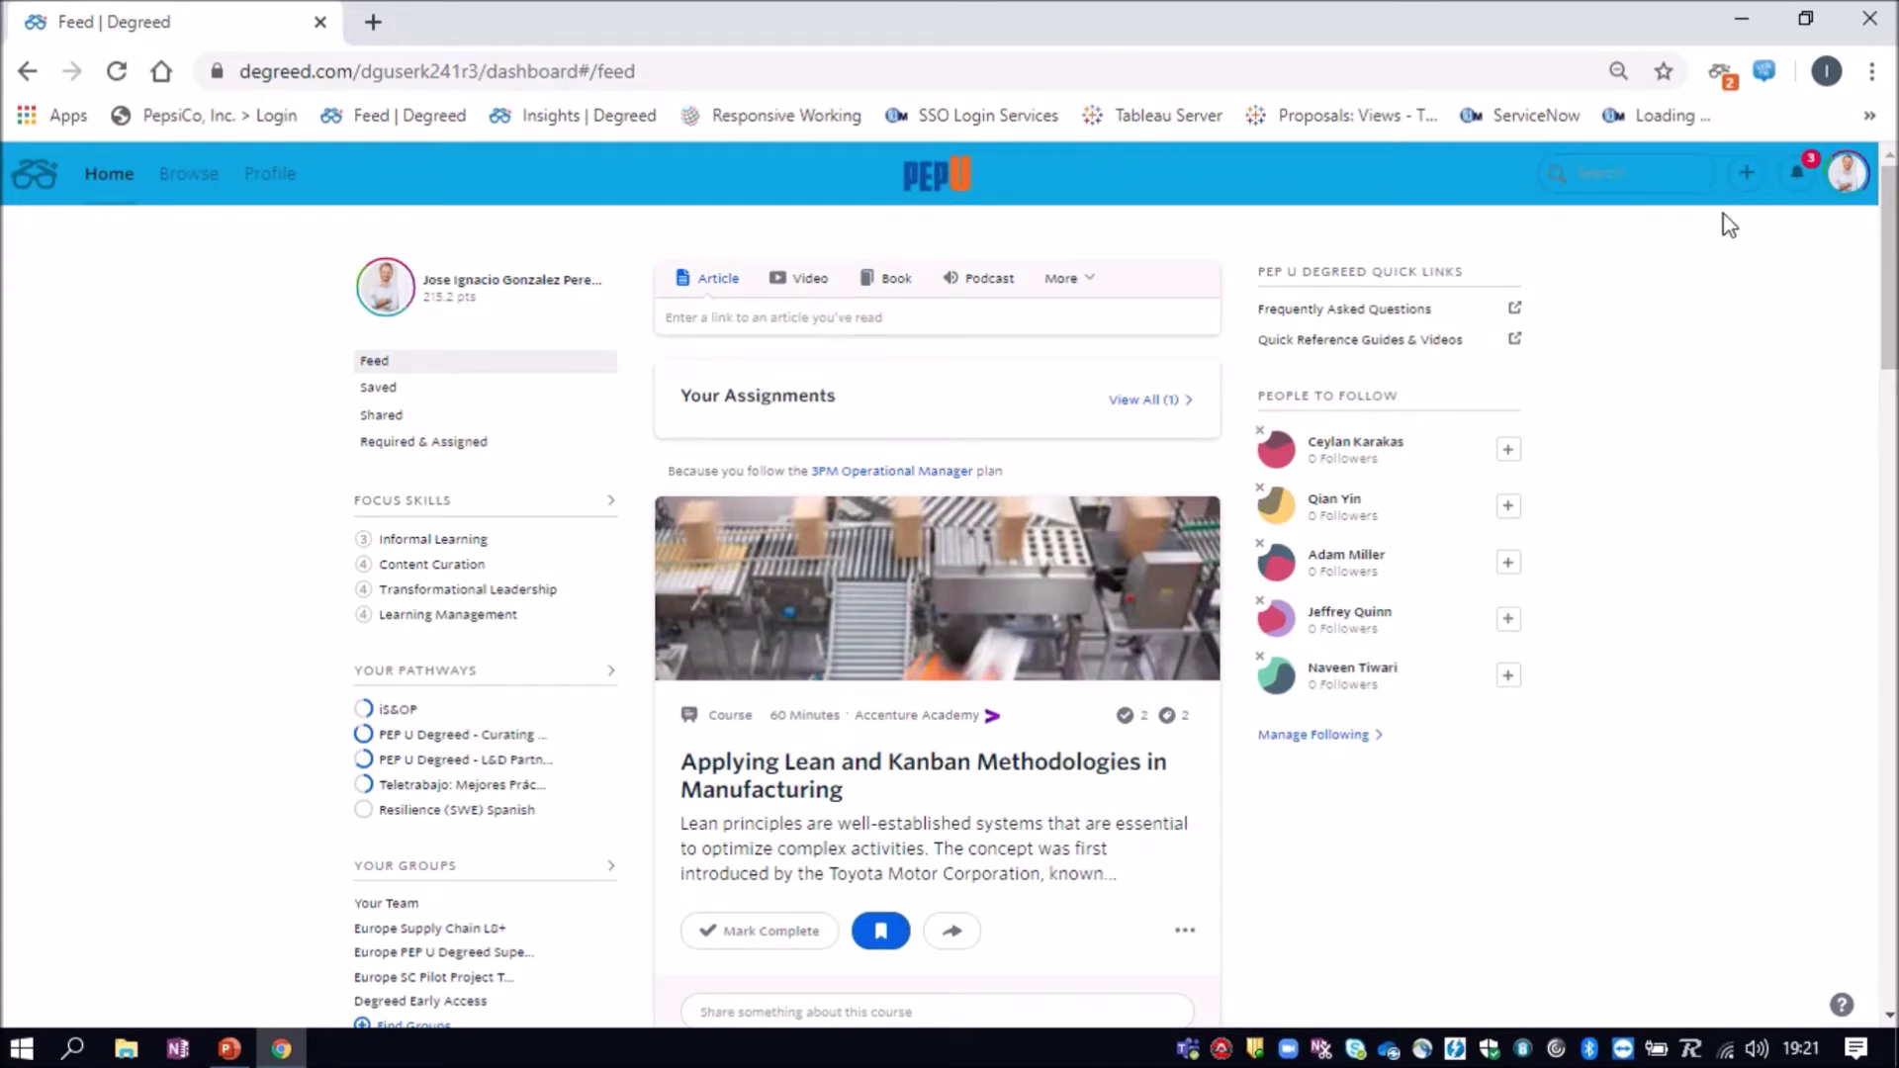
Open the downloadable reports list from the Insights area of the PEP U management pages
click(1849, 176)
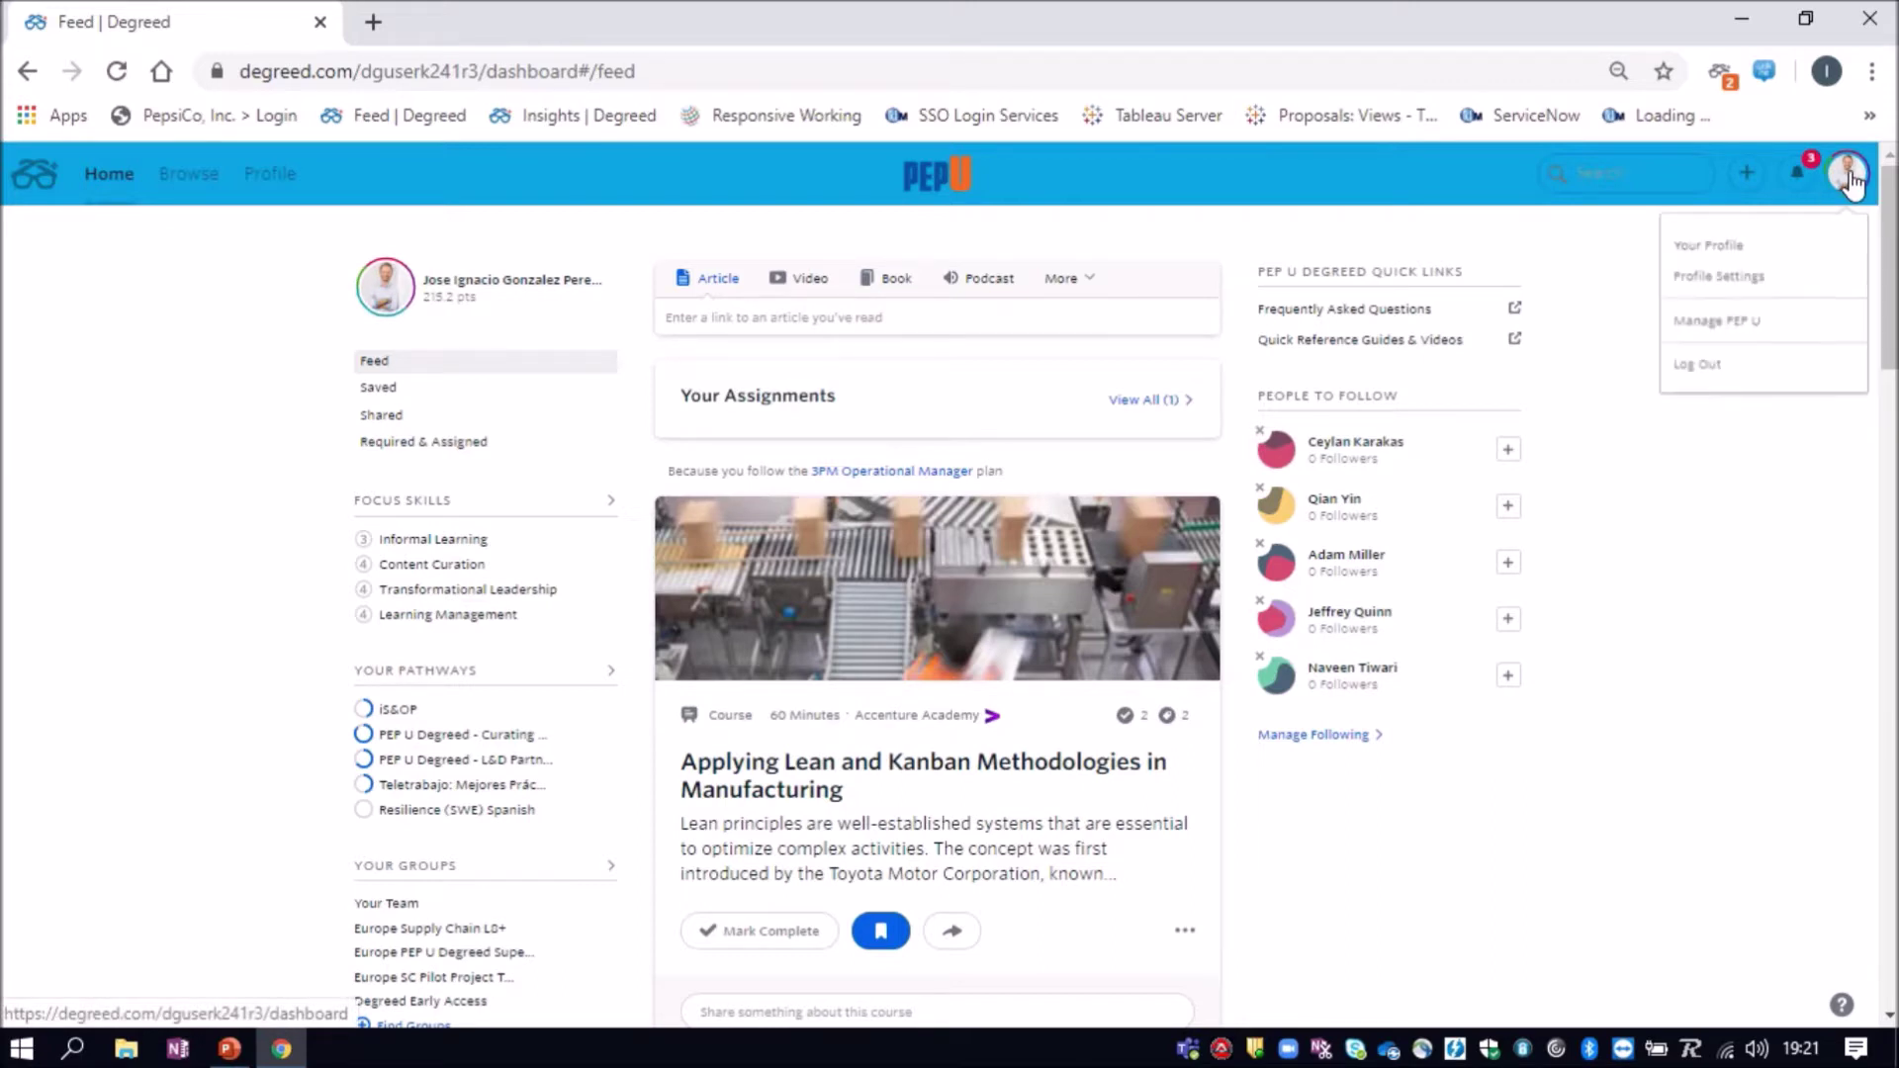
click(1752, 330)
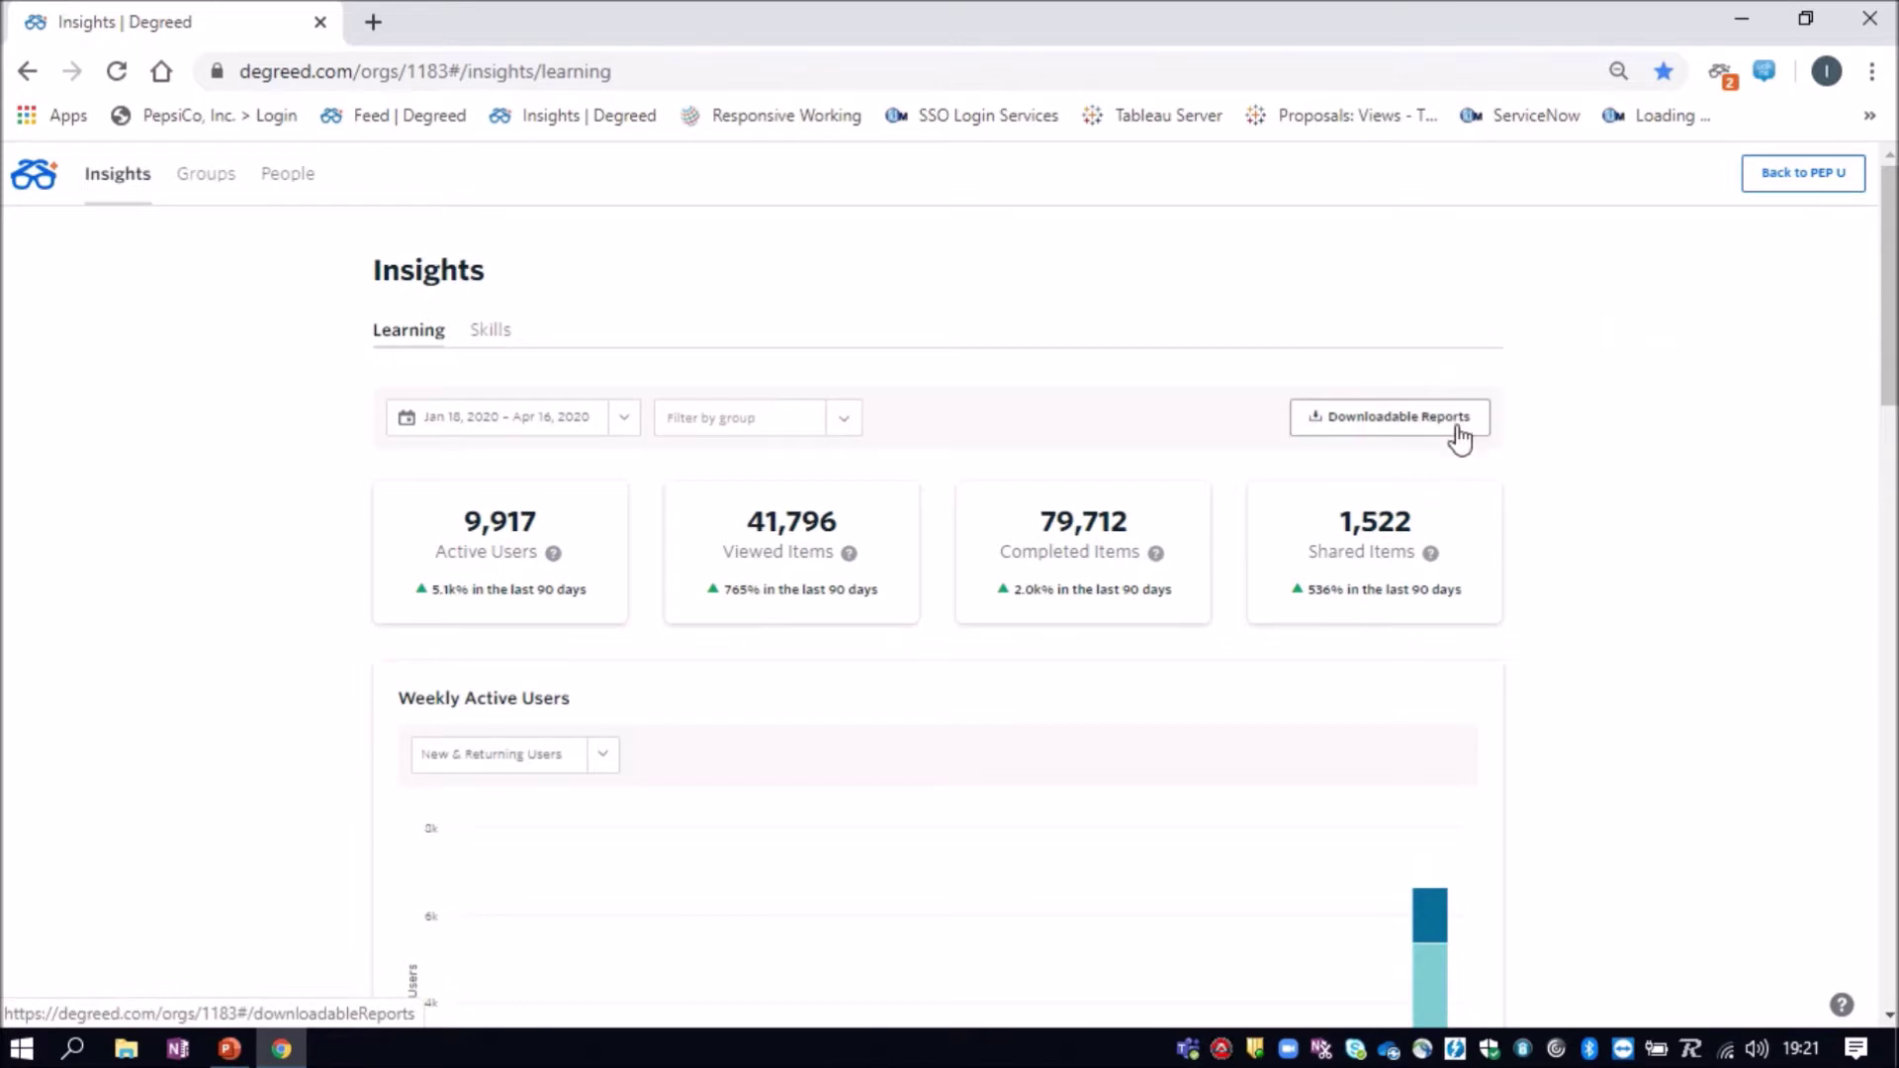
click(1421, 430)
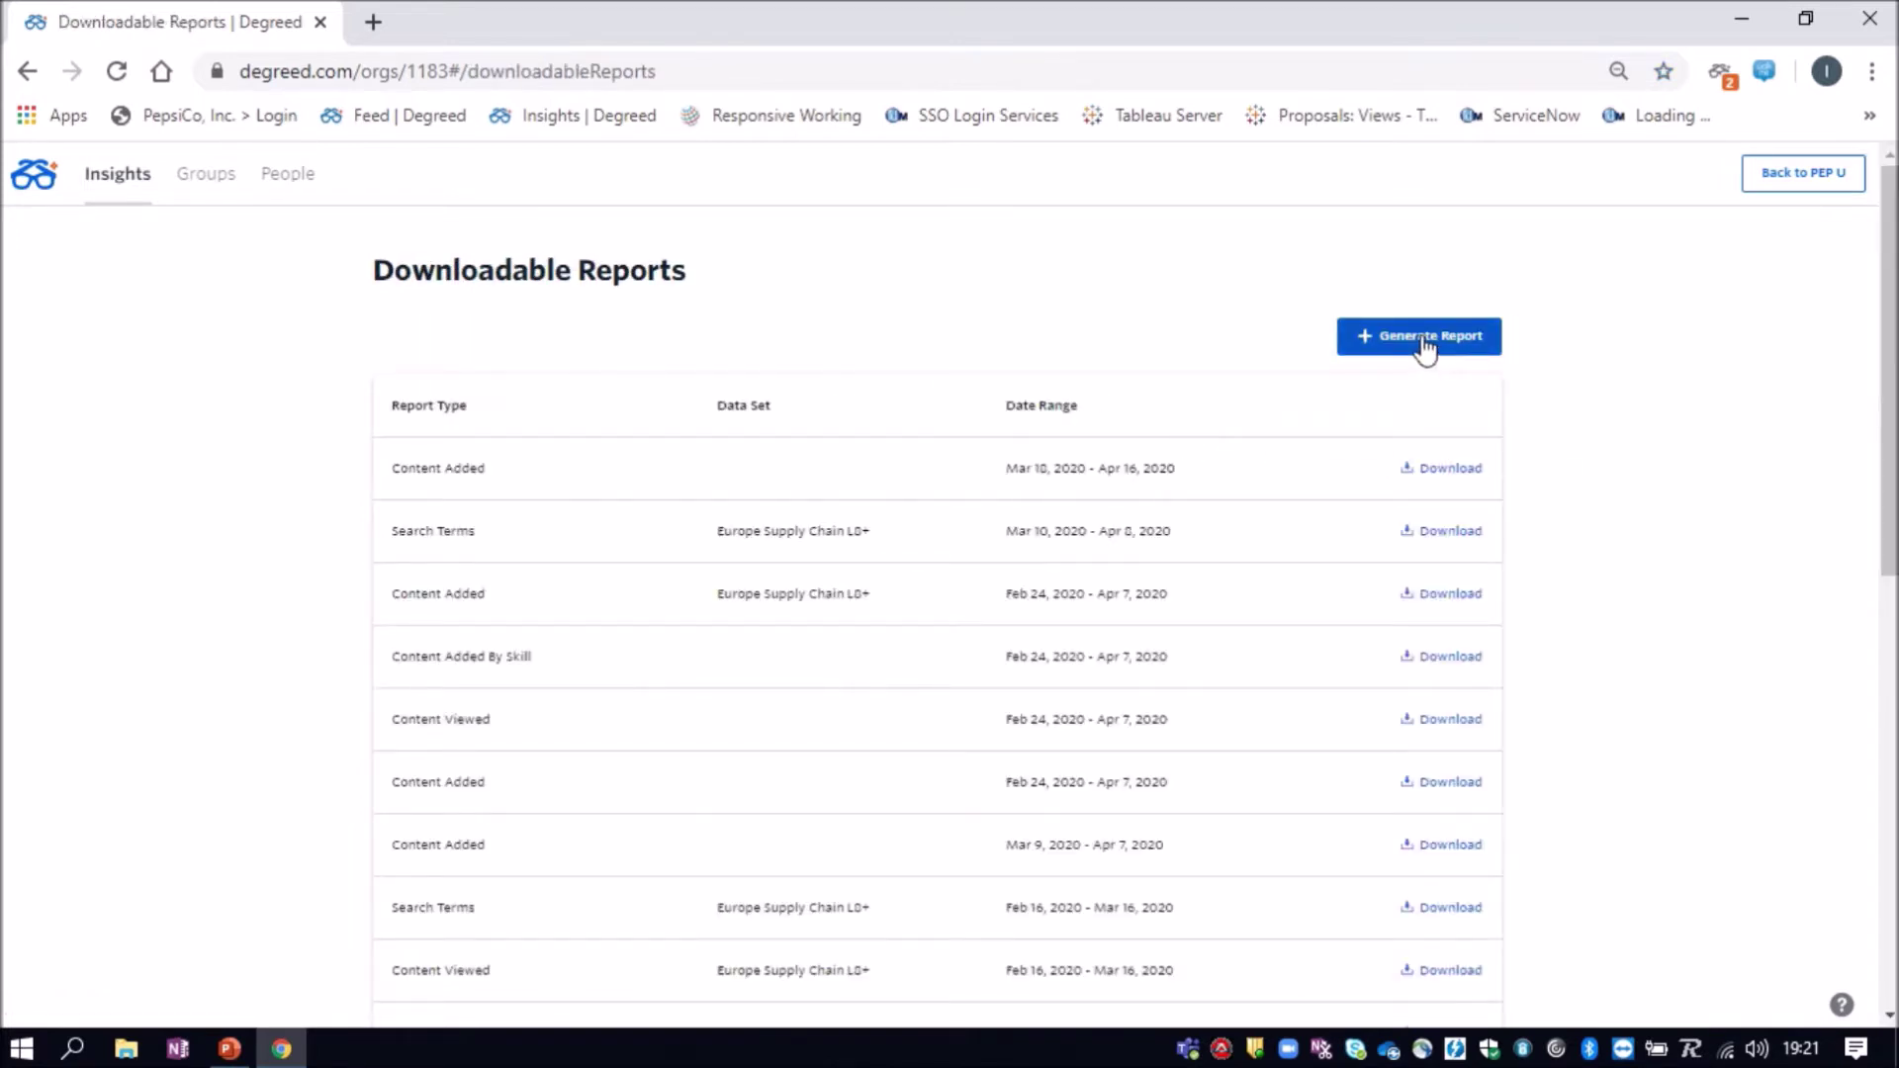
Generate a Content Added report covering the past 30 days (Mar 18 to Apr 16, 2020) without choosing a group
click(1422, 337)
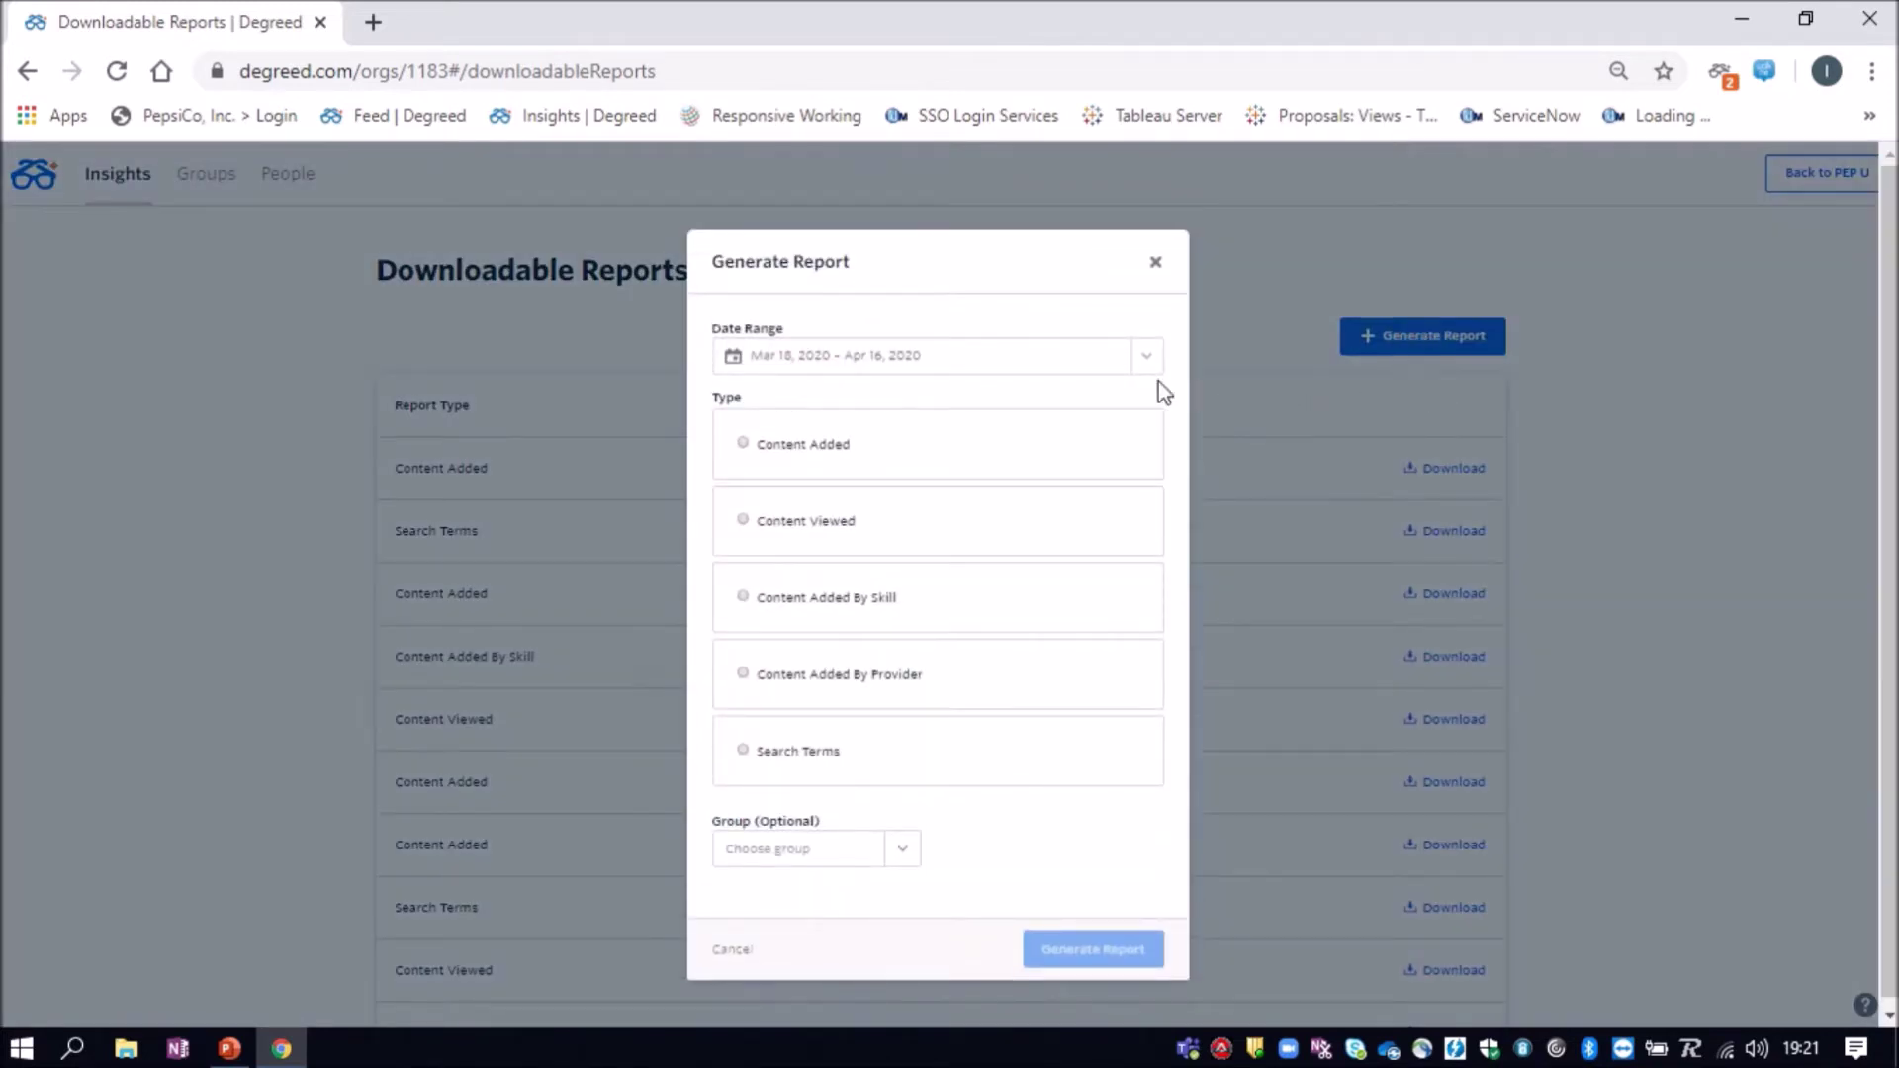
click(1147, 358)
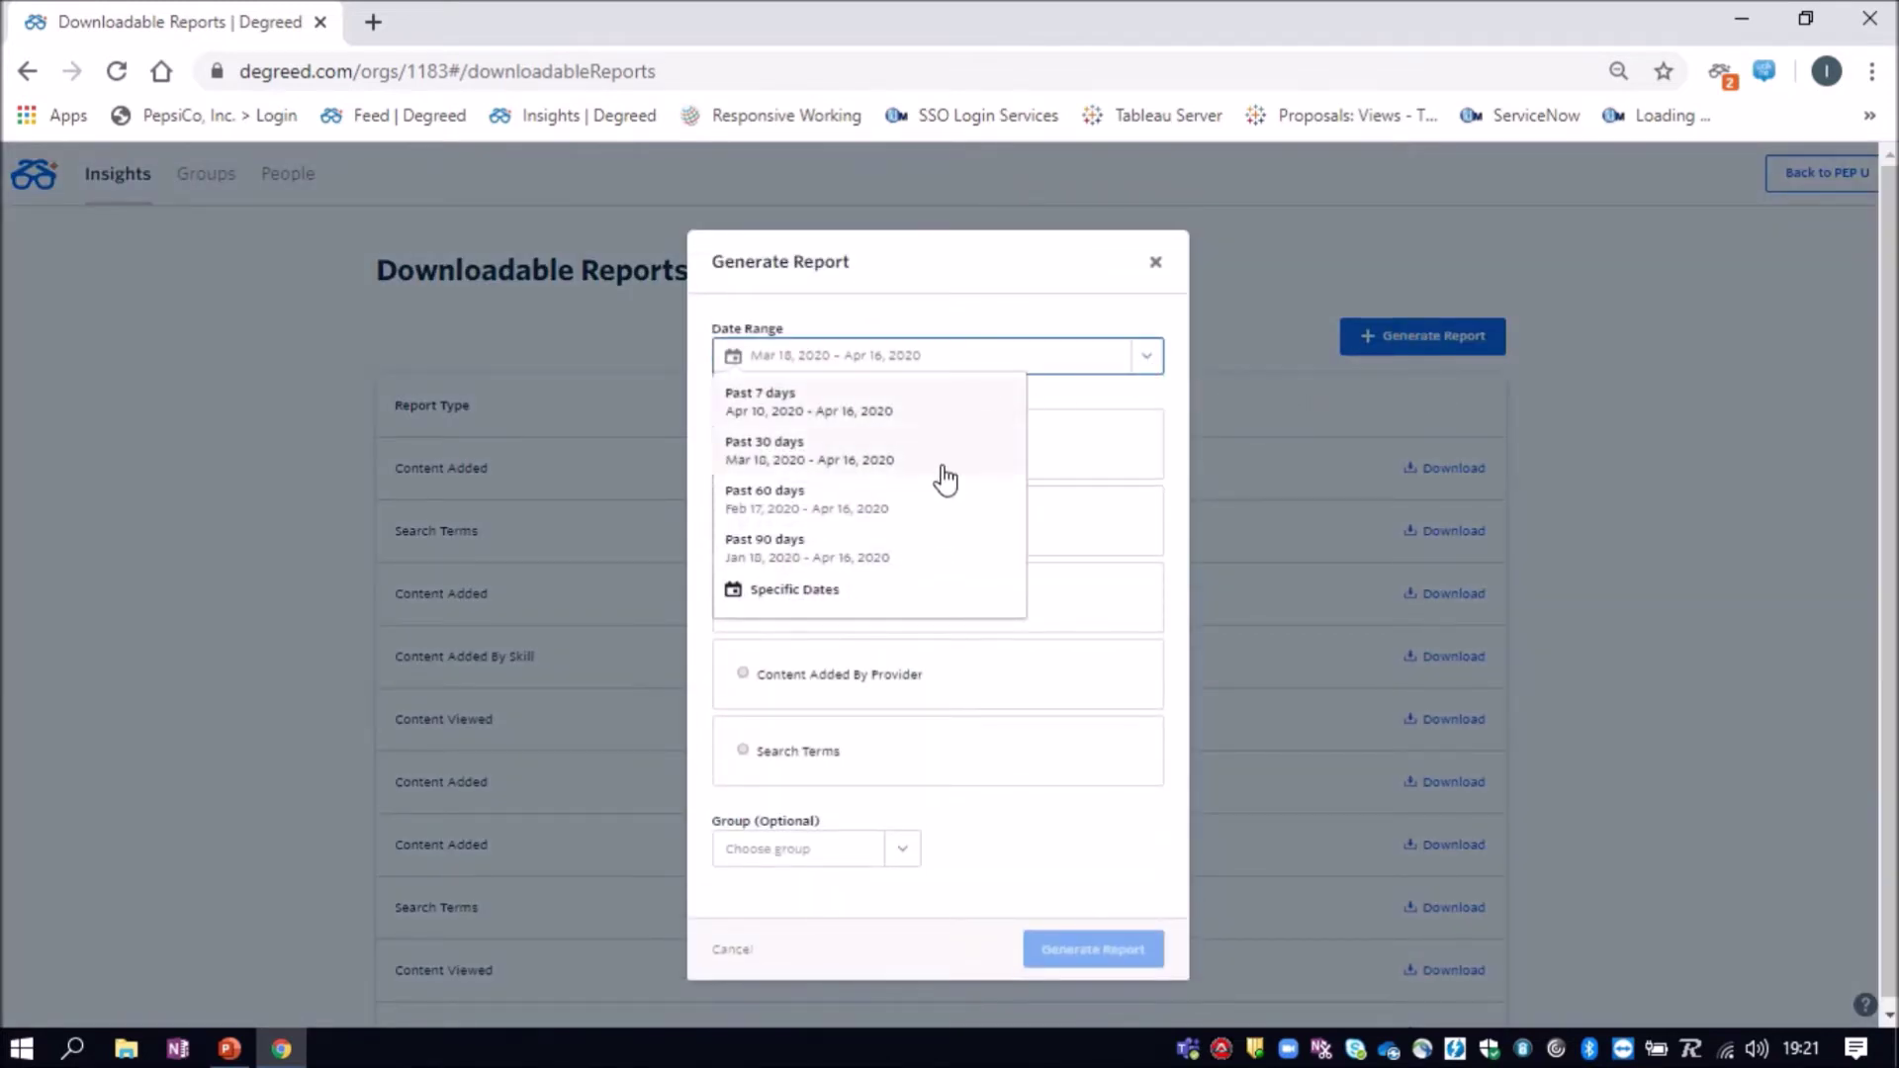
click(870, 467)
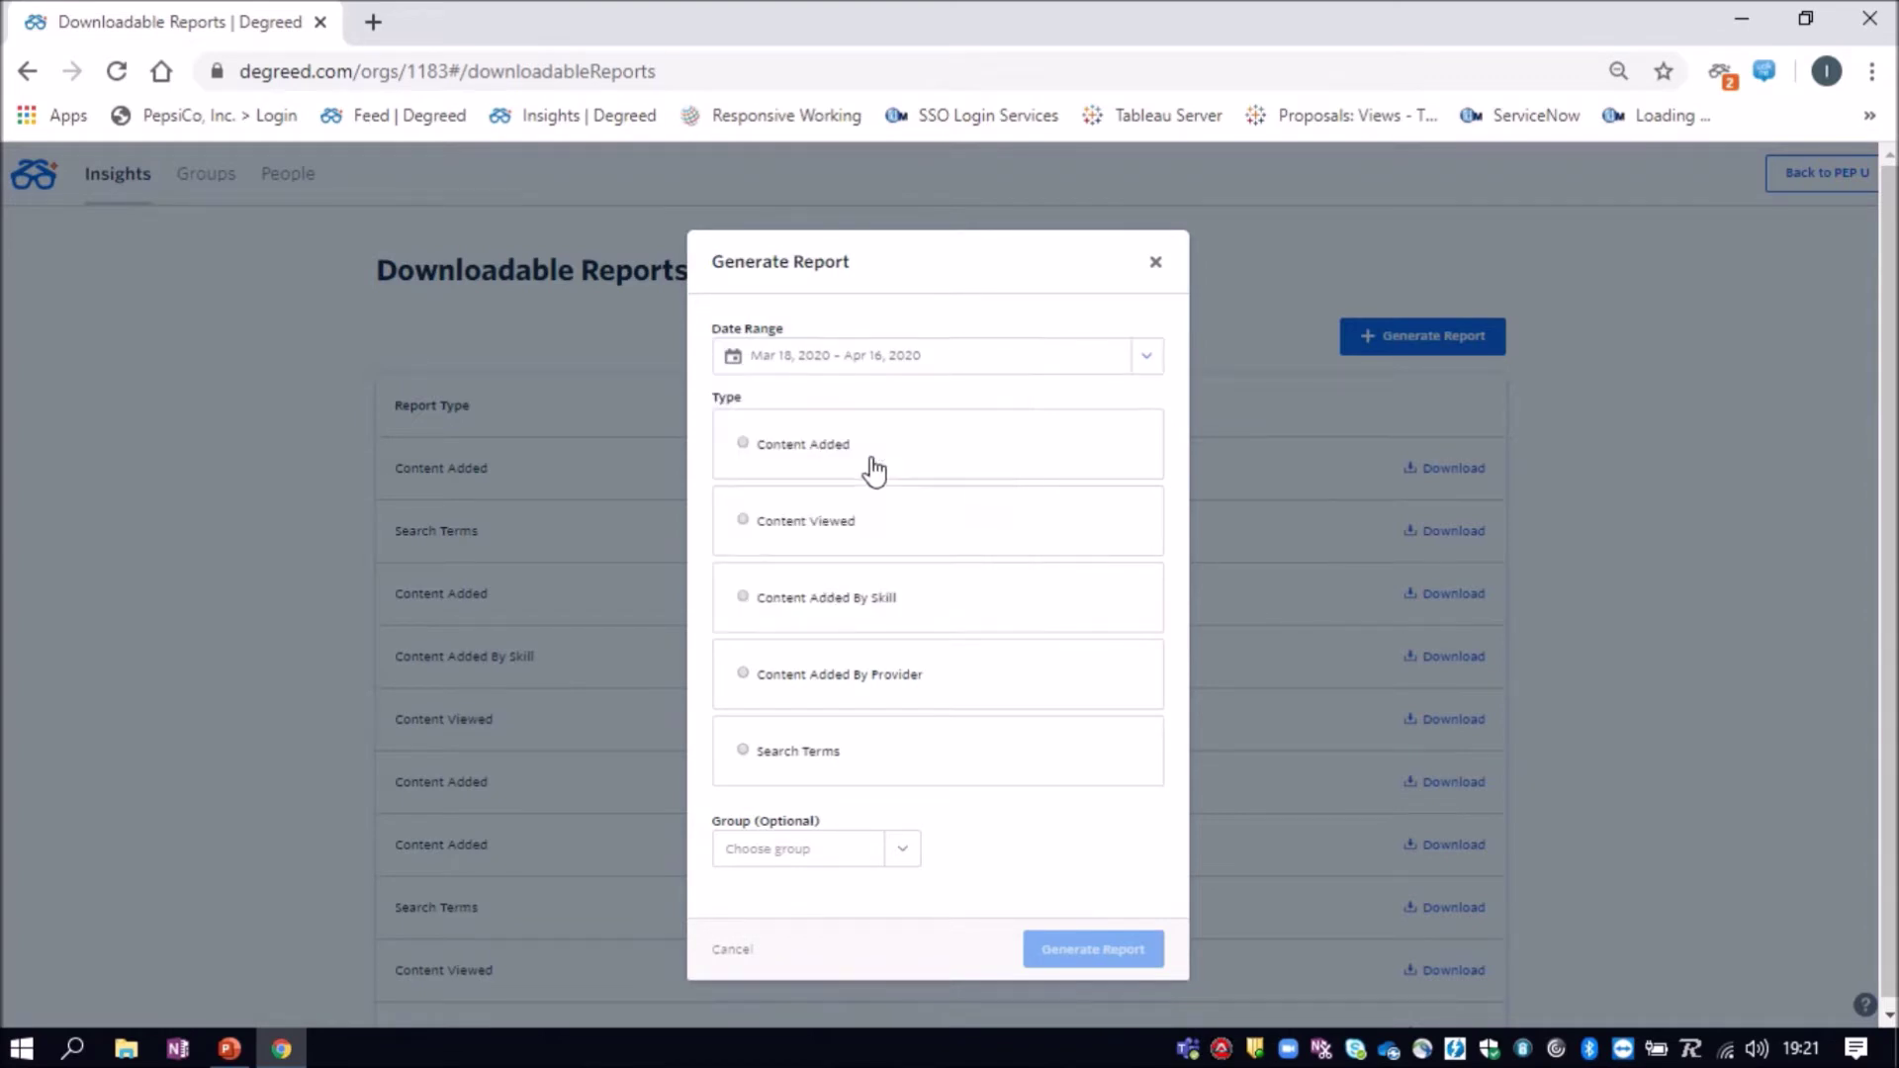
click(743, 445)
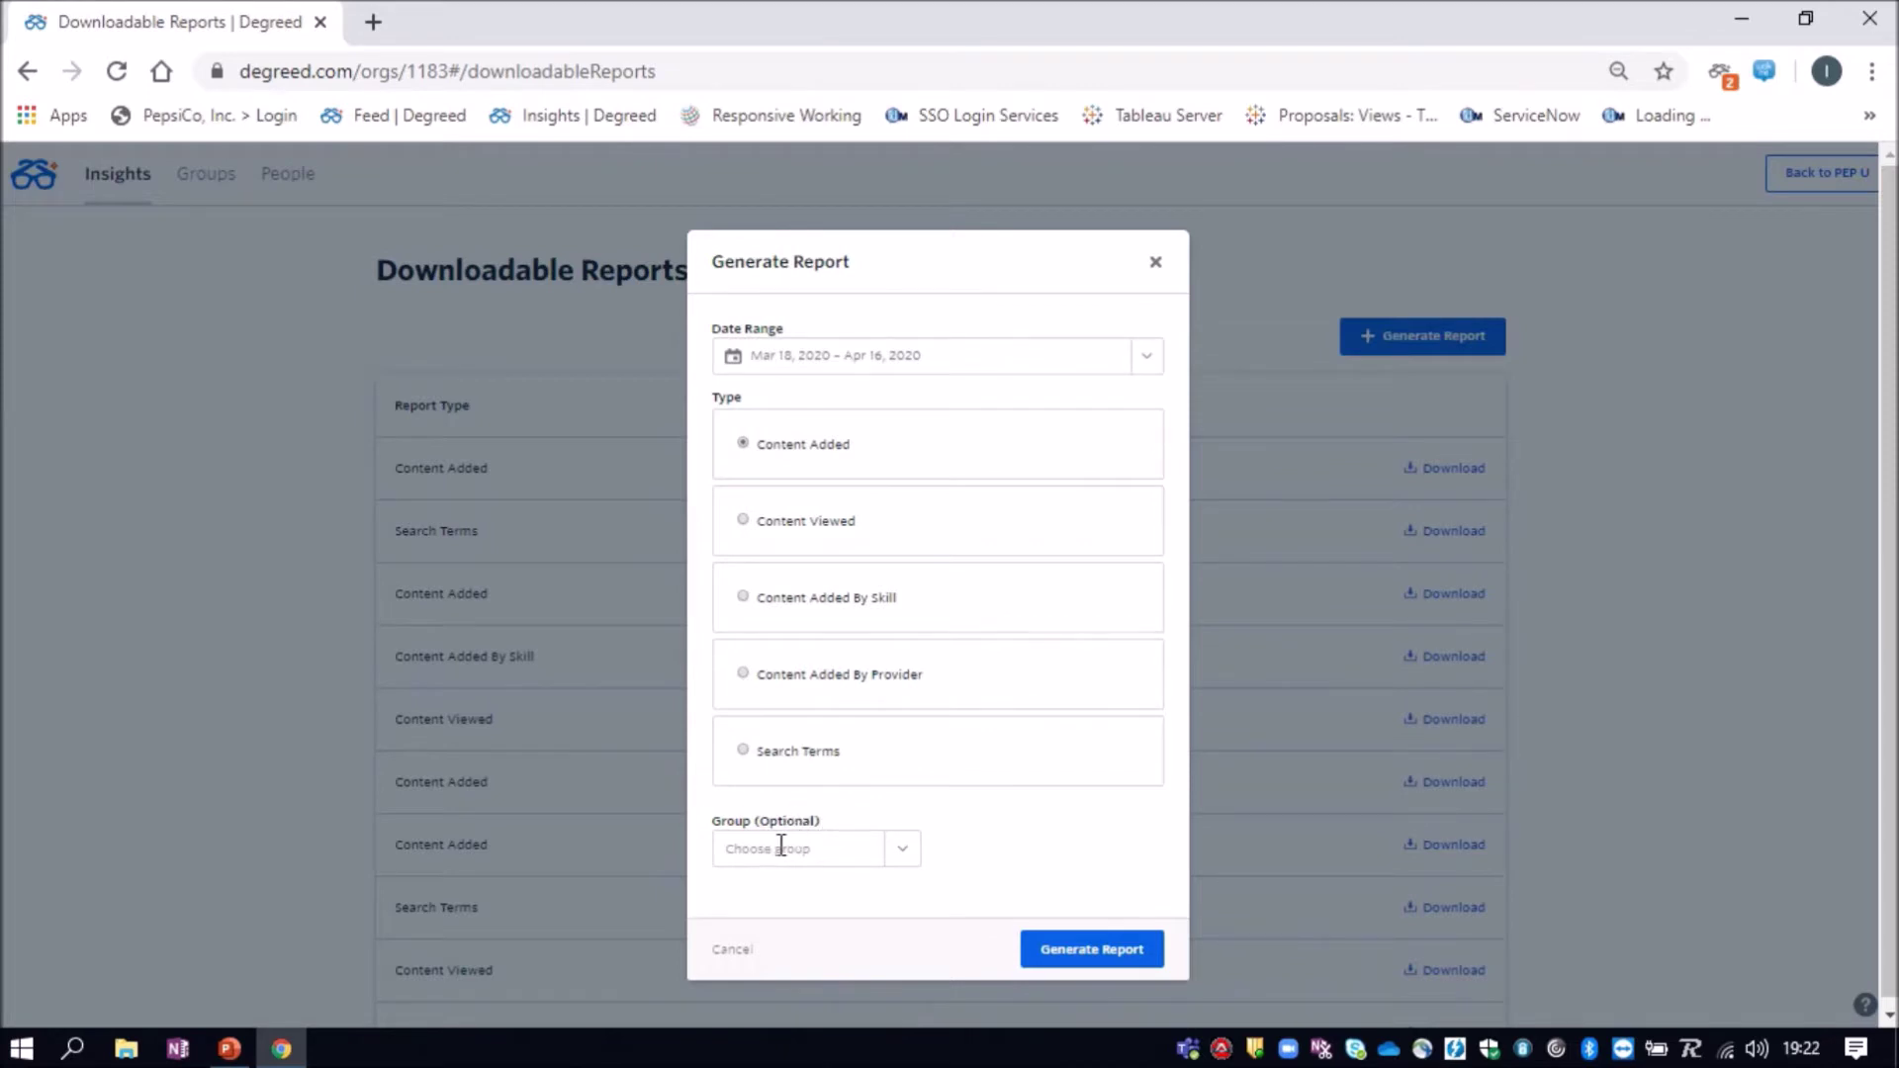
click(1088, 952)
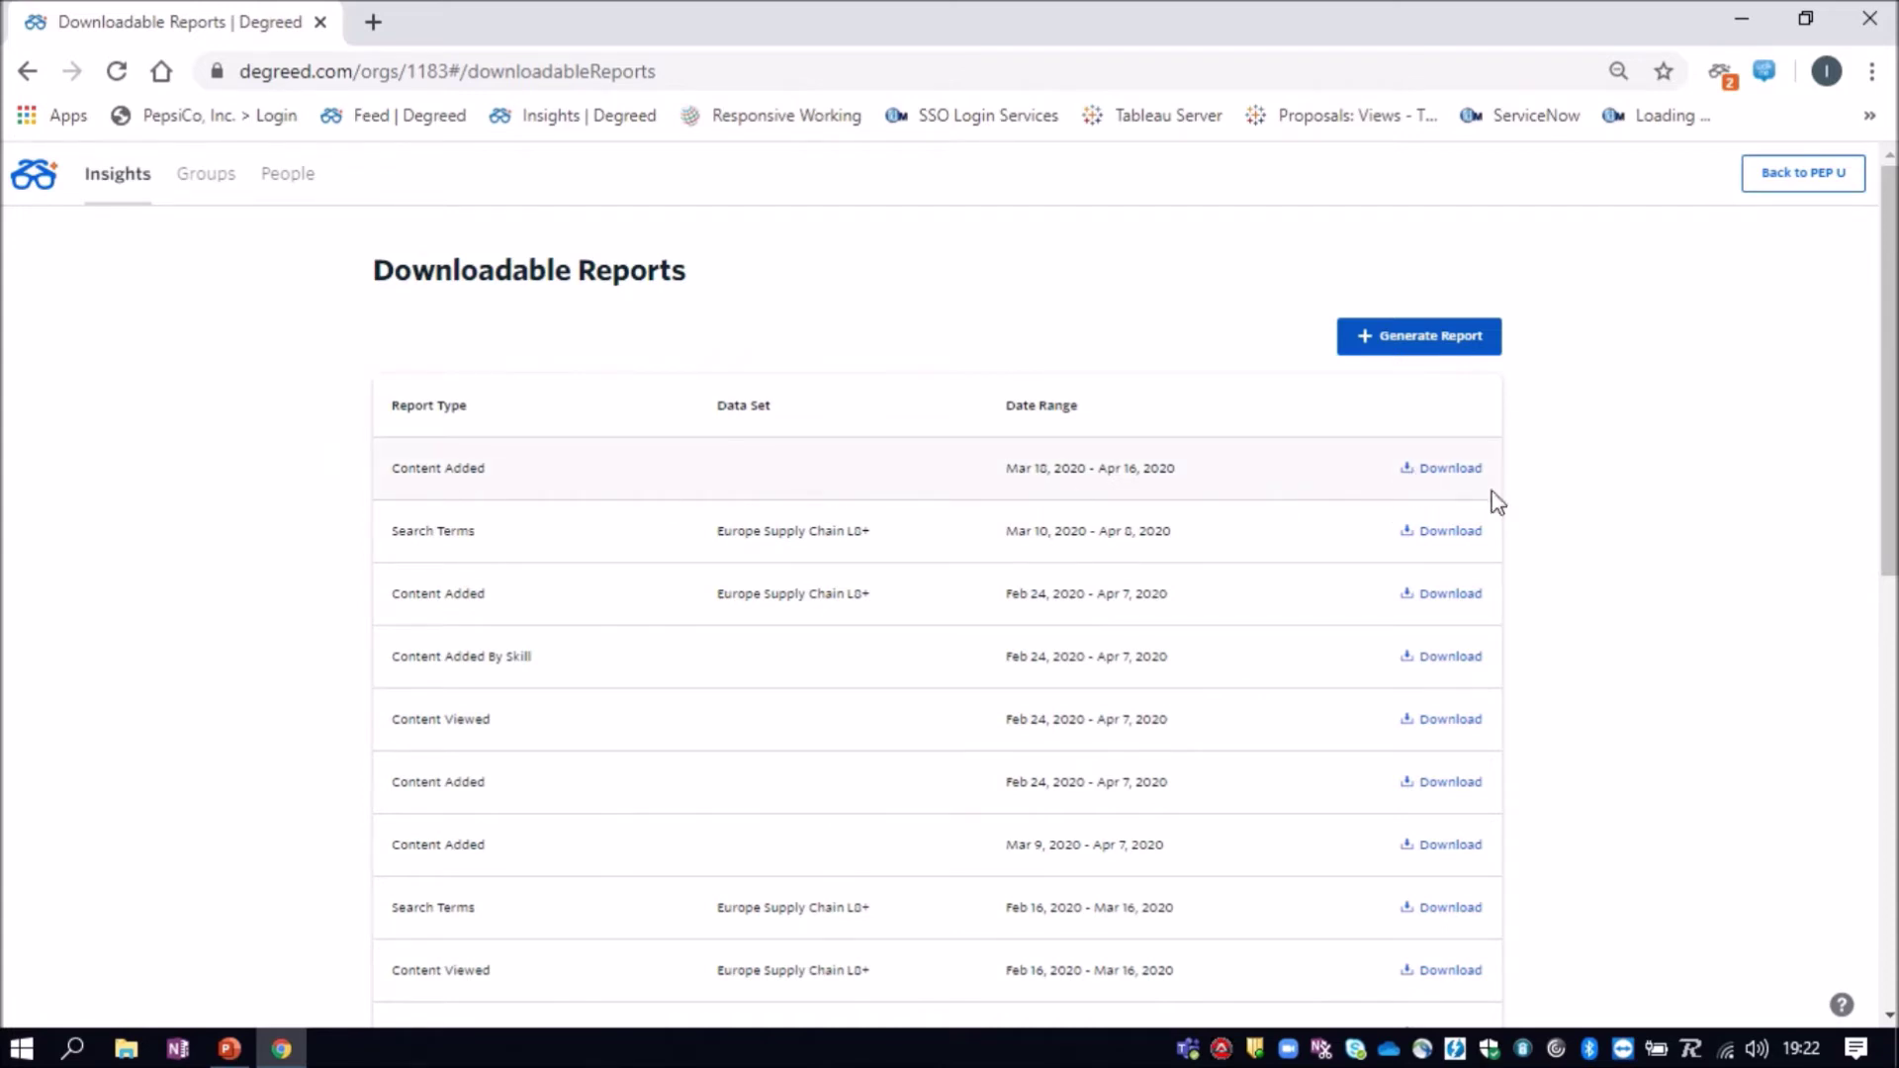
Download the Content Added report for Mar 18 to Apr 16, 2020, then open it and look through its columns
click(1441, 470)
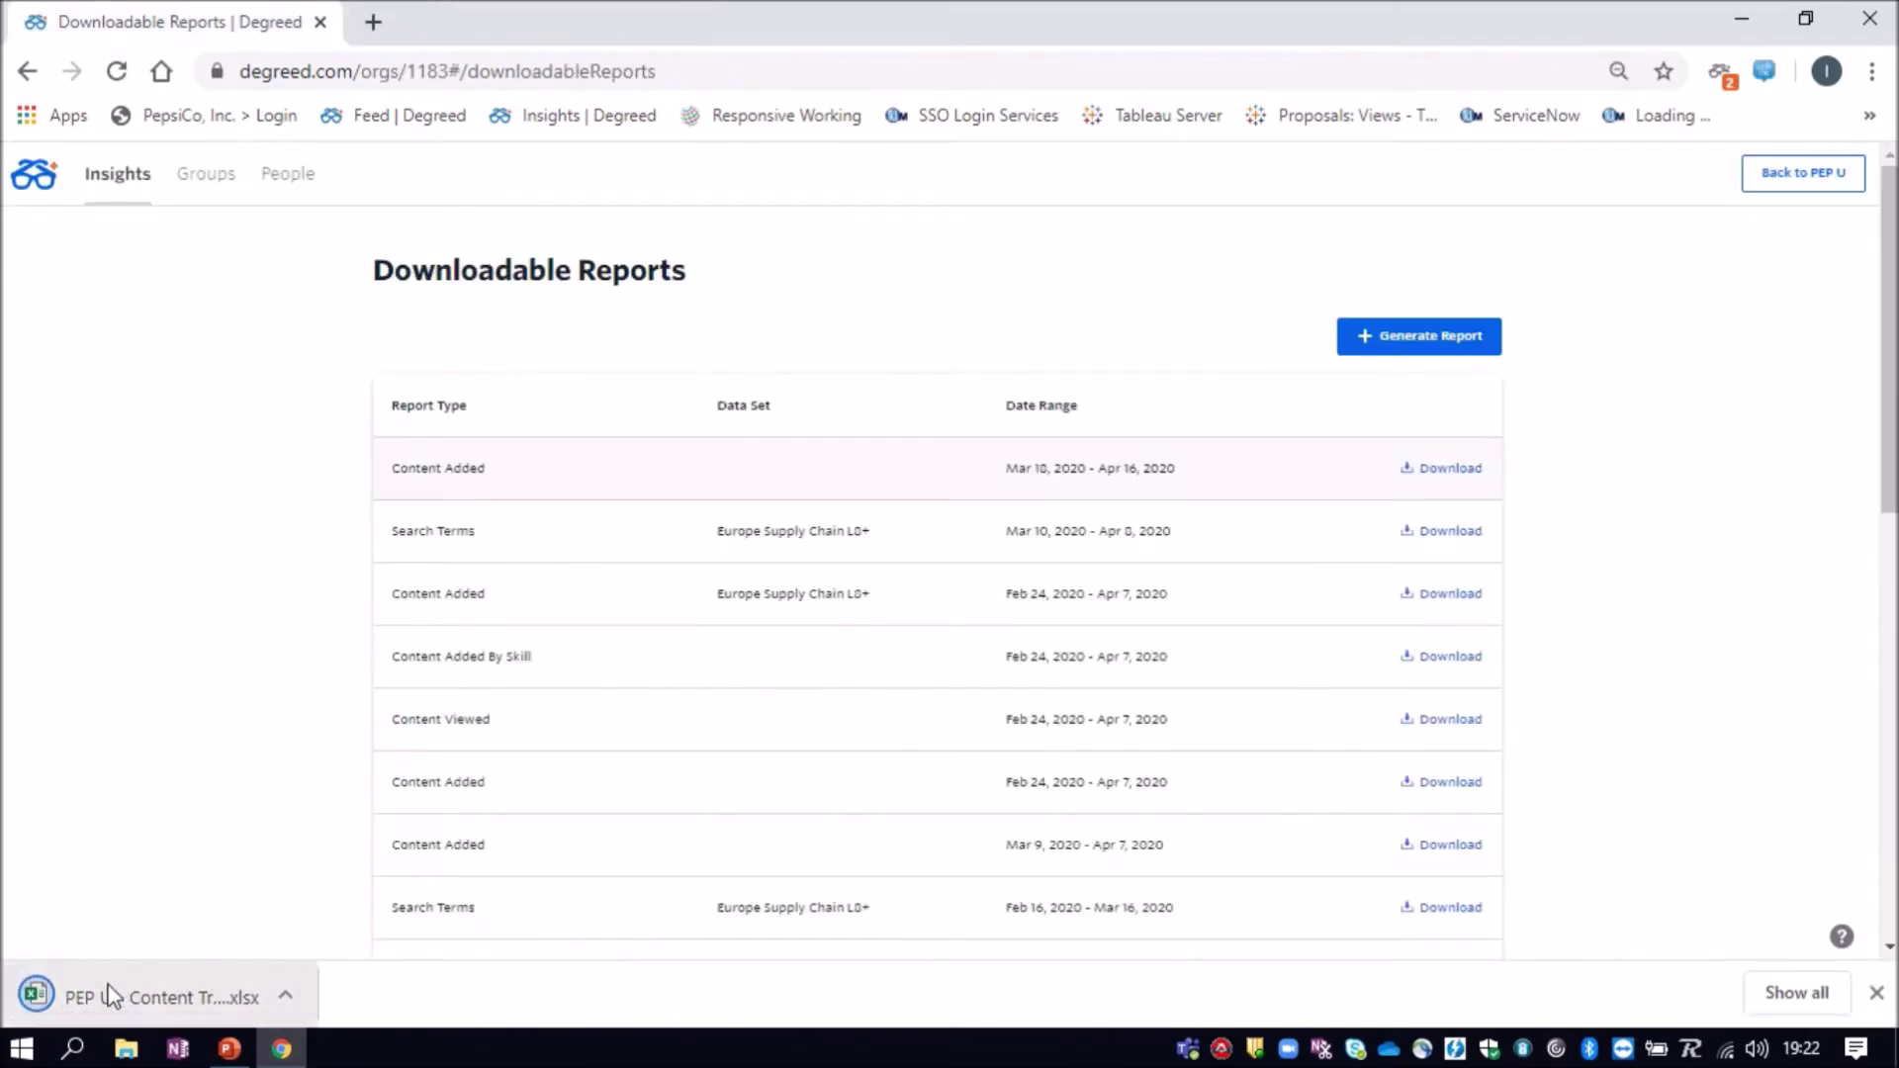
click(111, 991)
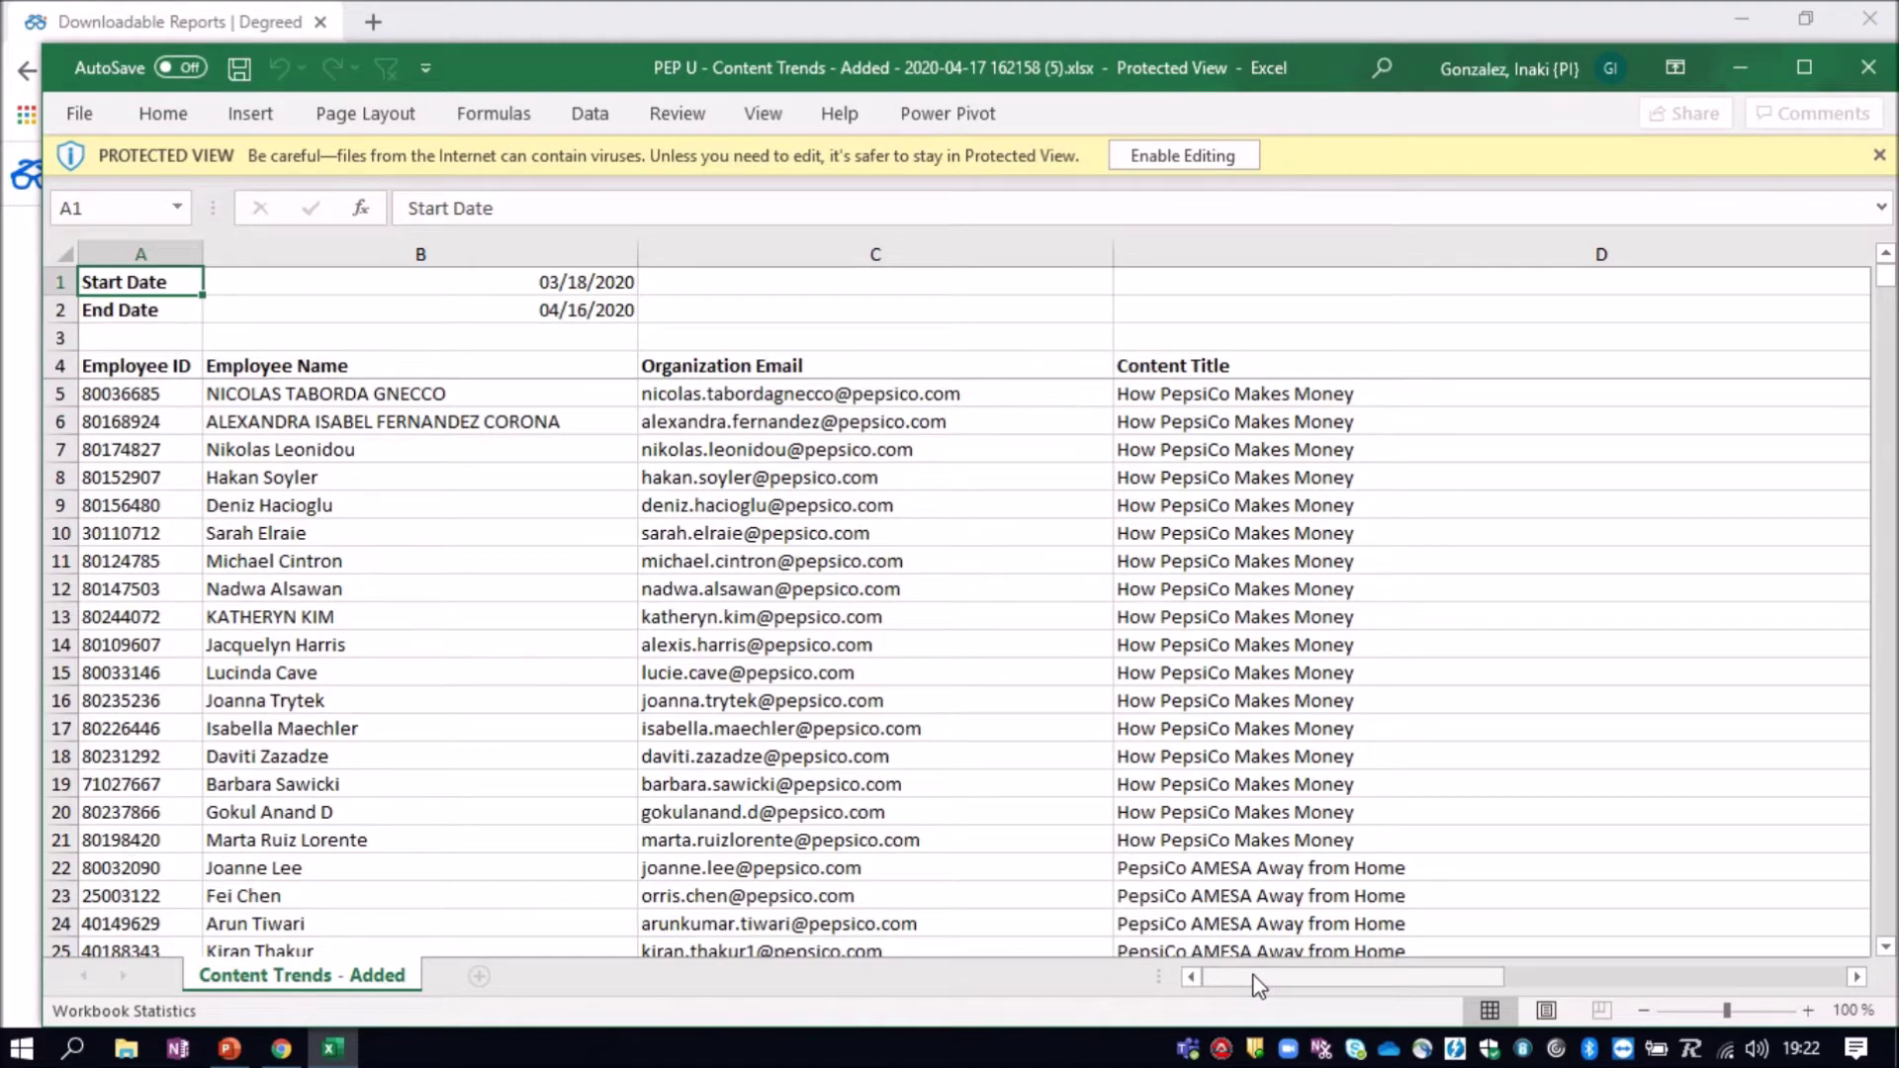
drag(1258, 979, 1365, 989)
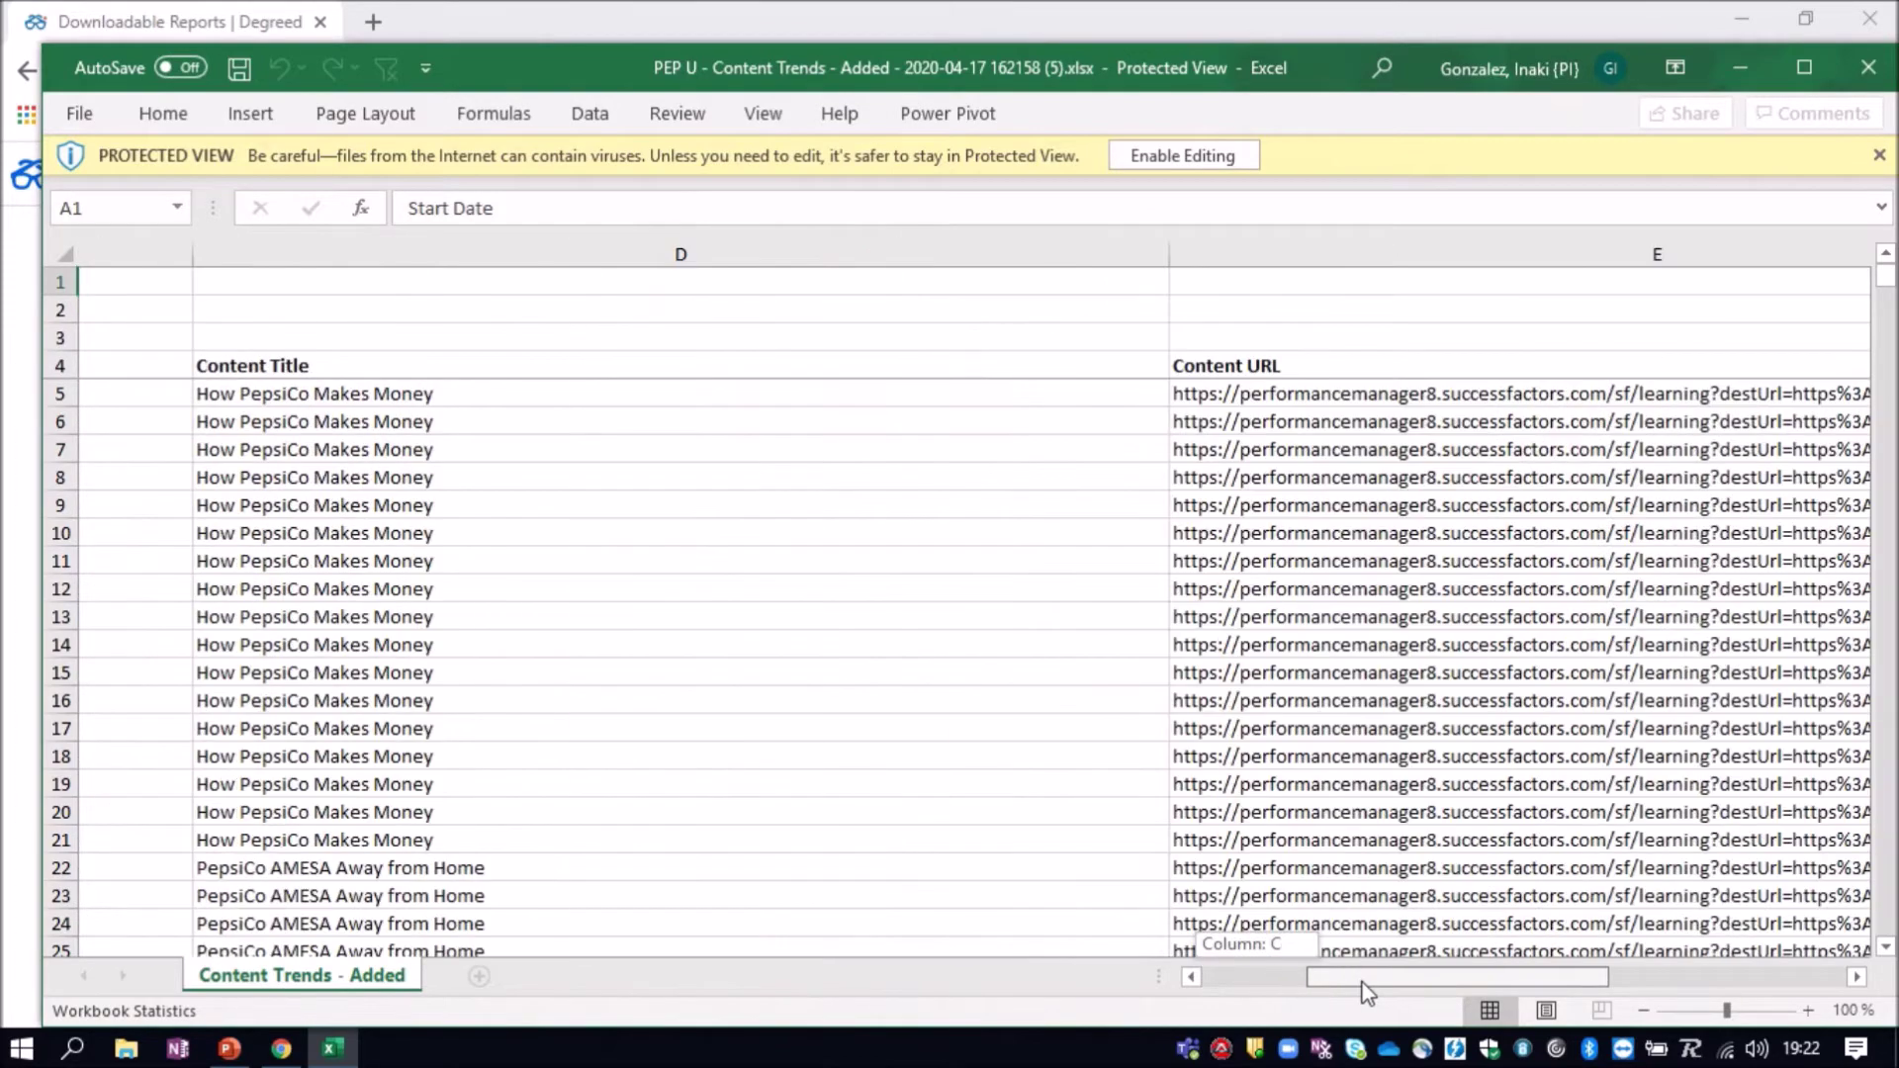
drag(1365, 989, 1582, 989)
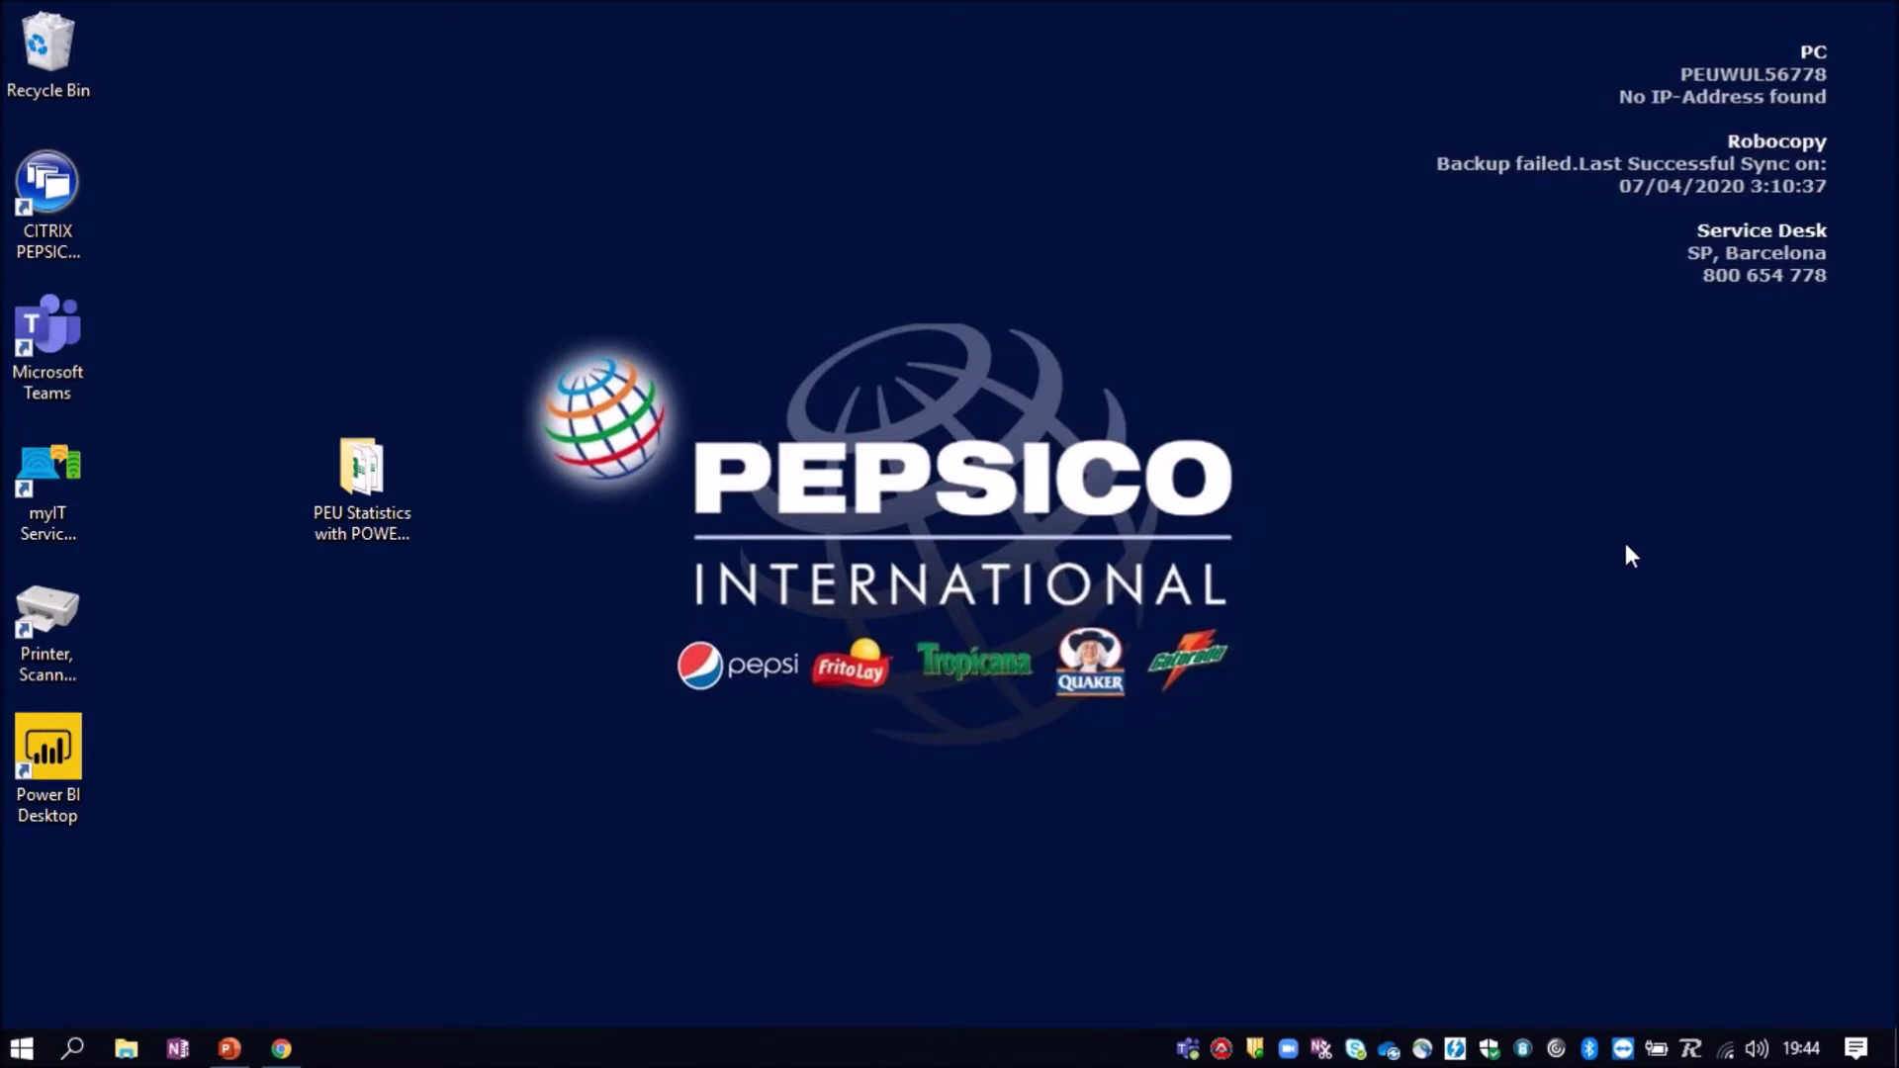
Open SC Levelled Employees - Europe - March 2020.xlsx from the PEU Statistics with POWER BI folder and examine its employee and manager columns
double_click(382, 471)
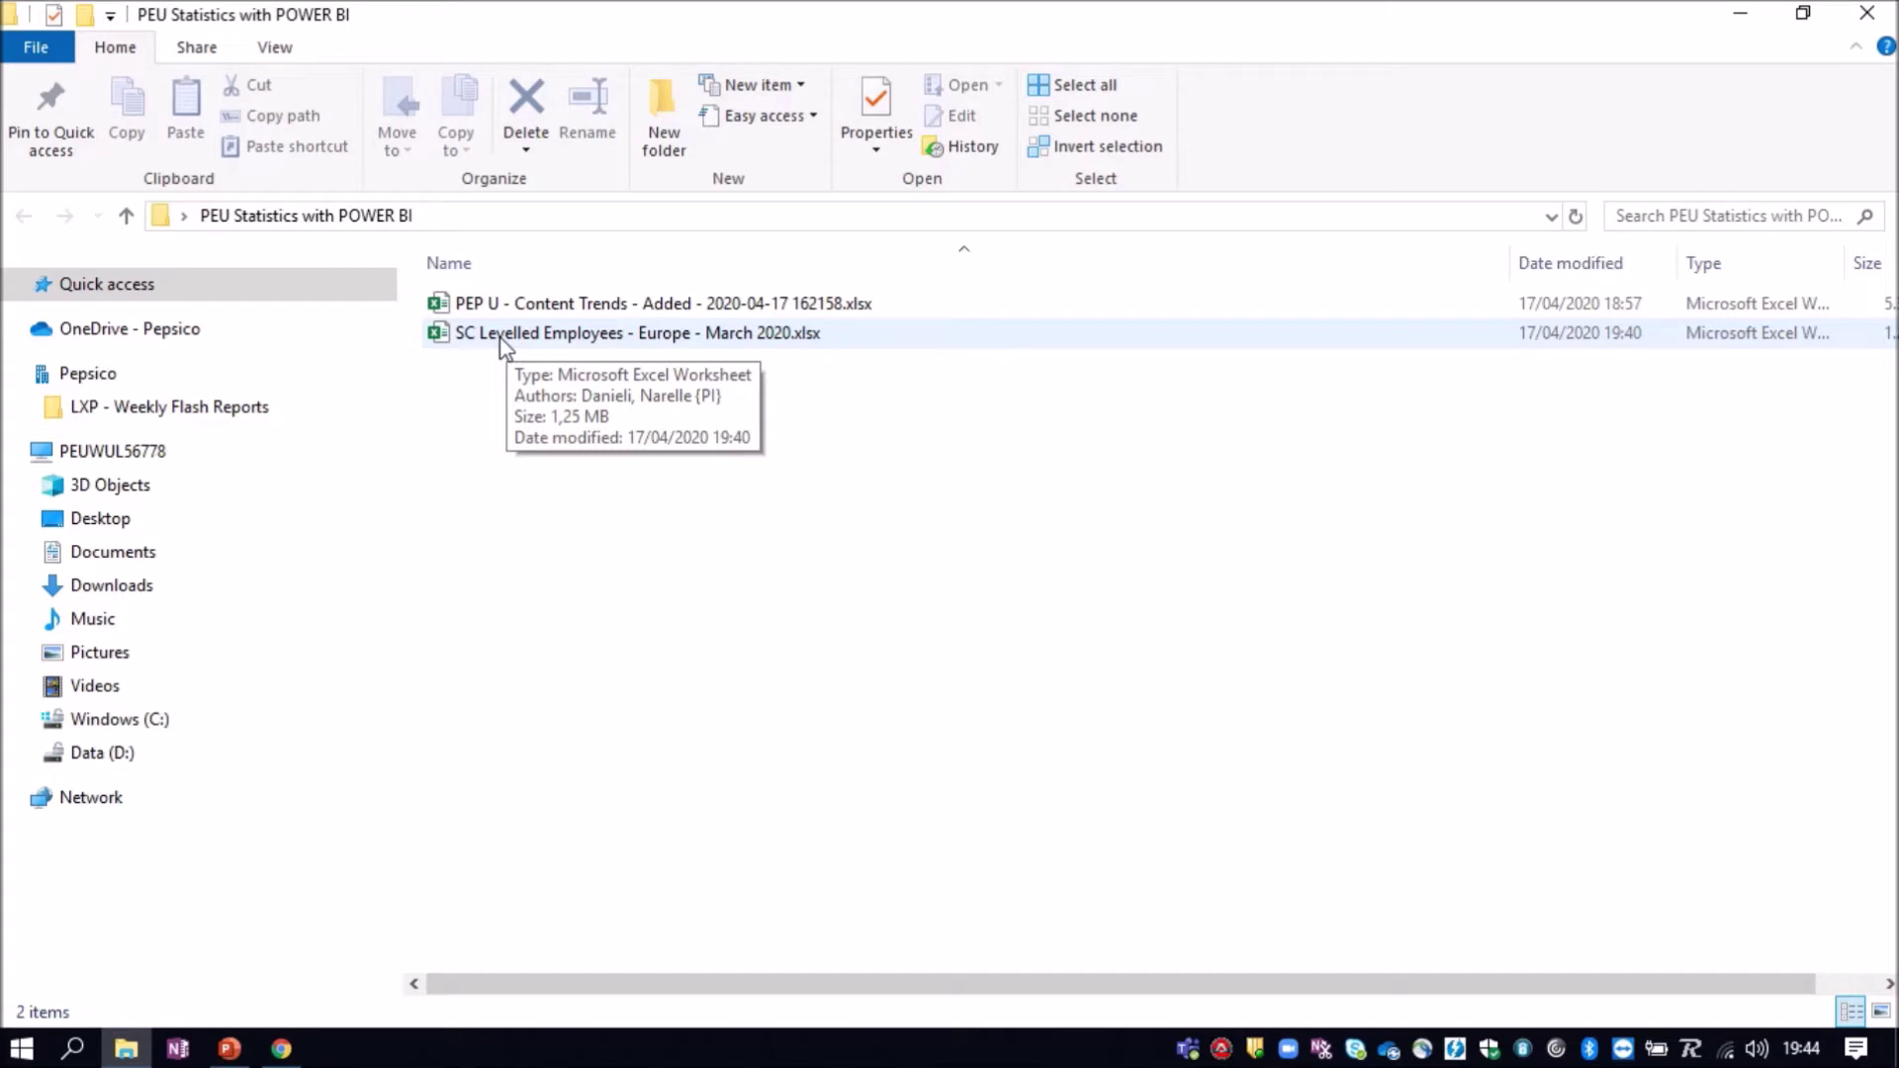
double_click(508, 338)
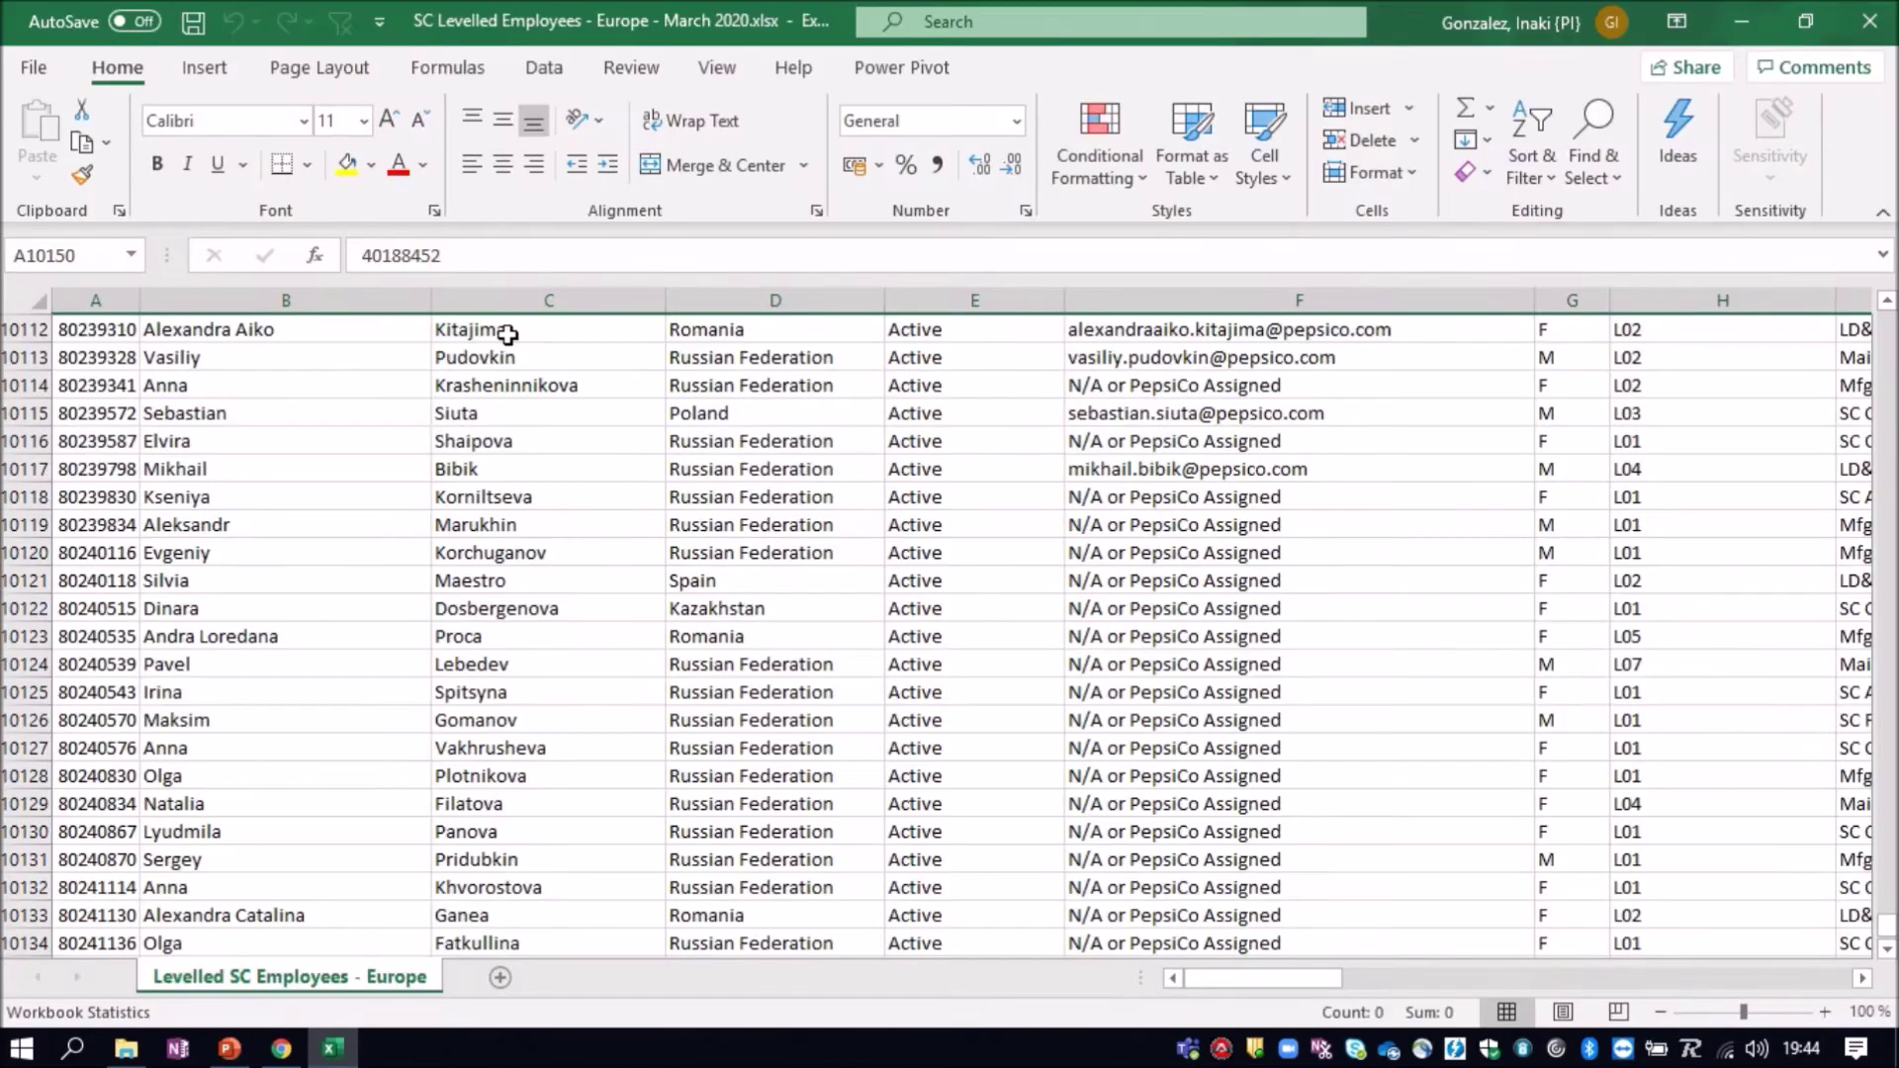
drag(1888, 940, 1888, 317)
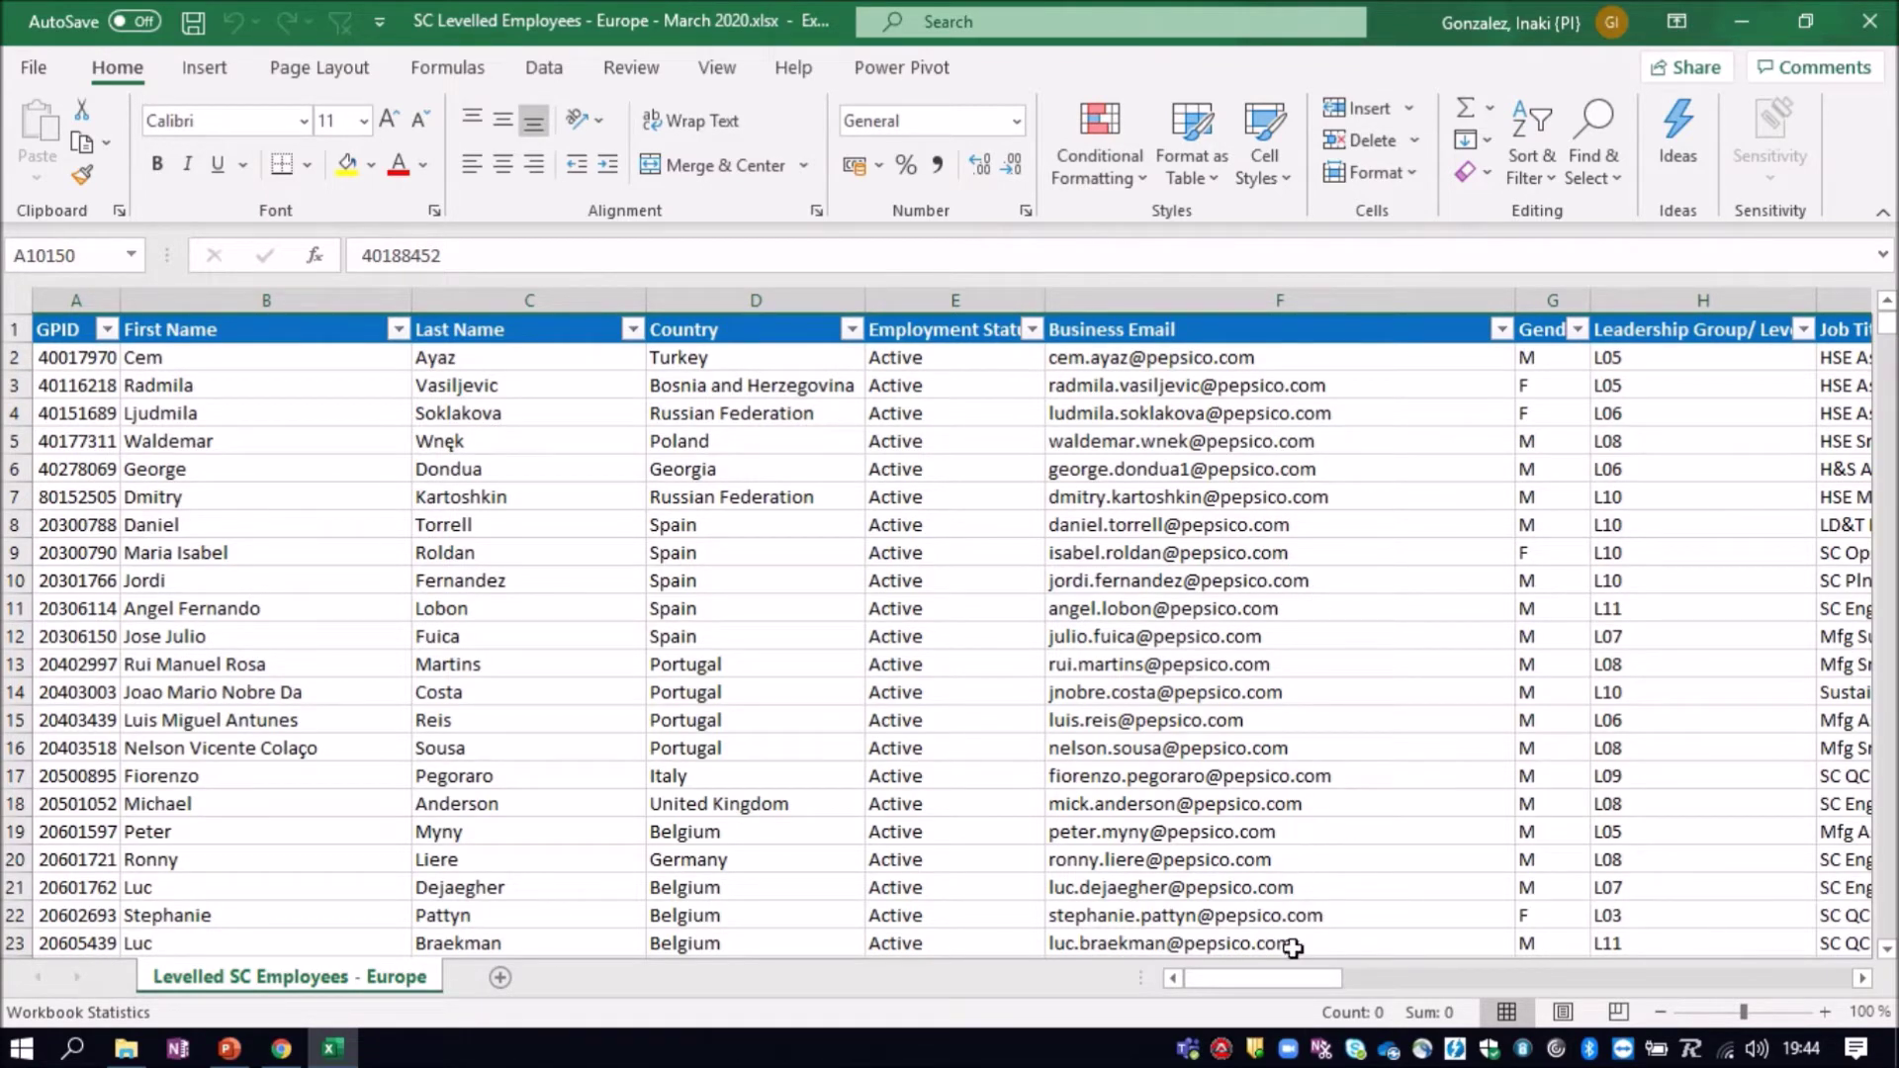
drag(1278, 984, 1678, 1004)
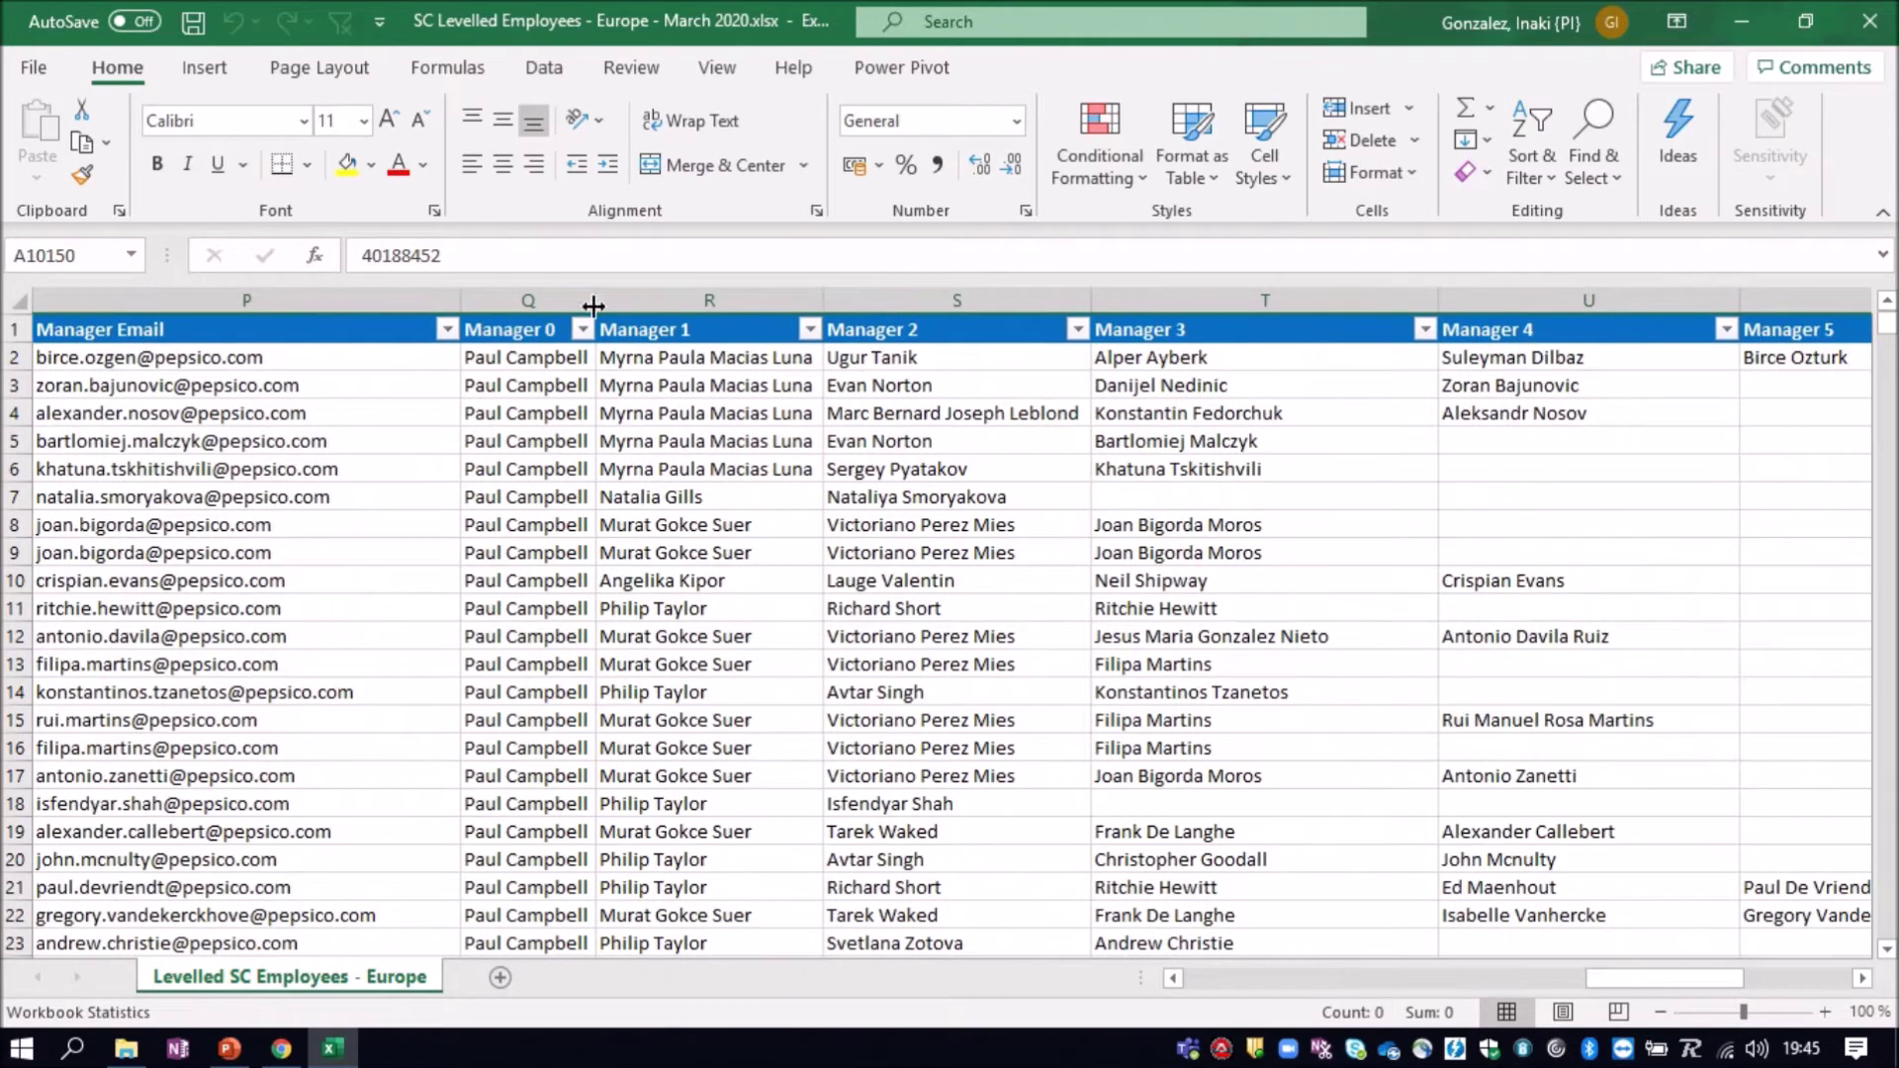
key(BackSpace)
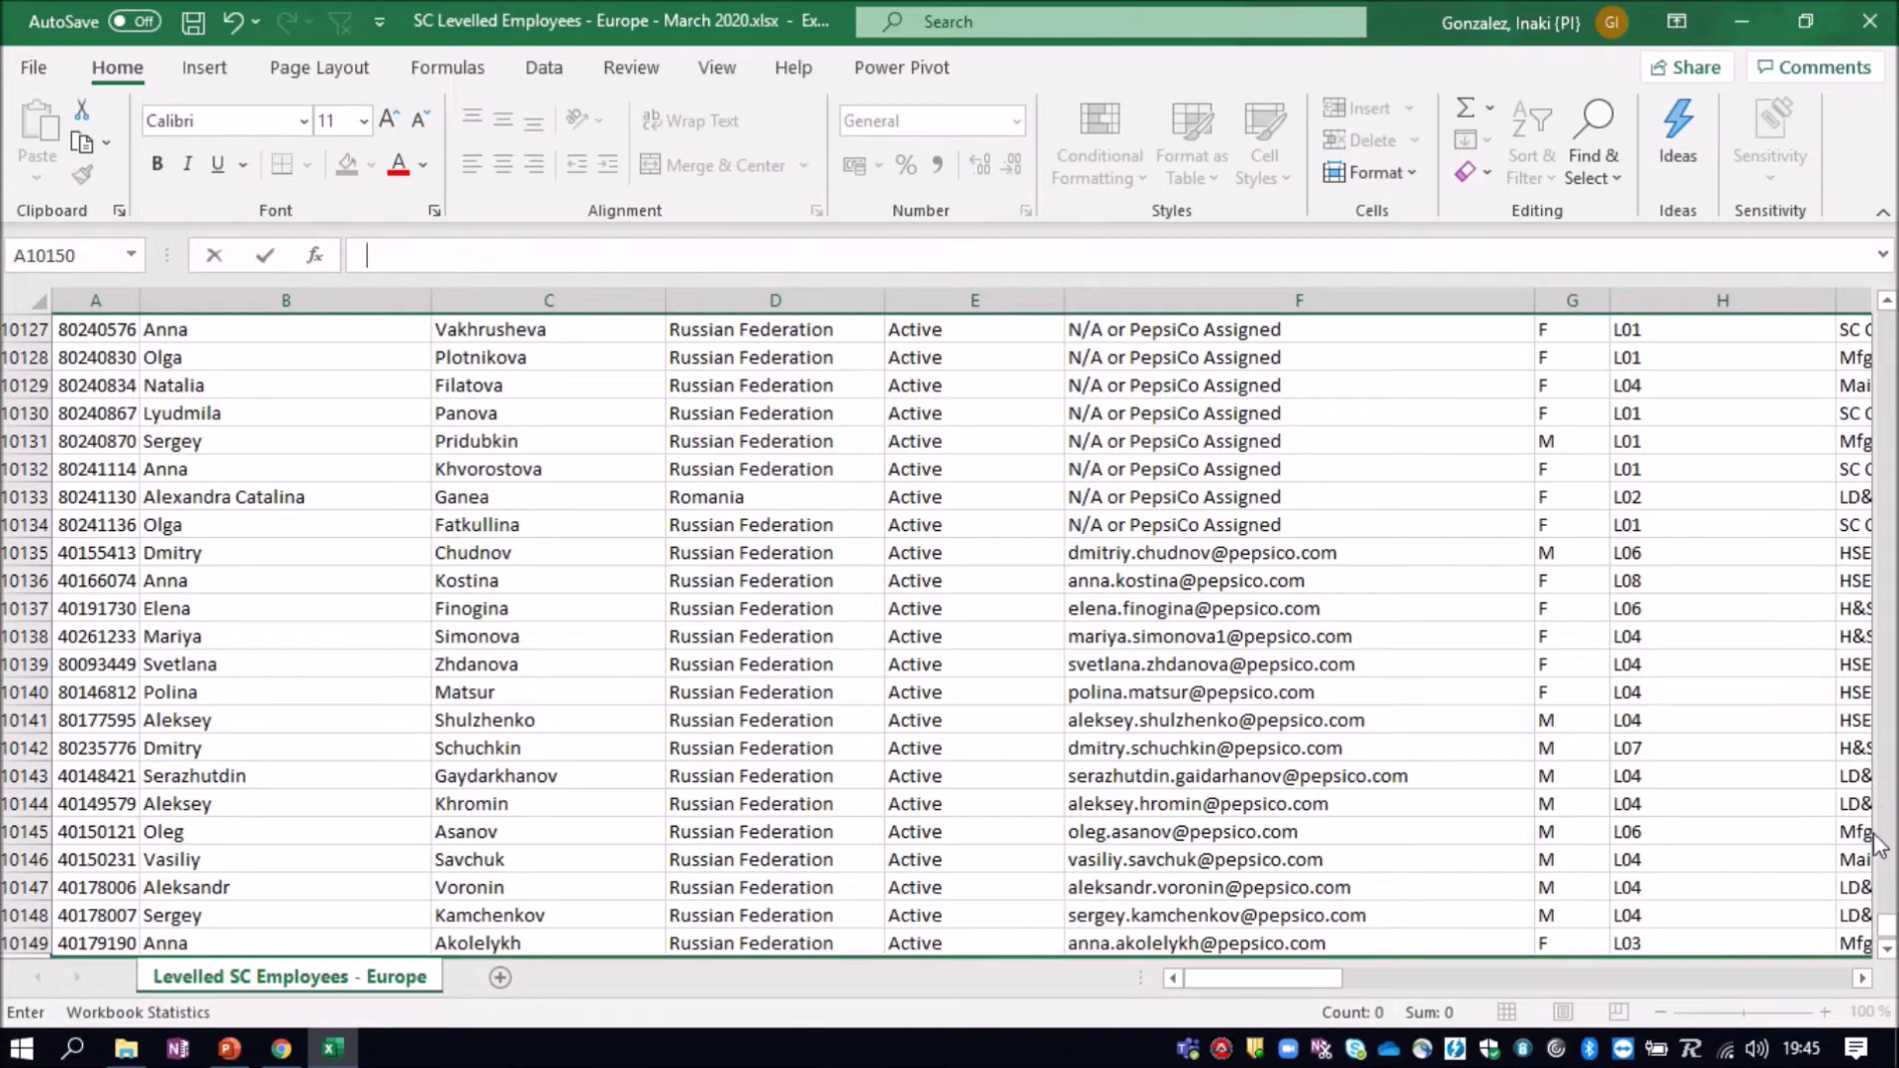
drag(1885, 934, 1879, 306)
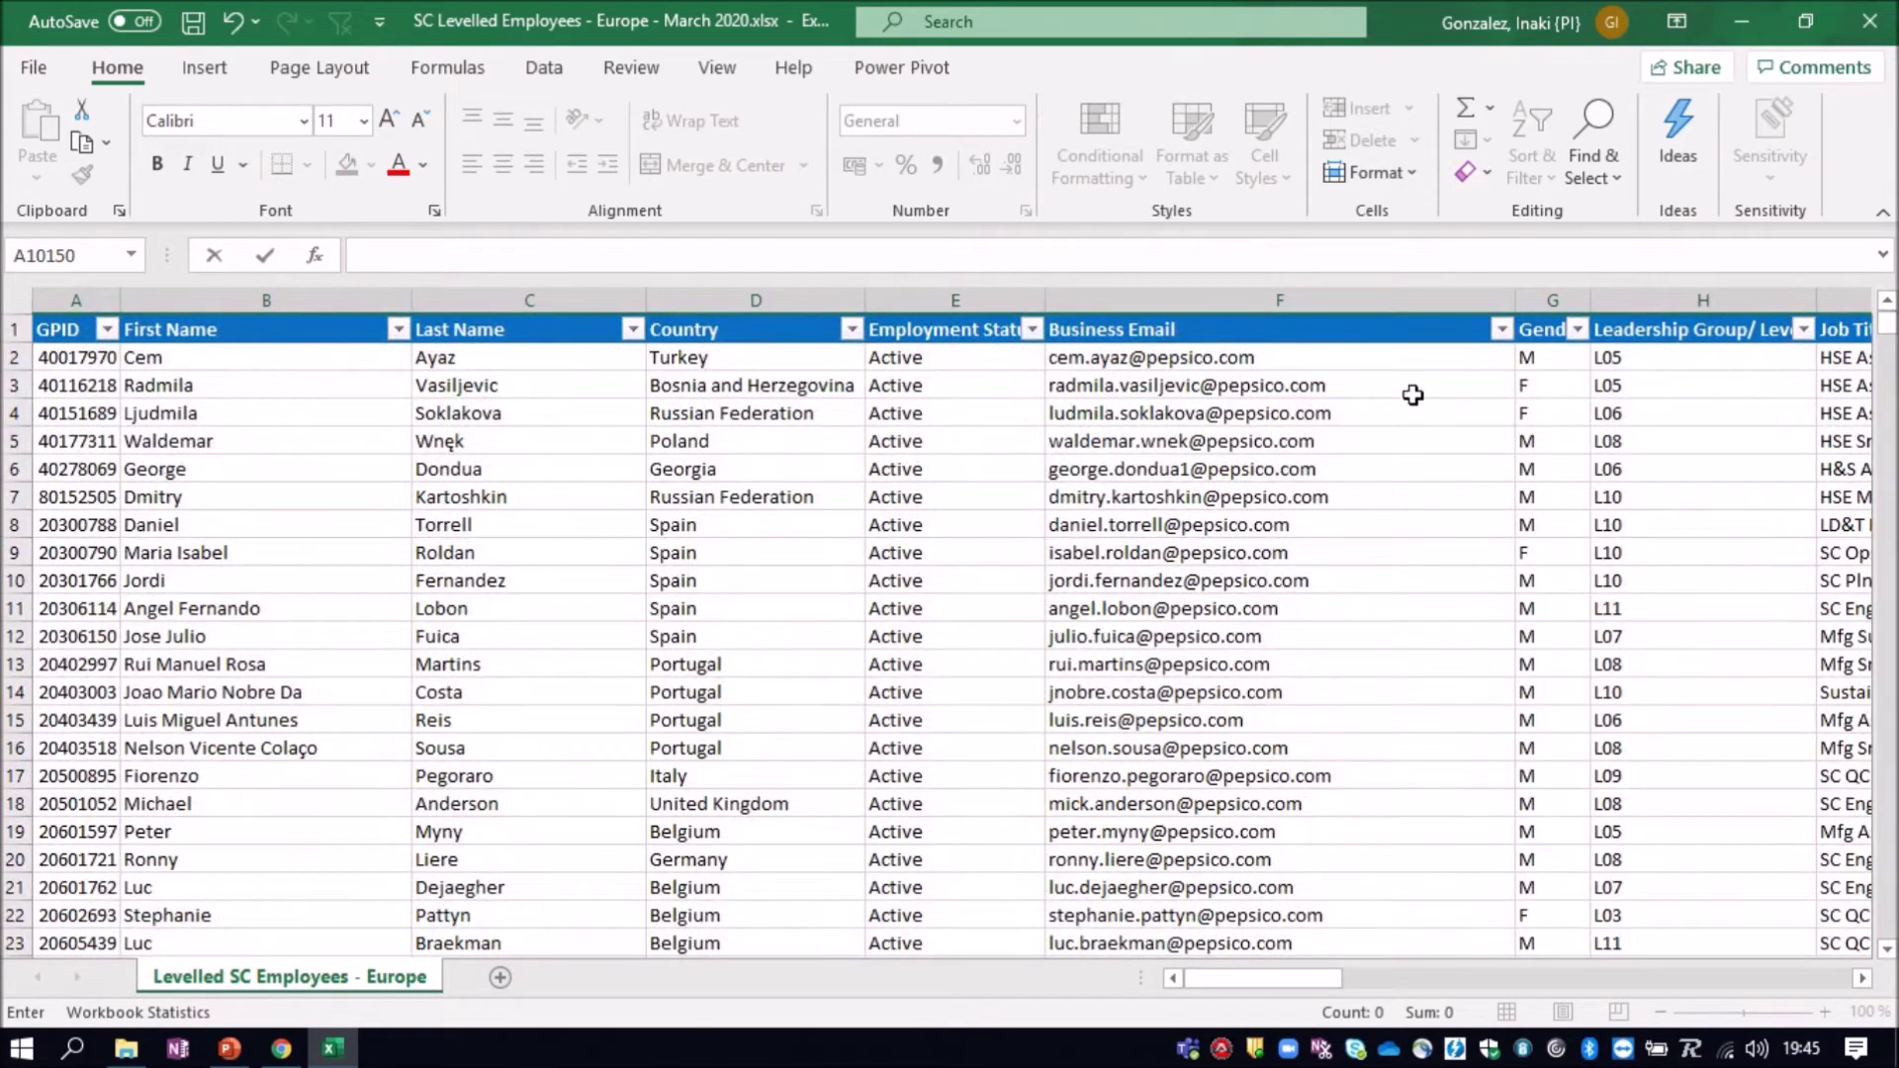
drag(1268, 981, 1726, 1028)
drag(1738, 1016, 1701, 1016)
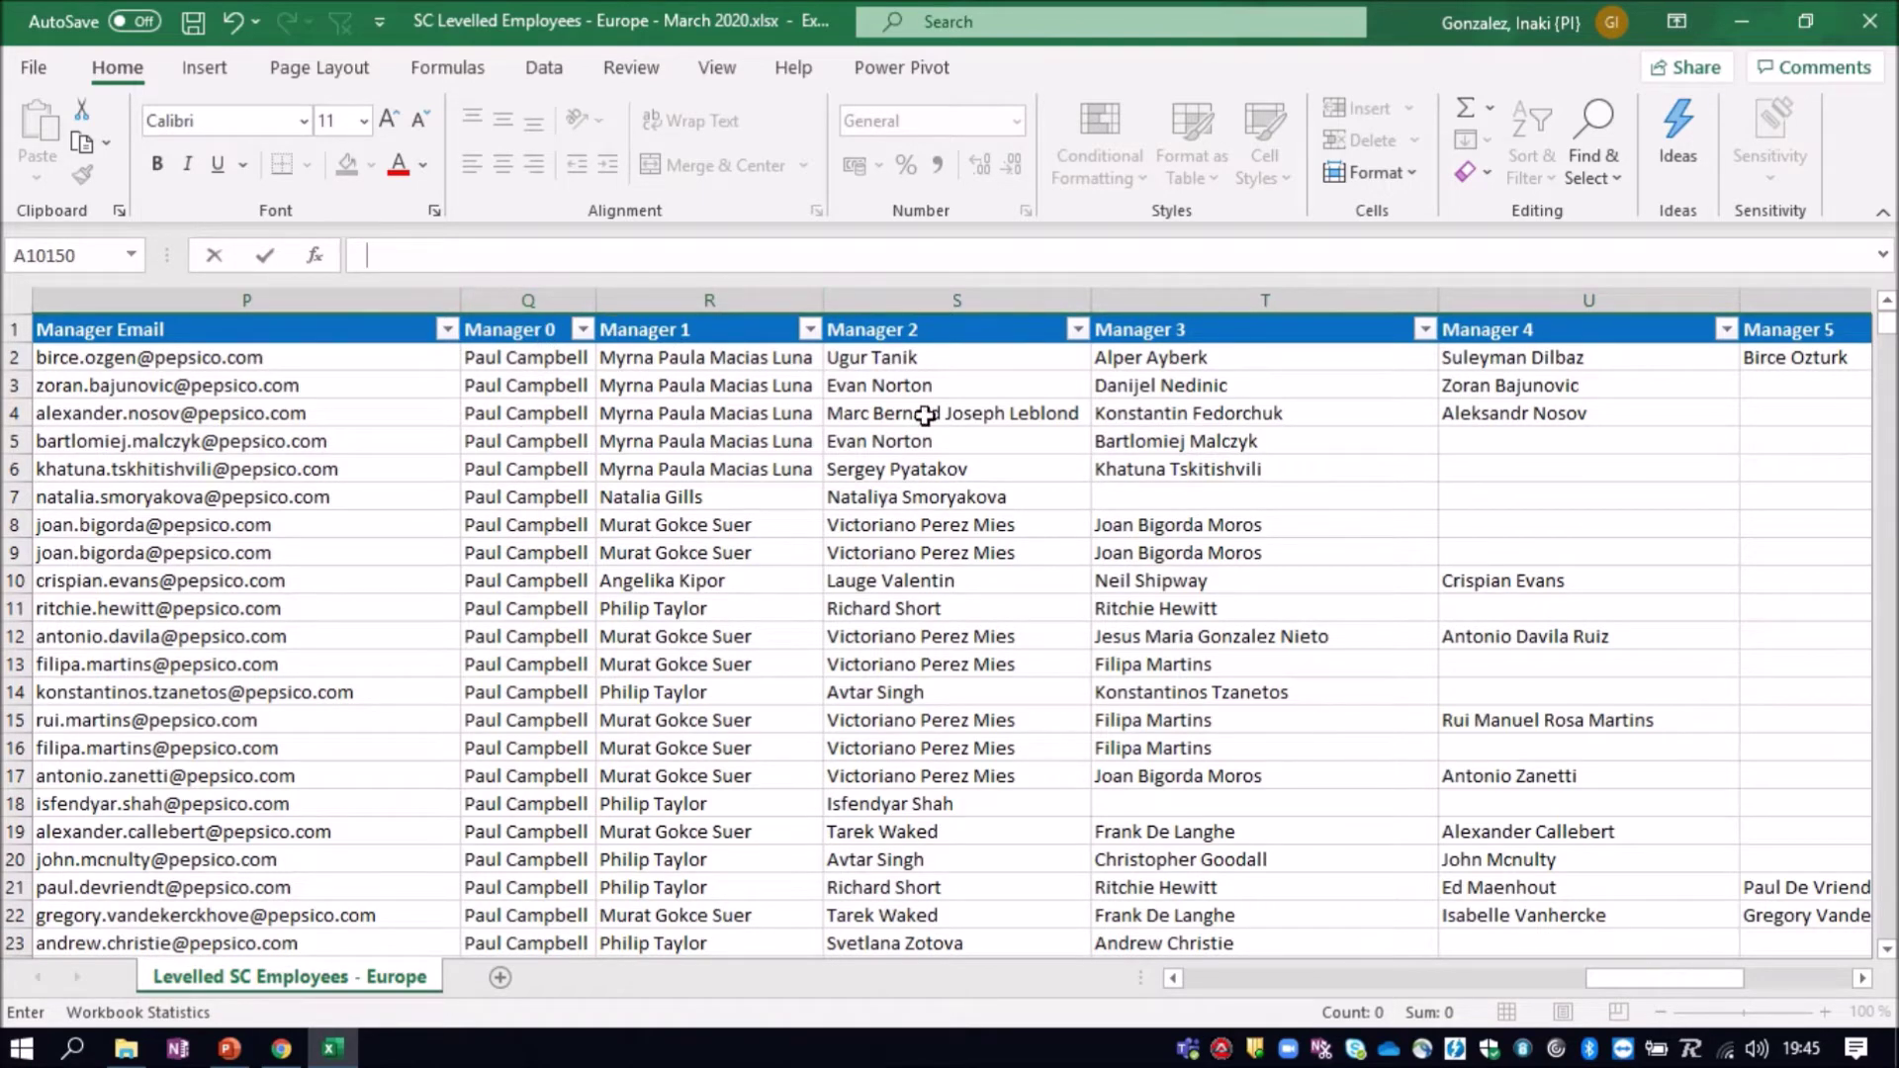
drag(1672, 979, 1717, 989)
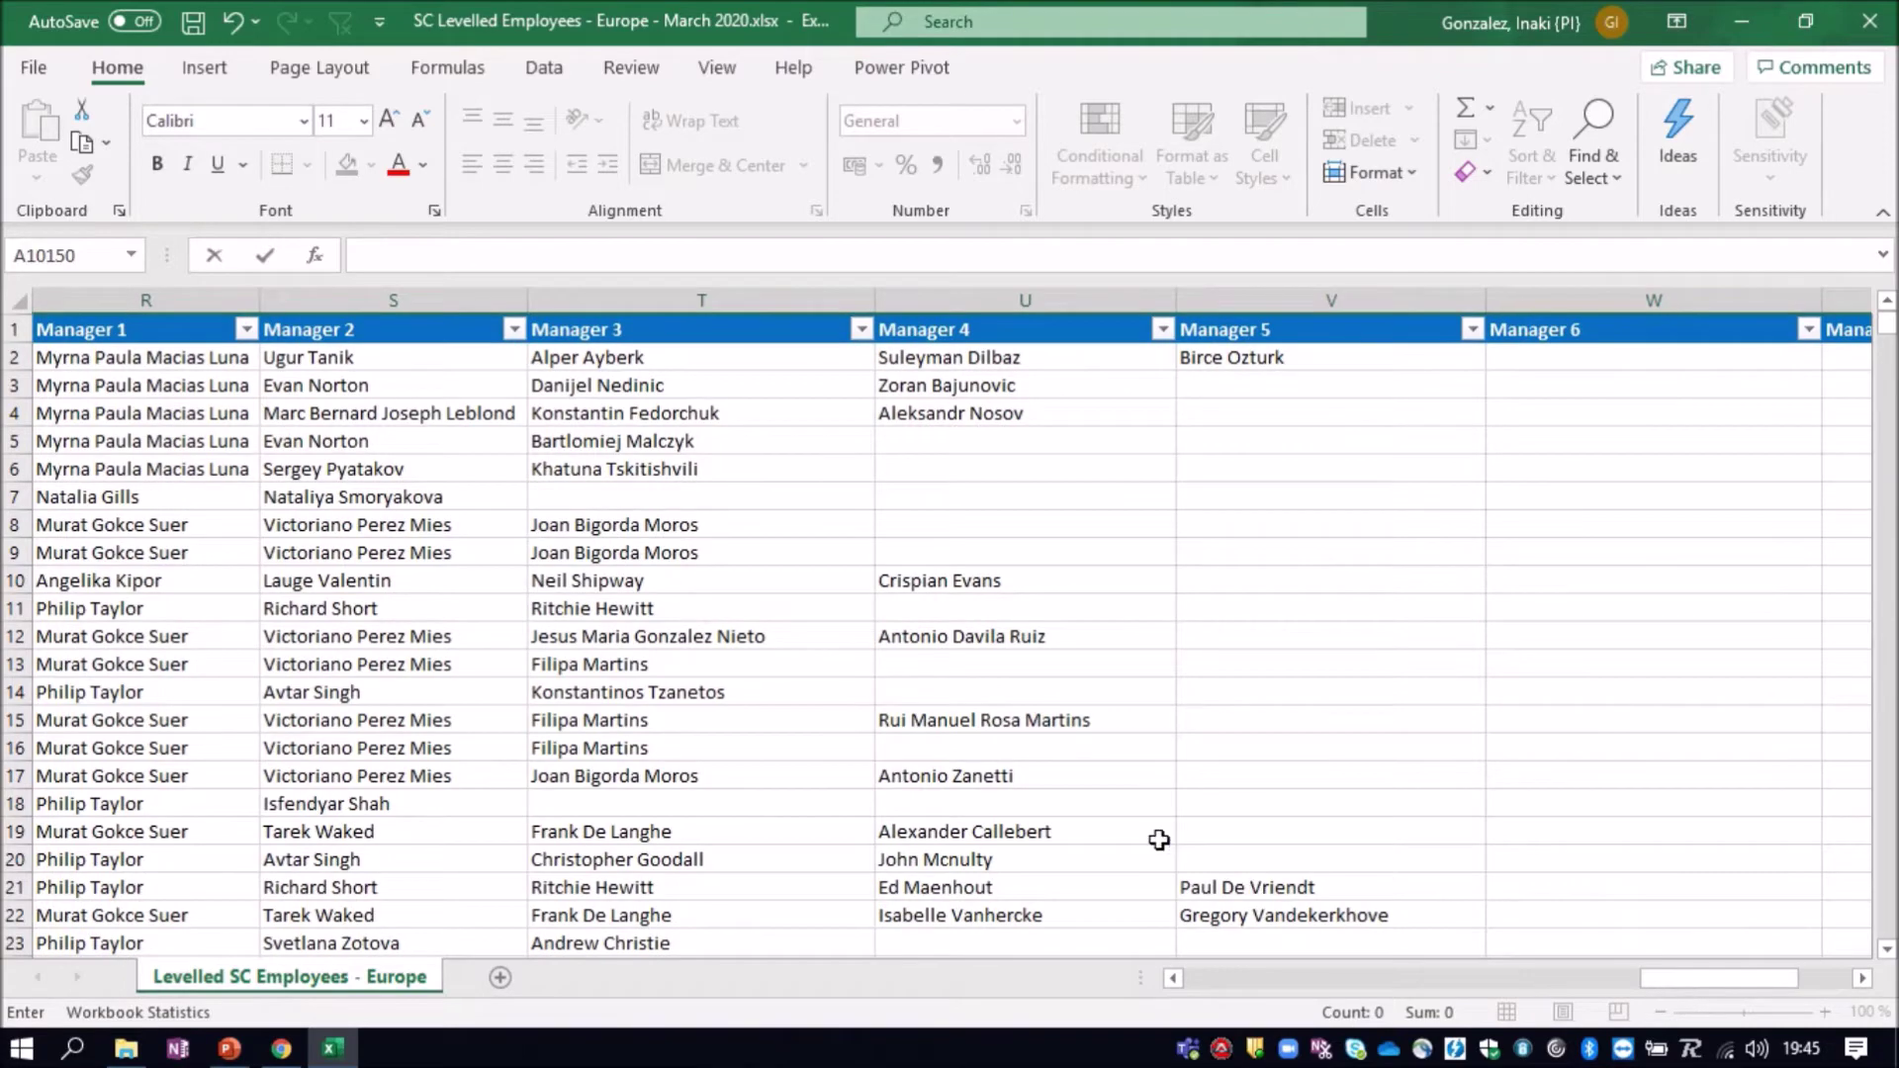
drag(1683, 977, 1237, 979)
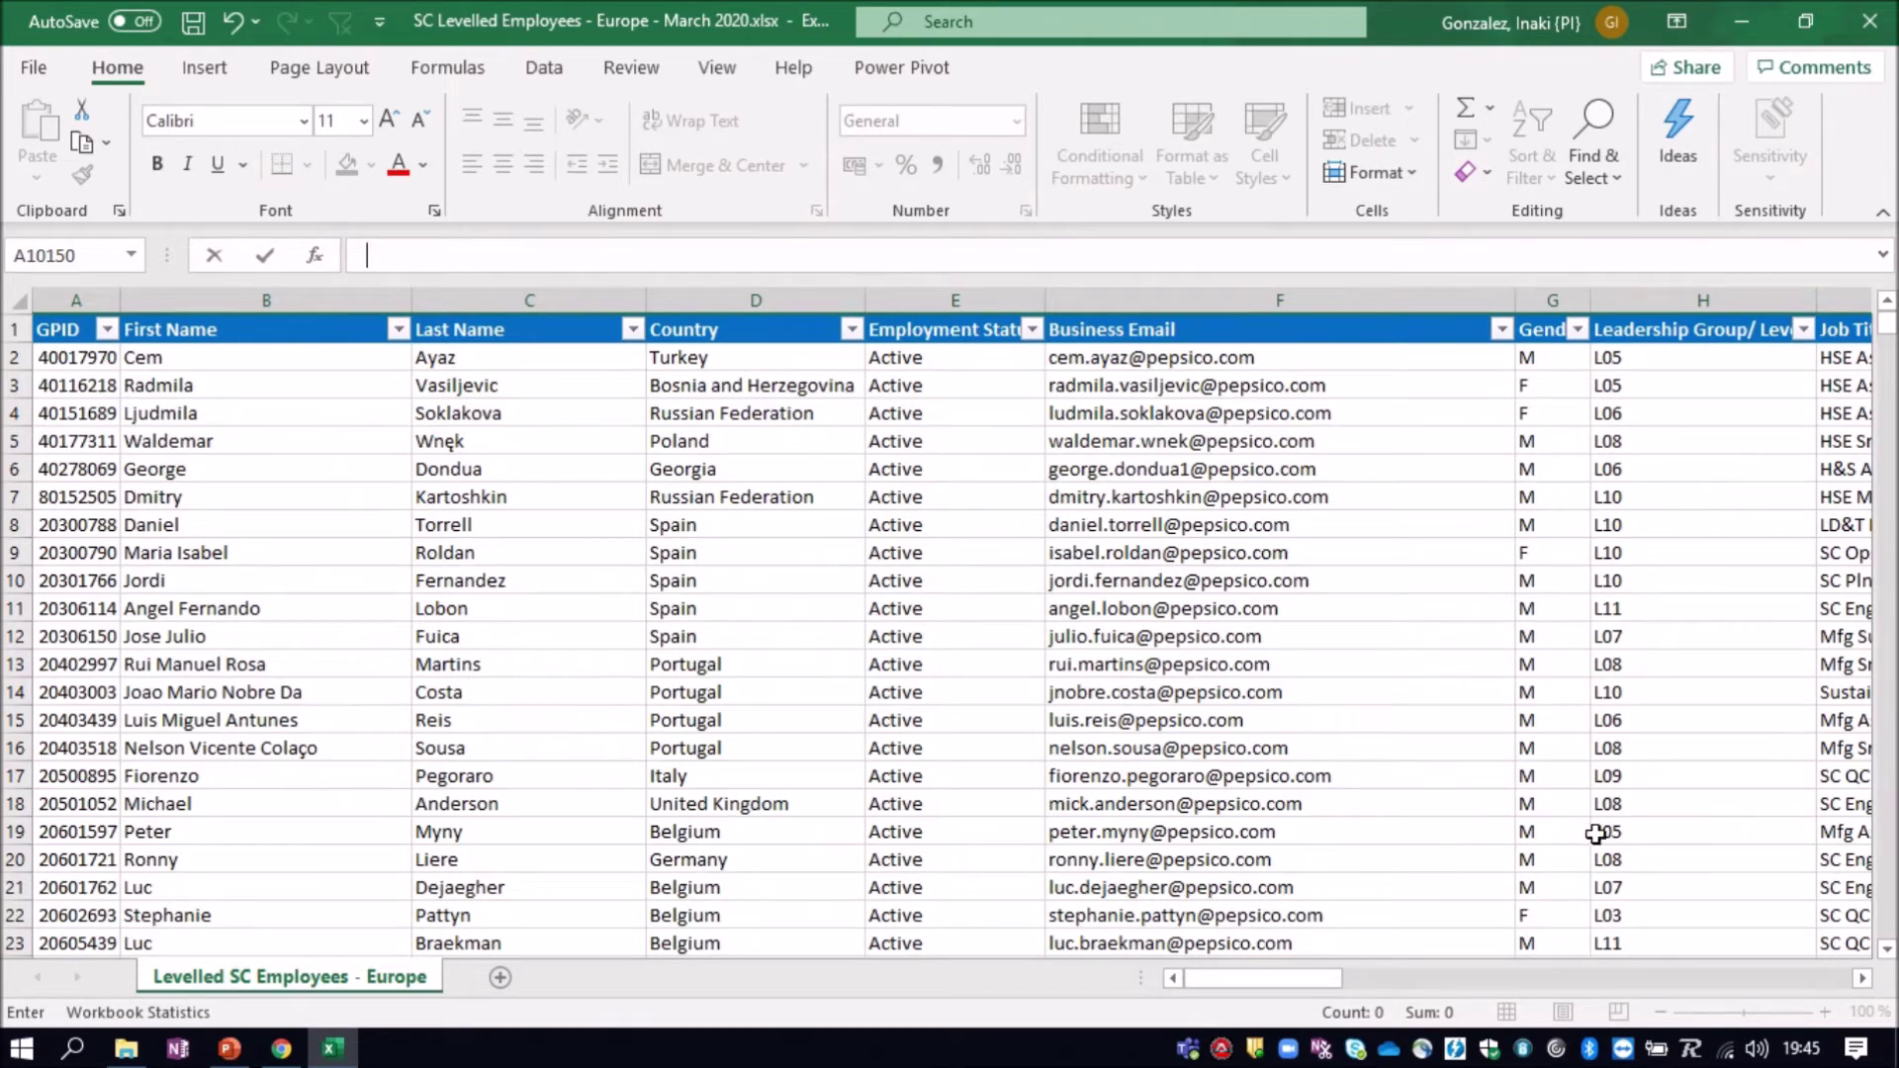
click(1887, 867)
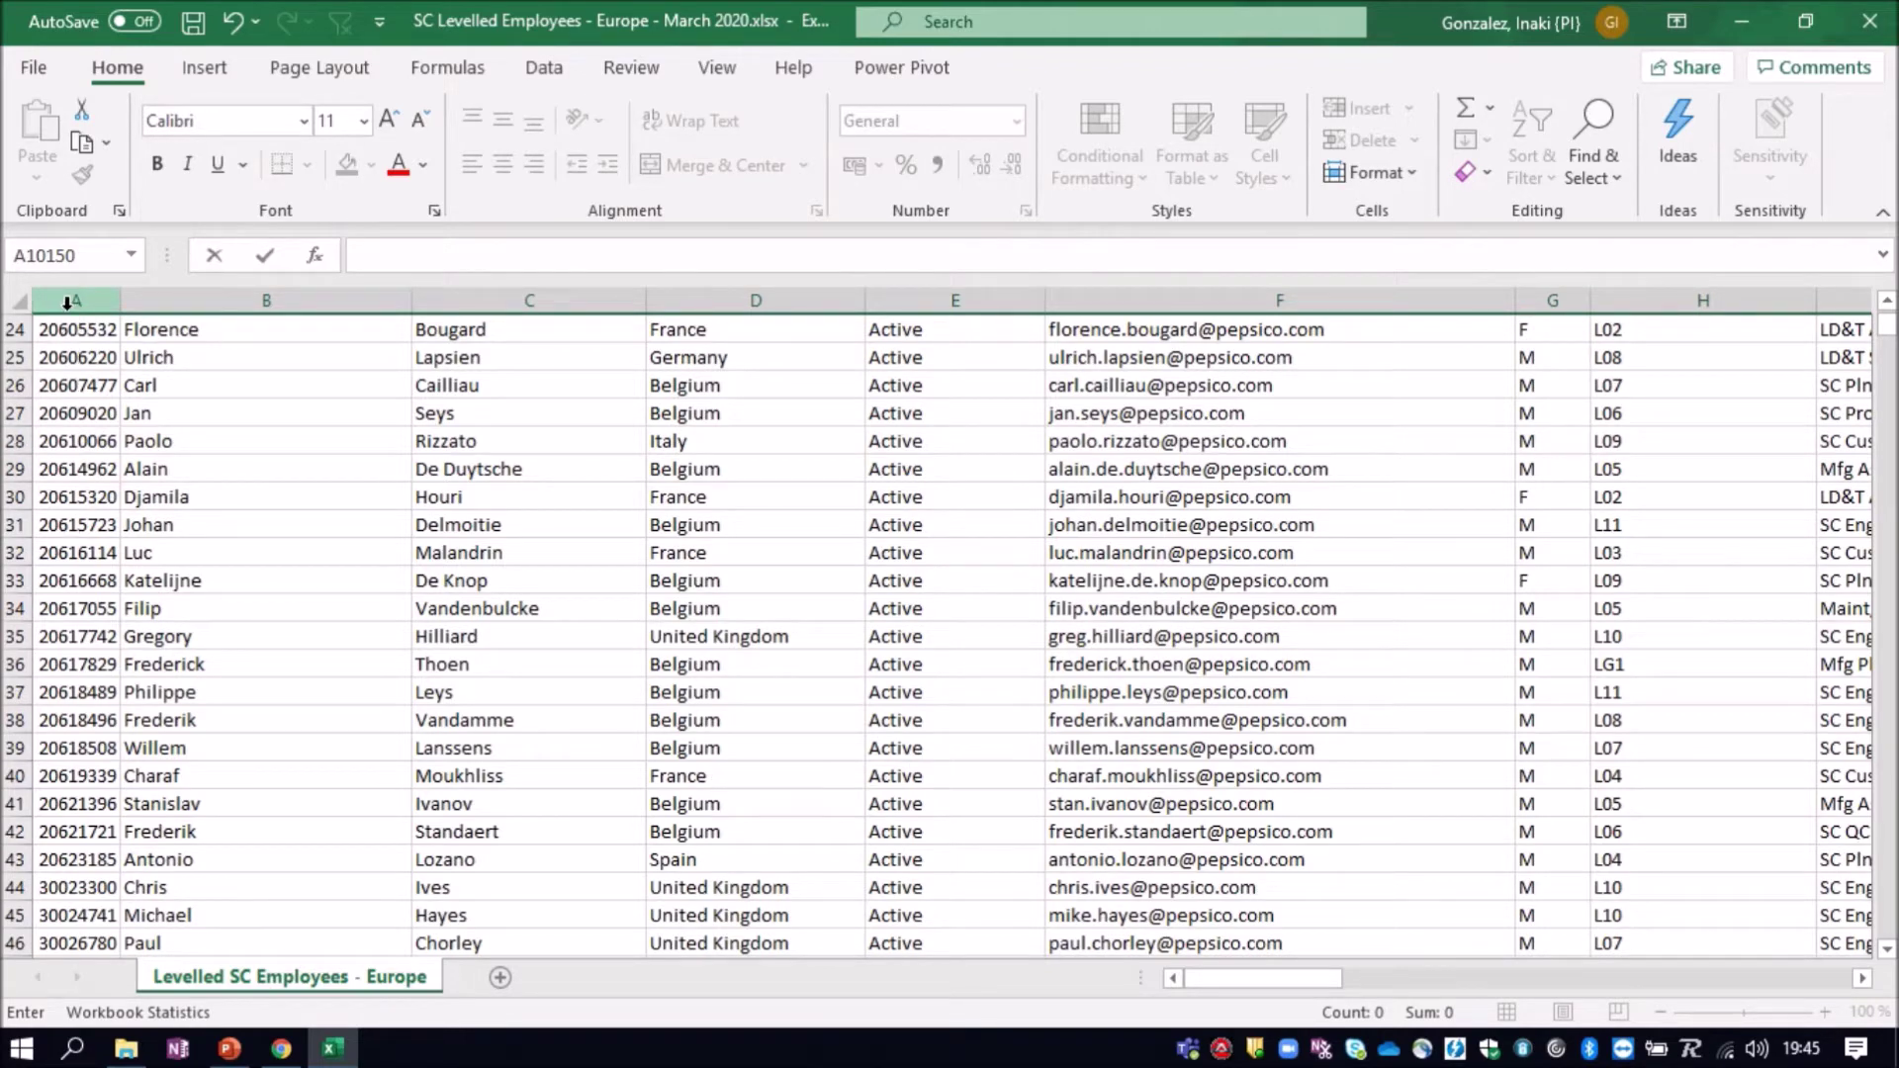
click(68, 298)
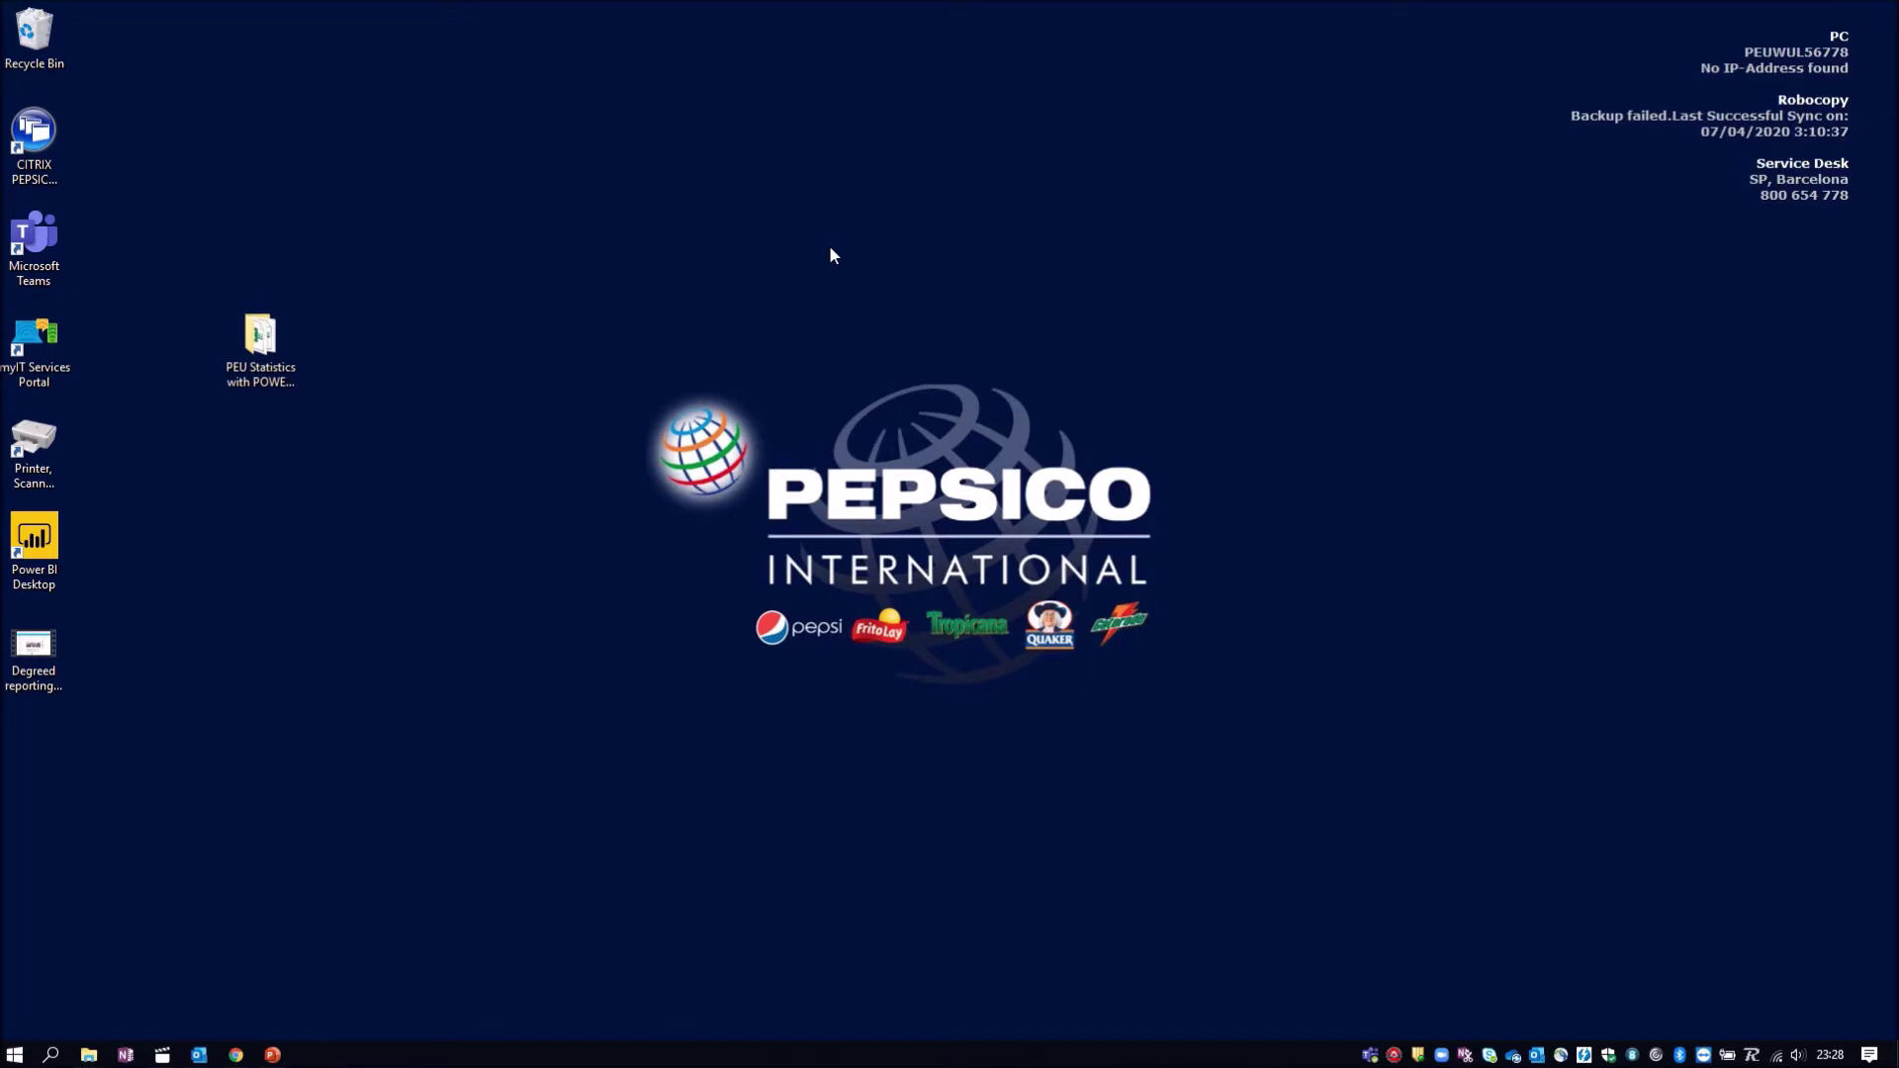
Open PEP U - Content Trends - Added - 2020-04-17 162158.xlsx from the PEU Statistics with POWER BI folder
click(247, 341)
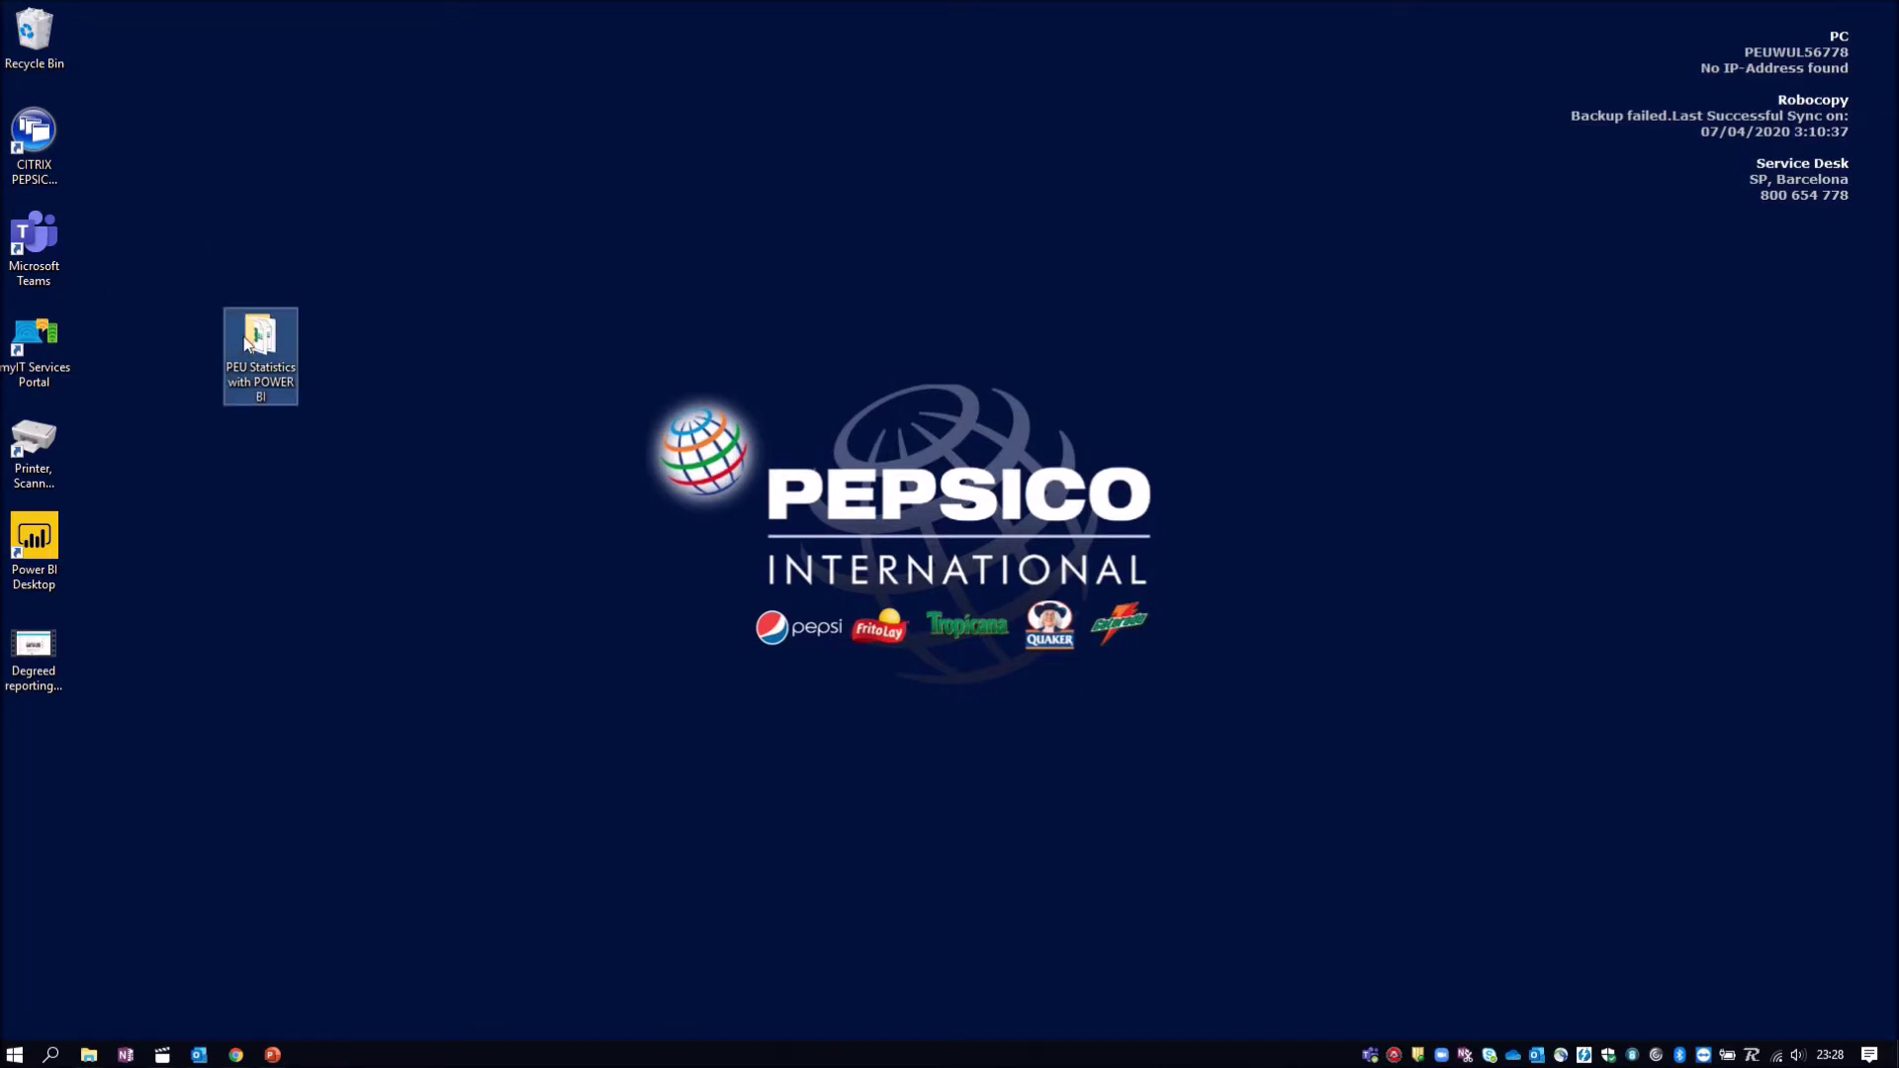
double_click(247, 341)
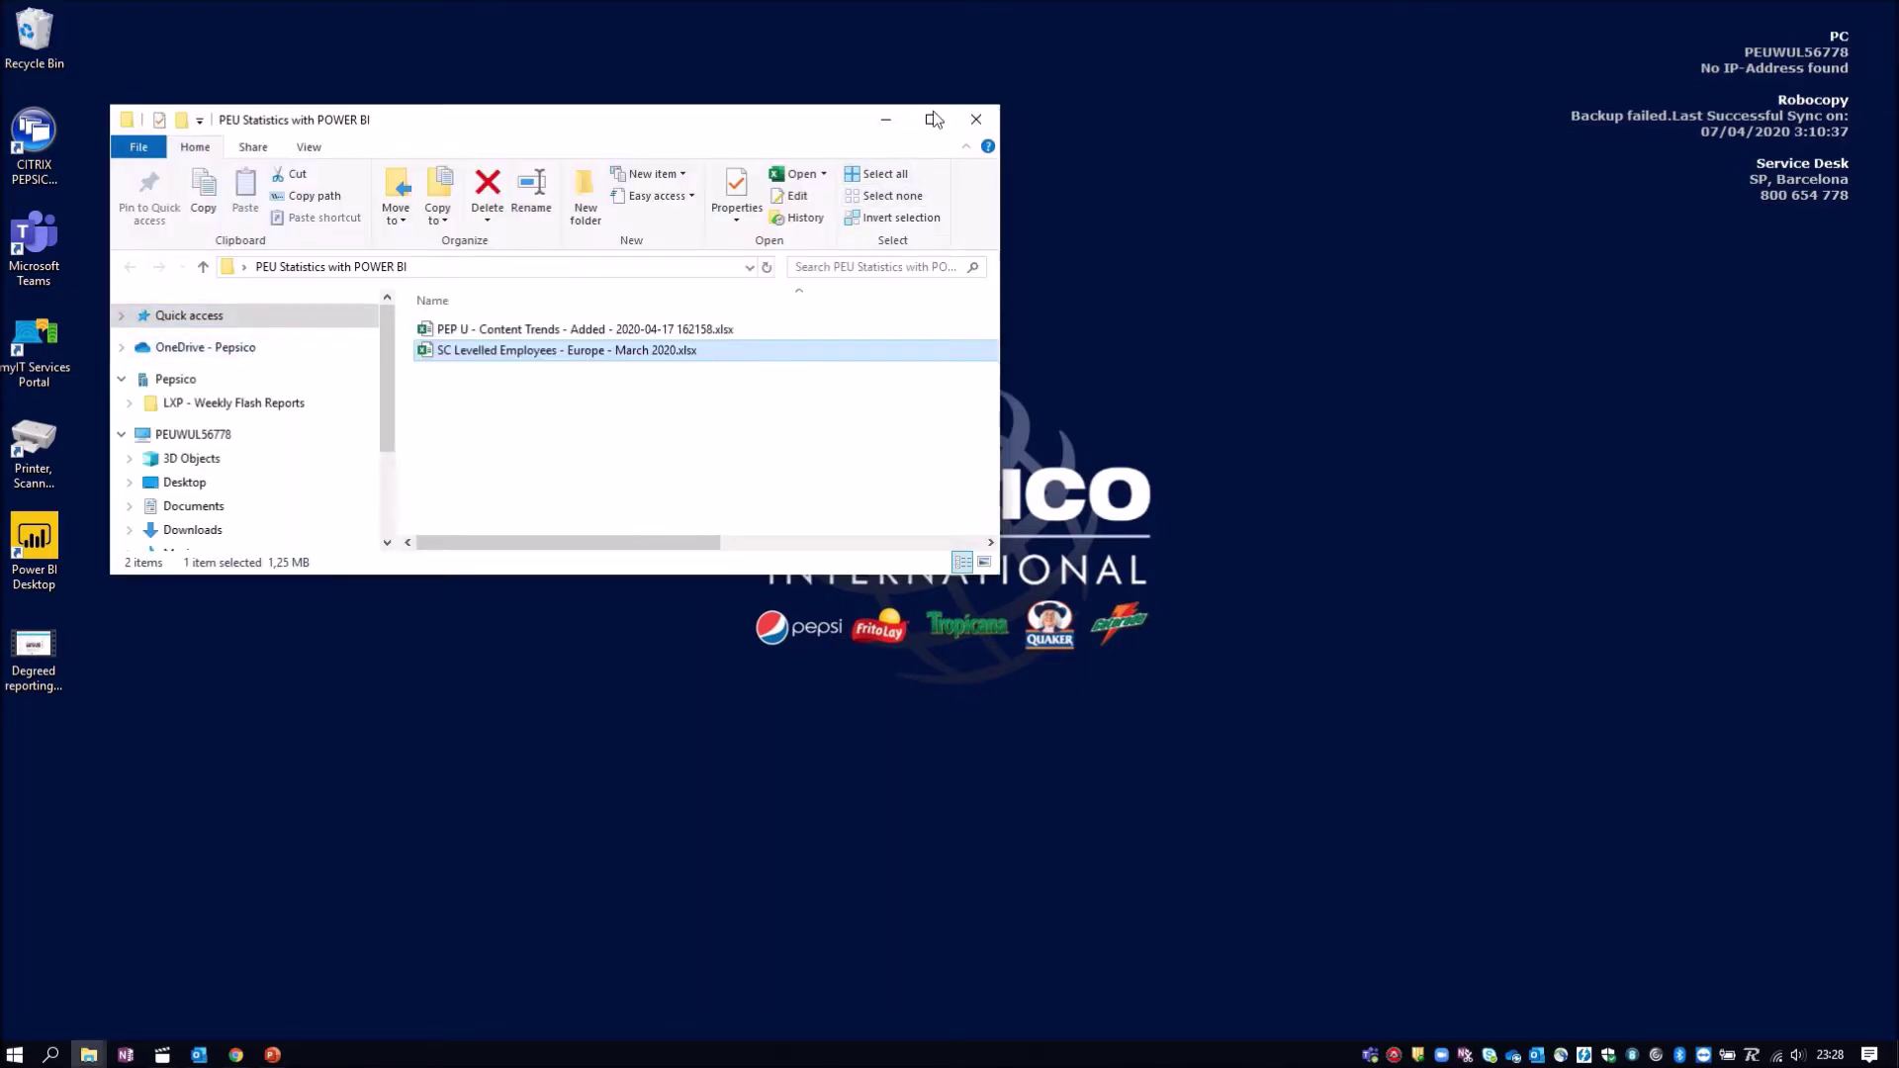
click(930, 121)
double_click(556, 215)
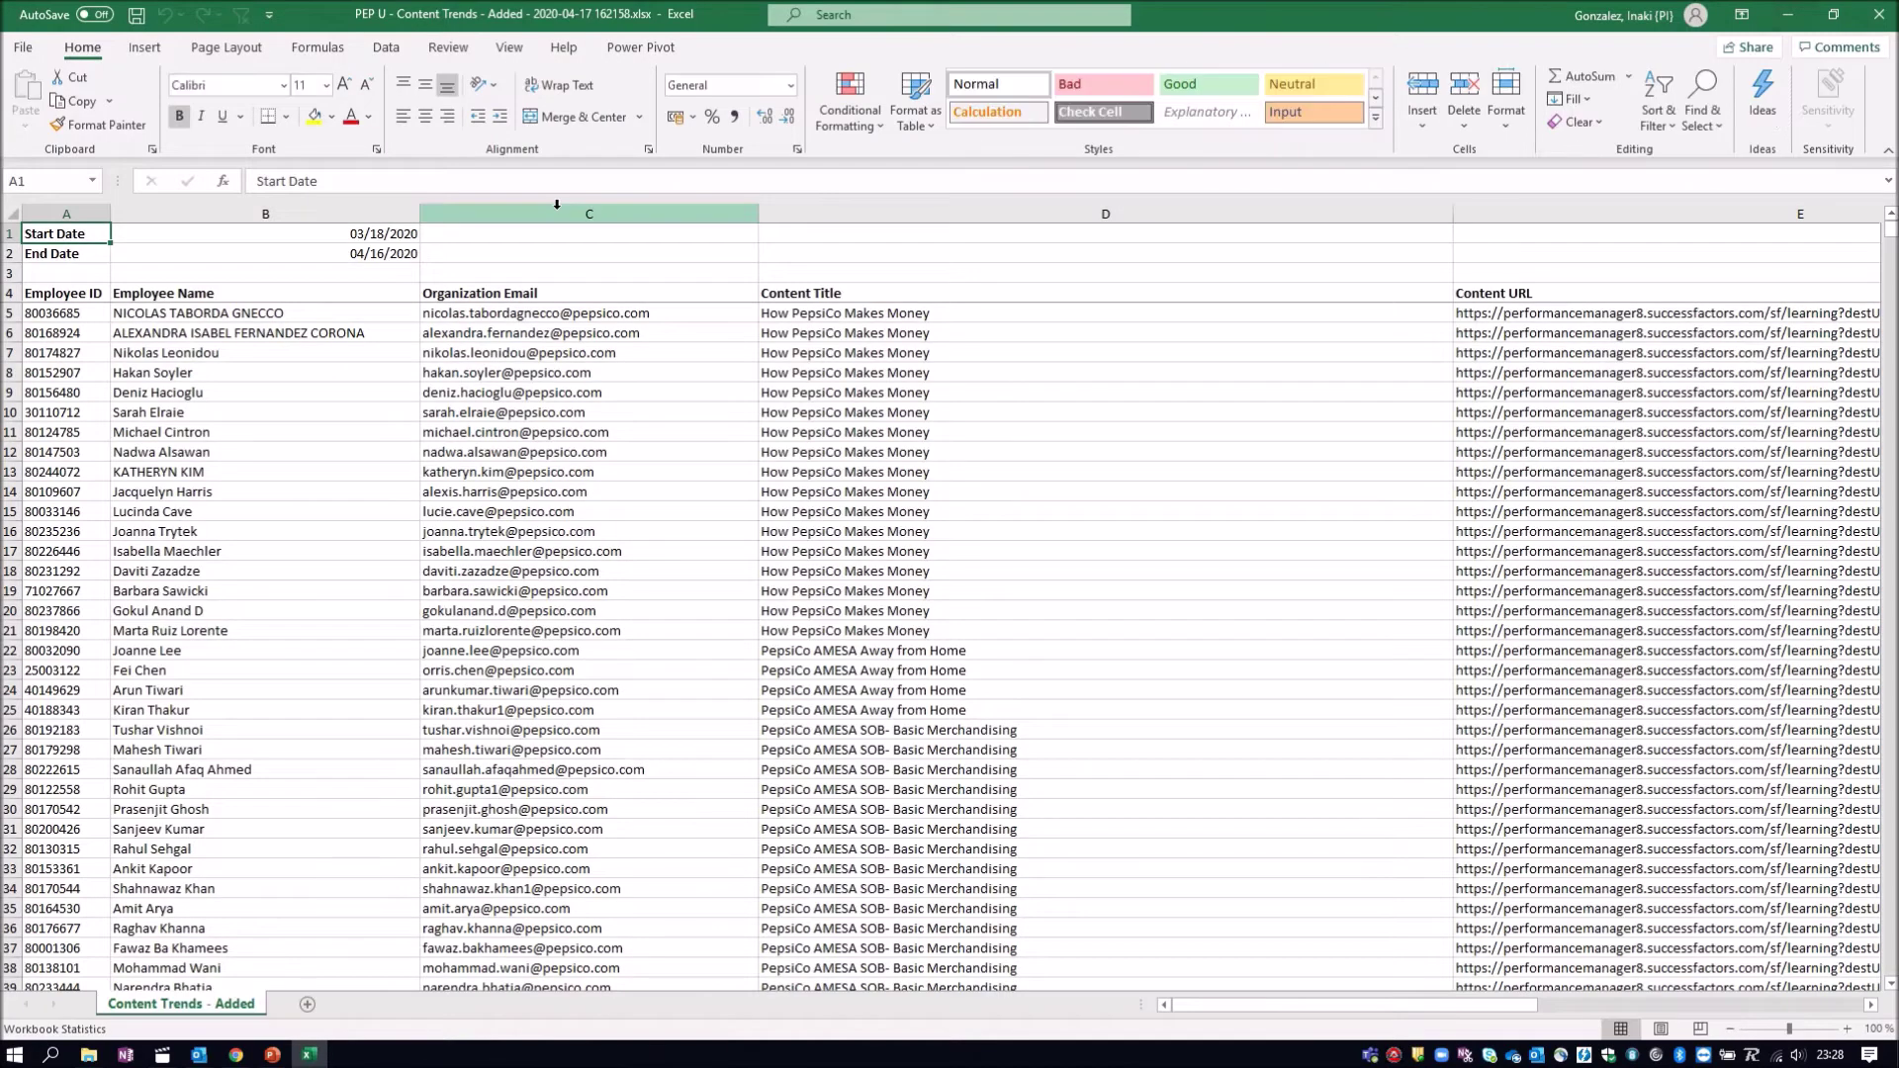
Add a new worksheet named Employees to the content trends workbook
click(307, 1004)
text(Employees)
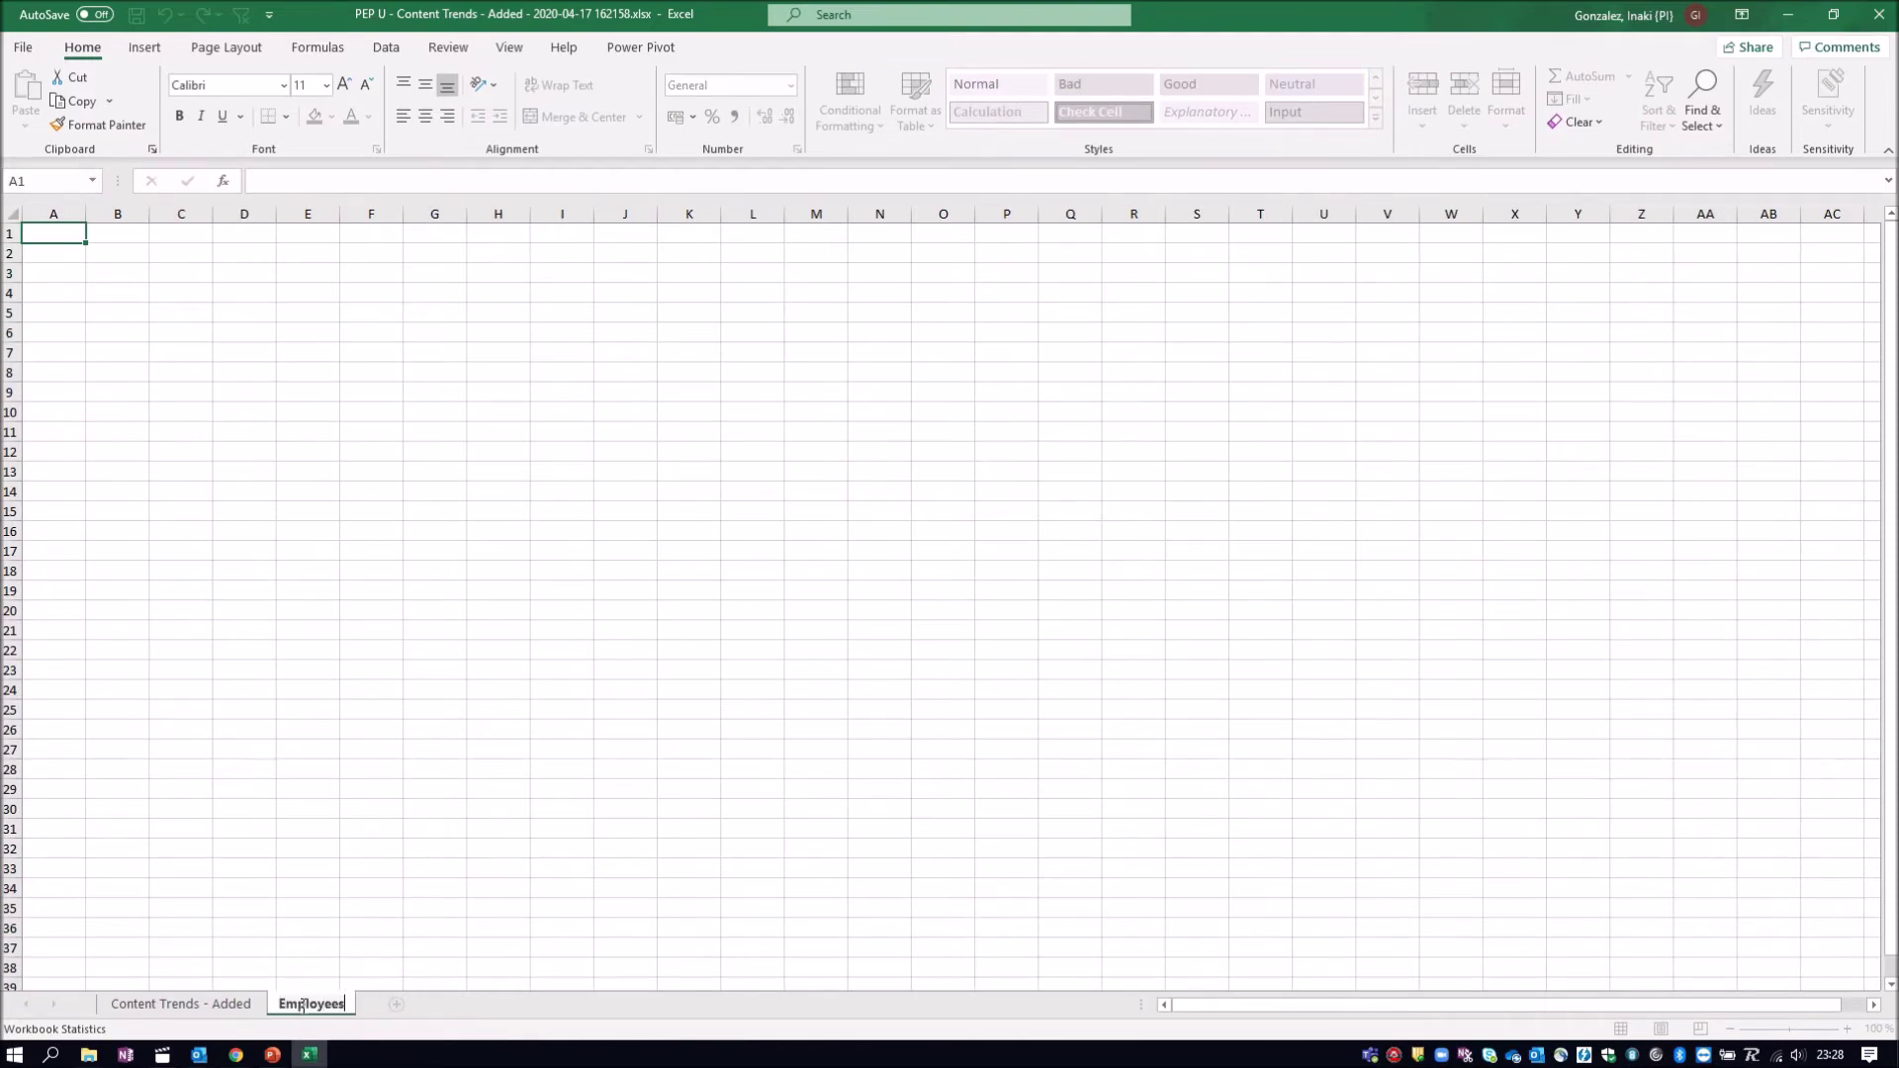
key(Return)
Copy the entire employee table from SC Levelled Employees - Europe - March 2020.xlsx into the Employees sheet, starting at cell A1
key(alt+Tab)
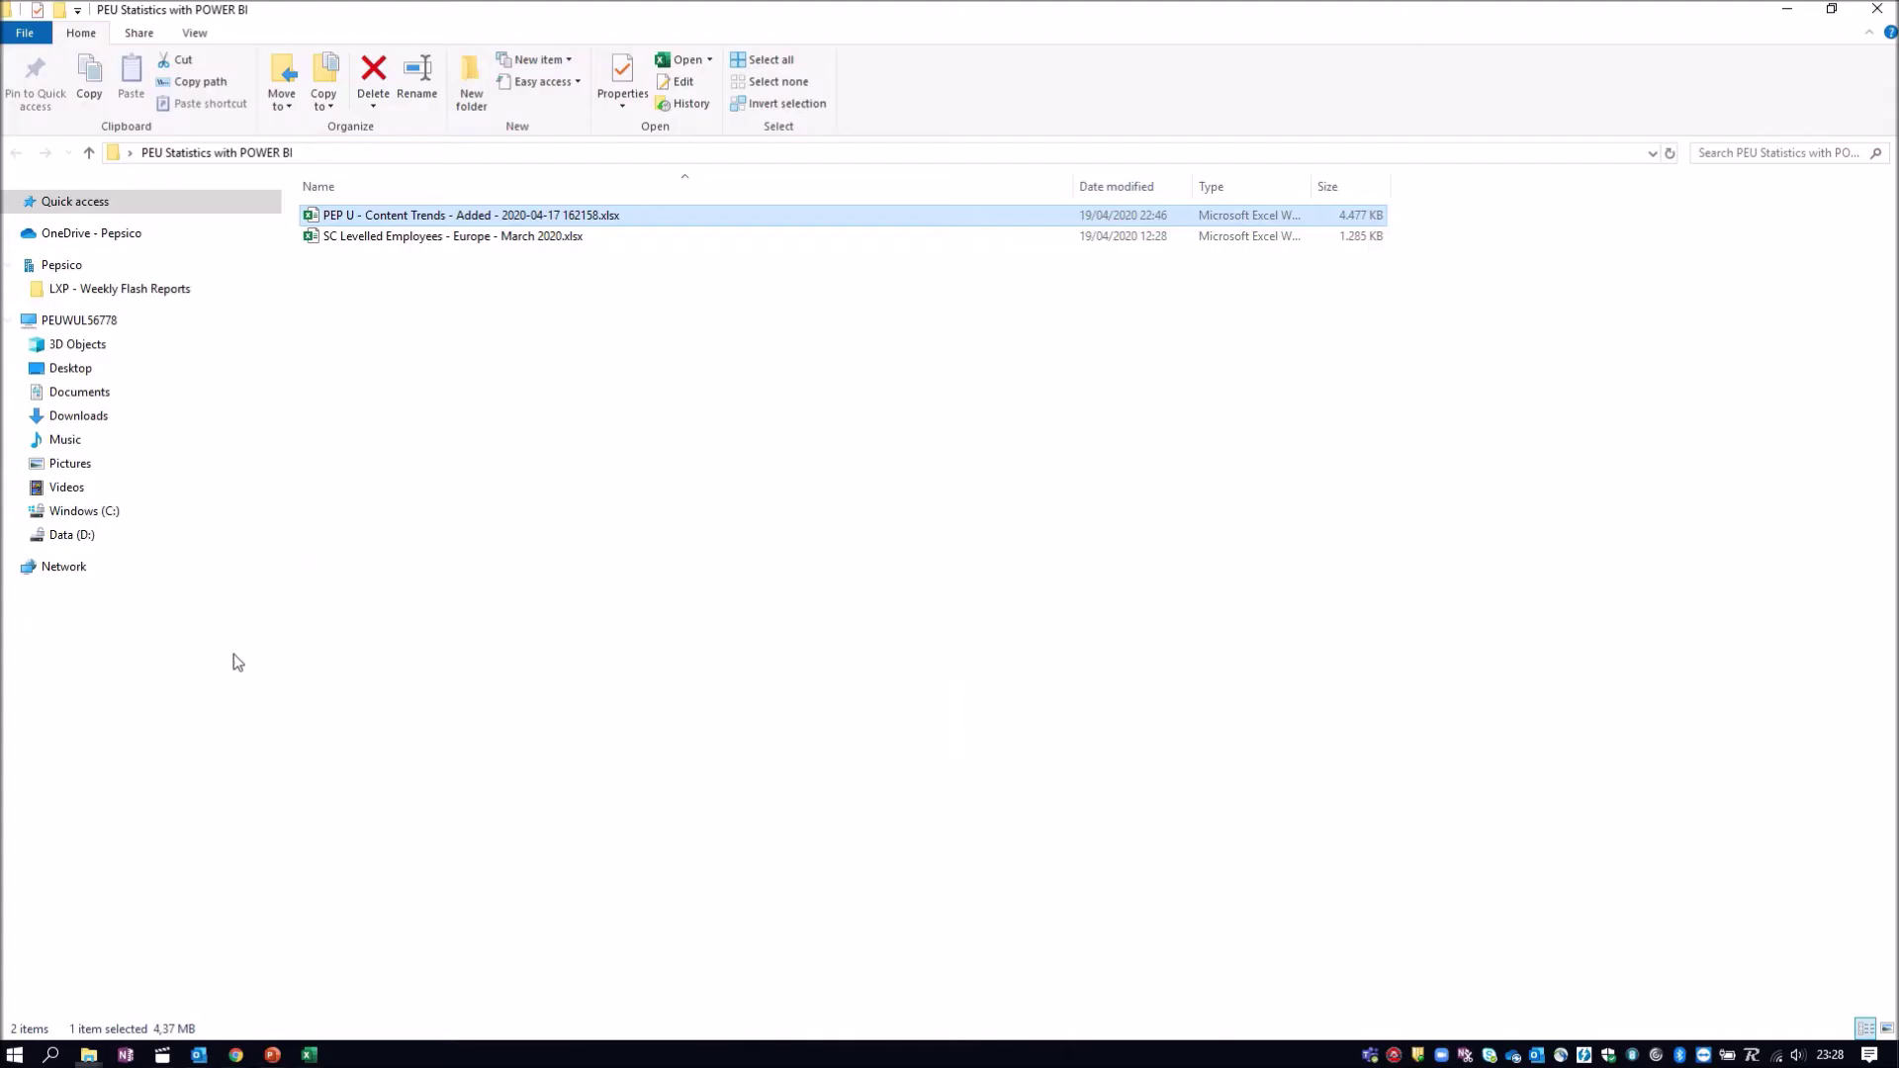
double_click(550, 239)
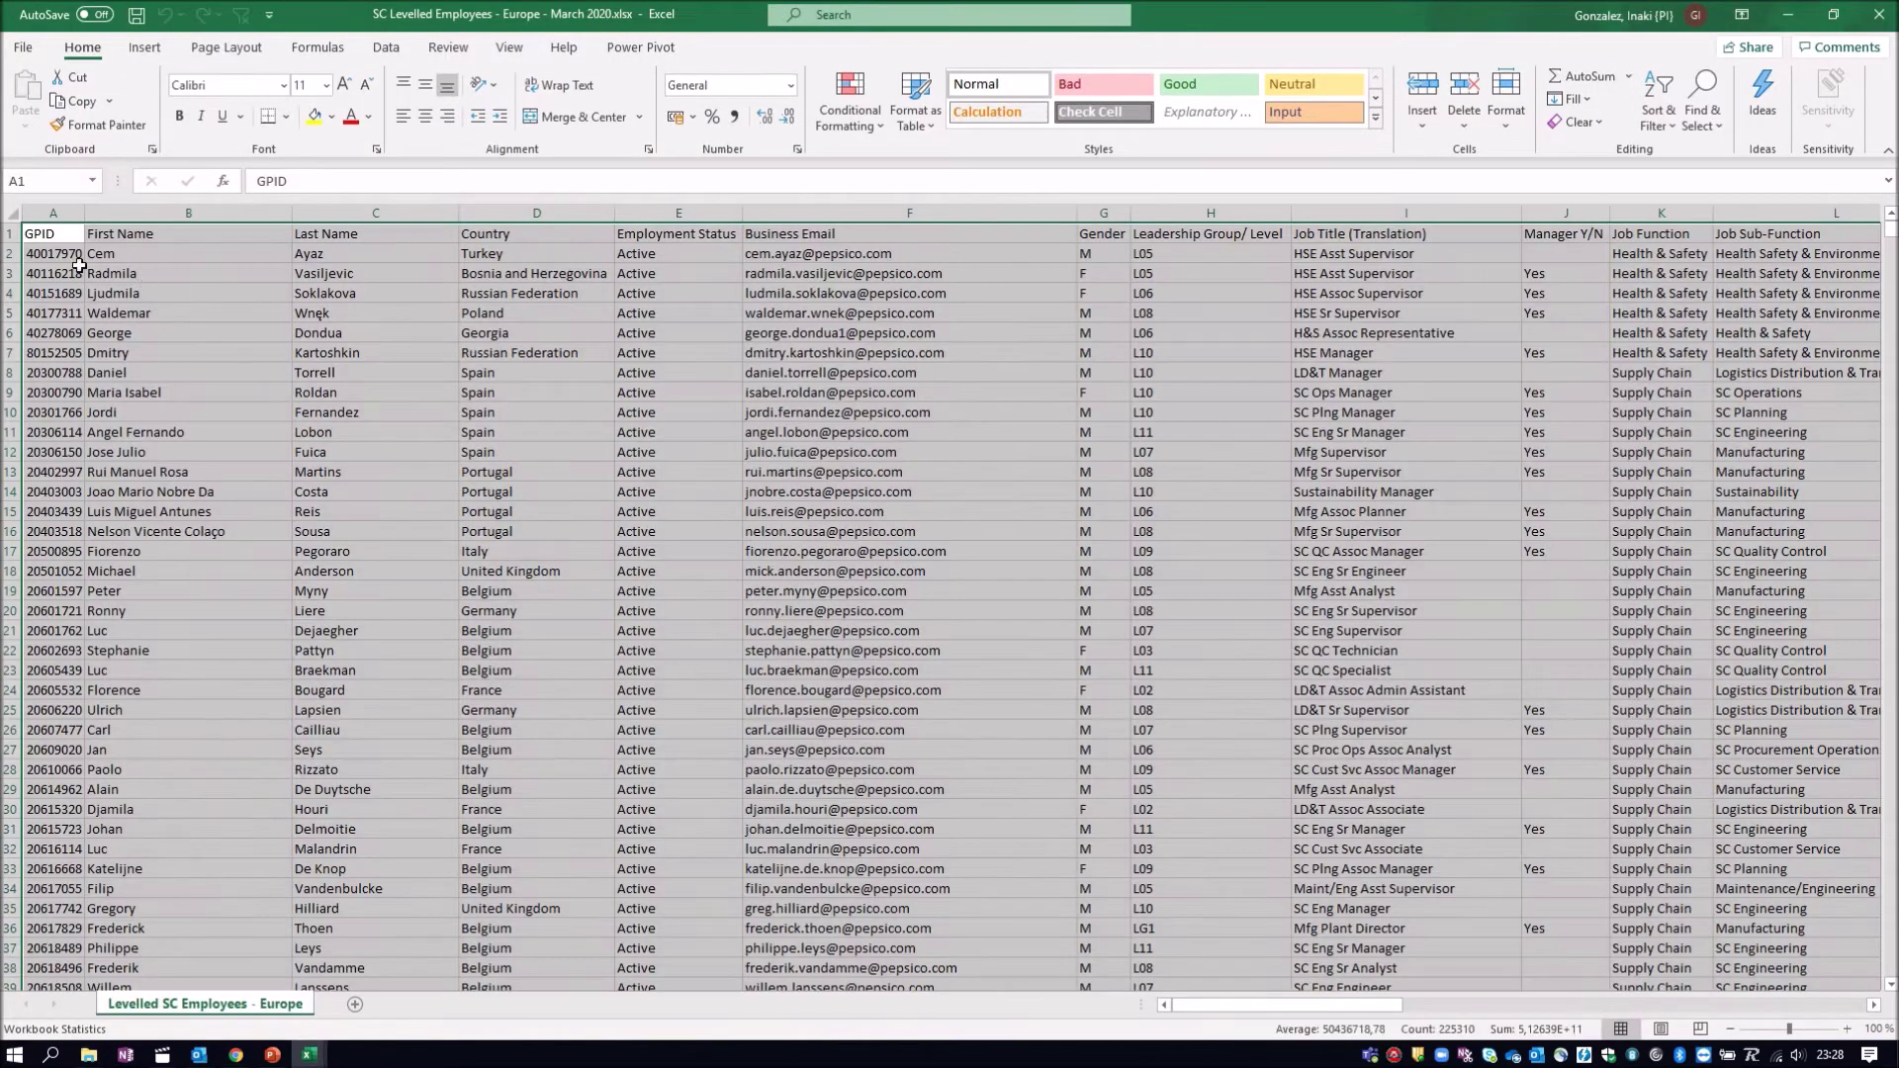
key(ctrl+shift+Down)
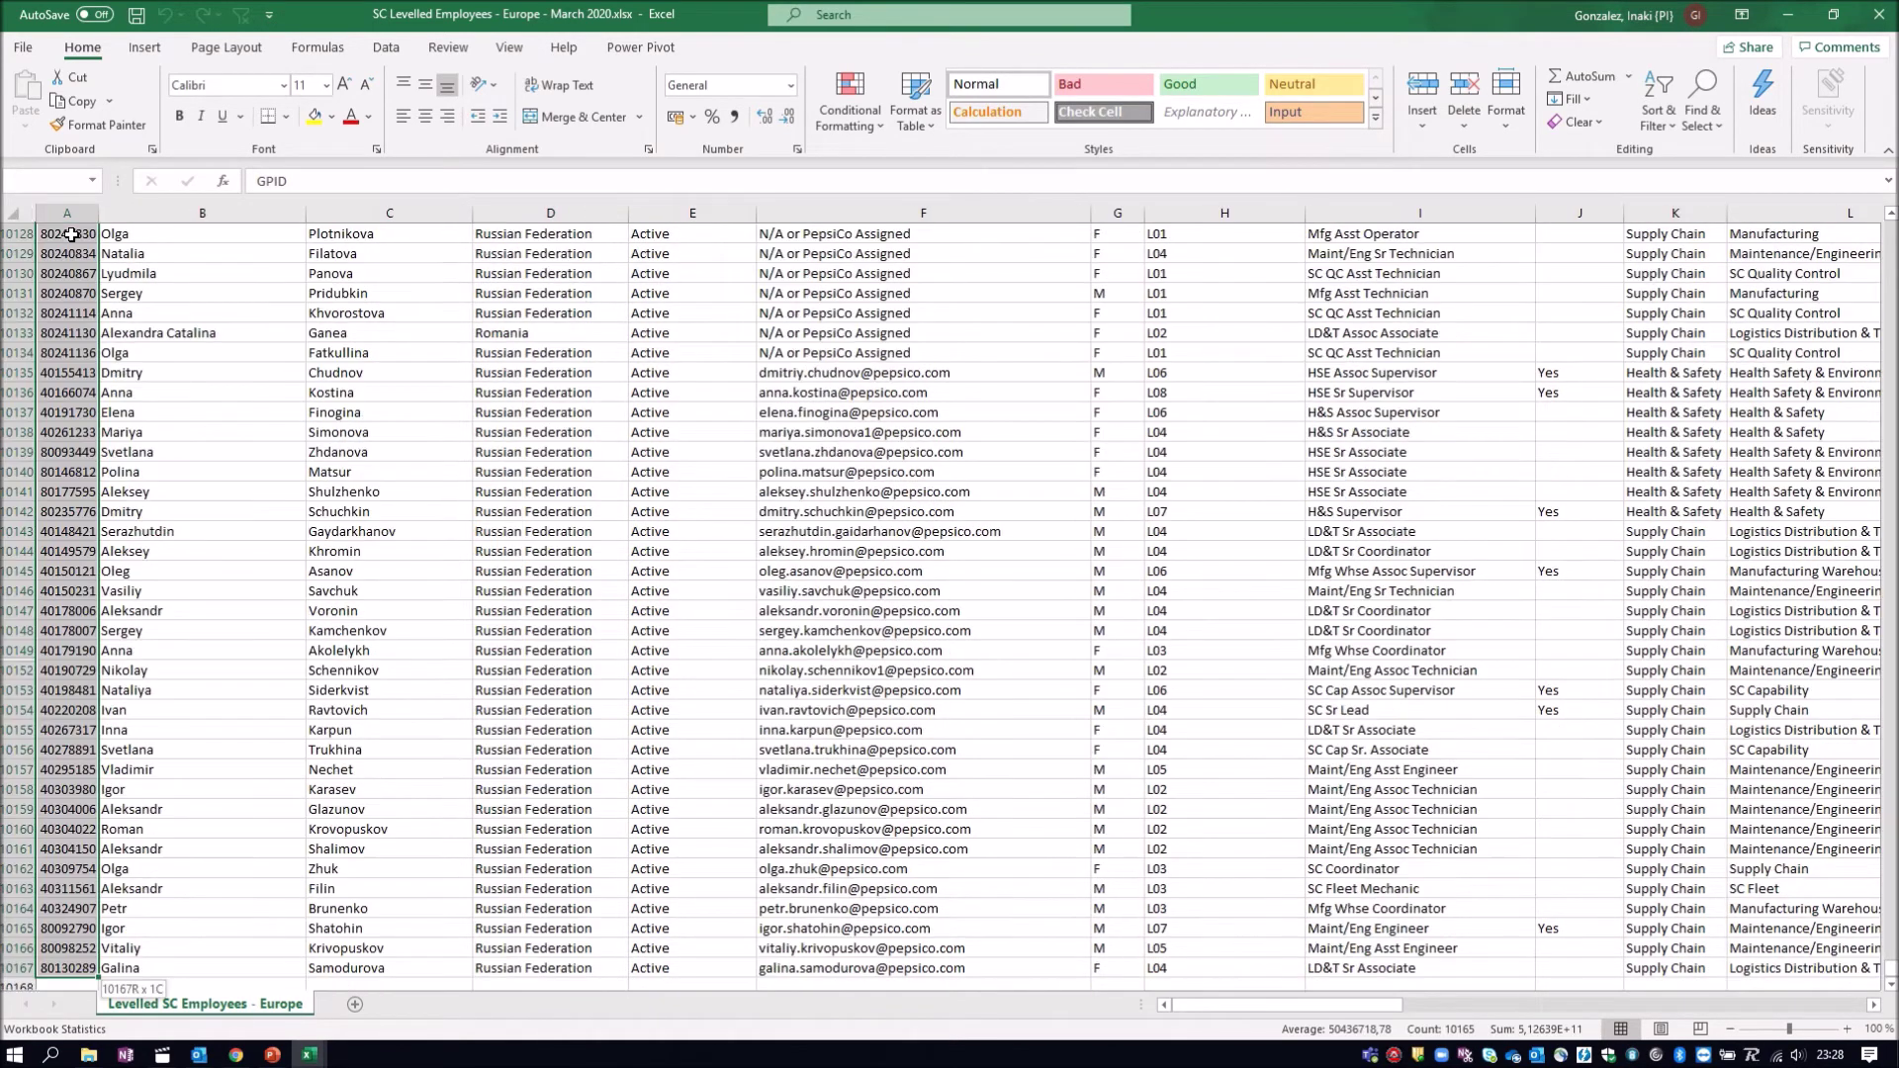
key(ctrl+shift+Right)
key(ctrl+c)
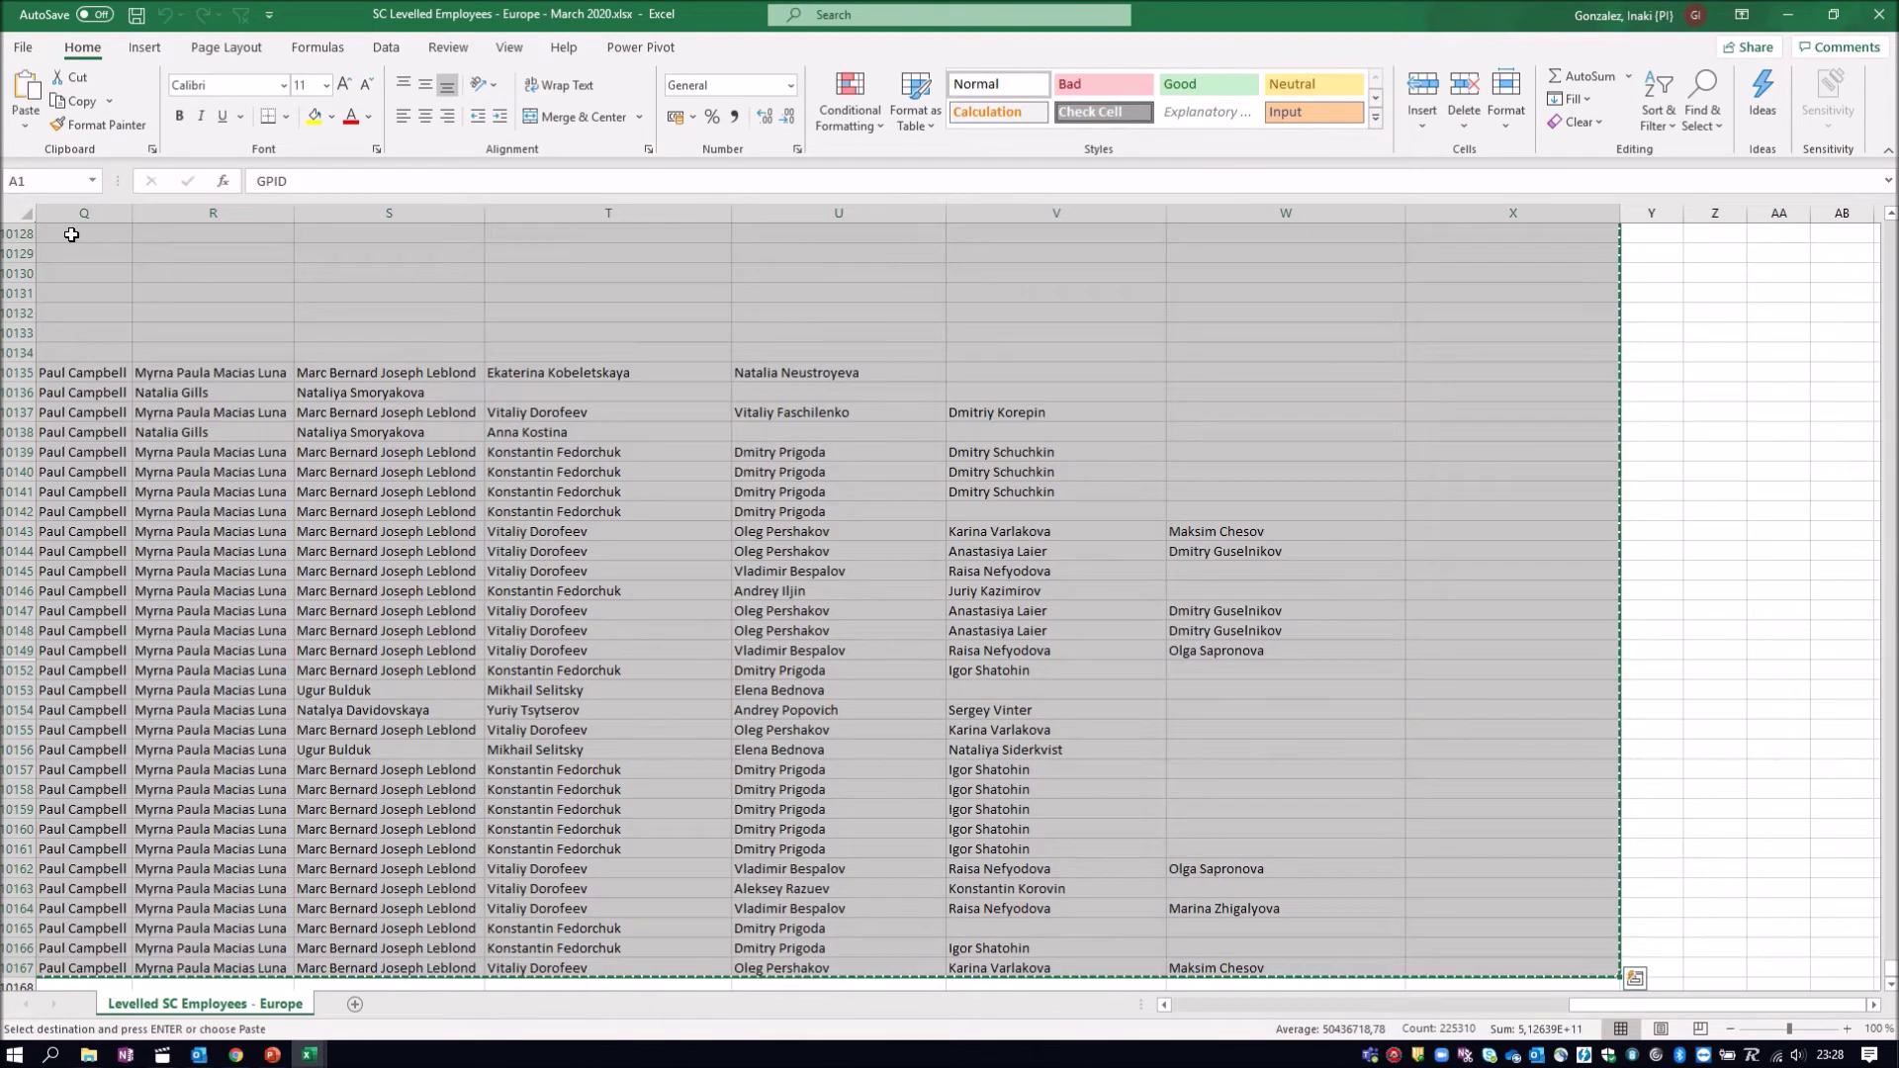
key(alt+Tab)
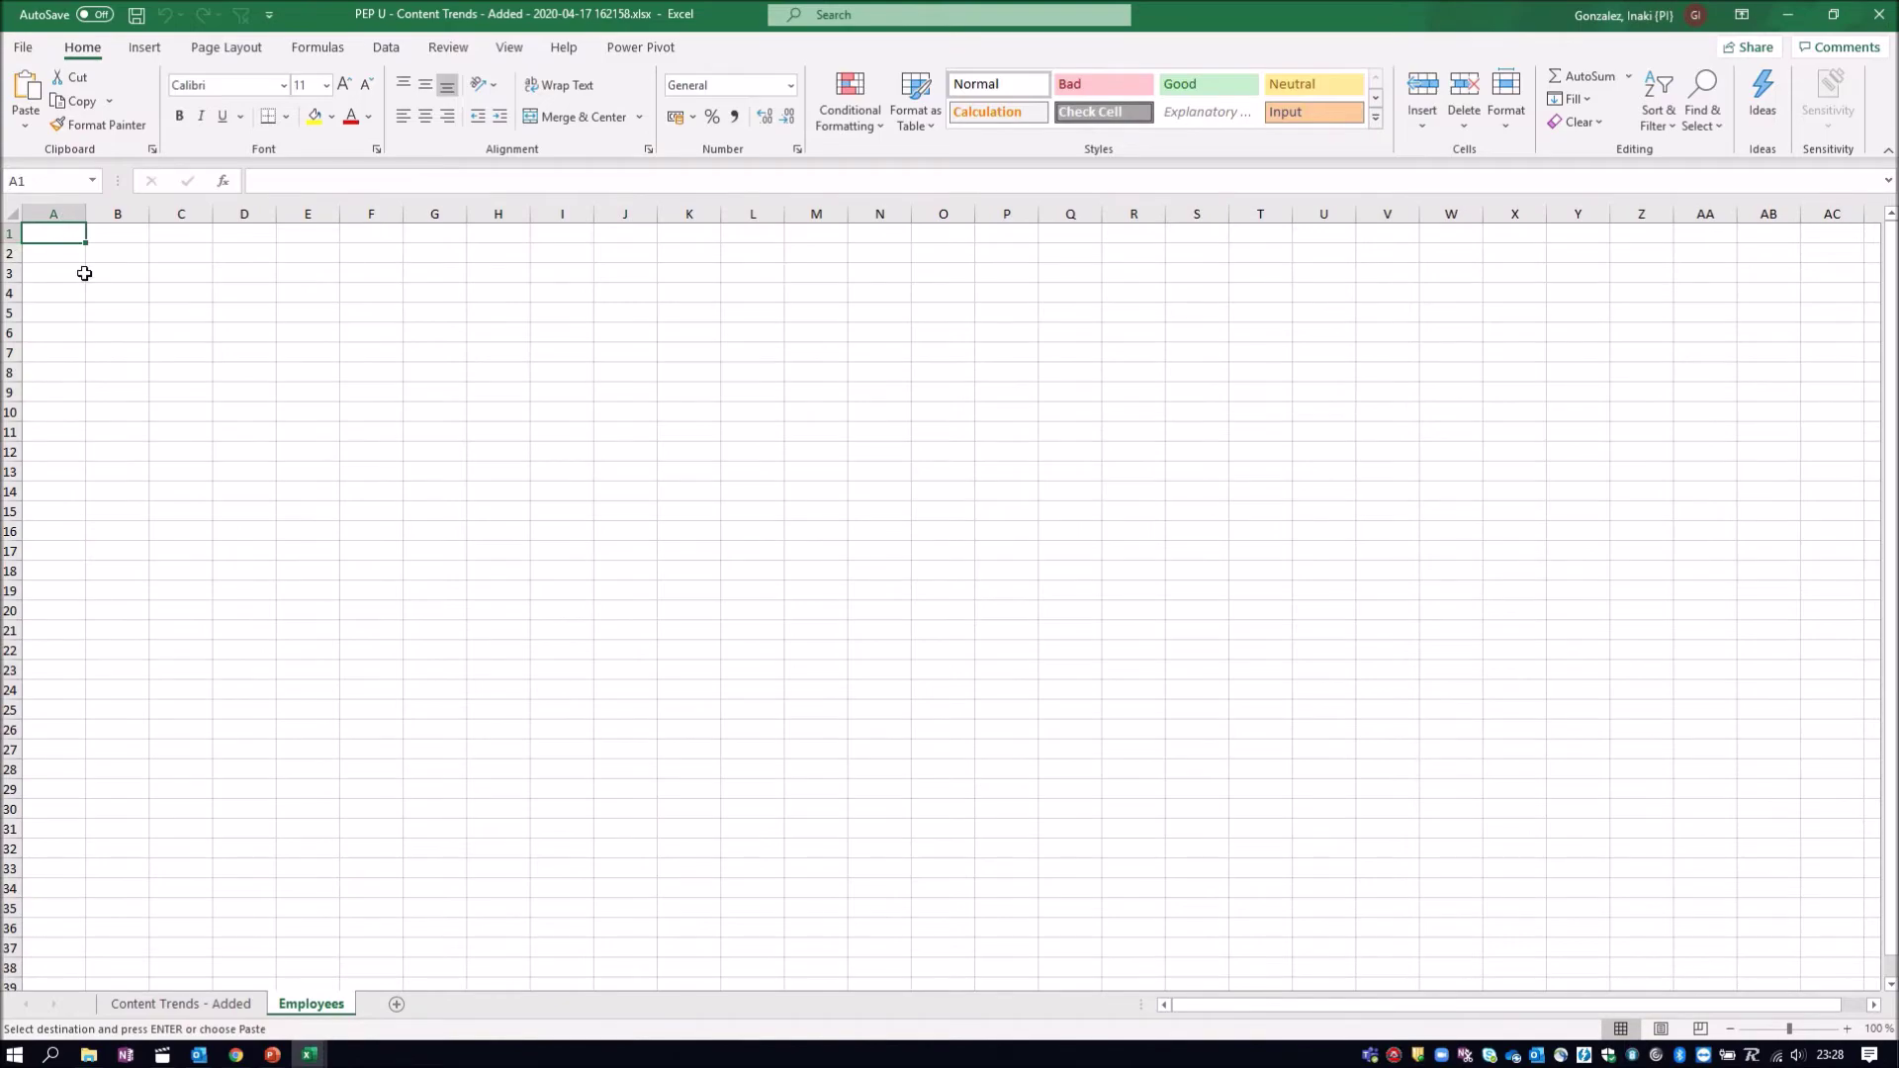
key(ctrl+v)
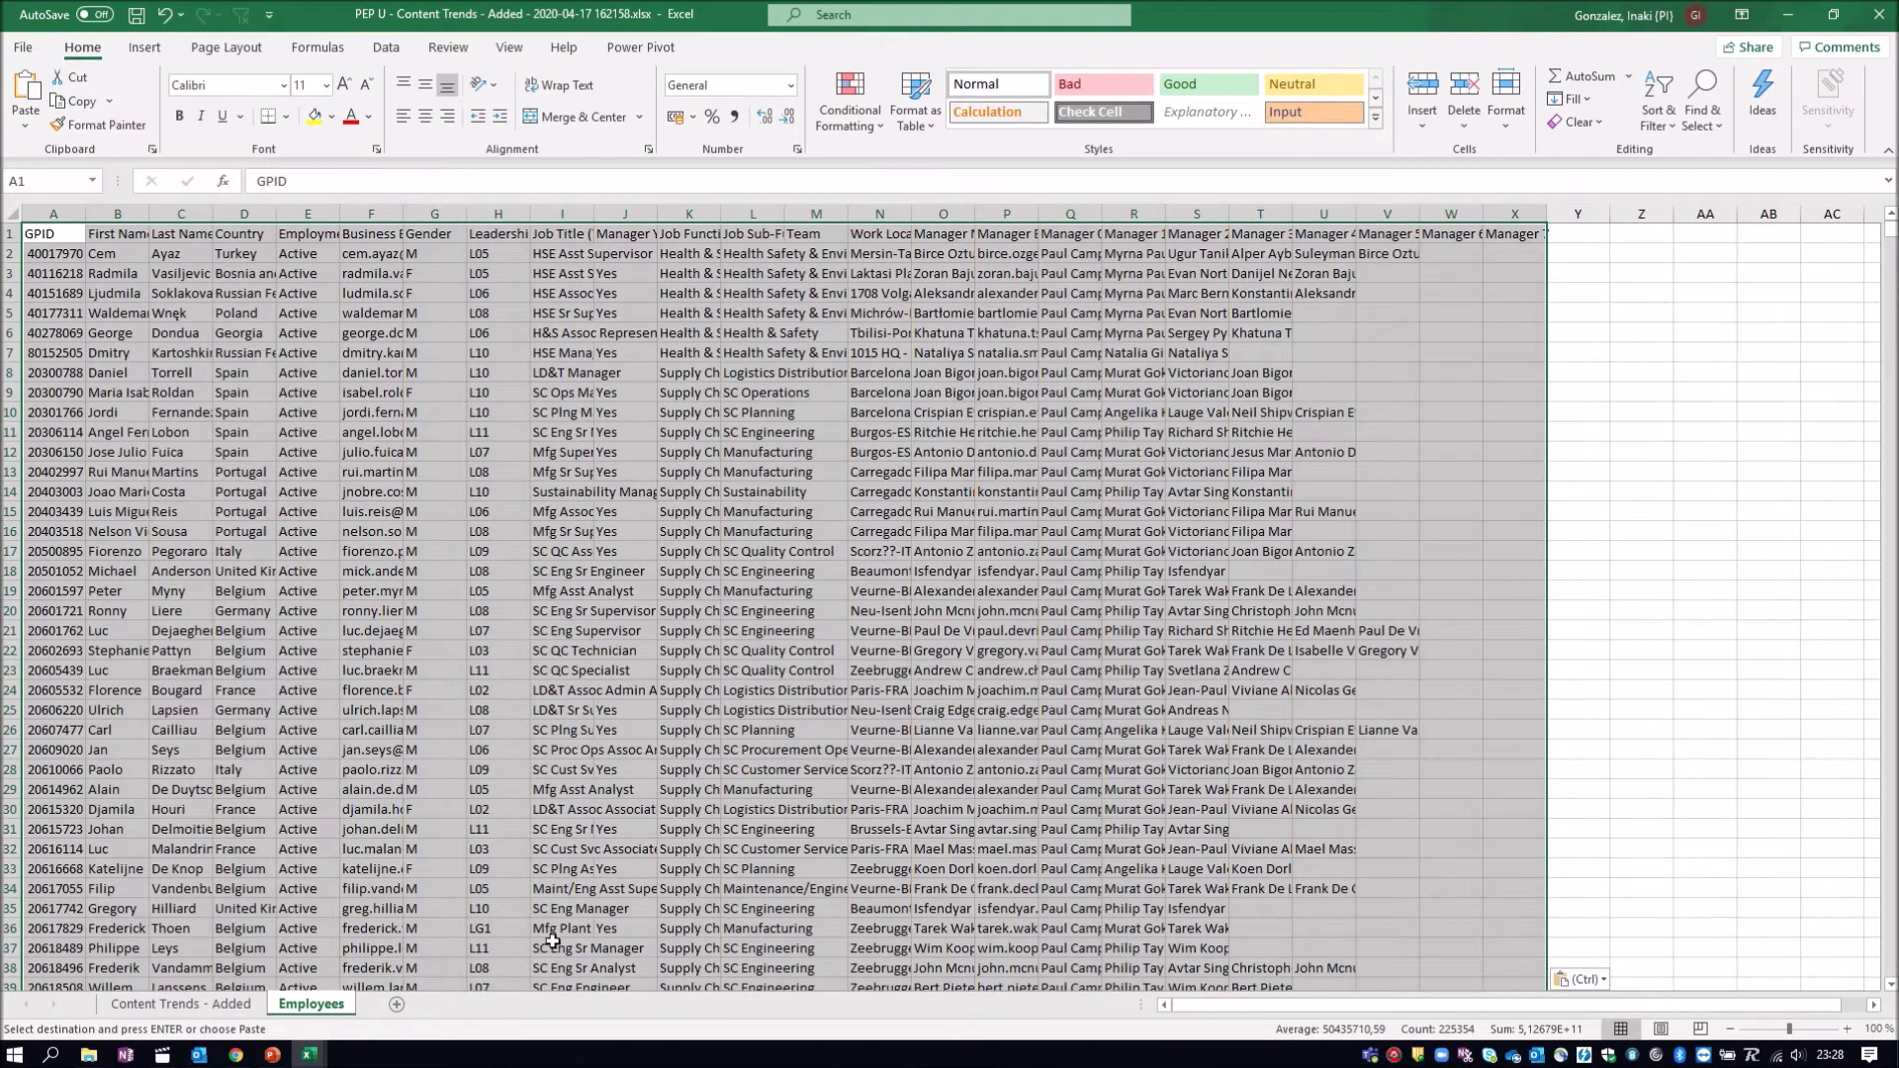
Create a Power Query from the Content Trends - Added data range A4:Q63283, treating its first row as headers
click(230, 1009)
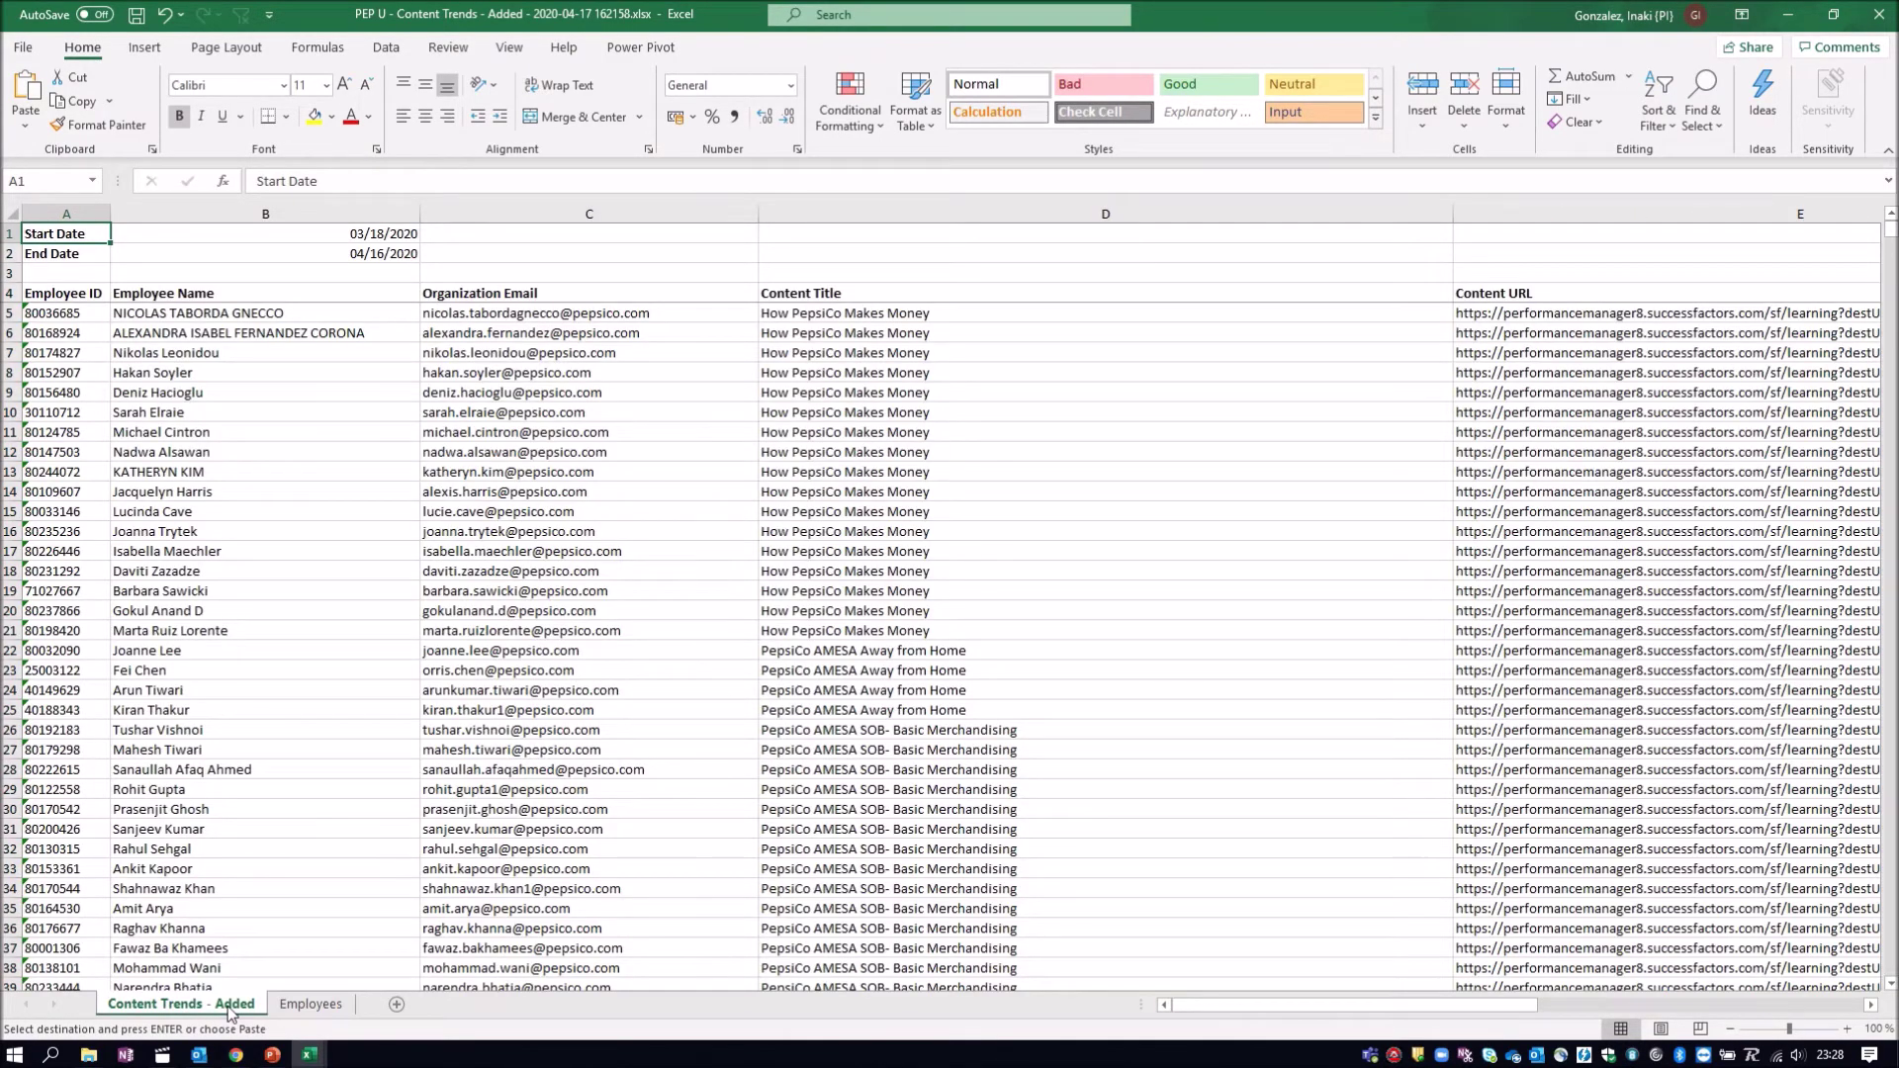
click(60, 314)
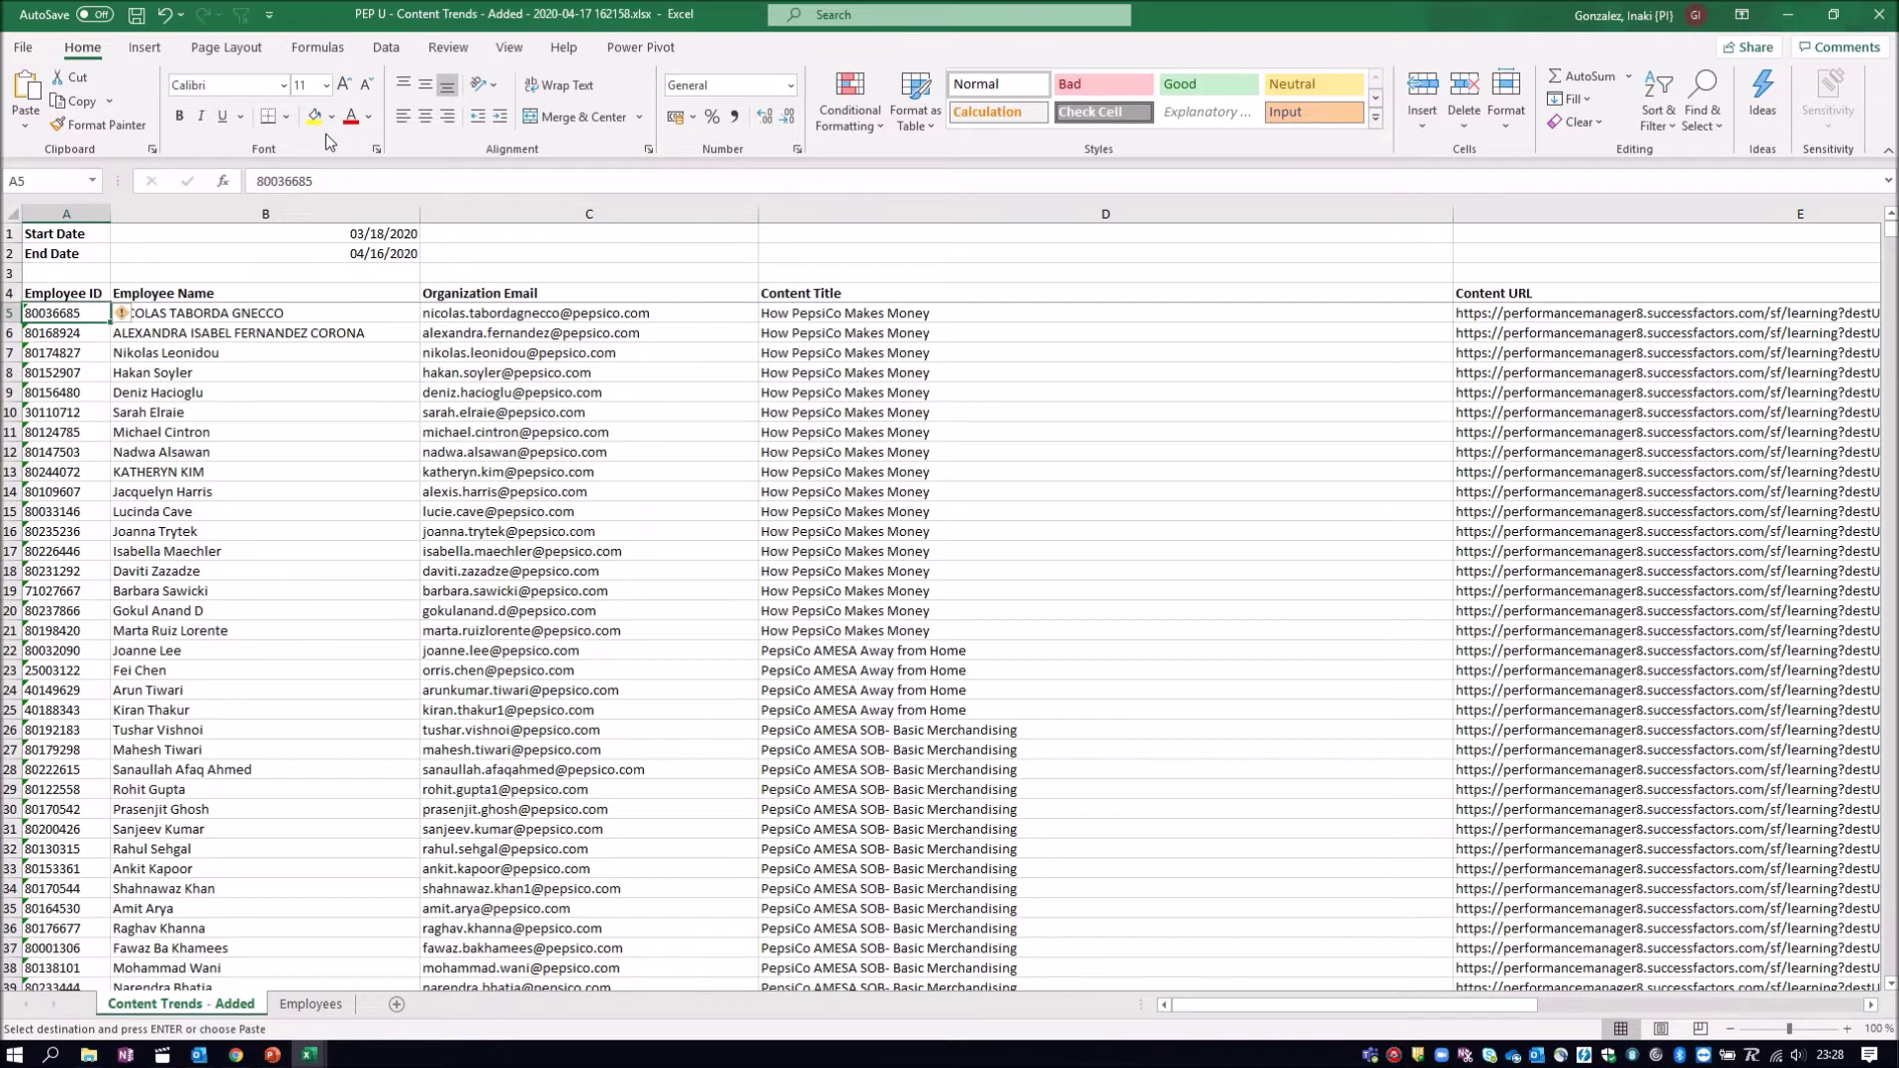
click(385, 49)
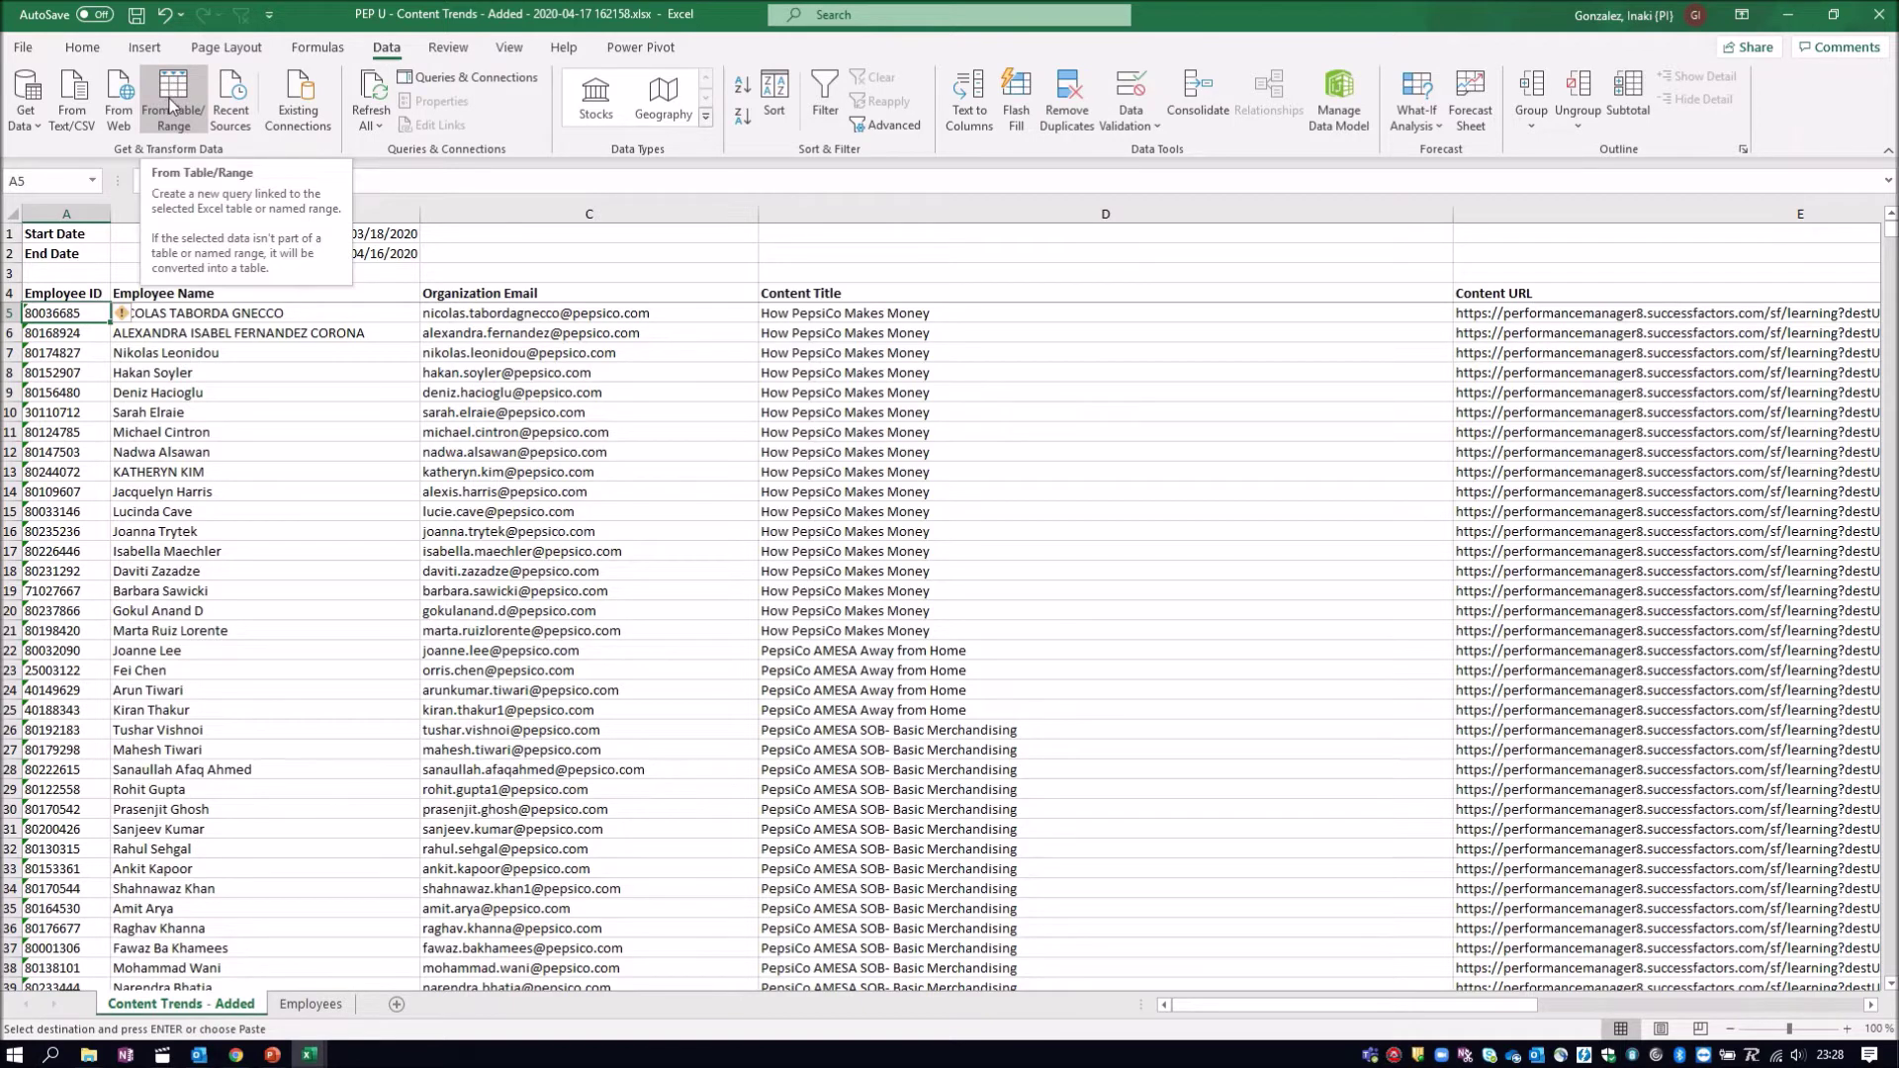
click(172, 102)
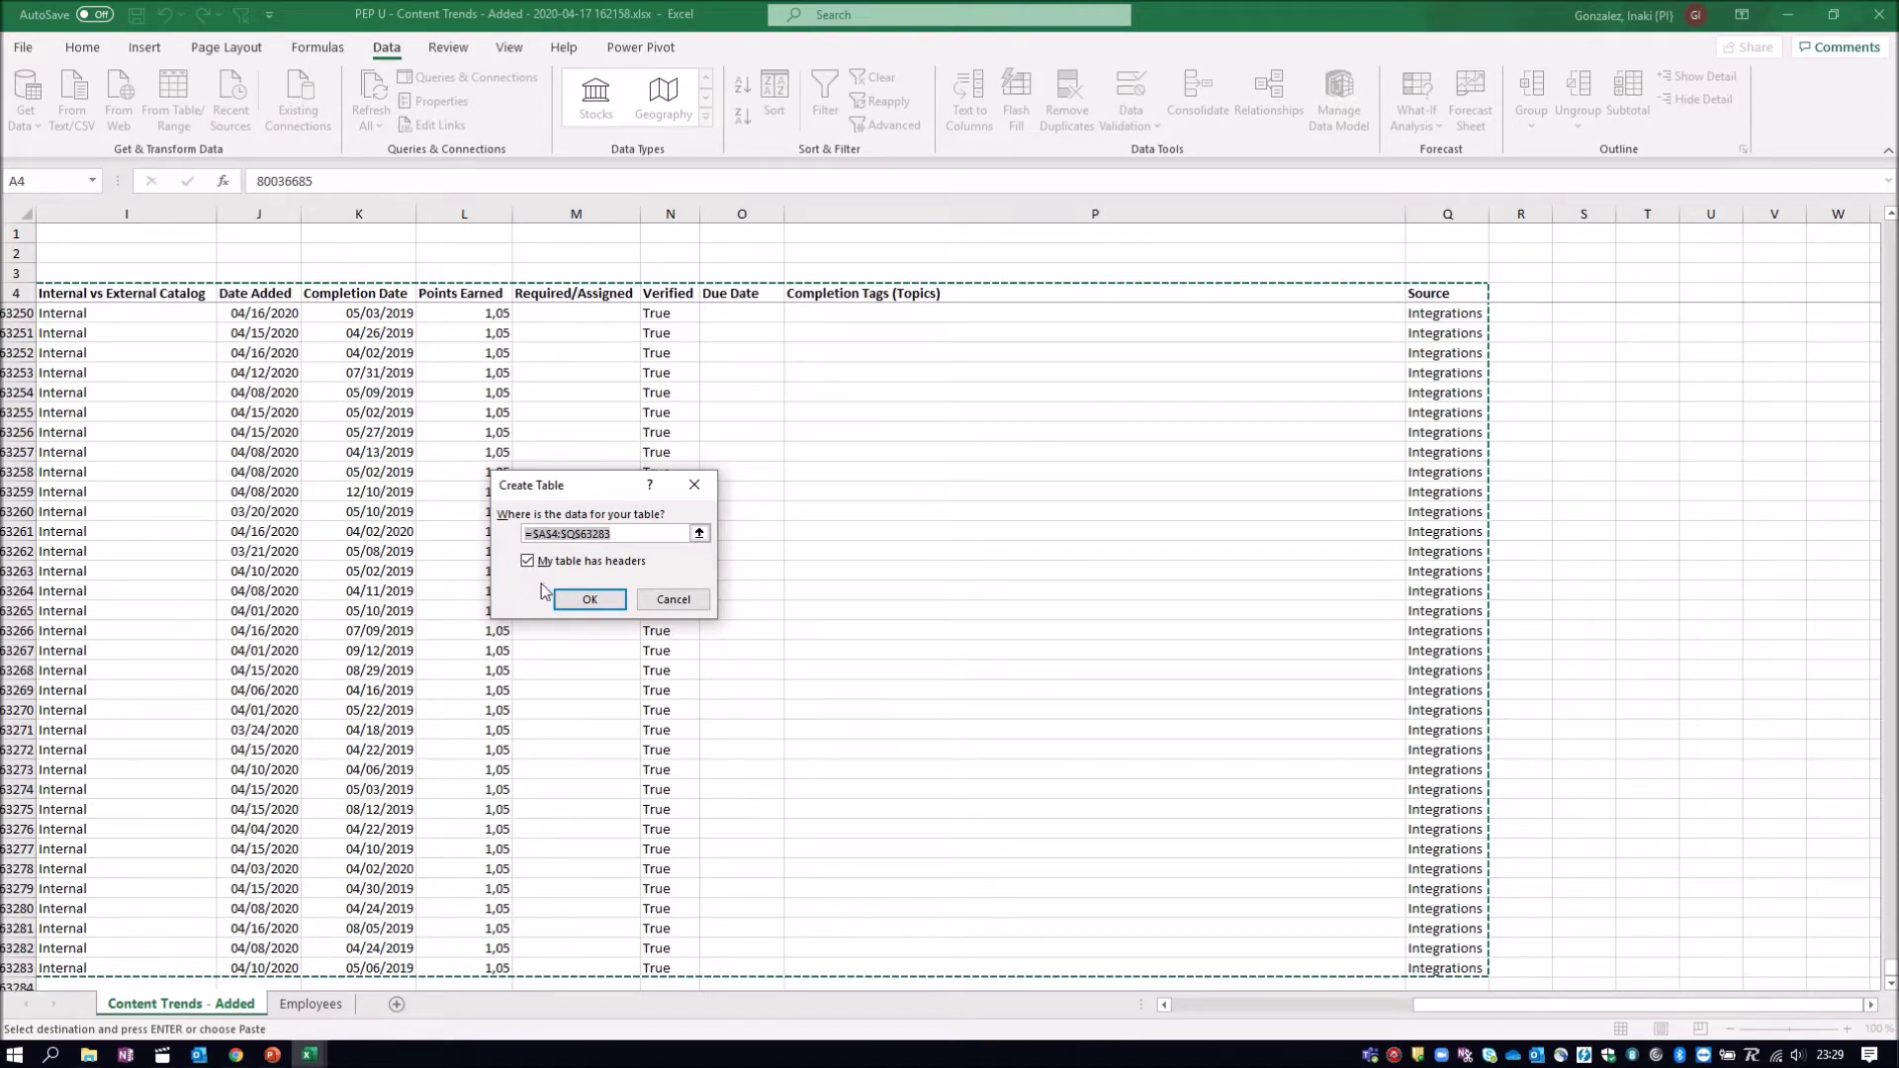
click(590, 600)
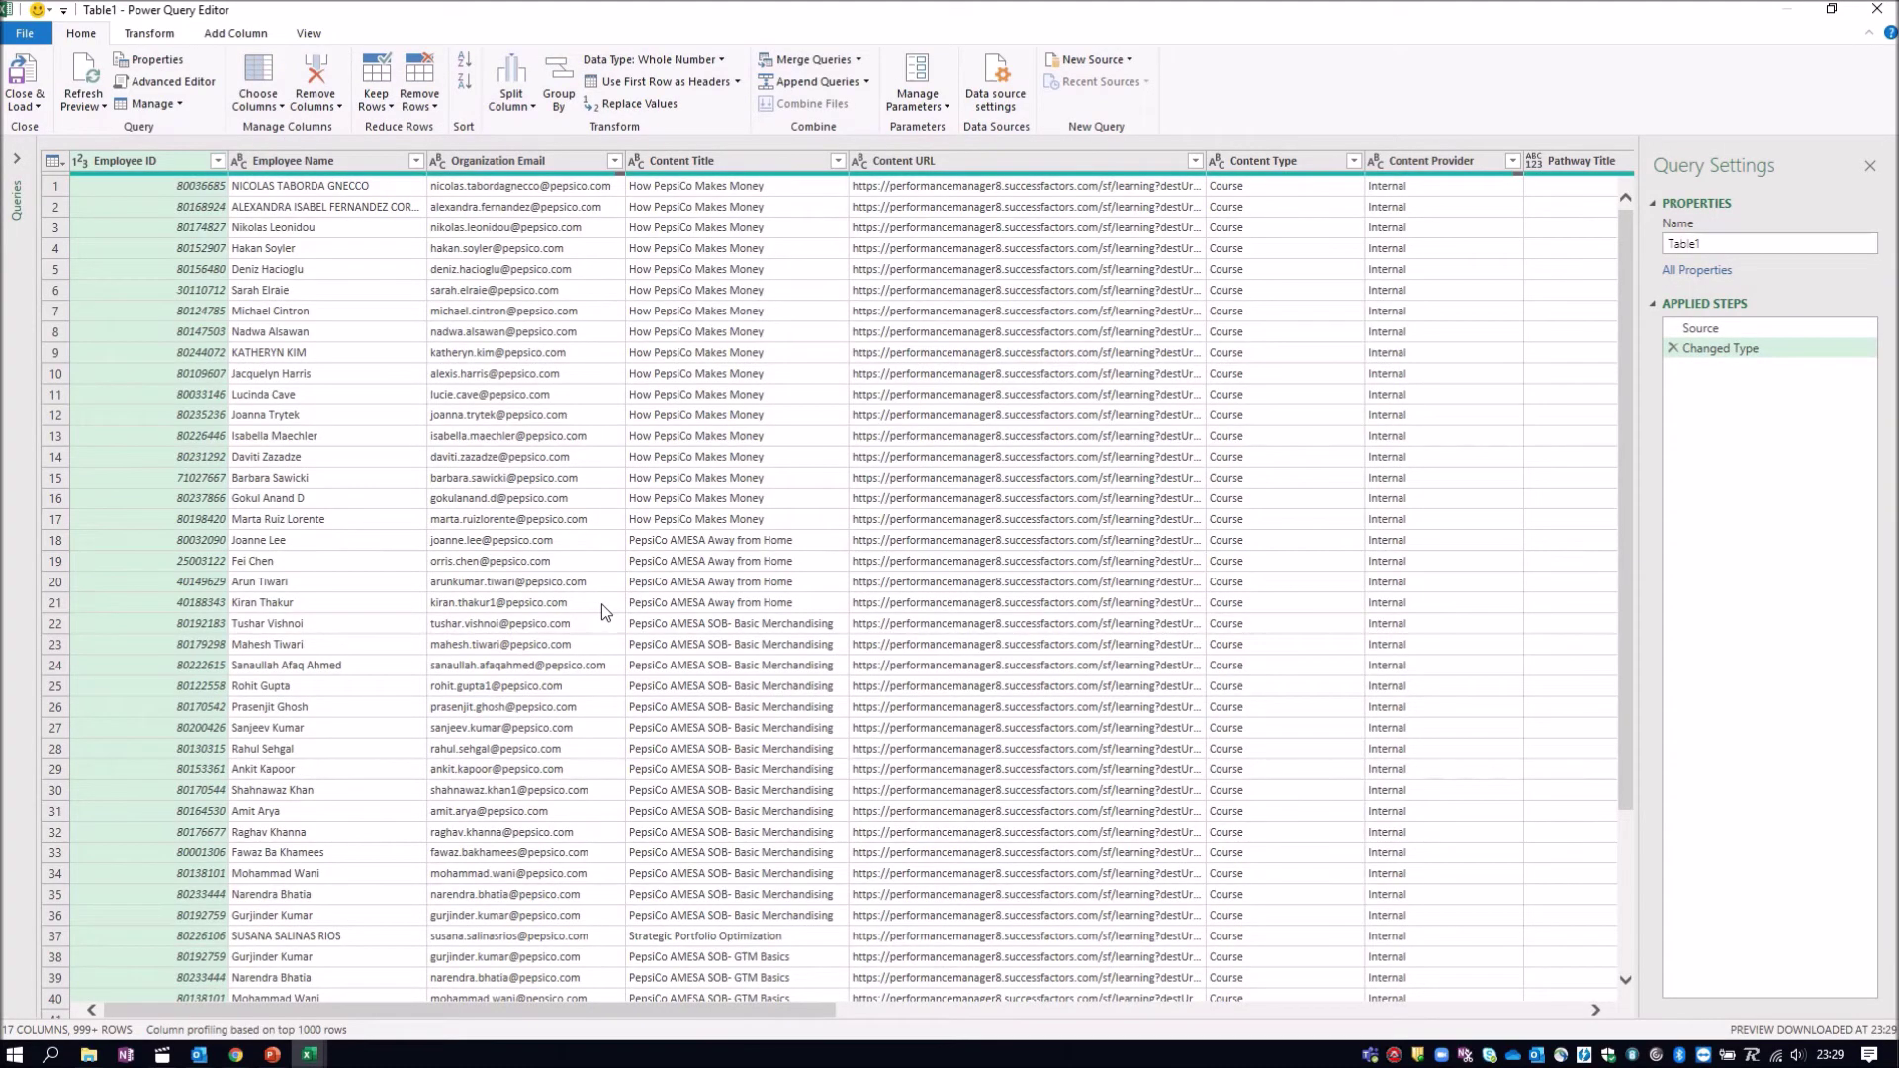
Name the new query Content query and load it into the workbook
drag(1706, 244, 1580, 247)
text(C)
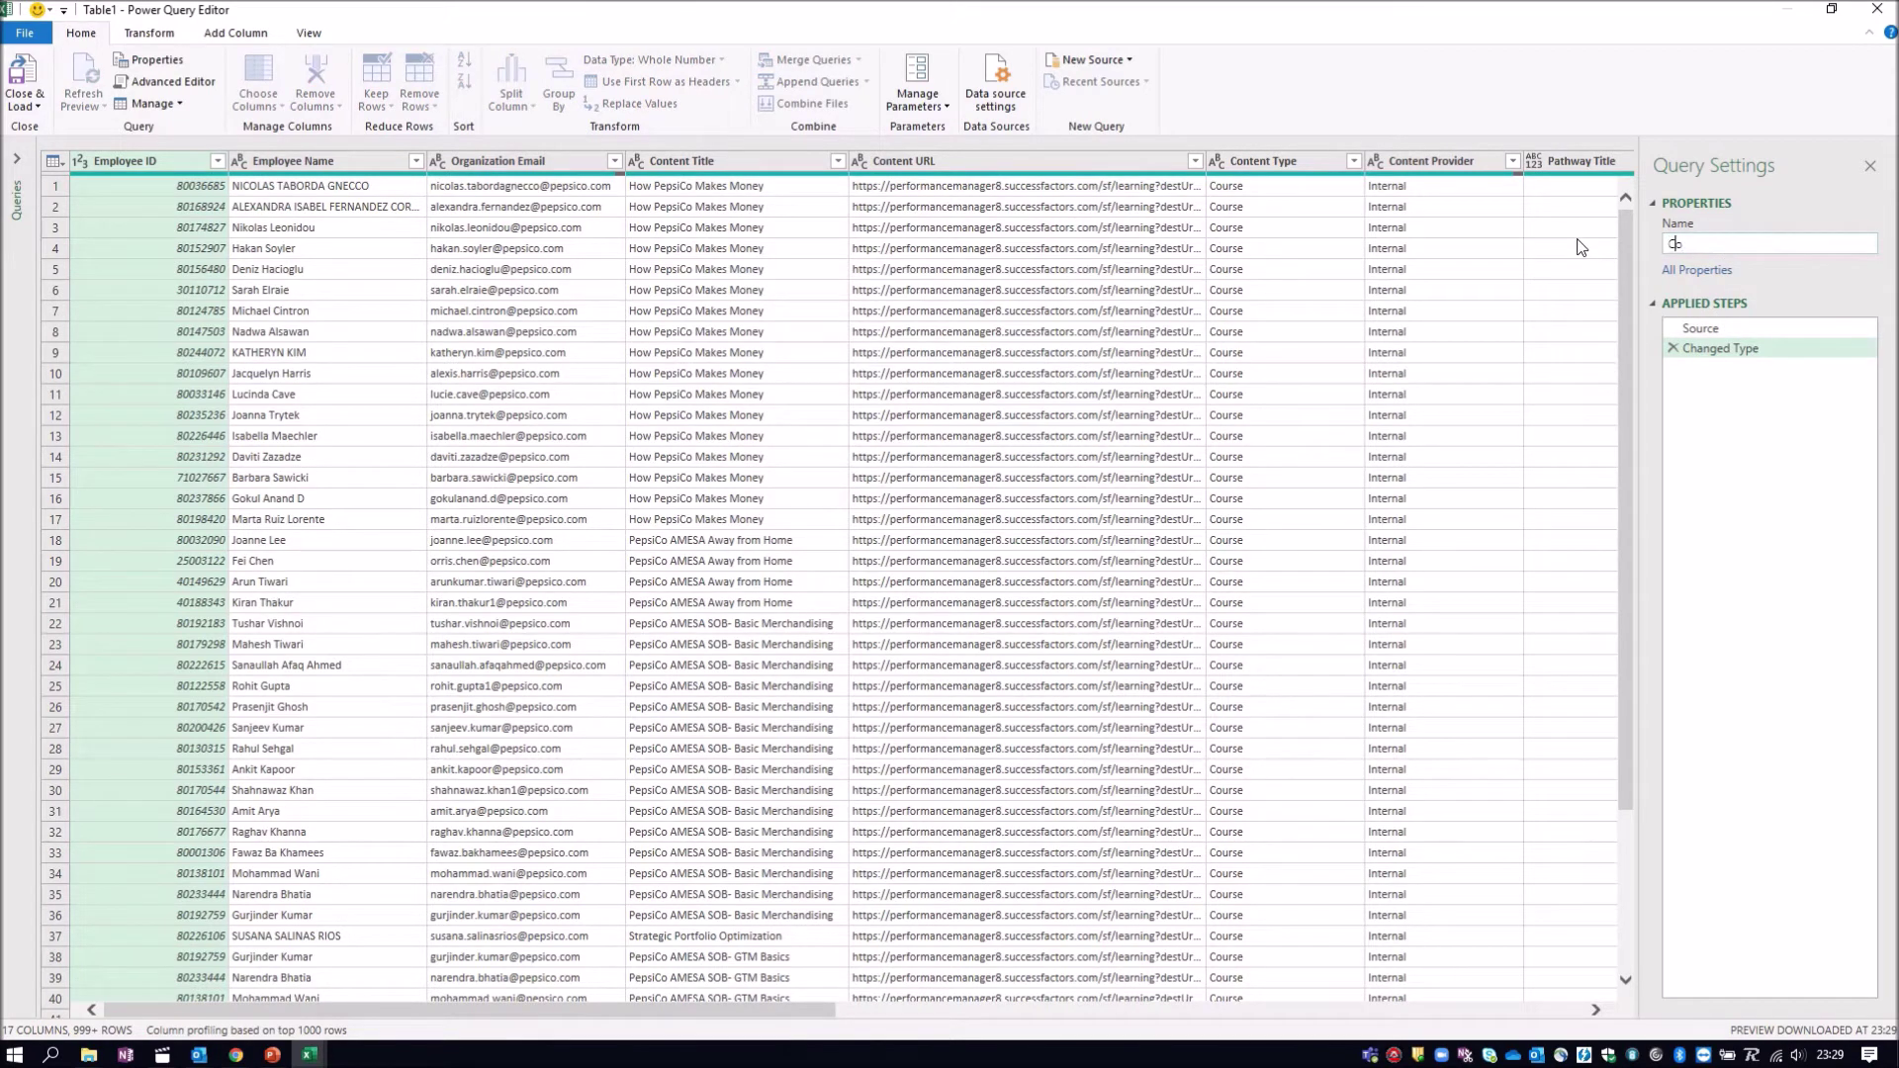
text(ontent query)
click(18, 76)
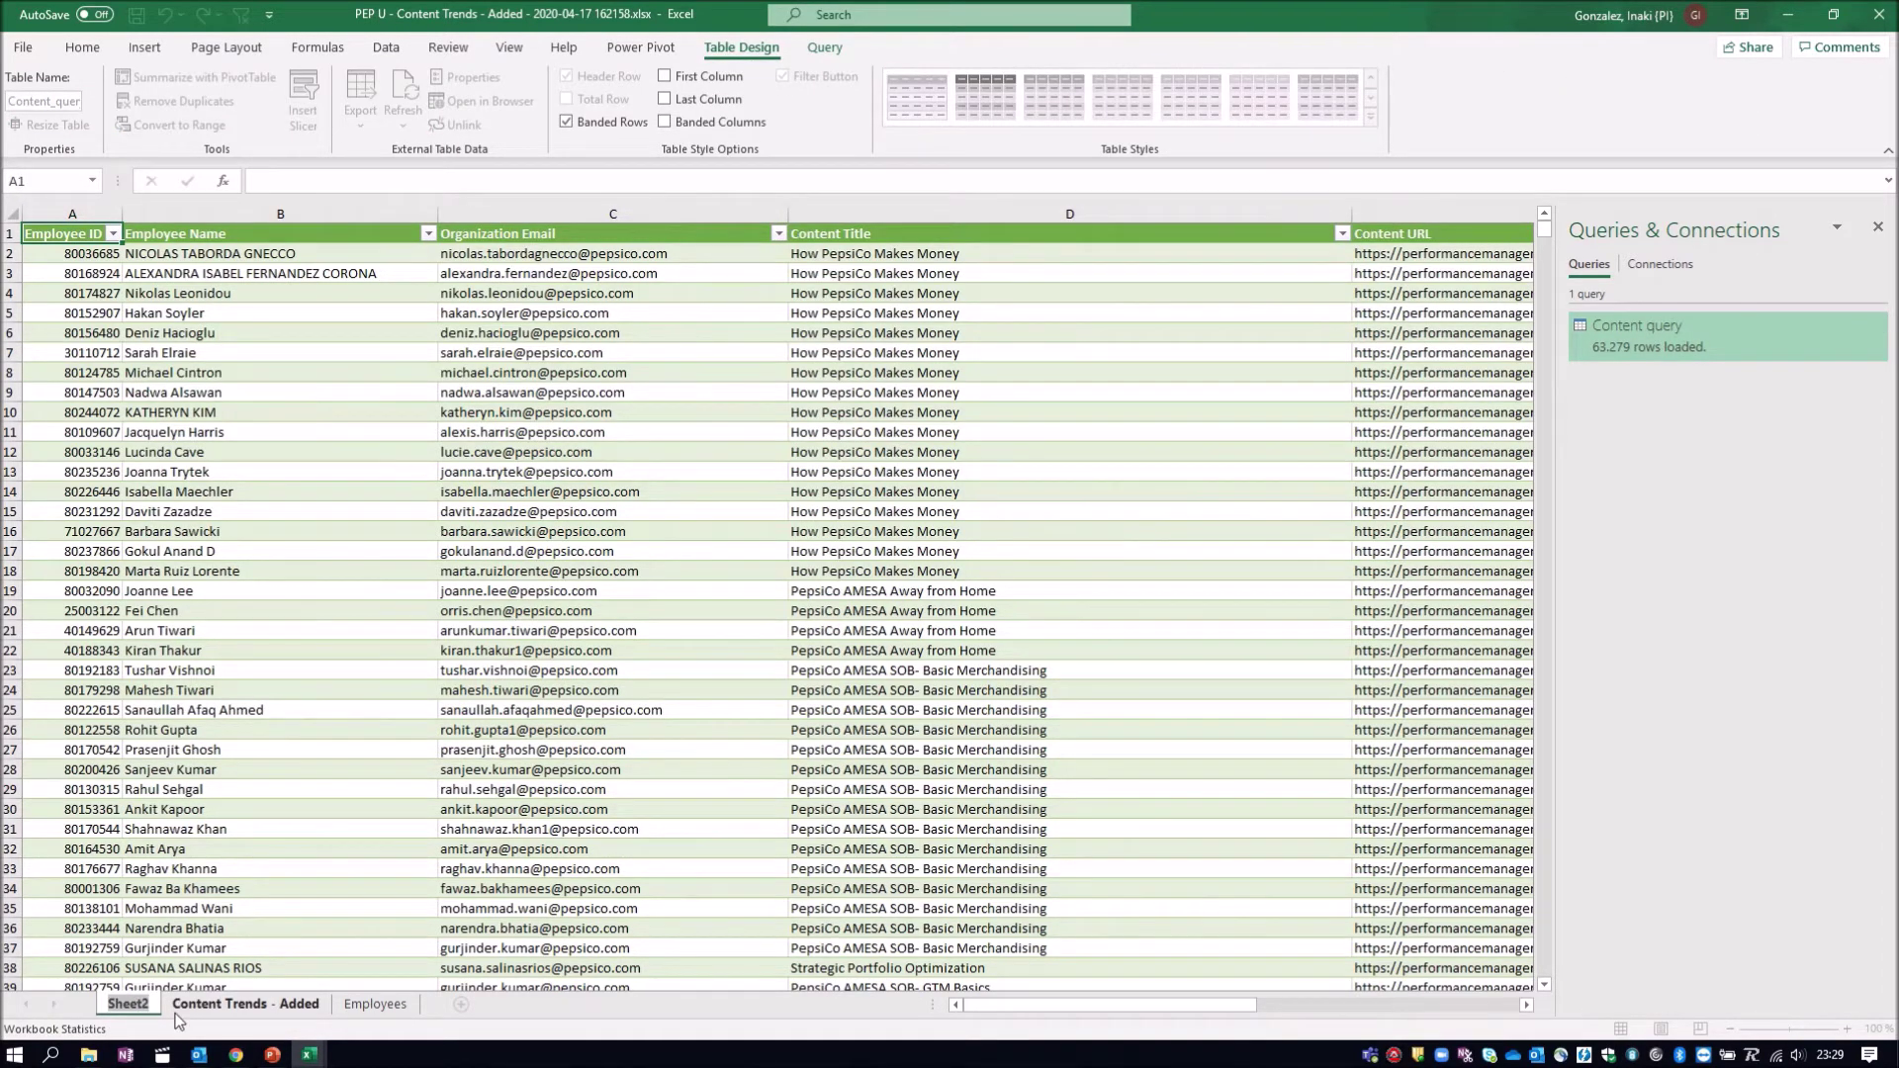
Rename the worksheet holding the loaded content data as Content query
text(Content)
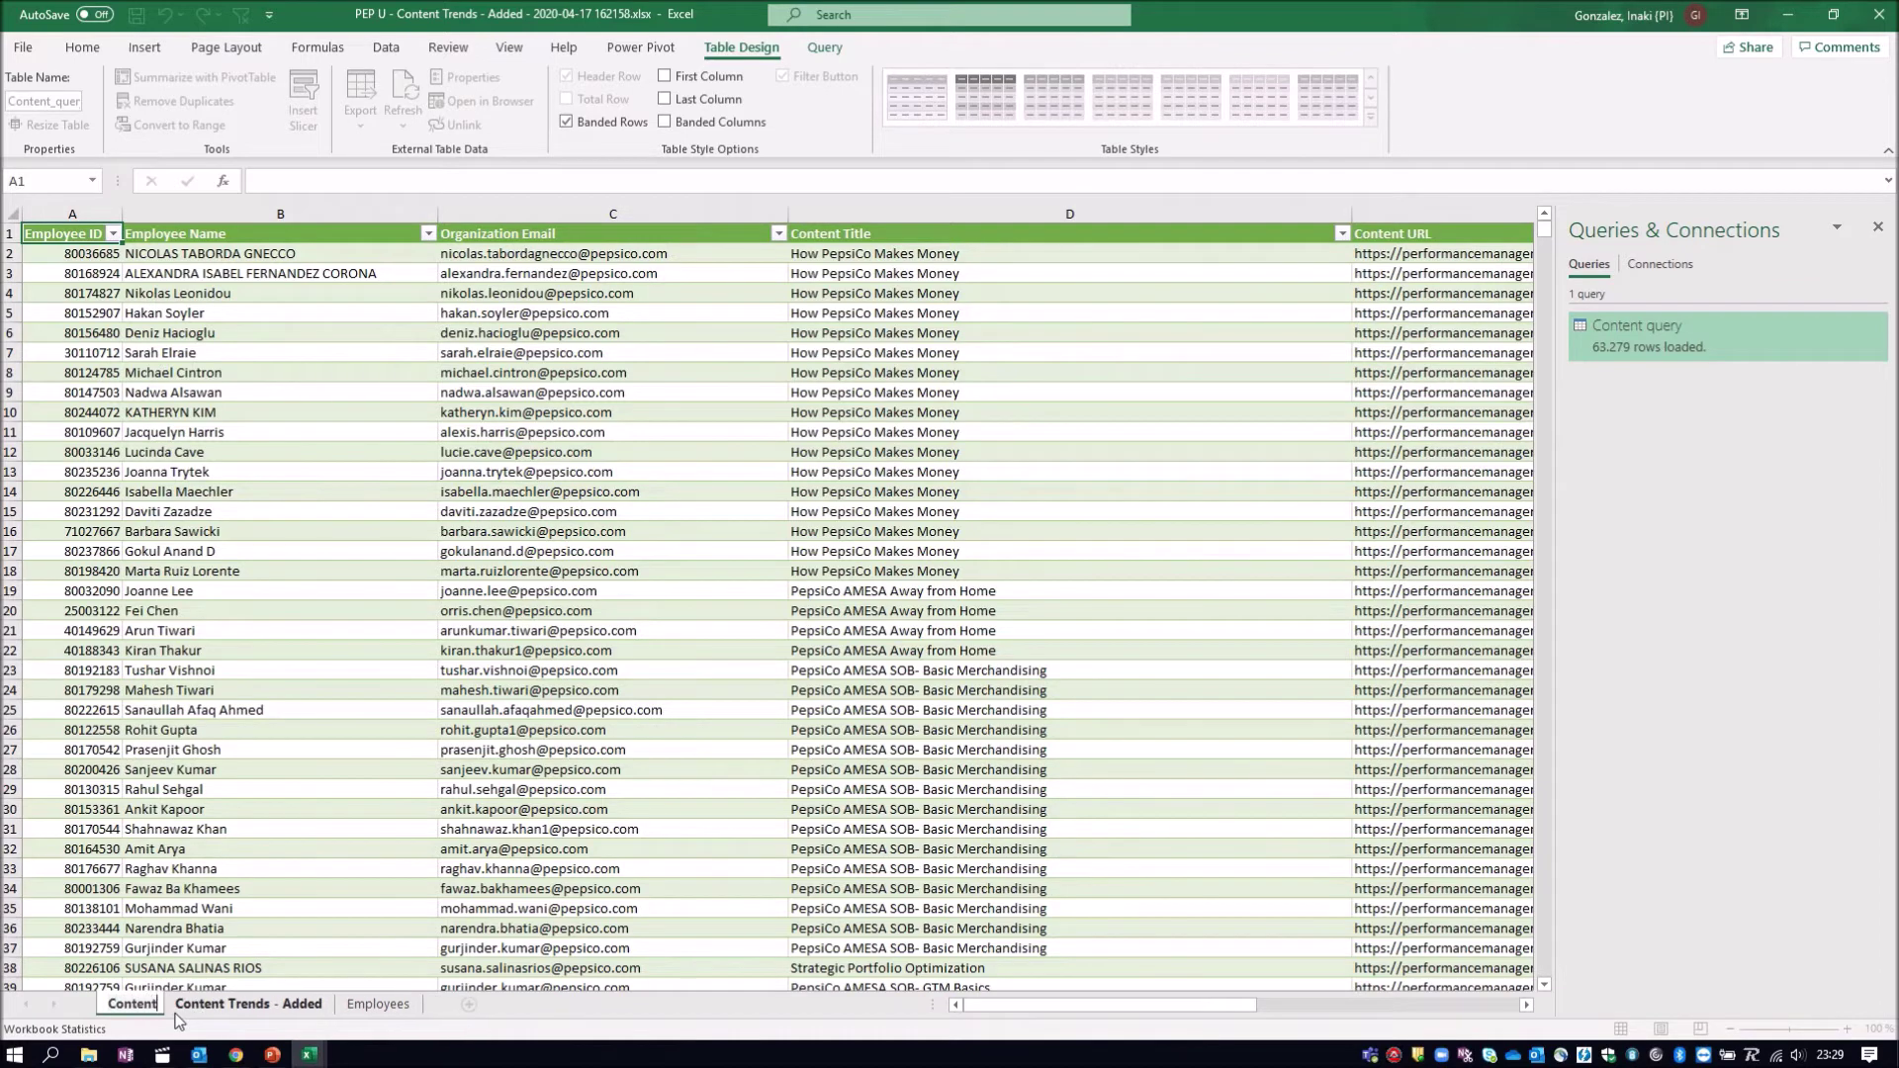
text( query)
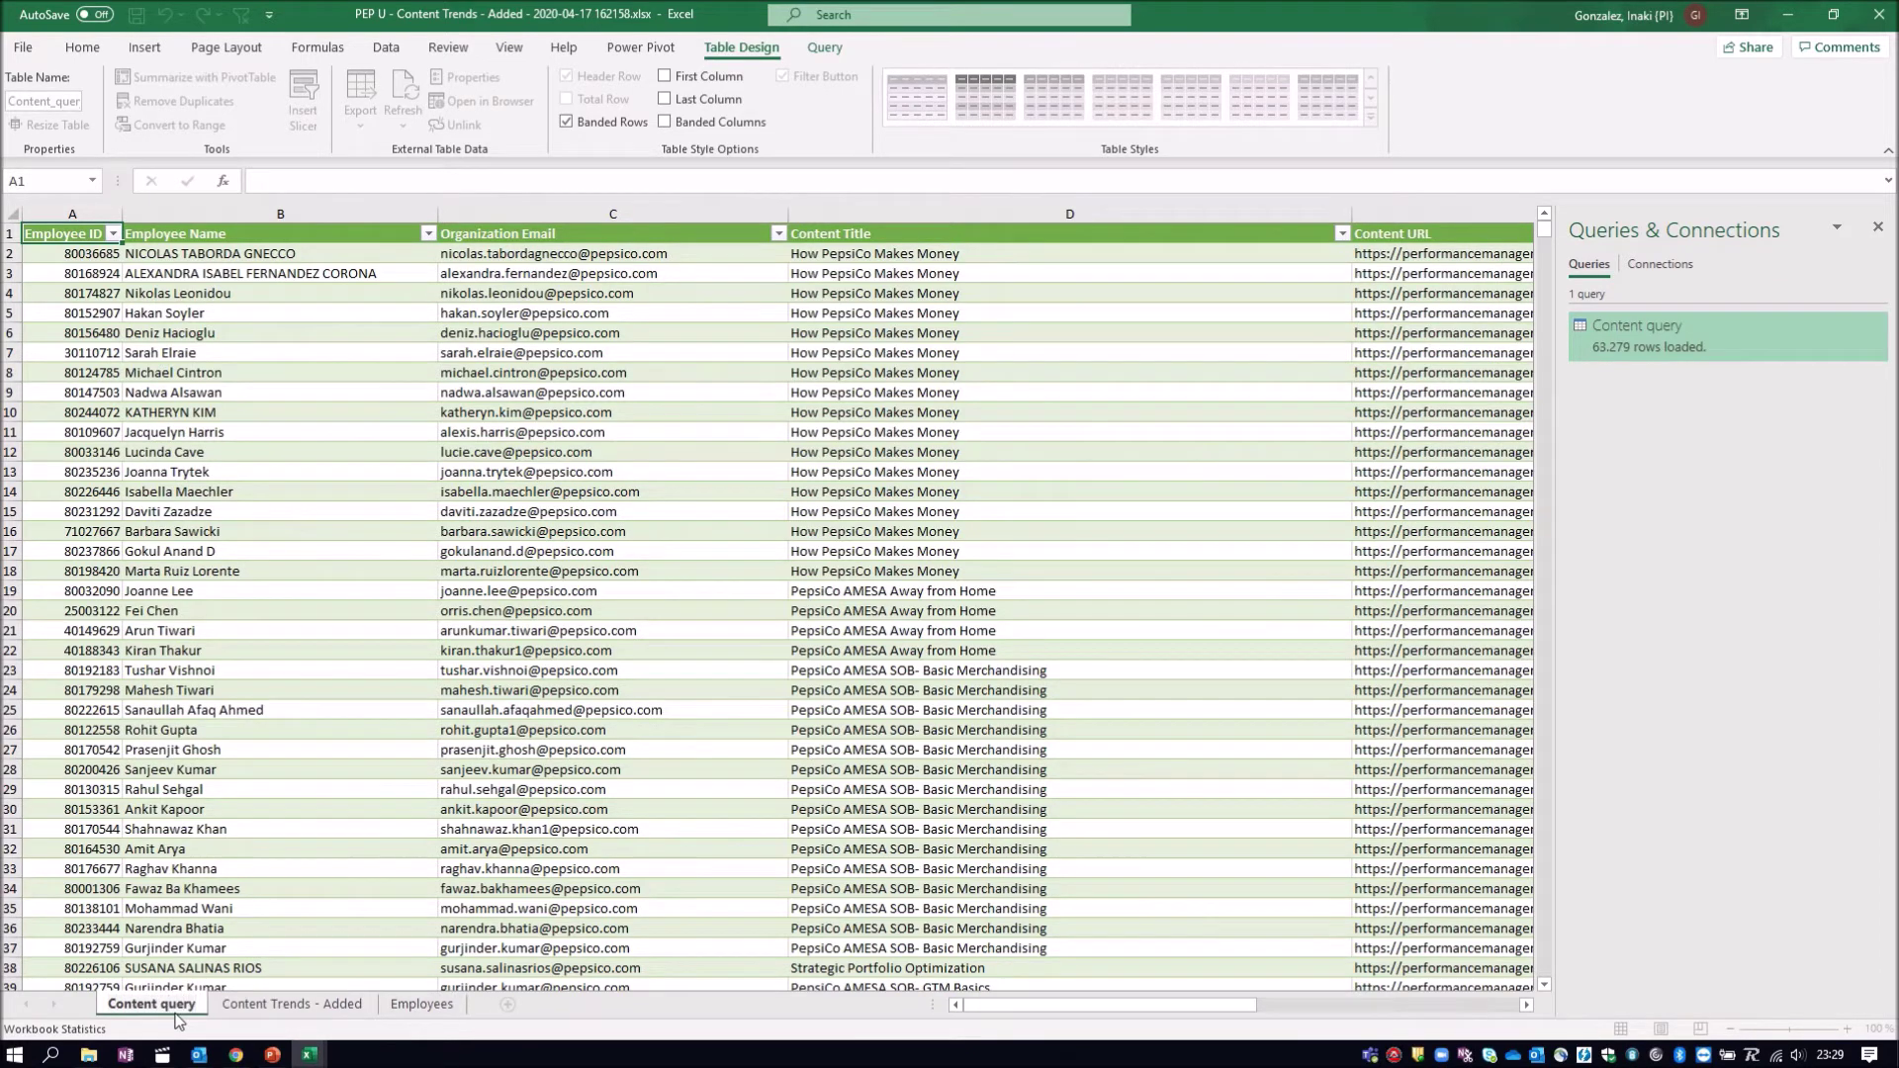
key(Return)
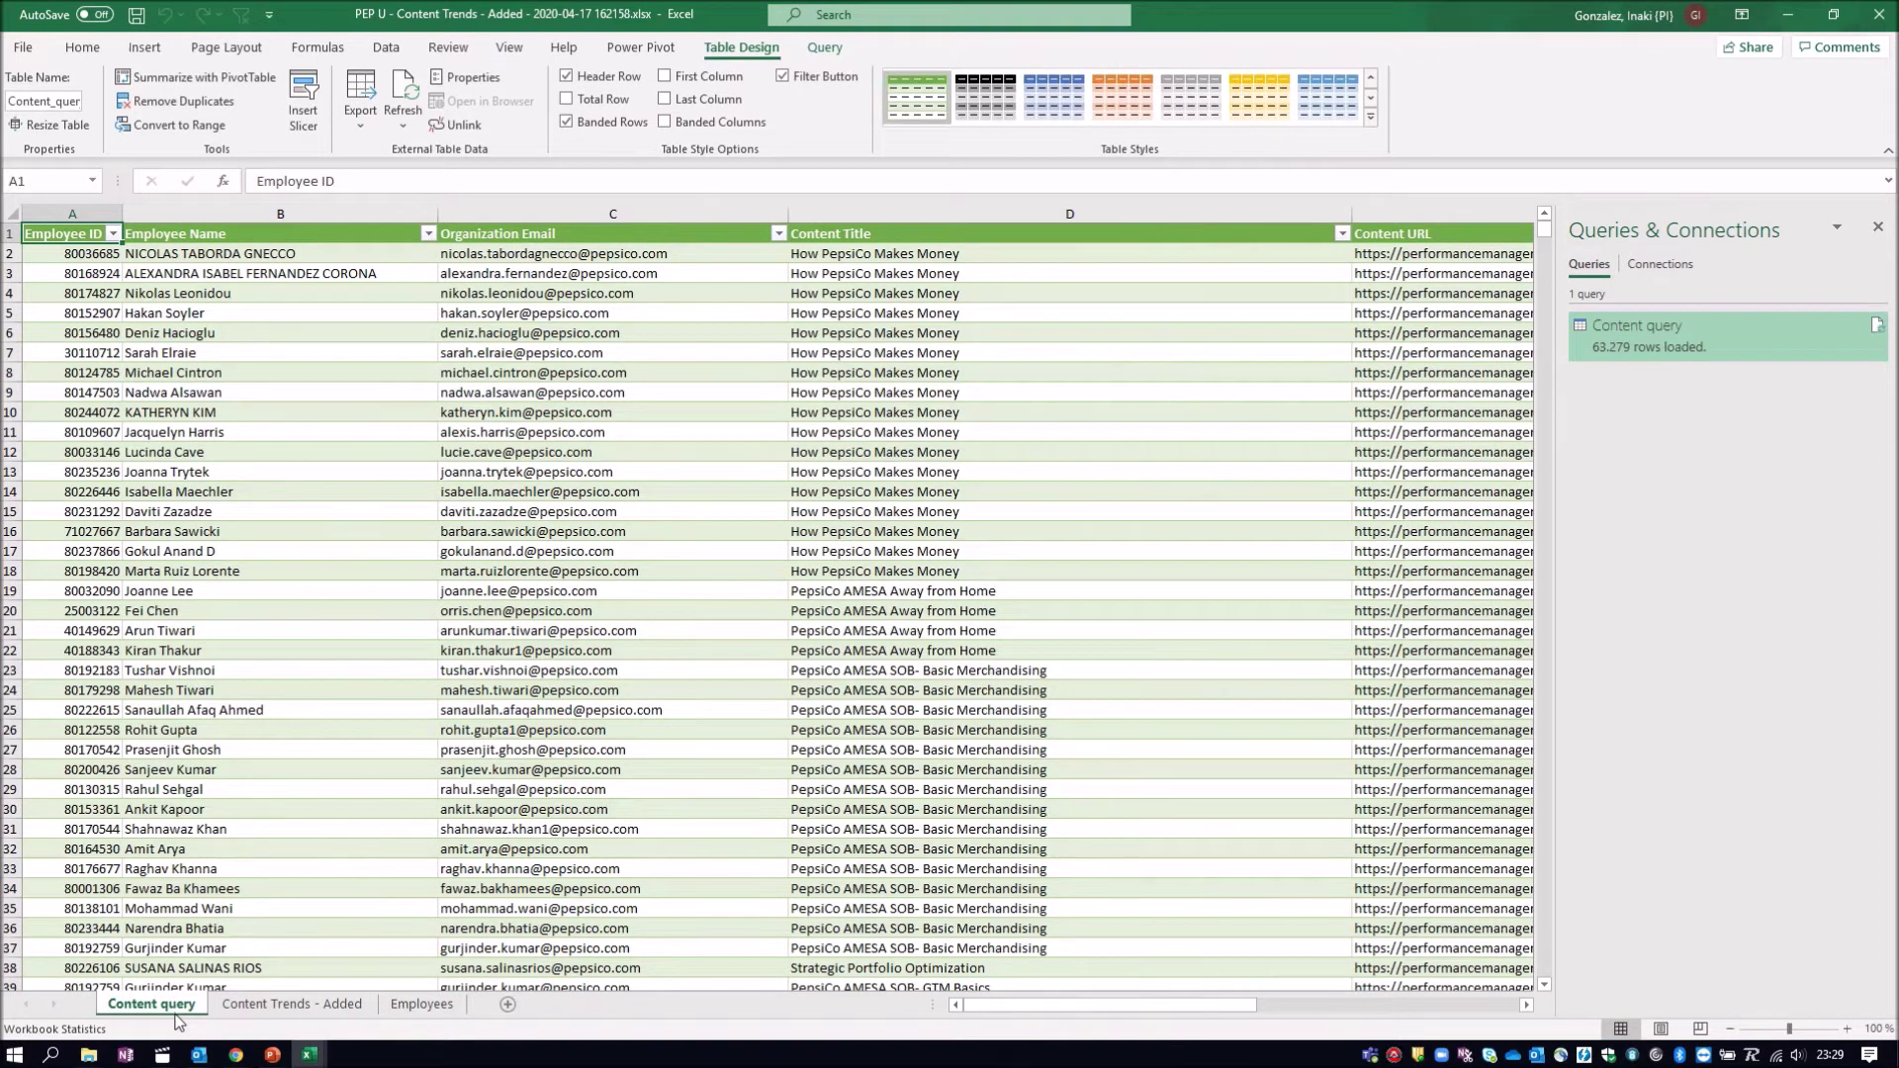
Create a query named Employee query from the Employees sheet data with headers, and load it into the workbook
click(417, 1011)
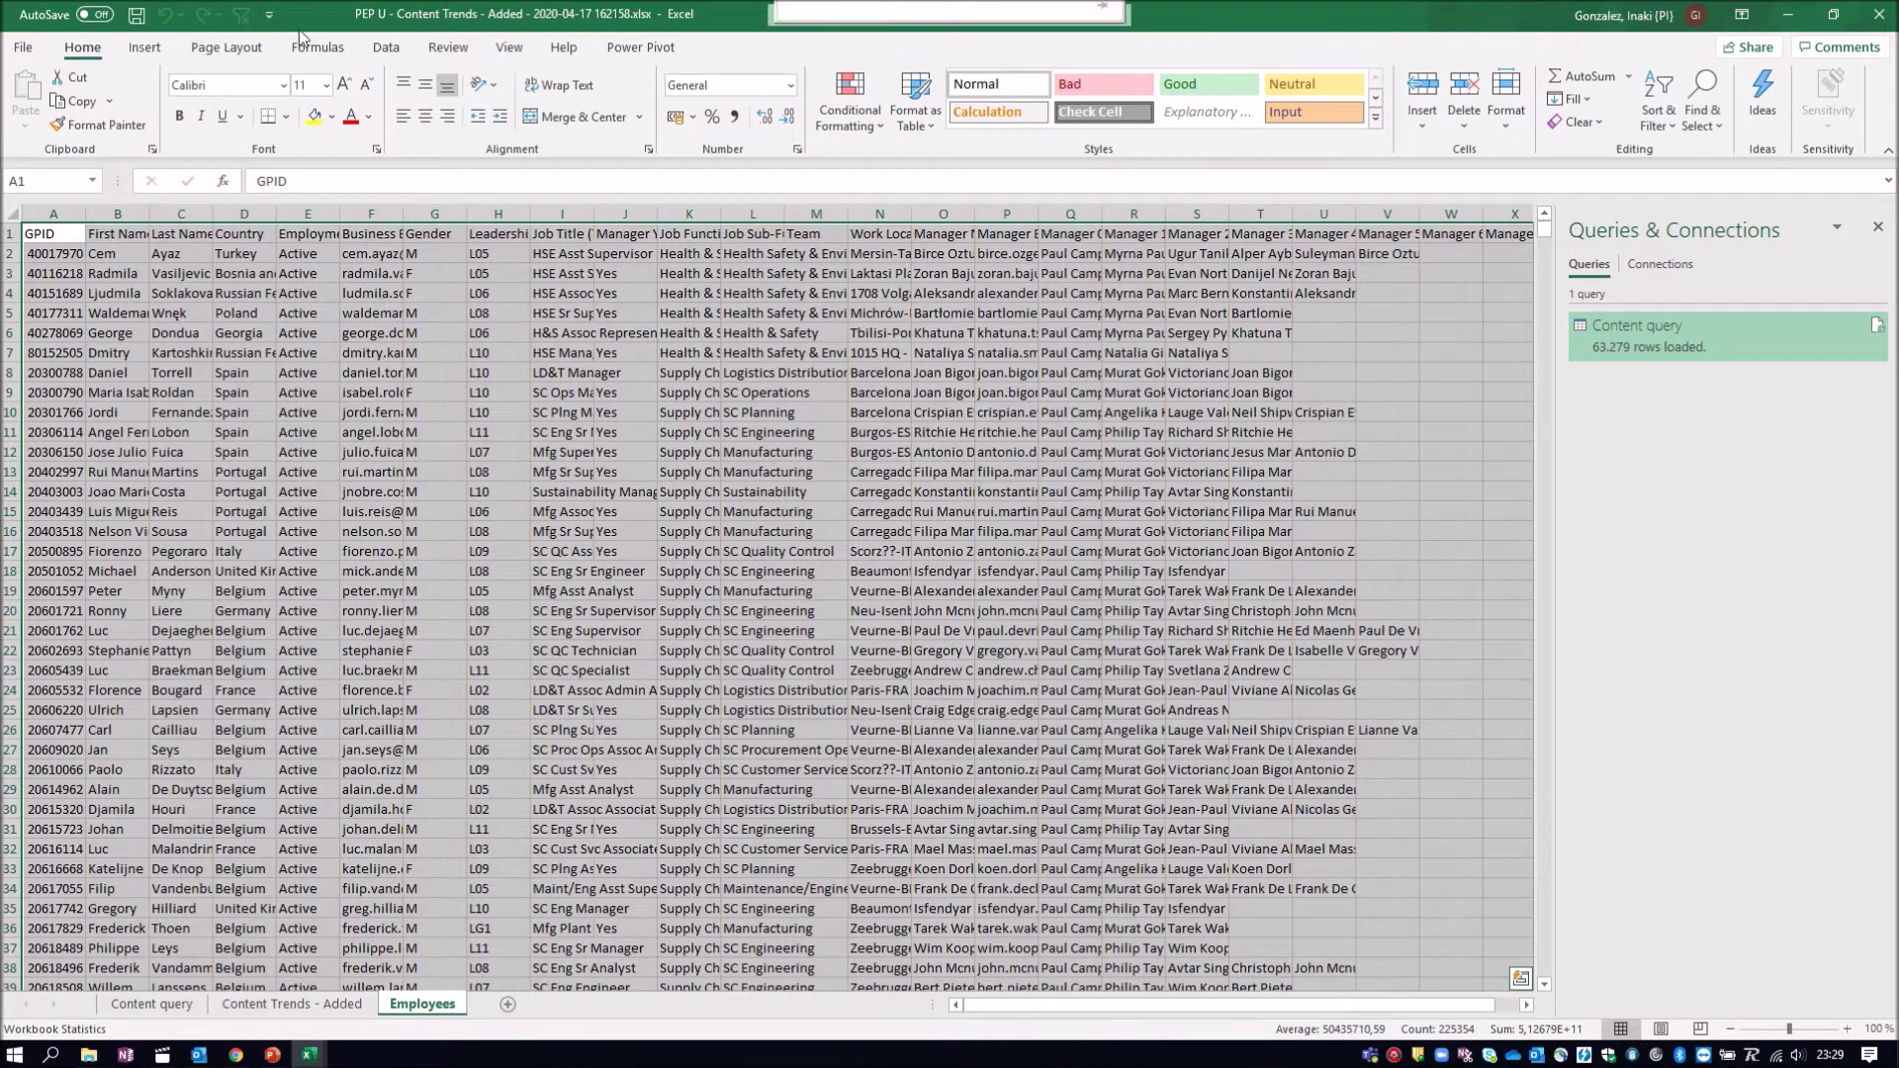
click(386, 47)
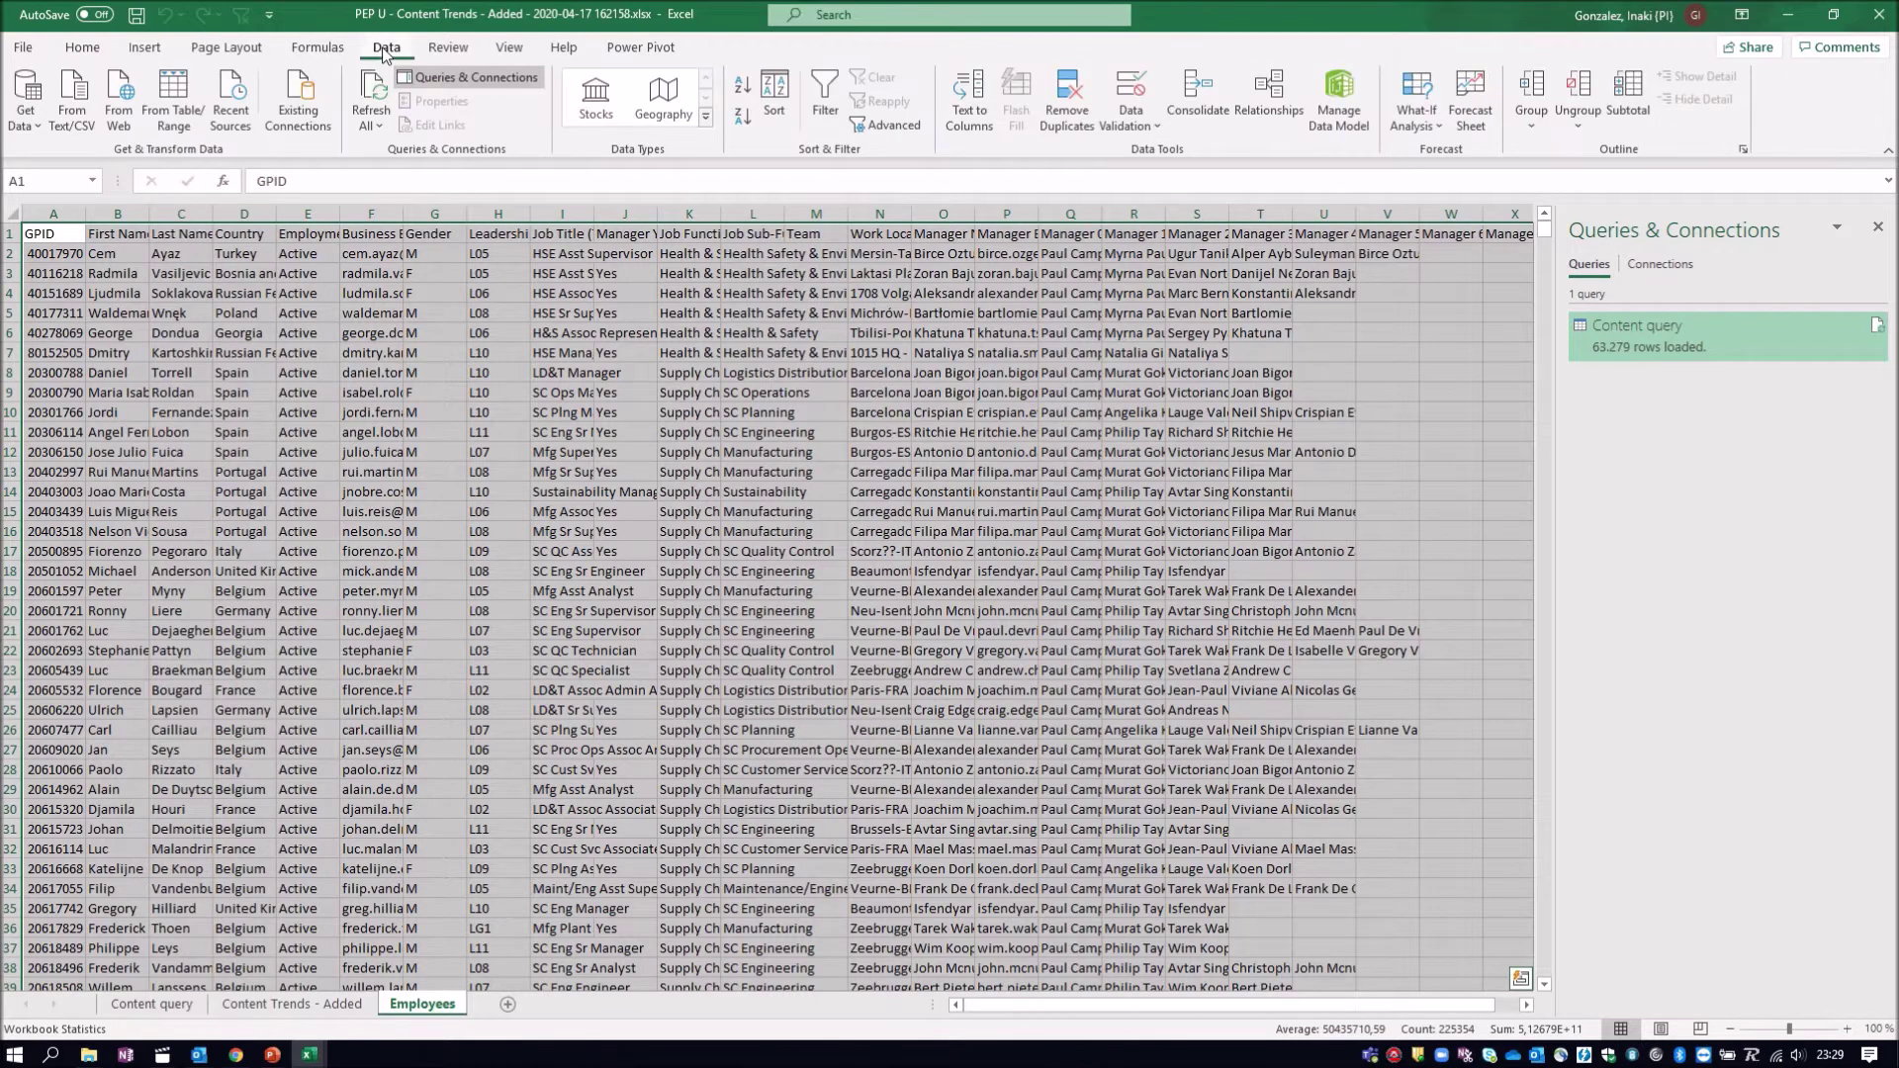
click(174, 91)
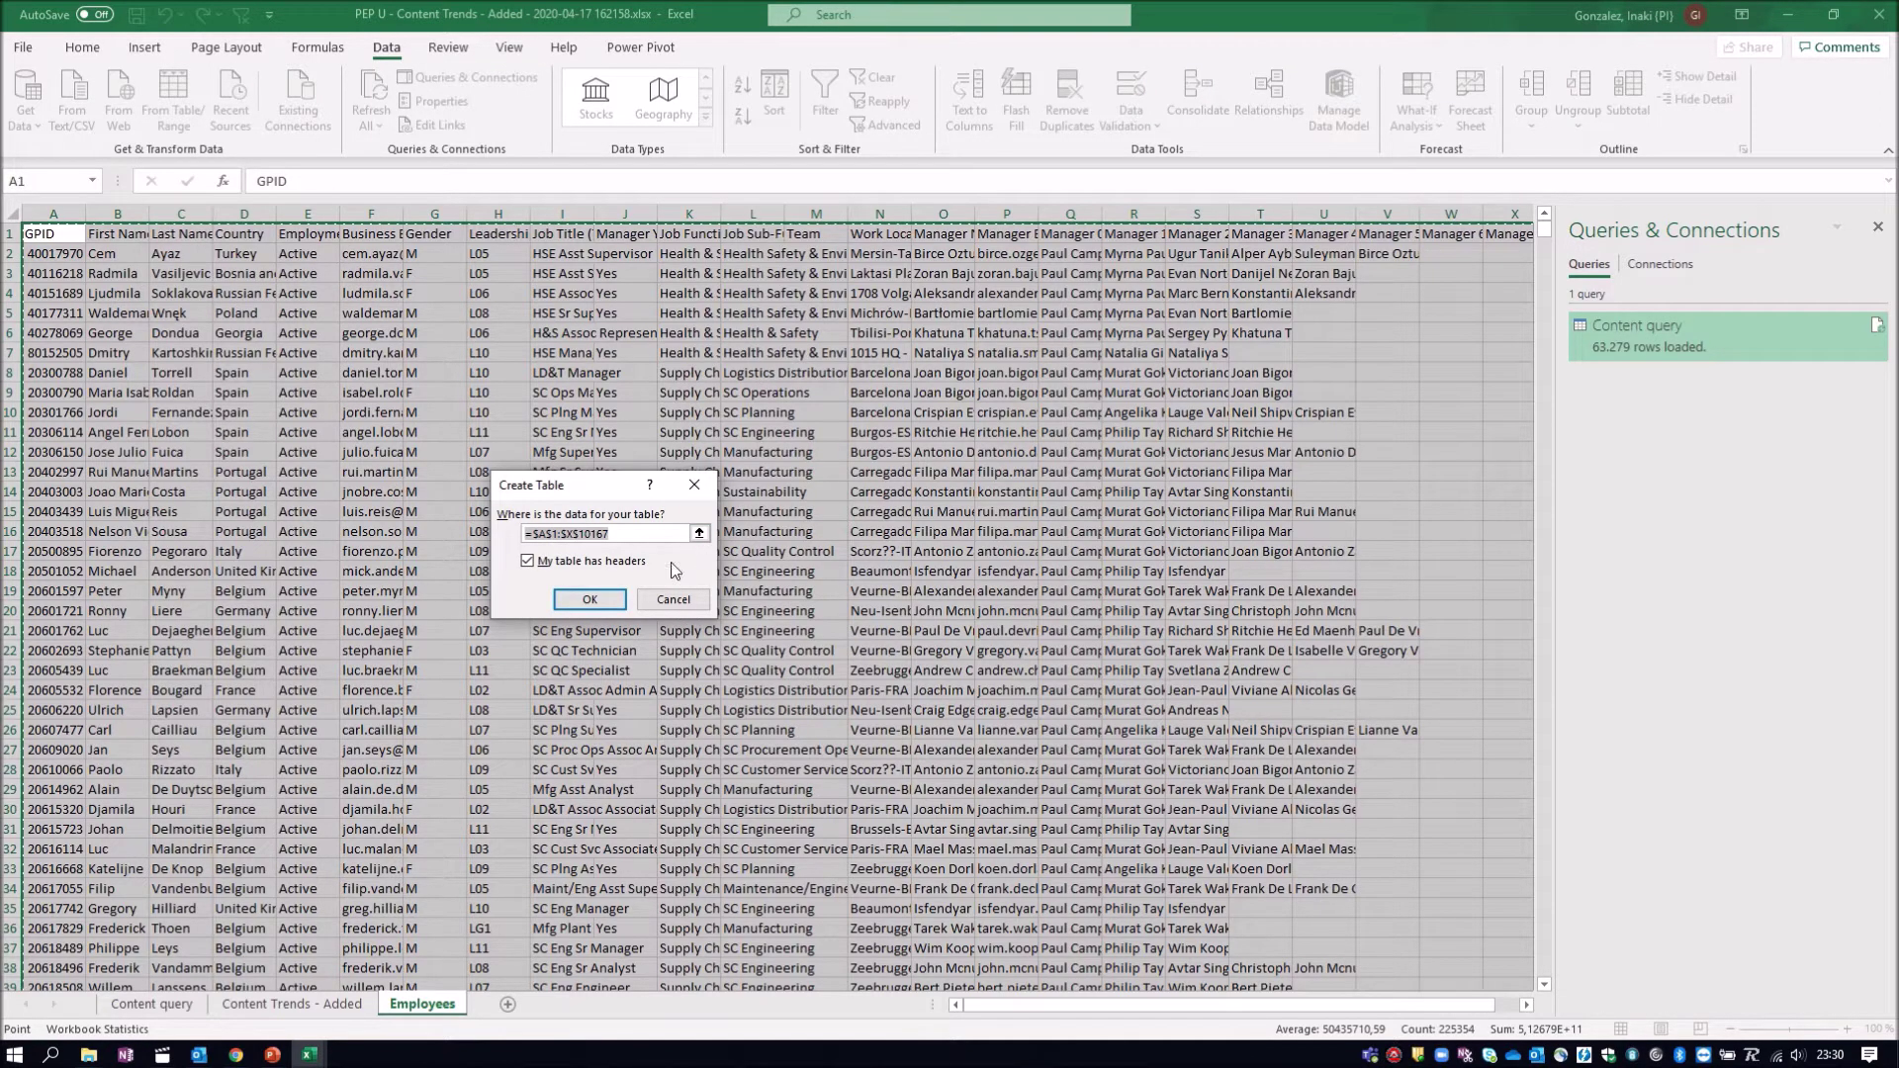
click(589, 600)
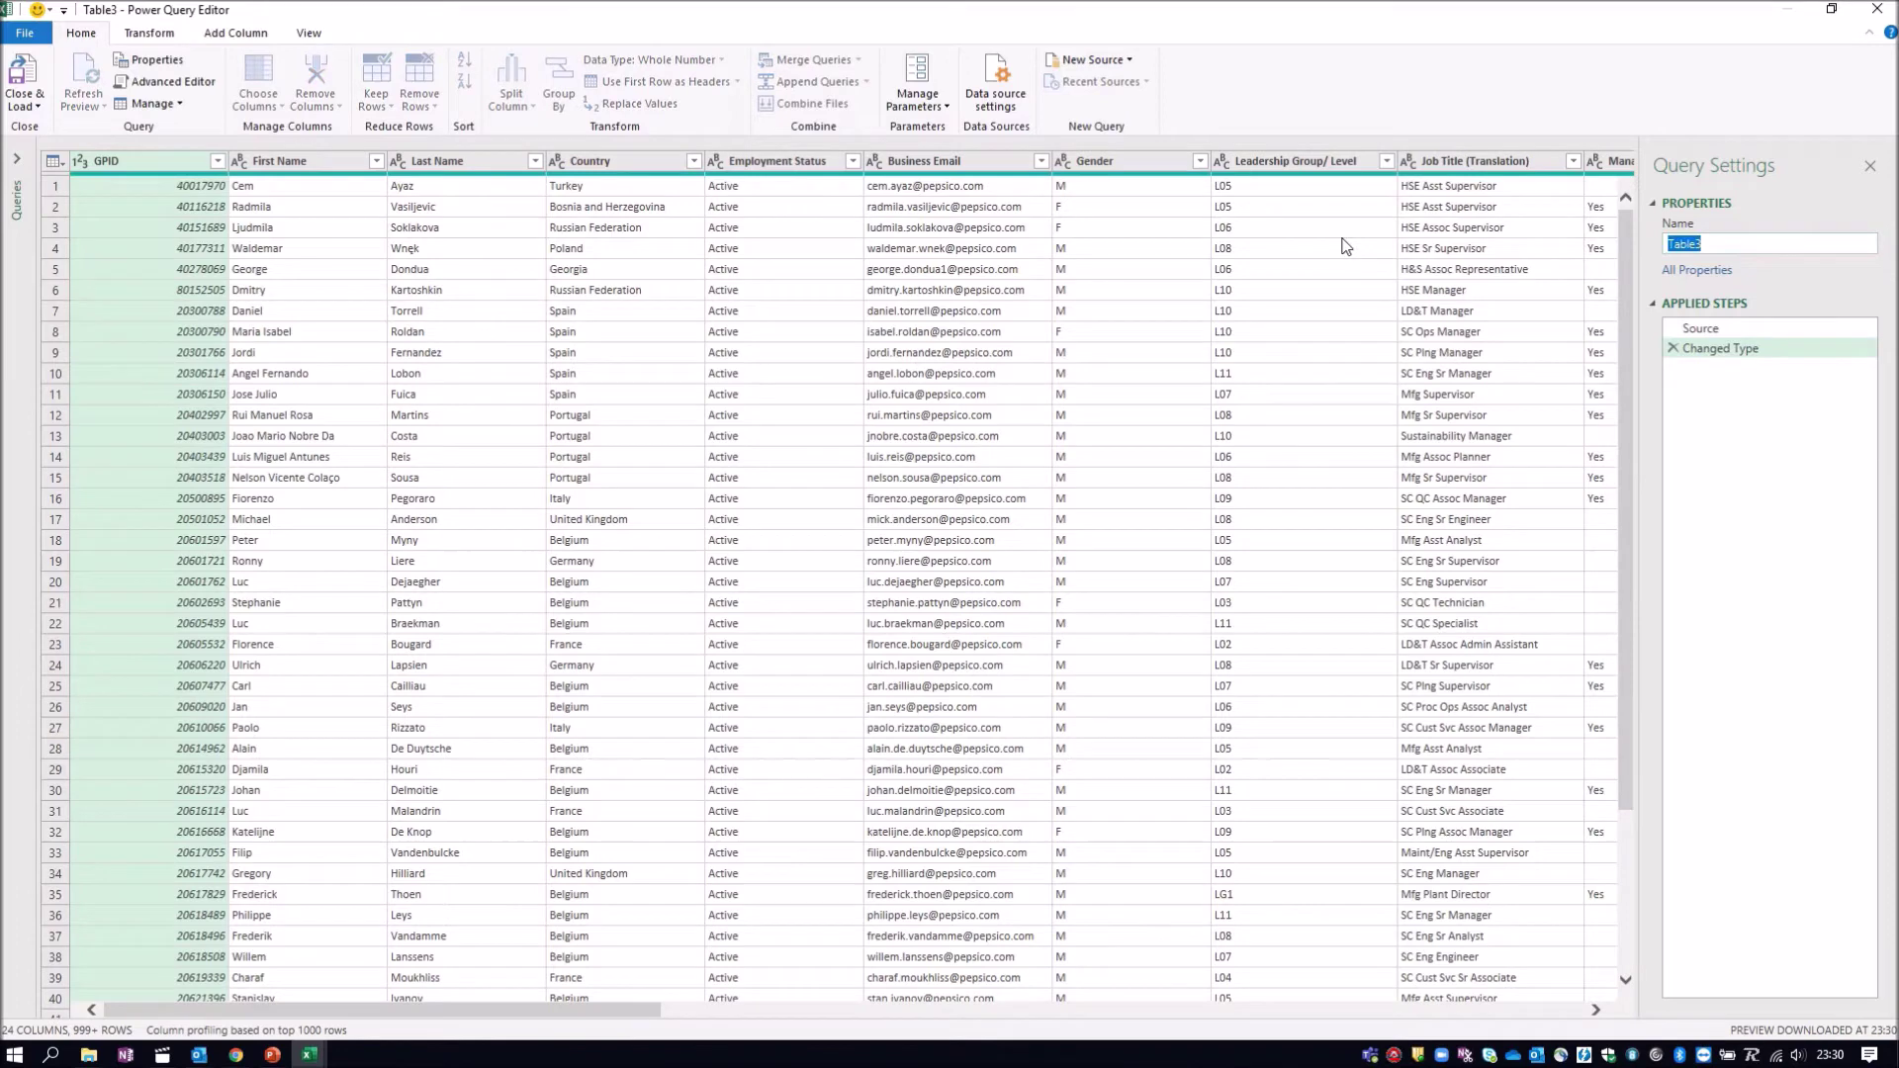
text(Employee query)
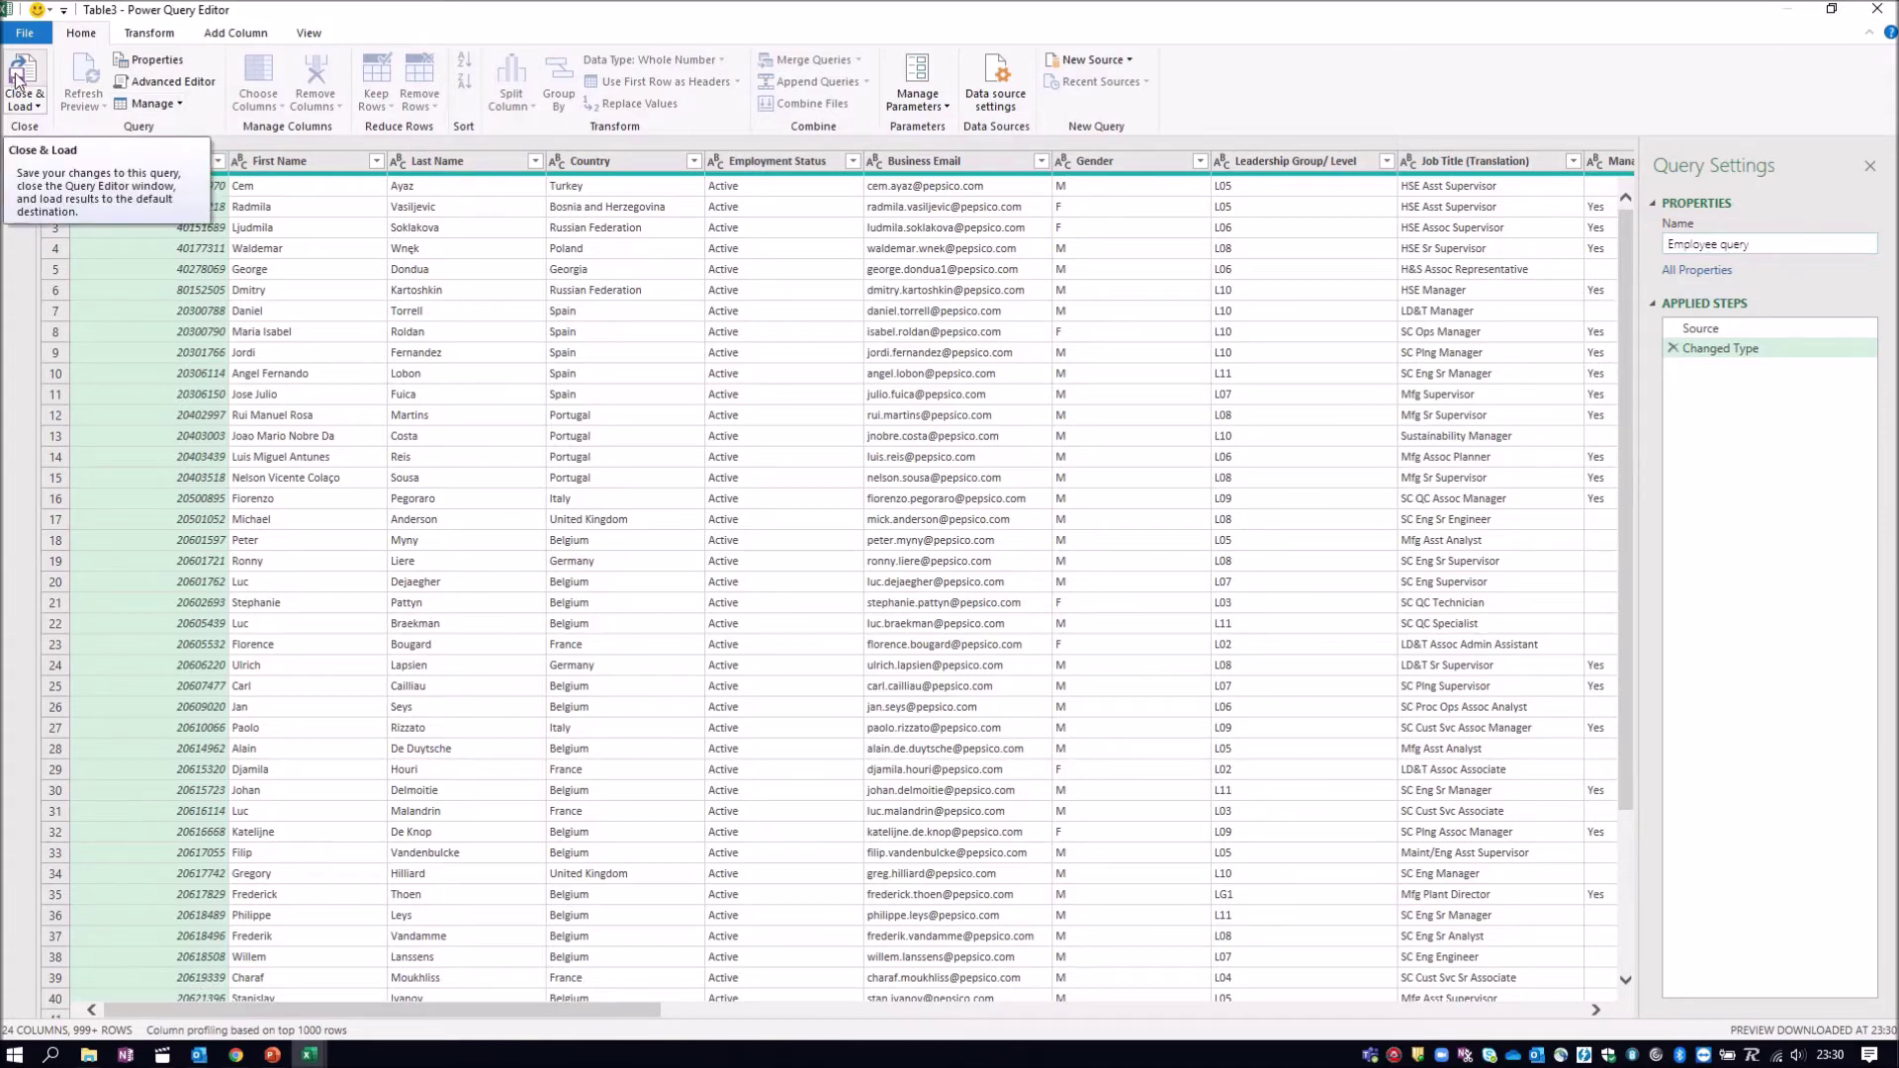
click(17, 79)
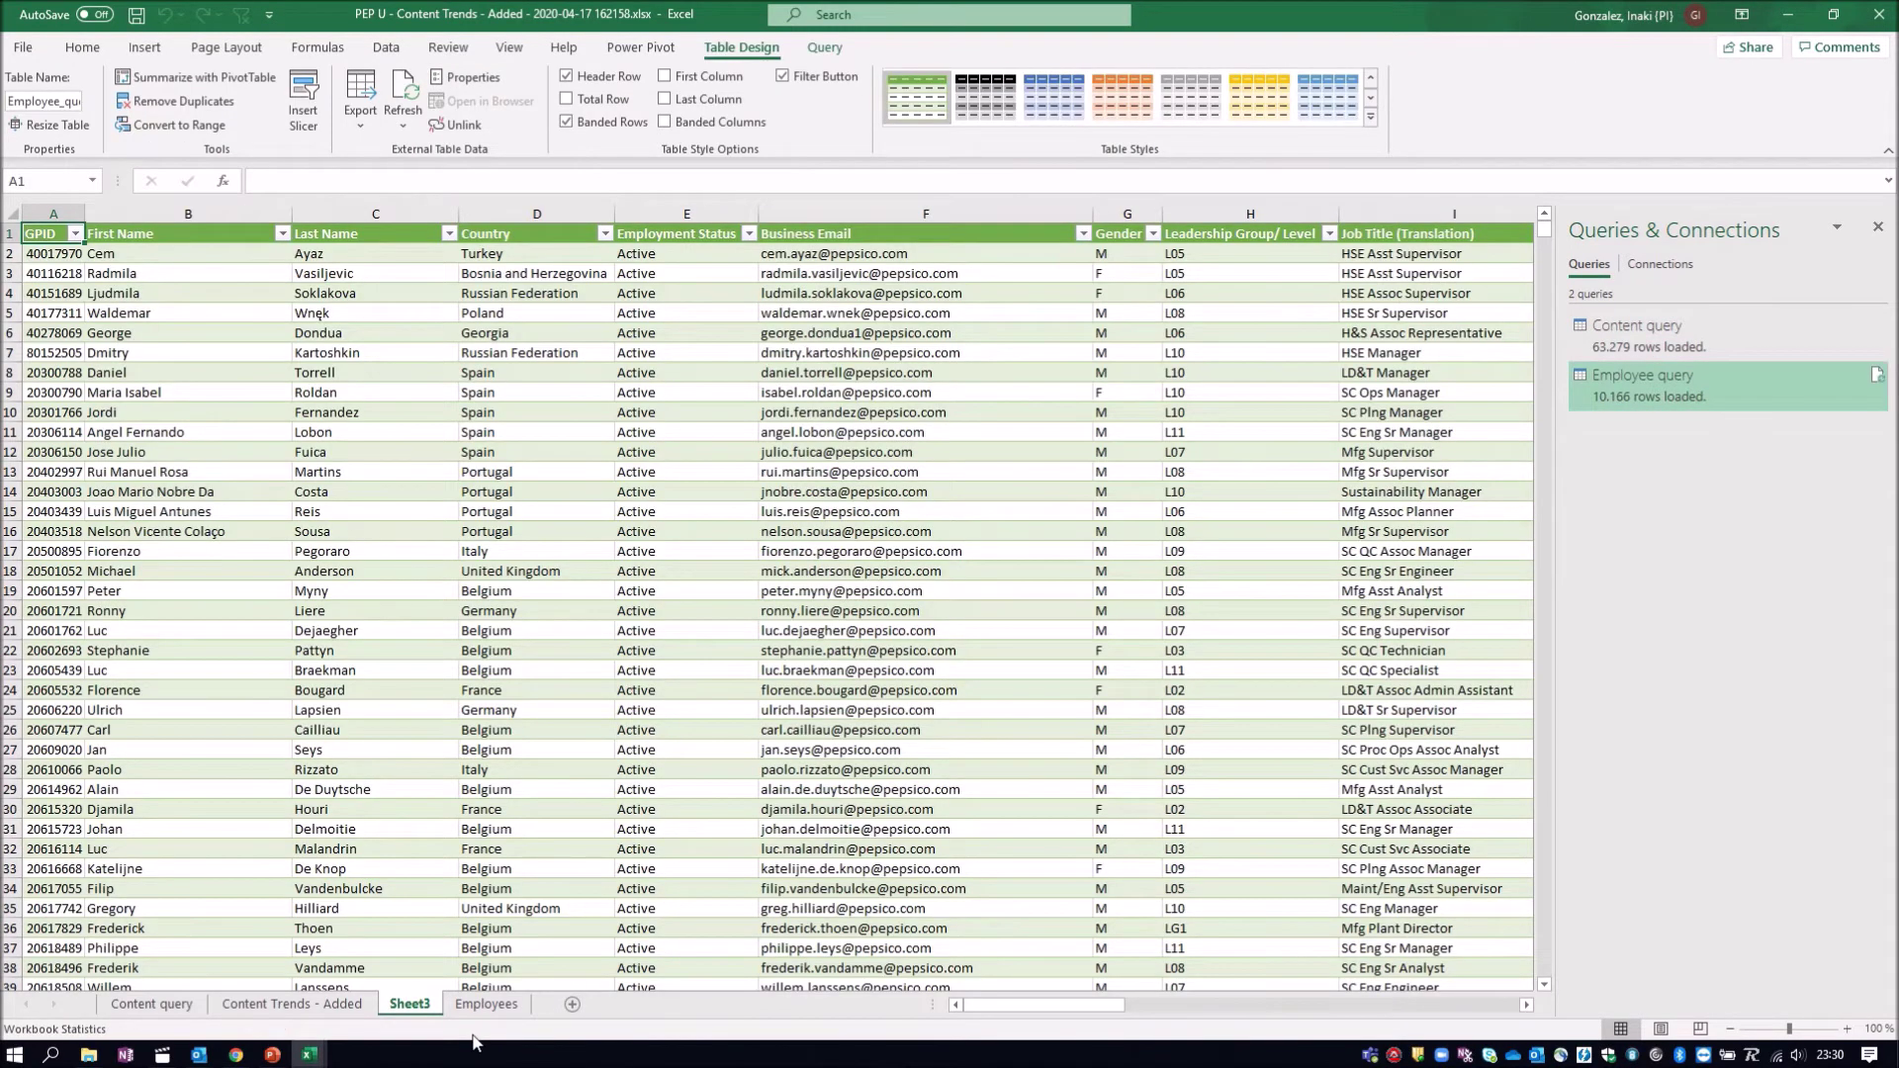
Rename the worksheet holding the loaded employee data as Employee query
double_click(416, 1005)
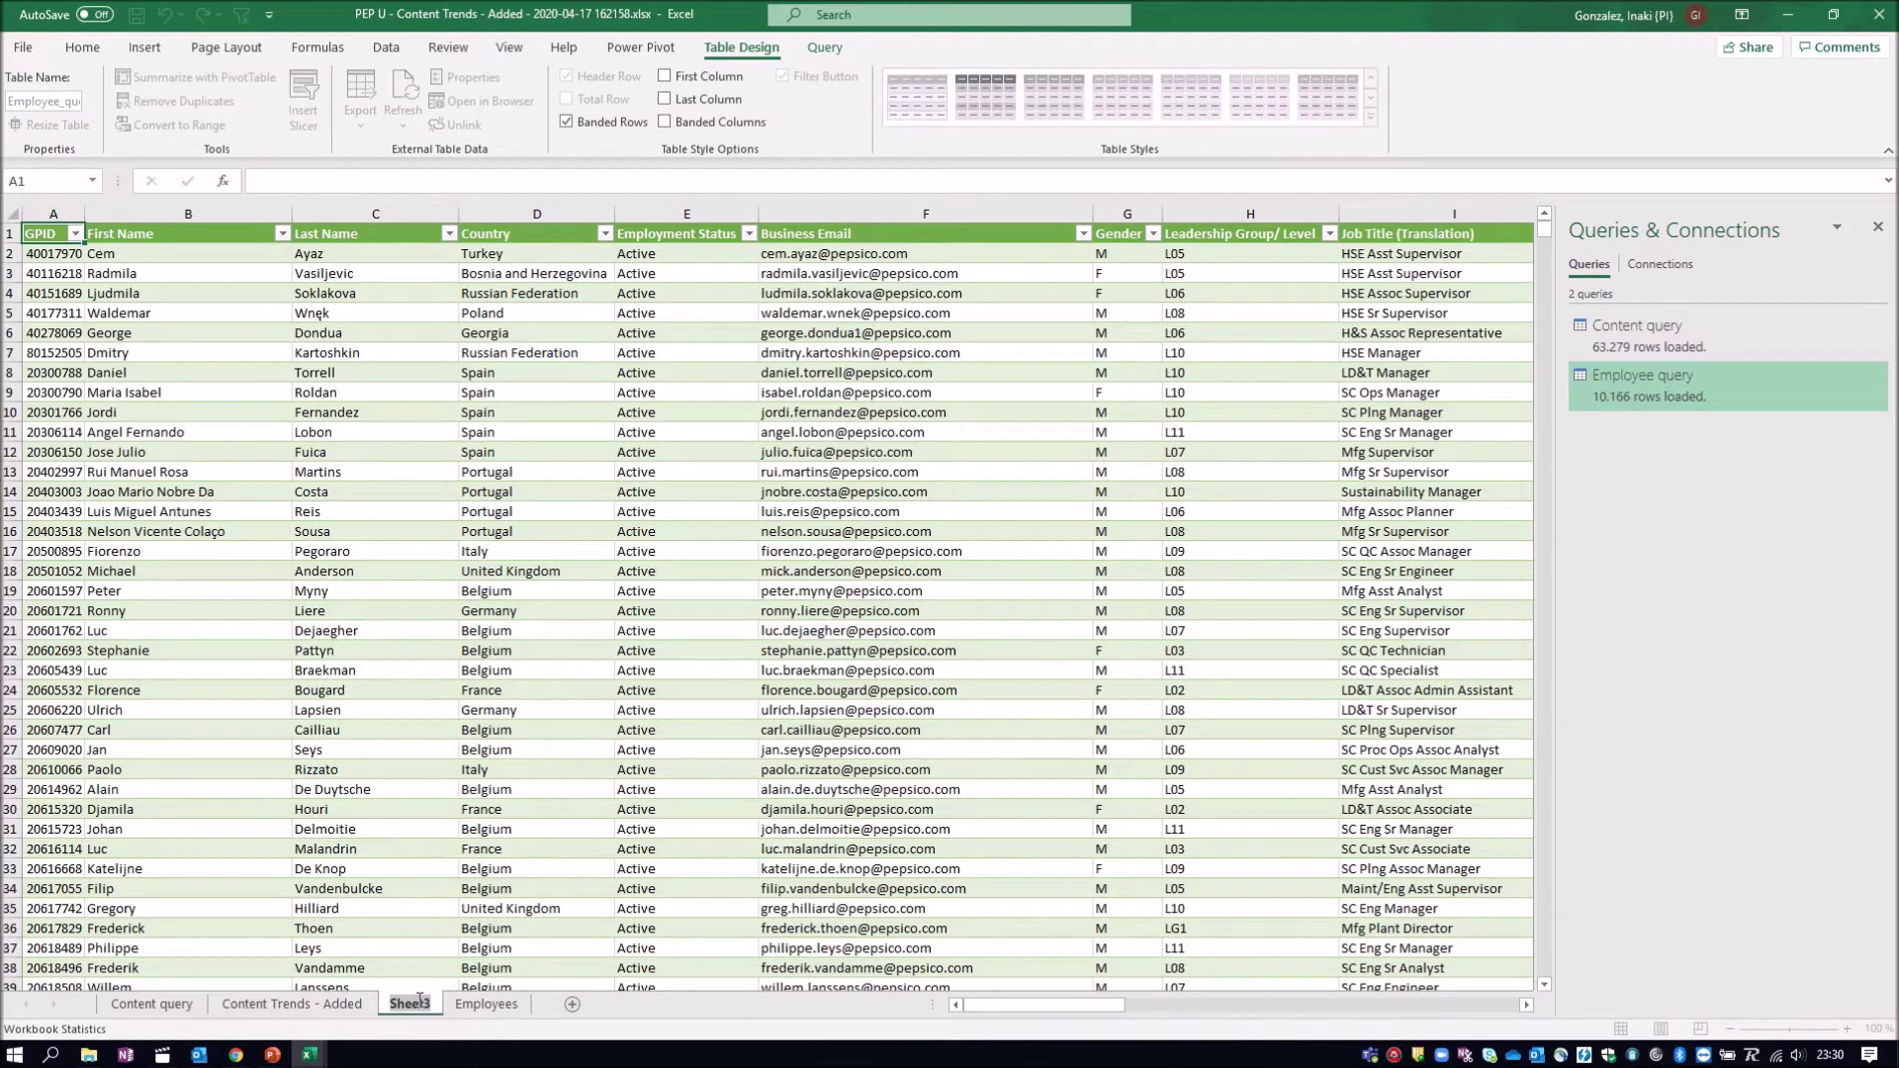
text(Employee query)
key(Return)
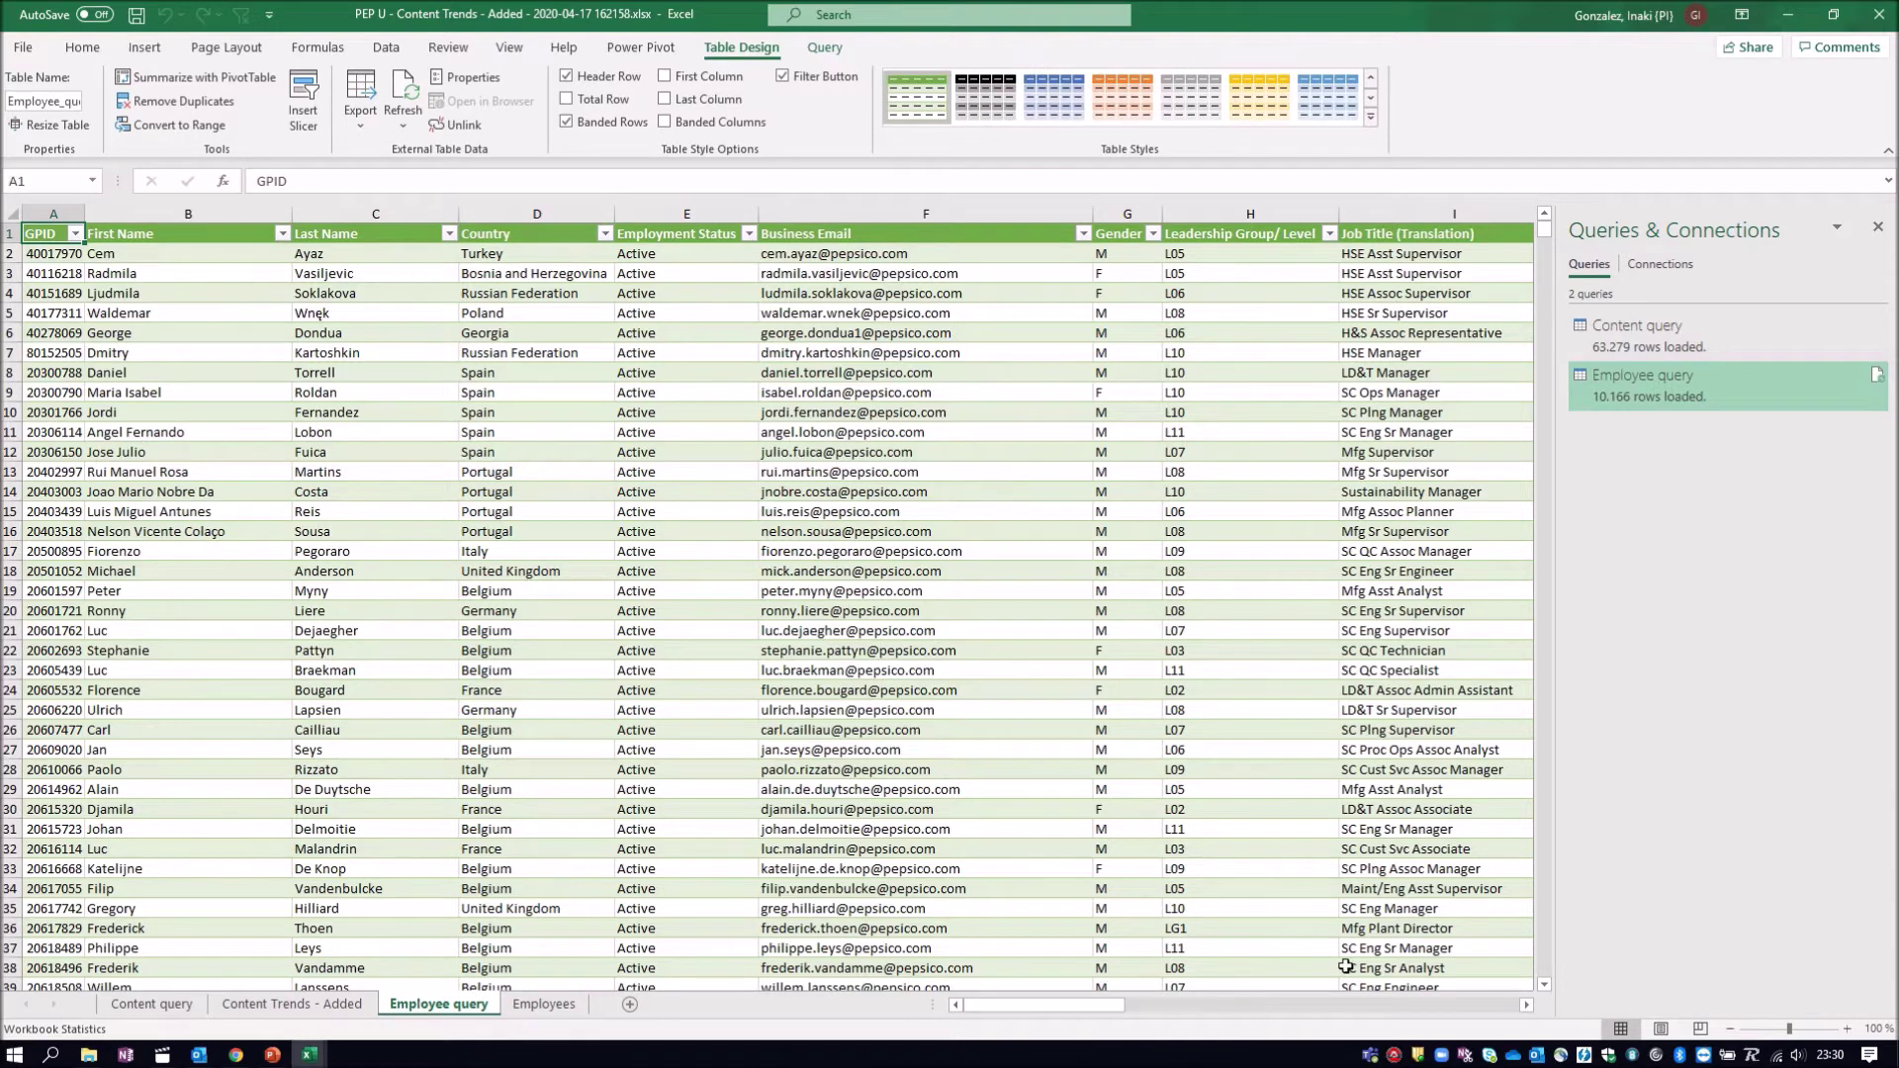
Start a query merge with Content query as the first table and Employee query as the second
click(1736, 346)
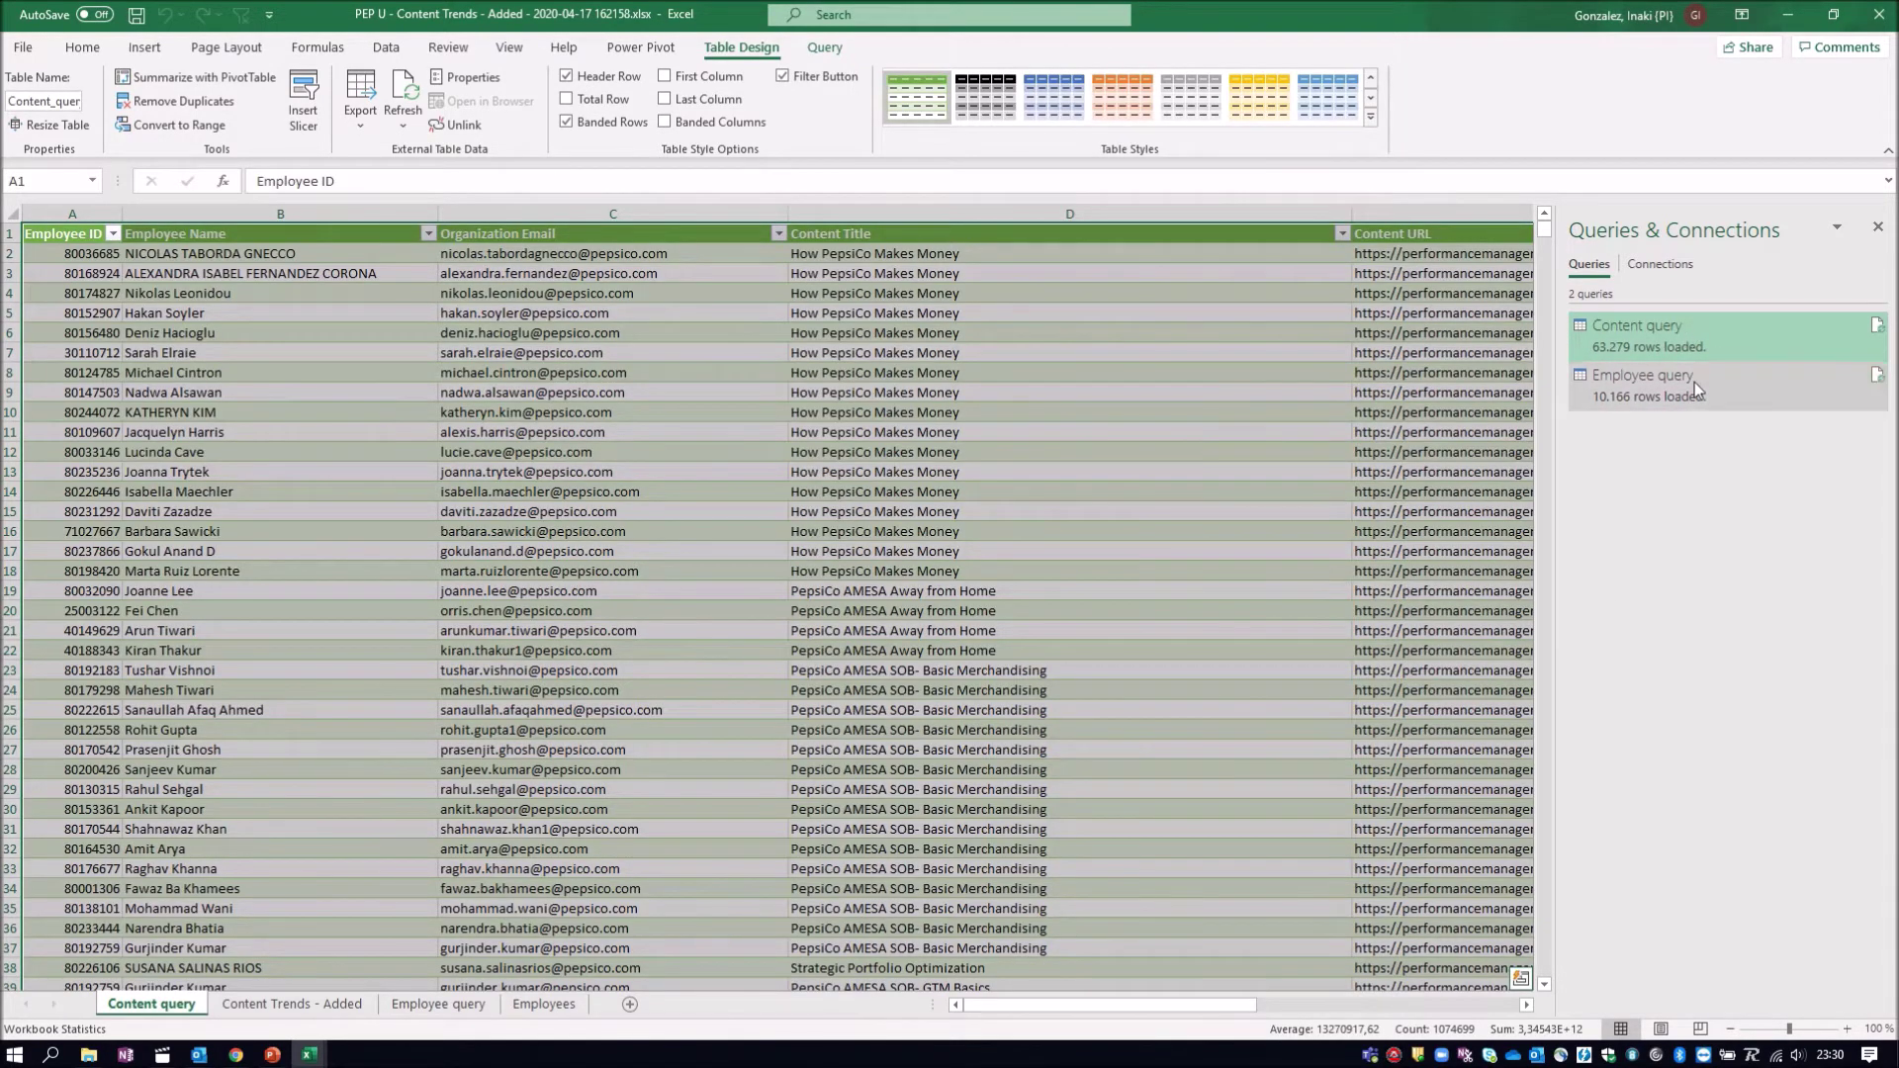
mouse_move(1694, 381)
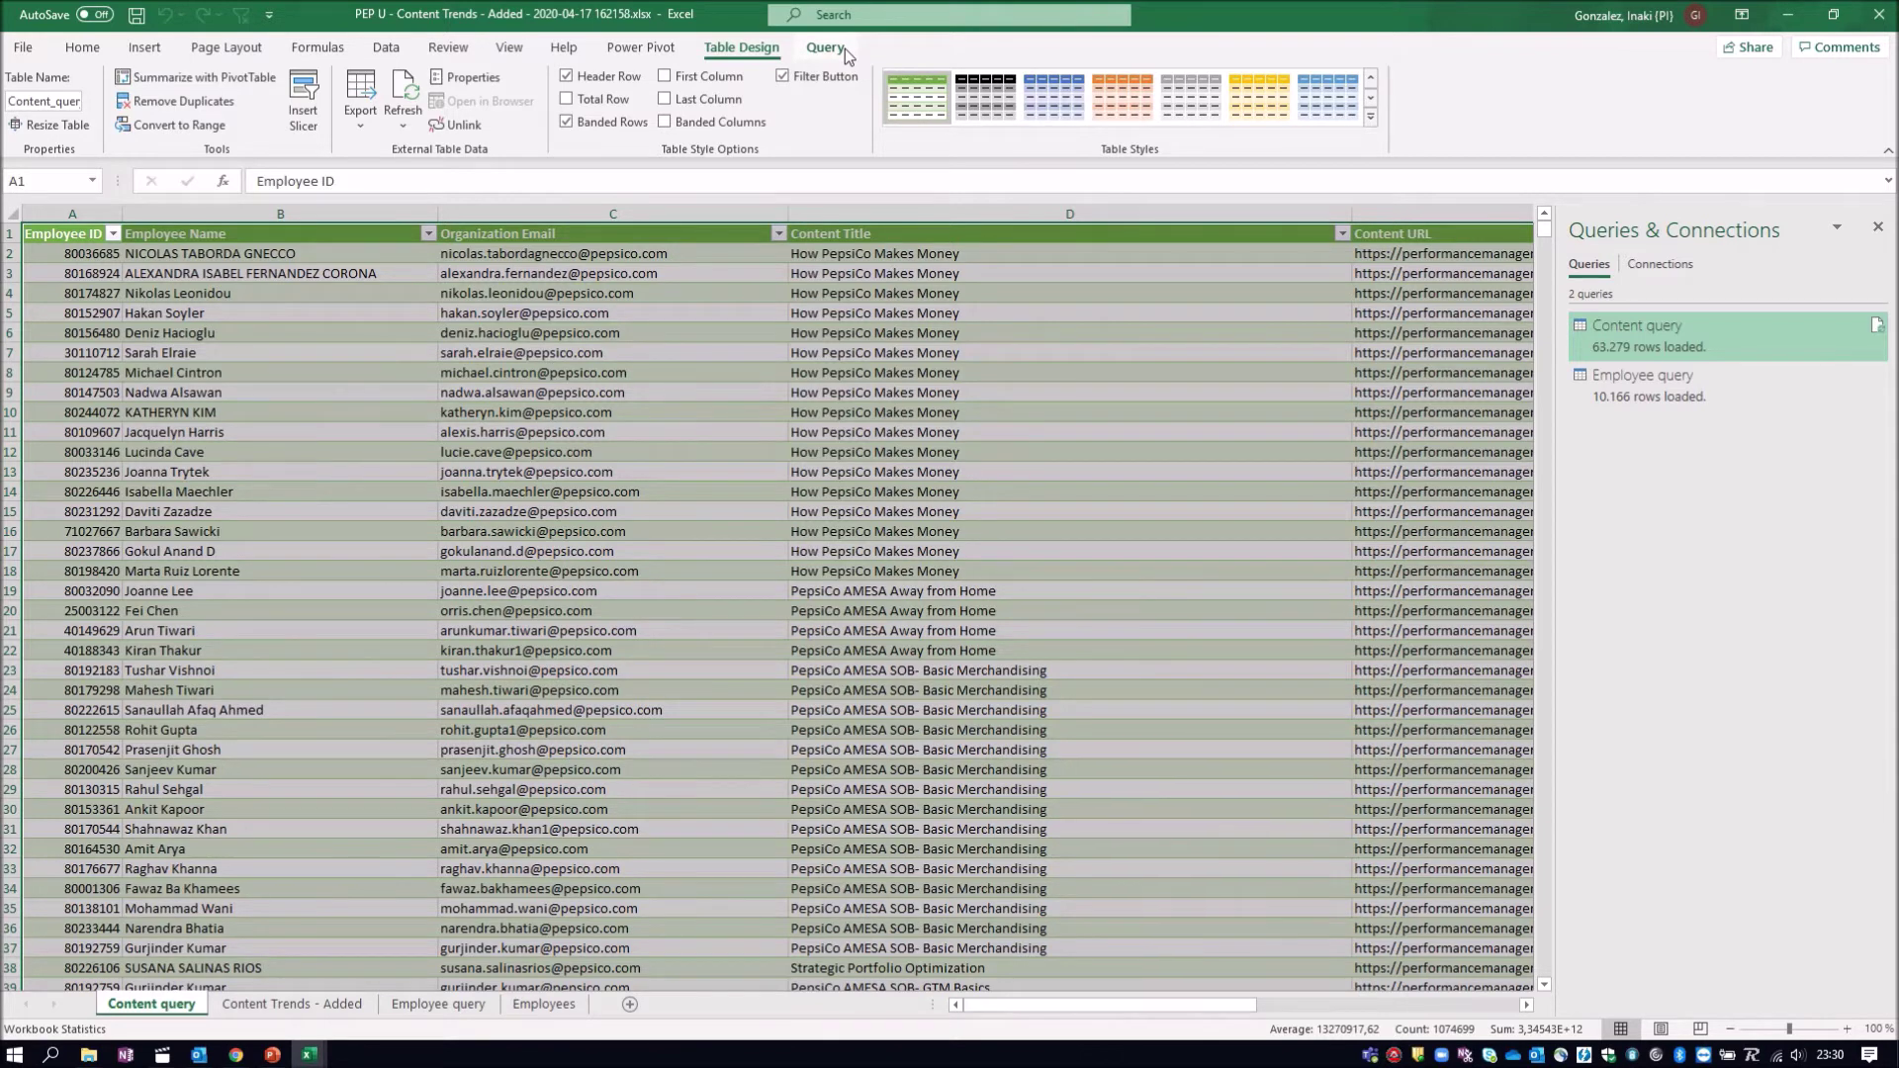
click(825, 47)
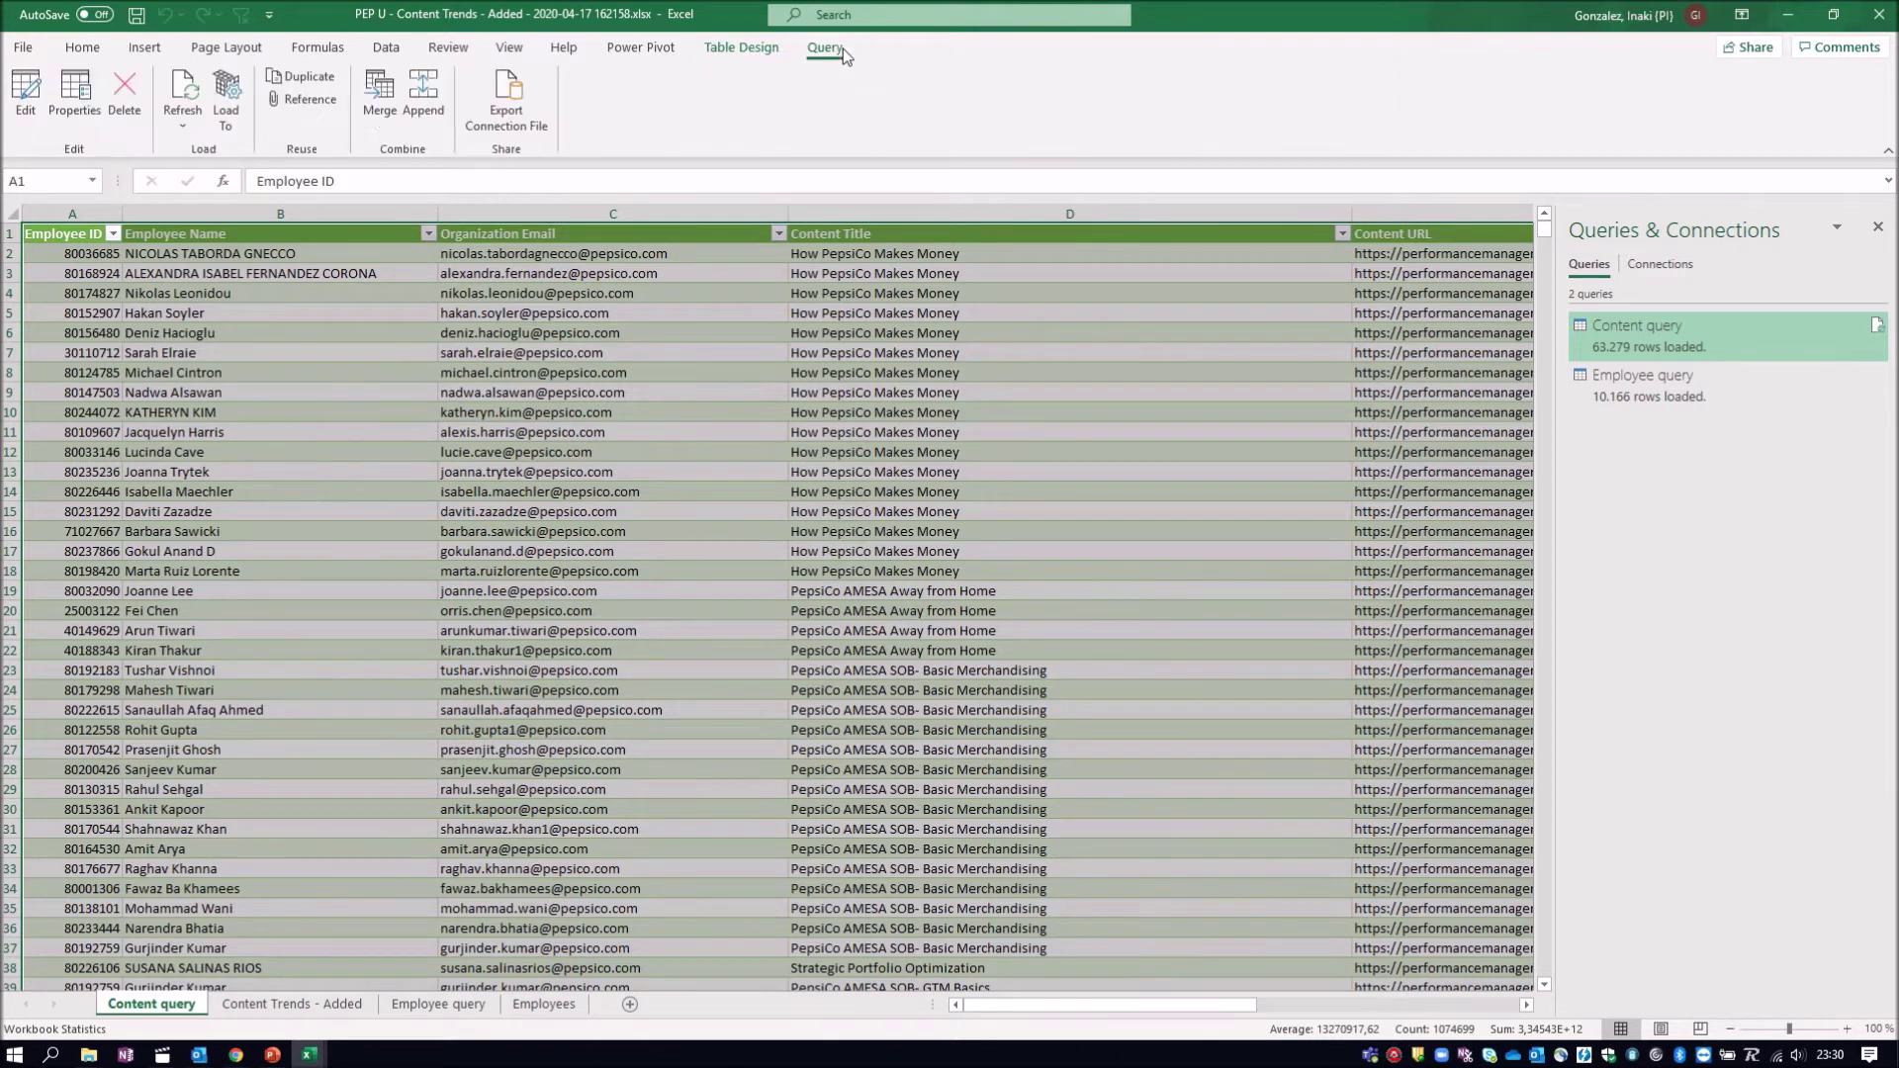
click(382, 119)
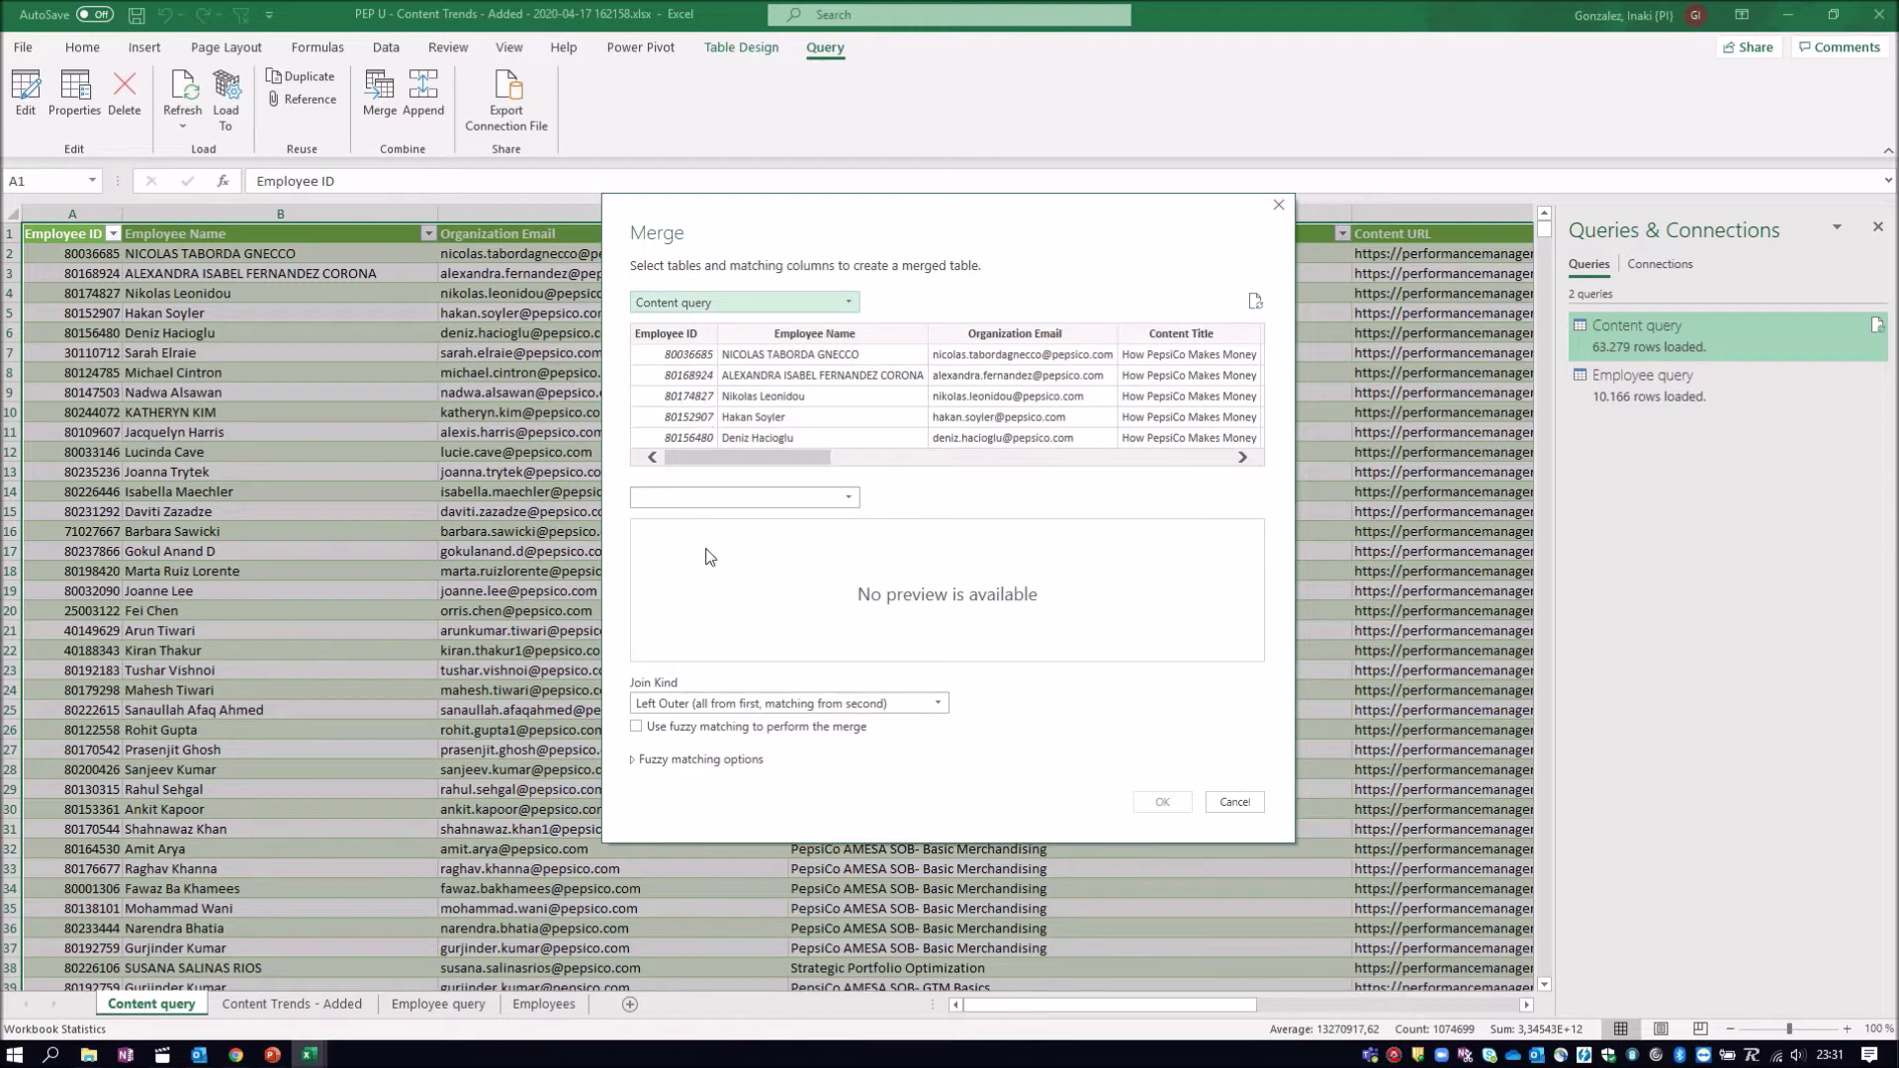
click(831, 497)
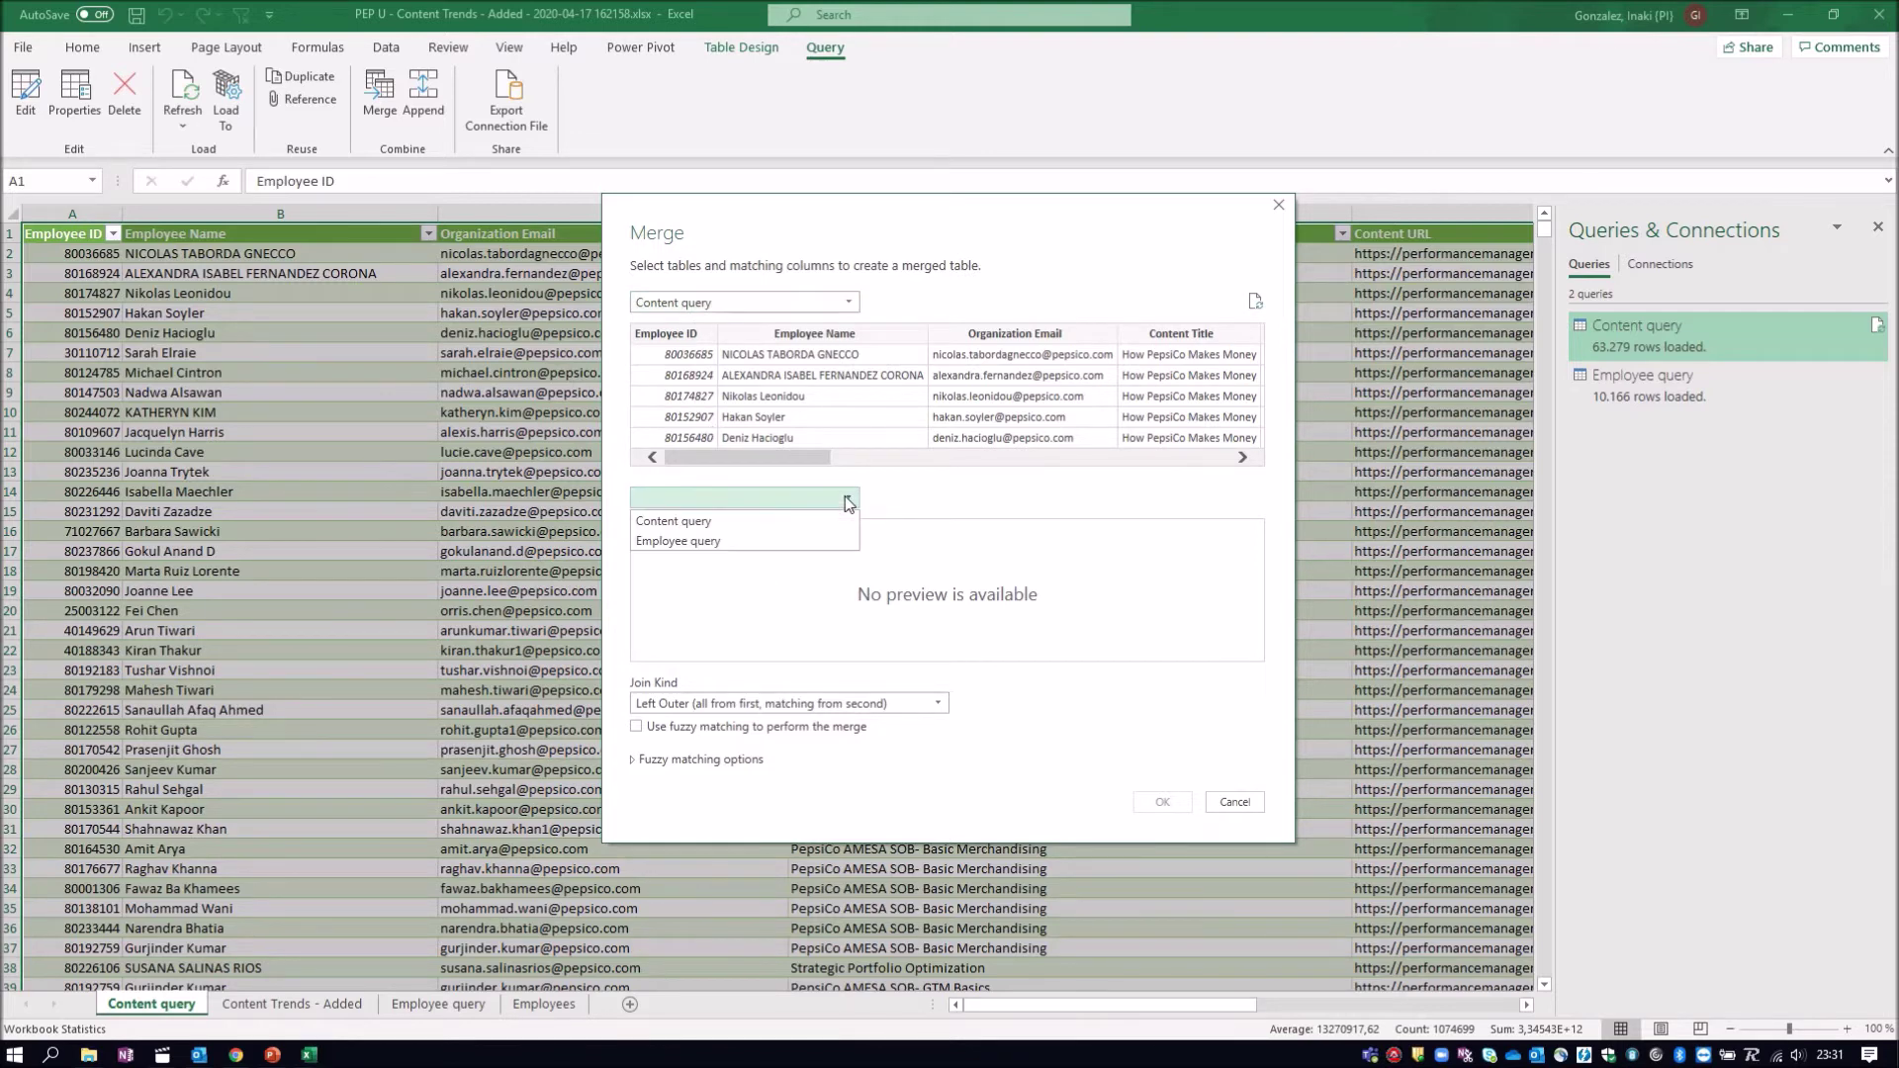
click(740, 542)
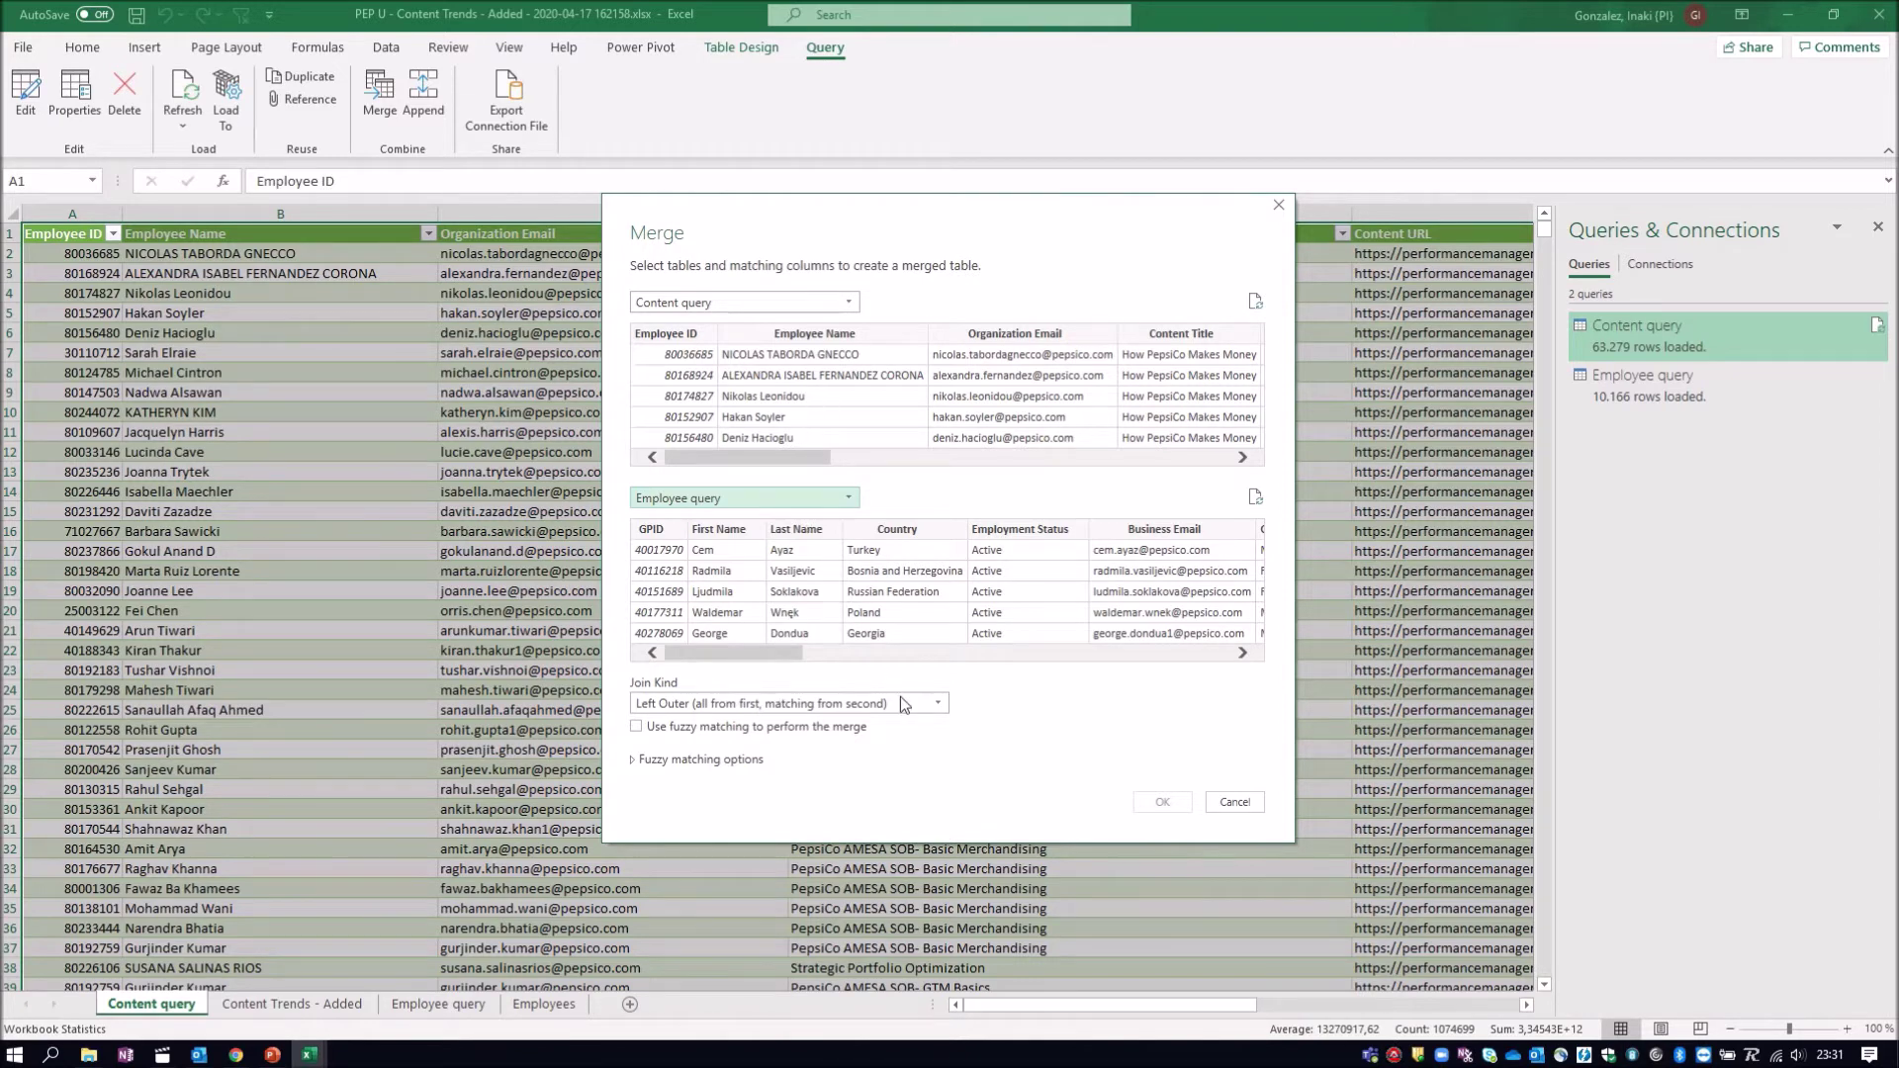
Merge the two queries with a Full Outer join, matching Employee ID in Content query to GPID in Employee query
click(940, 703)
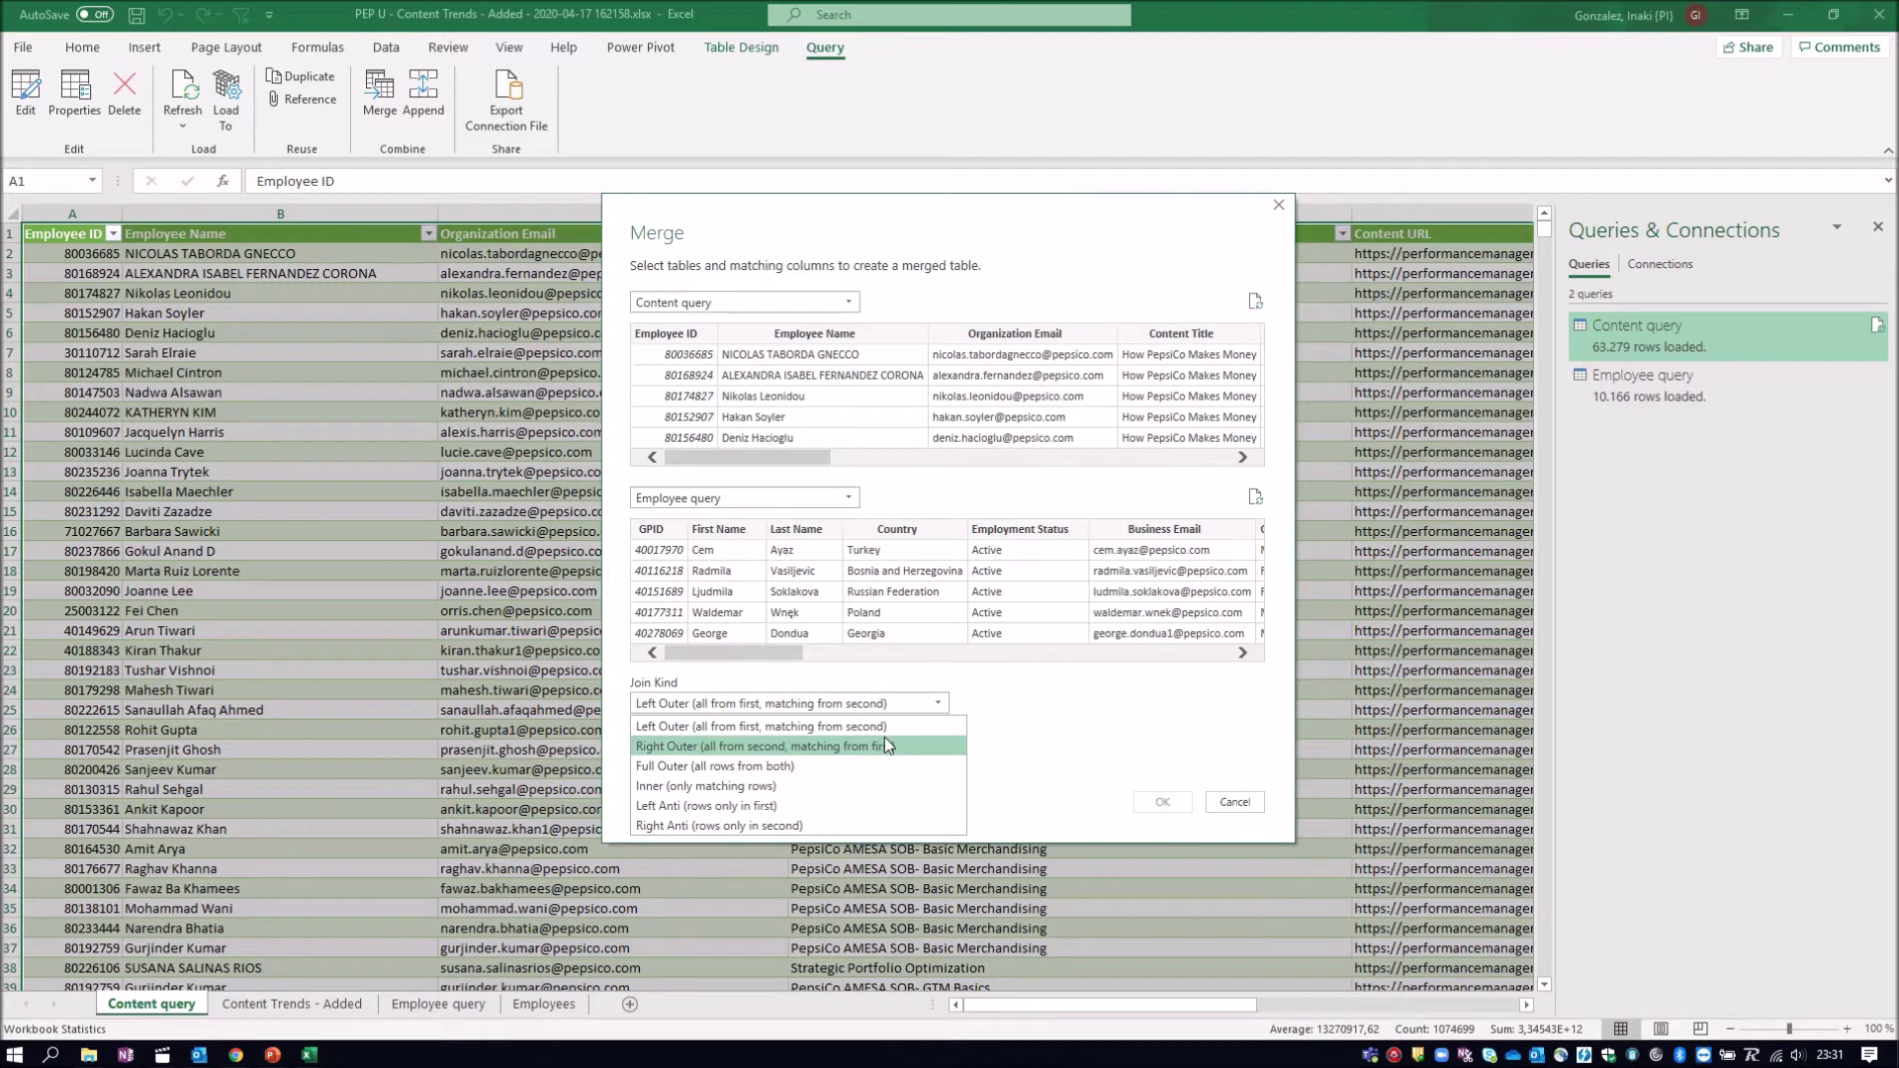
click(852, 767)
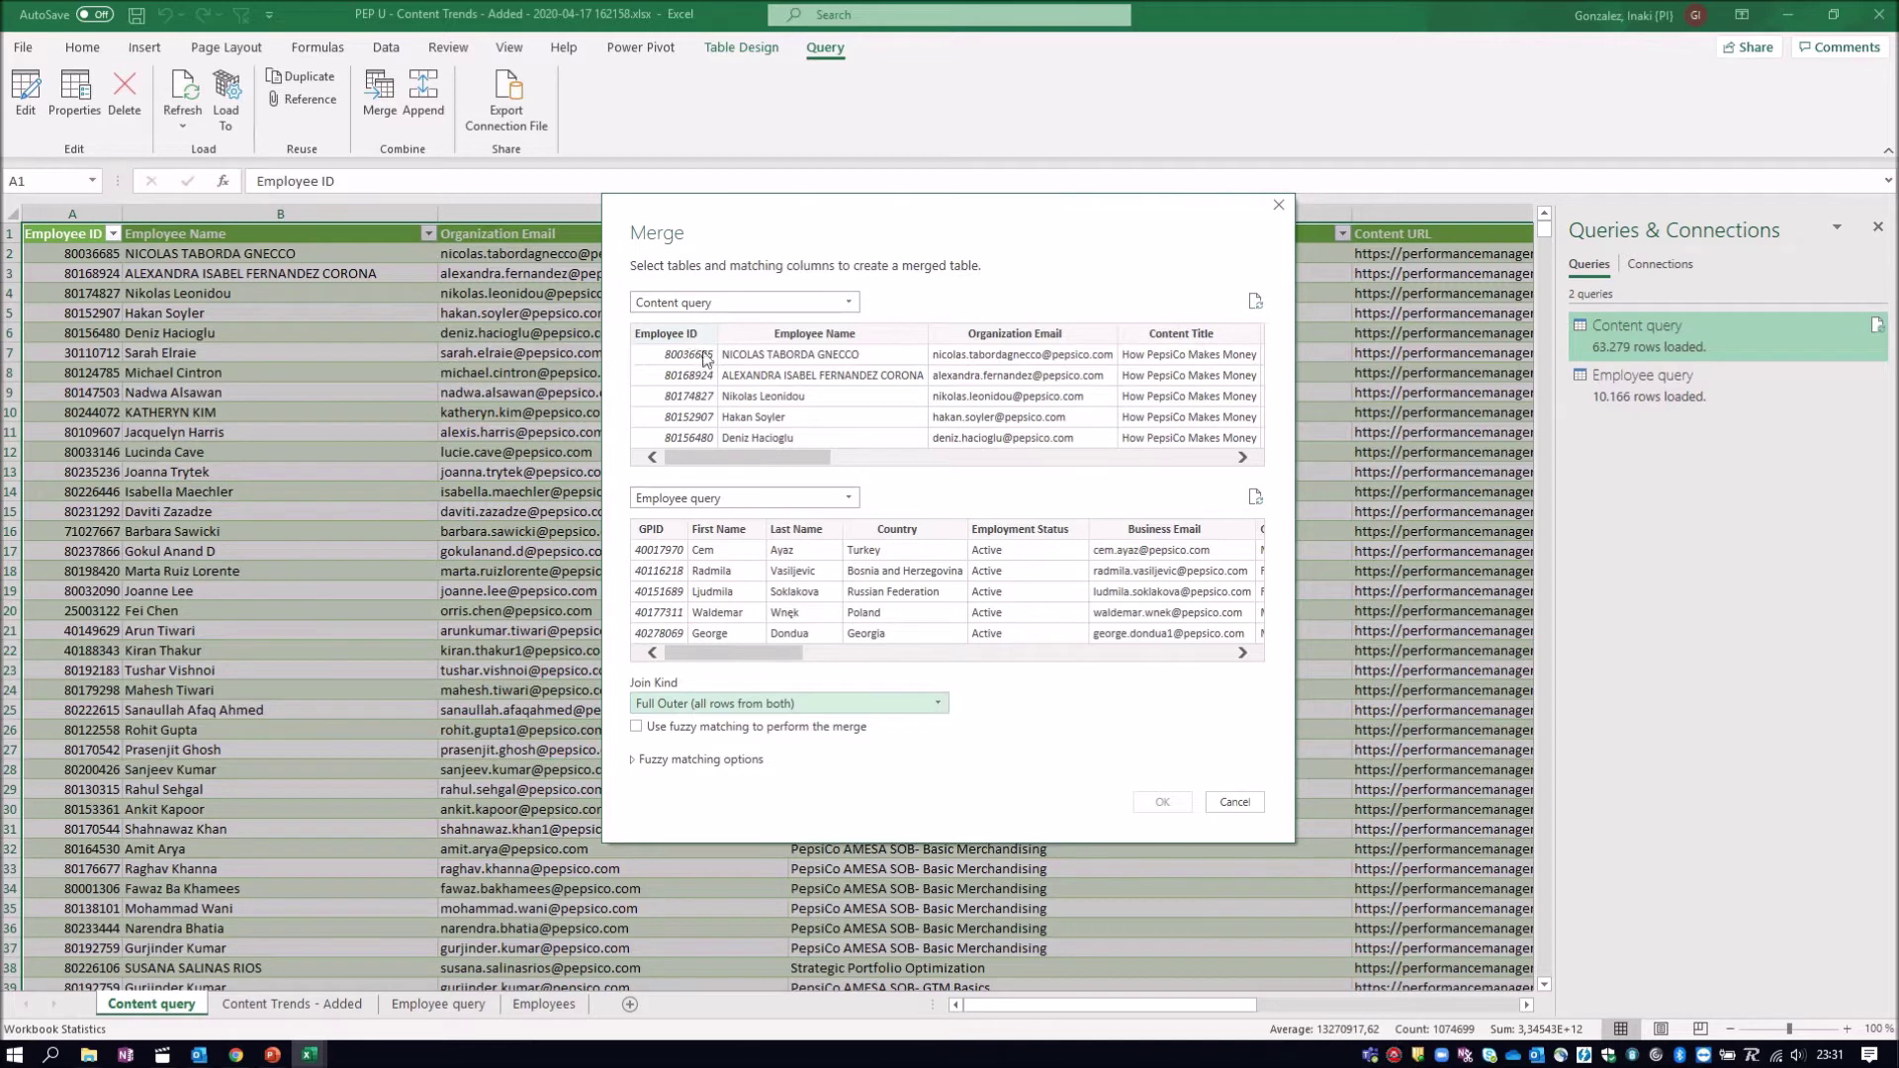
click(672, 339)
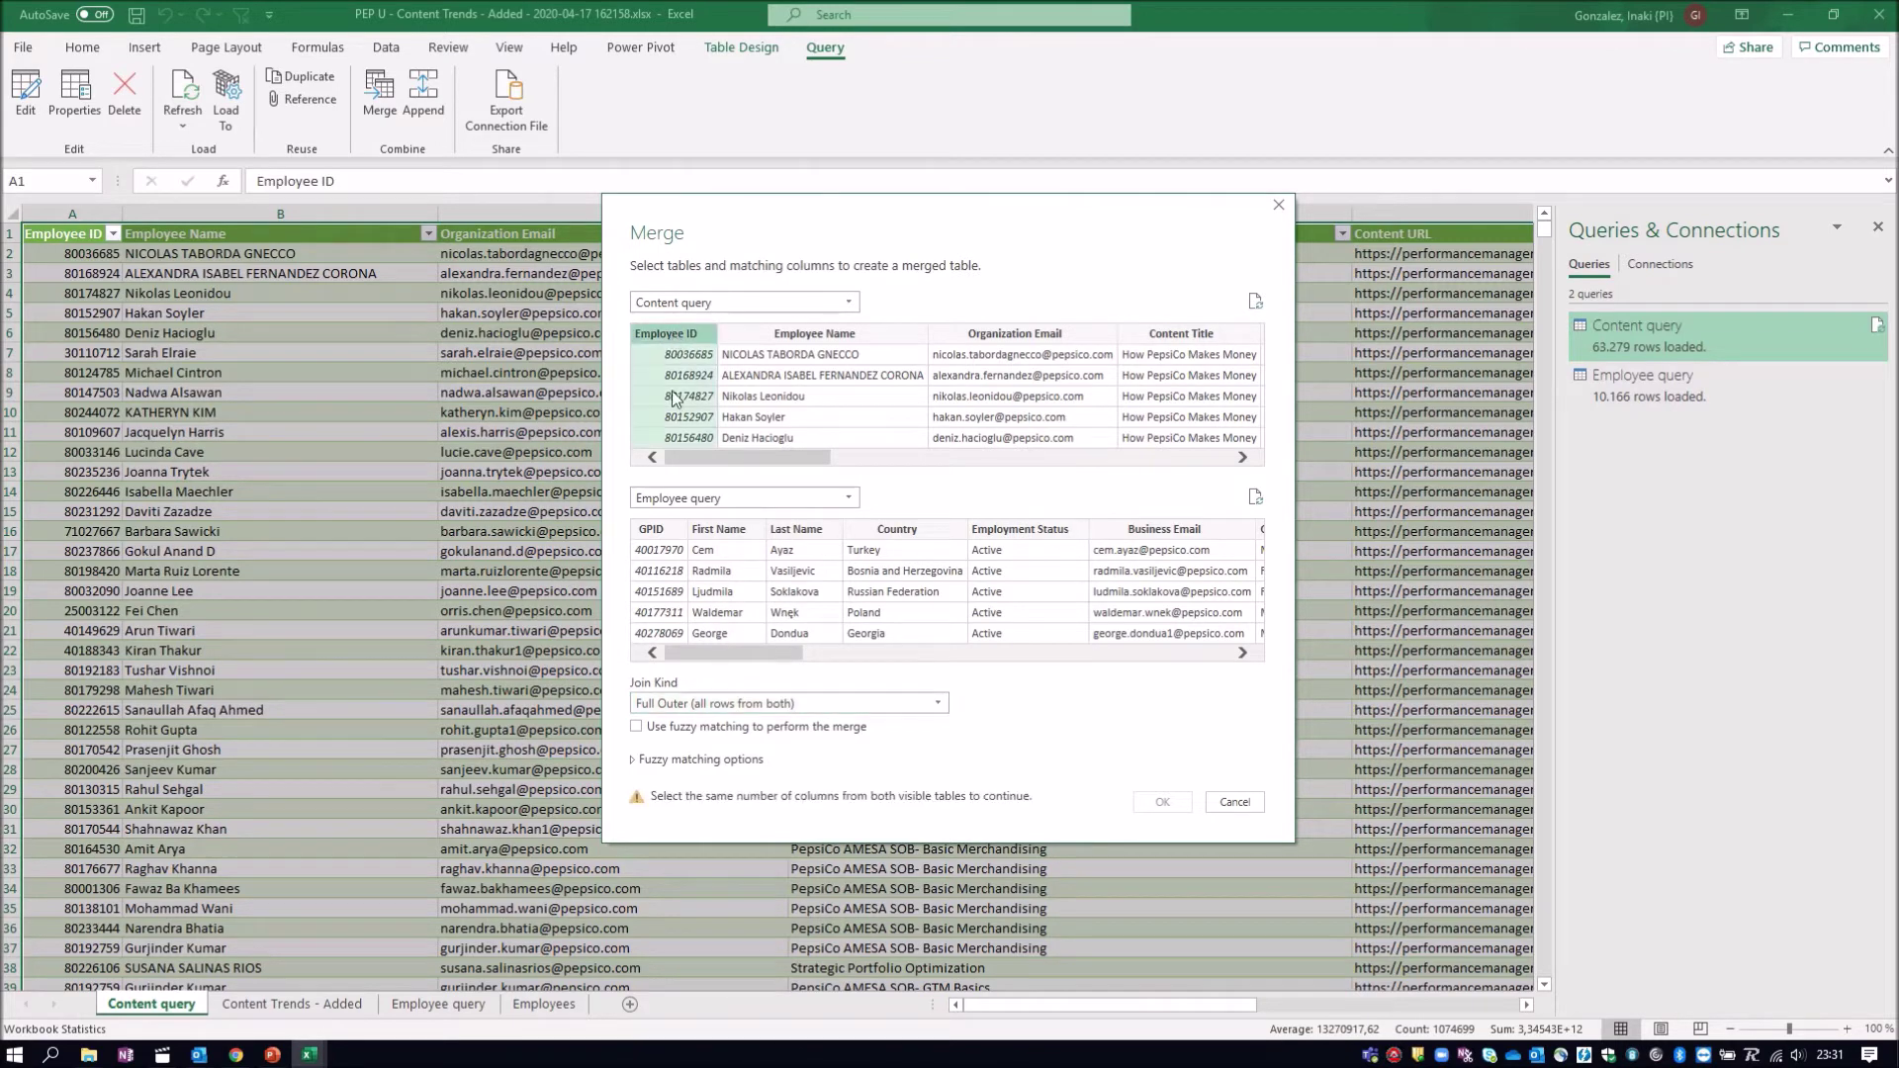
click(646, 534)
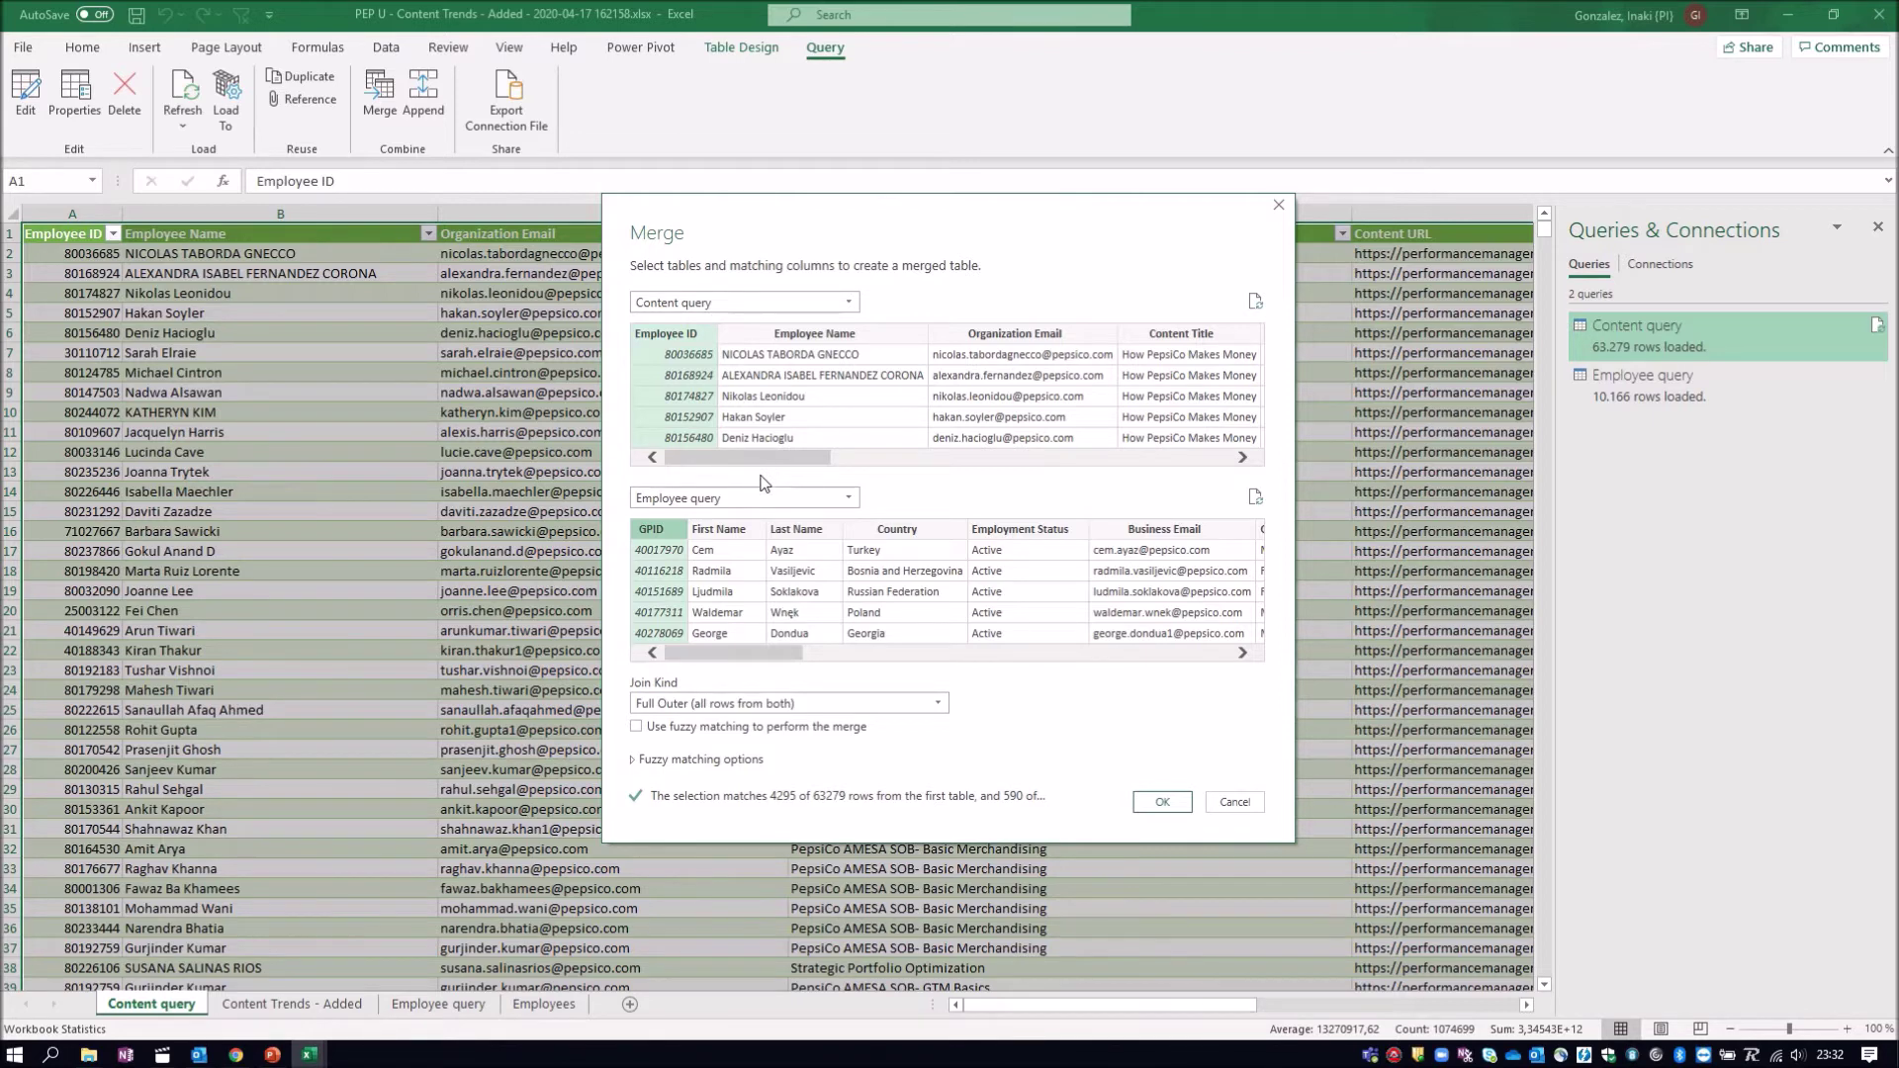
click(1165, 803)
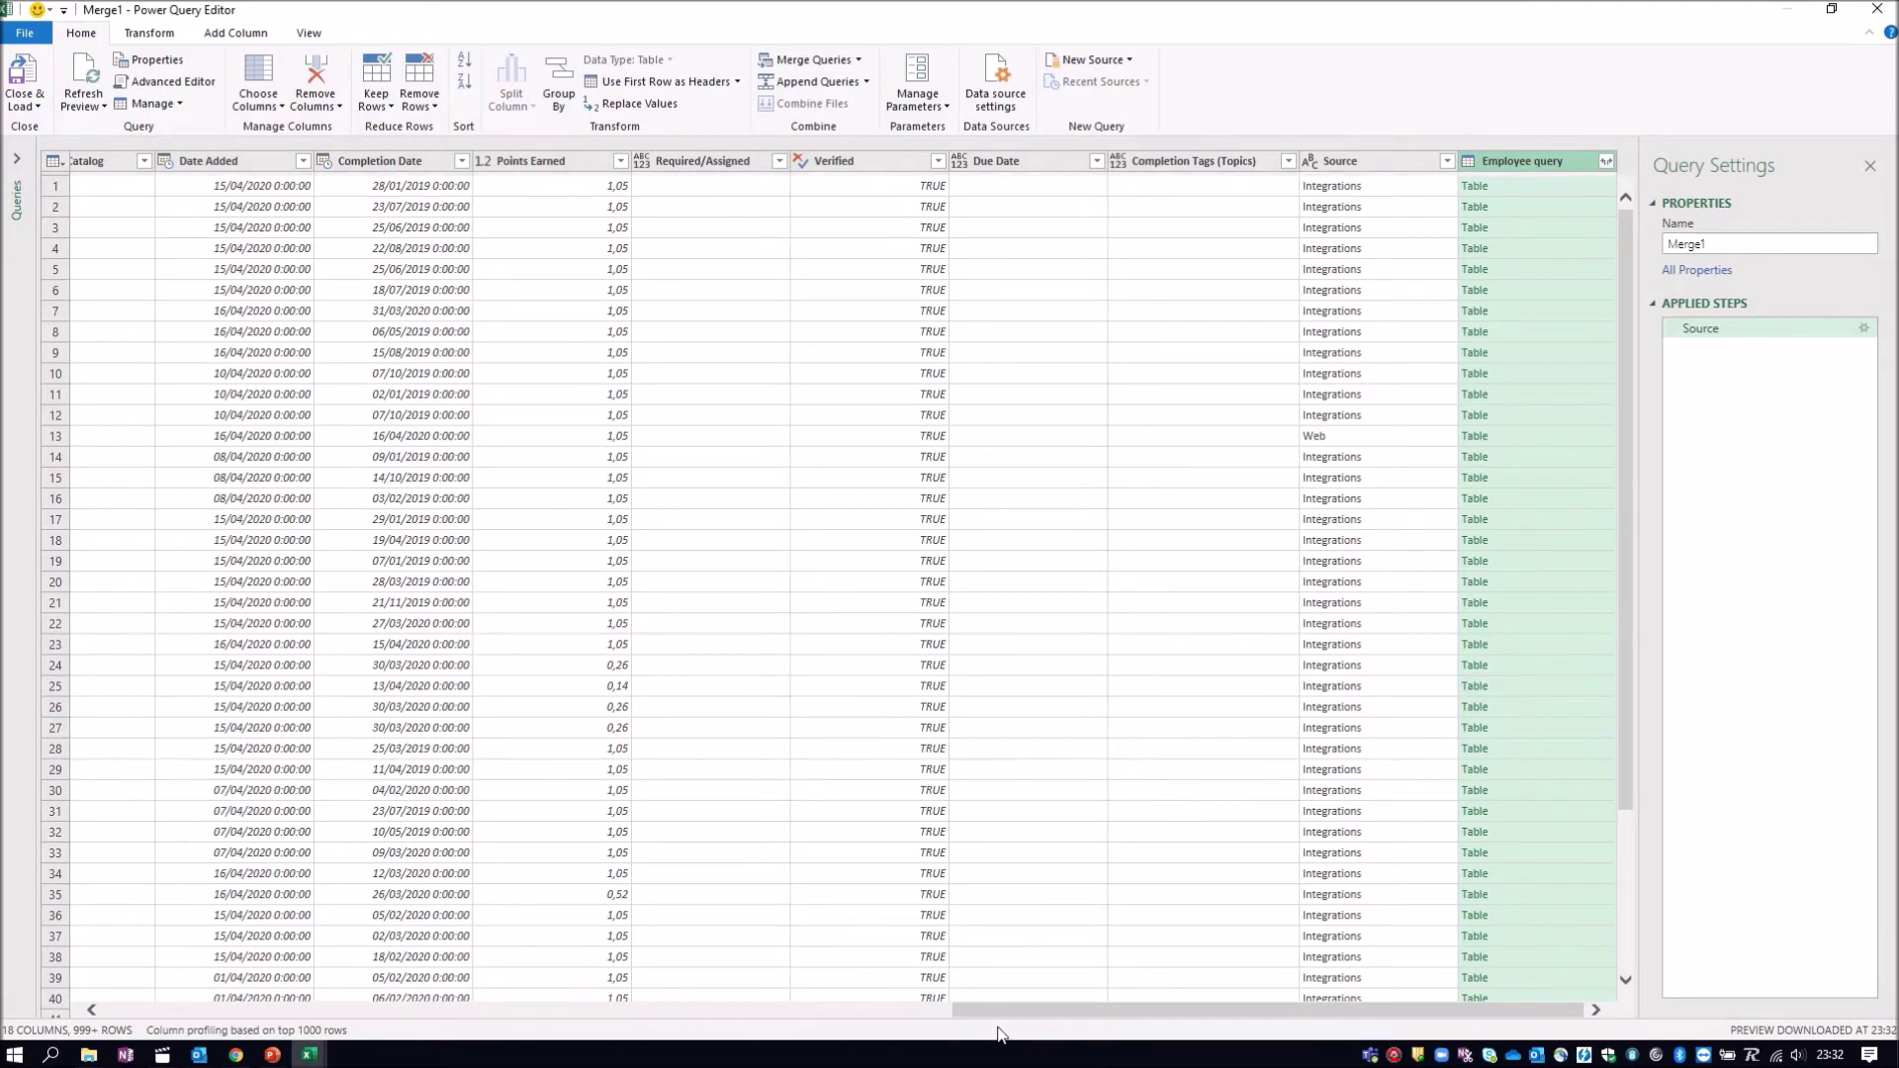
Expand the merged Employee query column into all its fields without using the original column name as prefix
drag(979, 1010, 141, 1010)
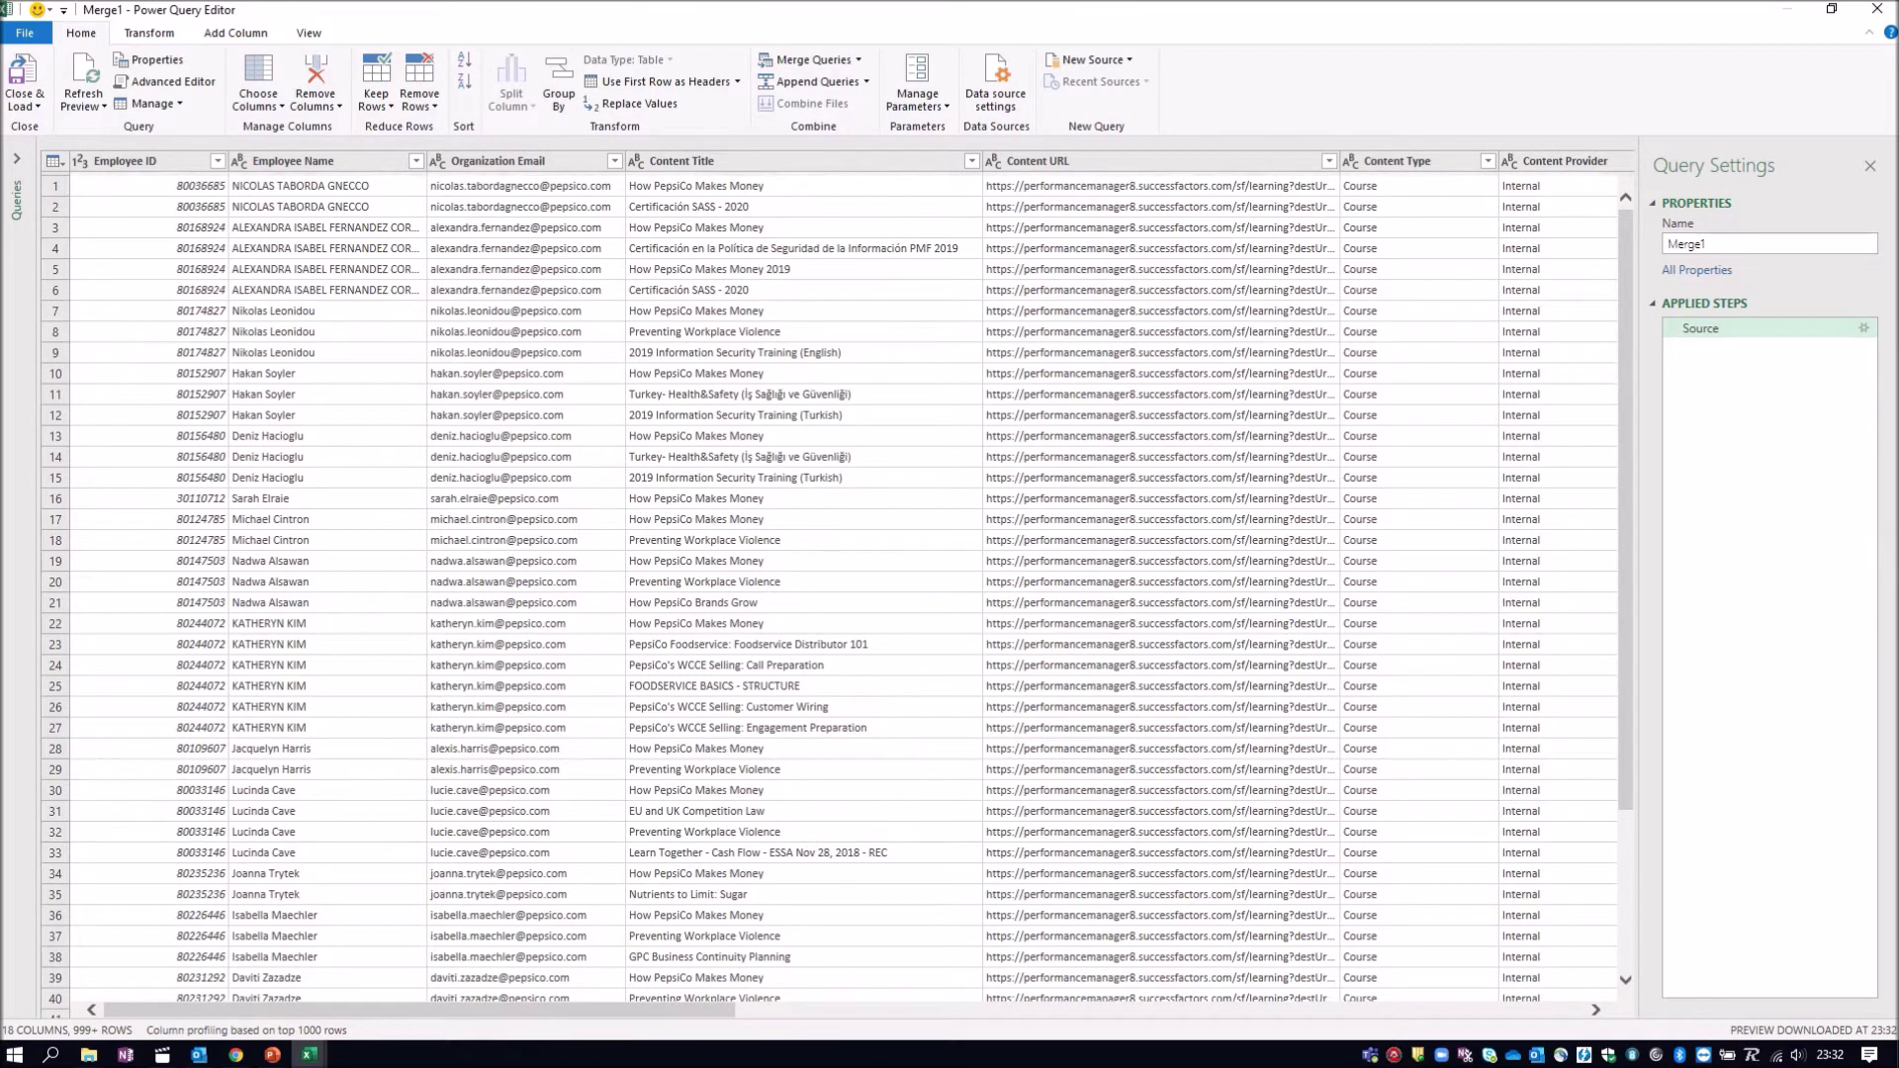
drag(629, 1011, 1477, 1011)
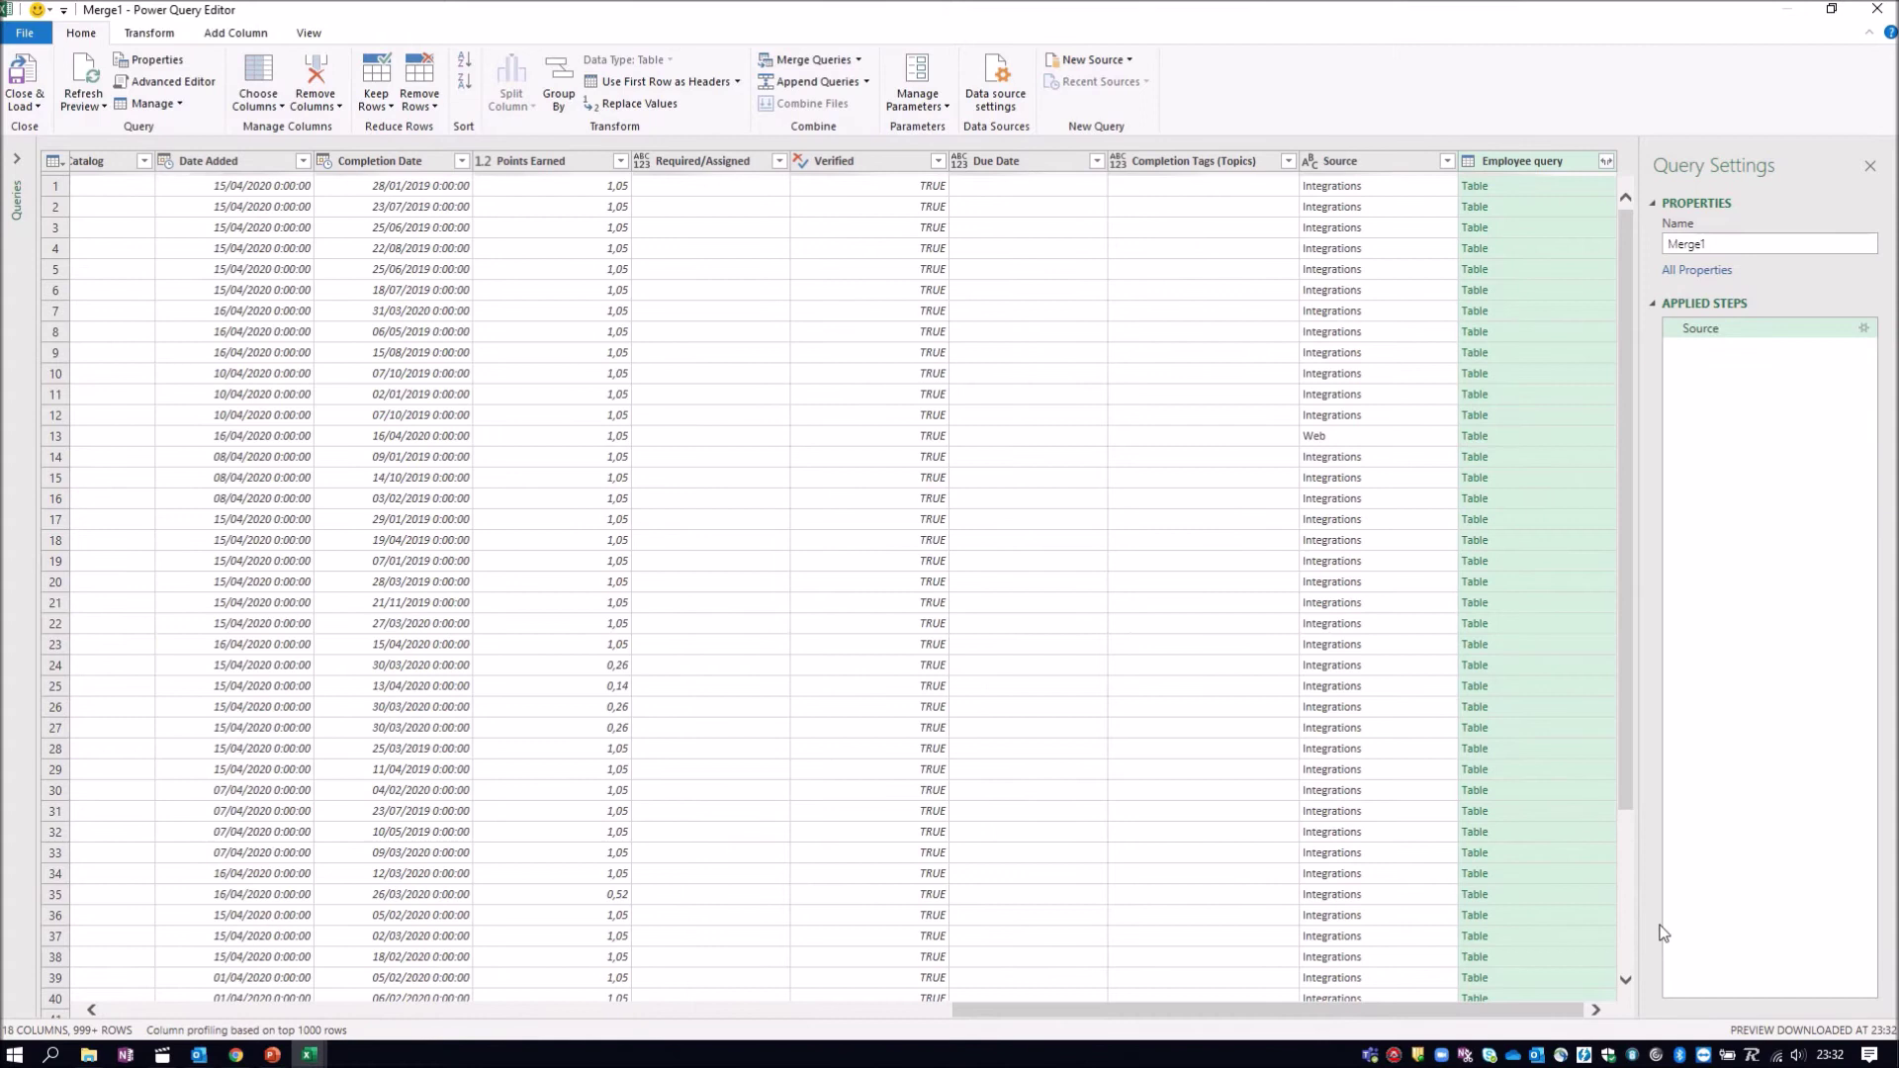
click(1606, 163)
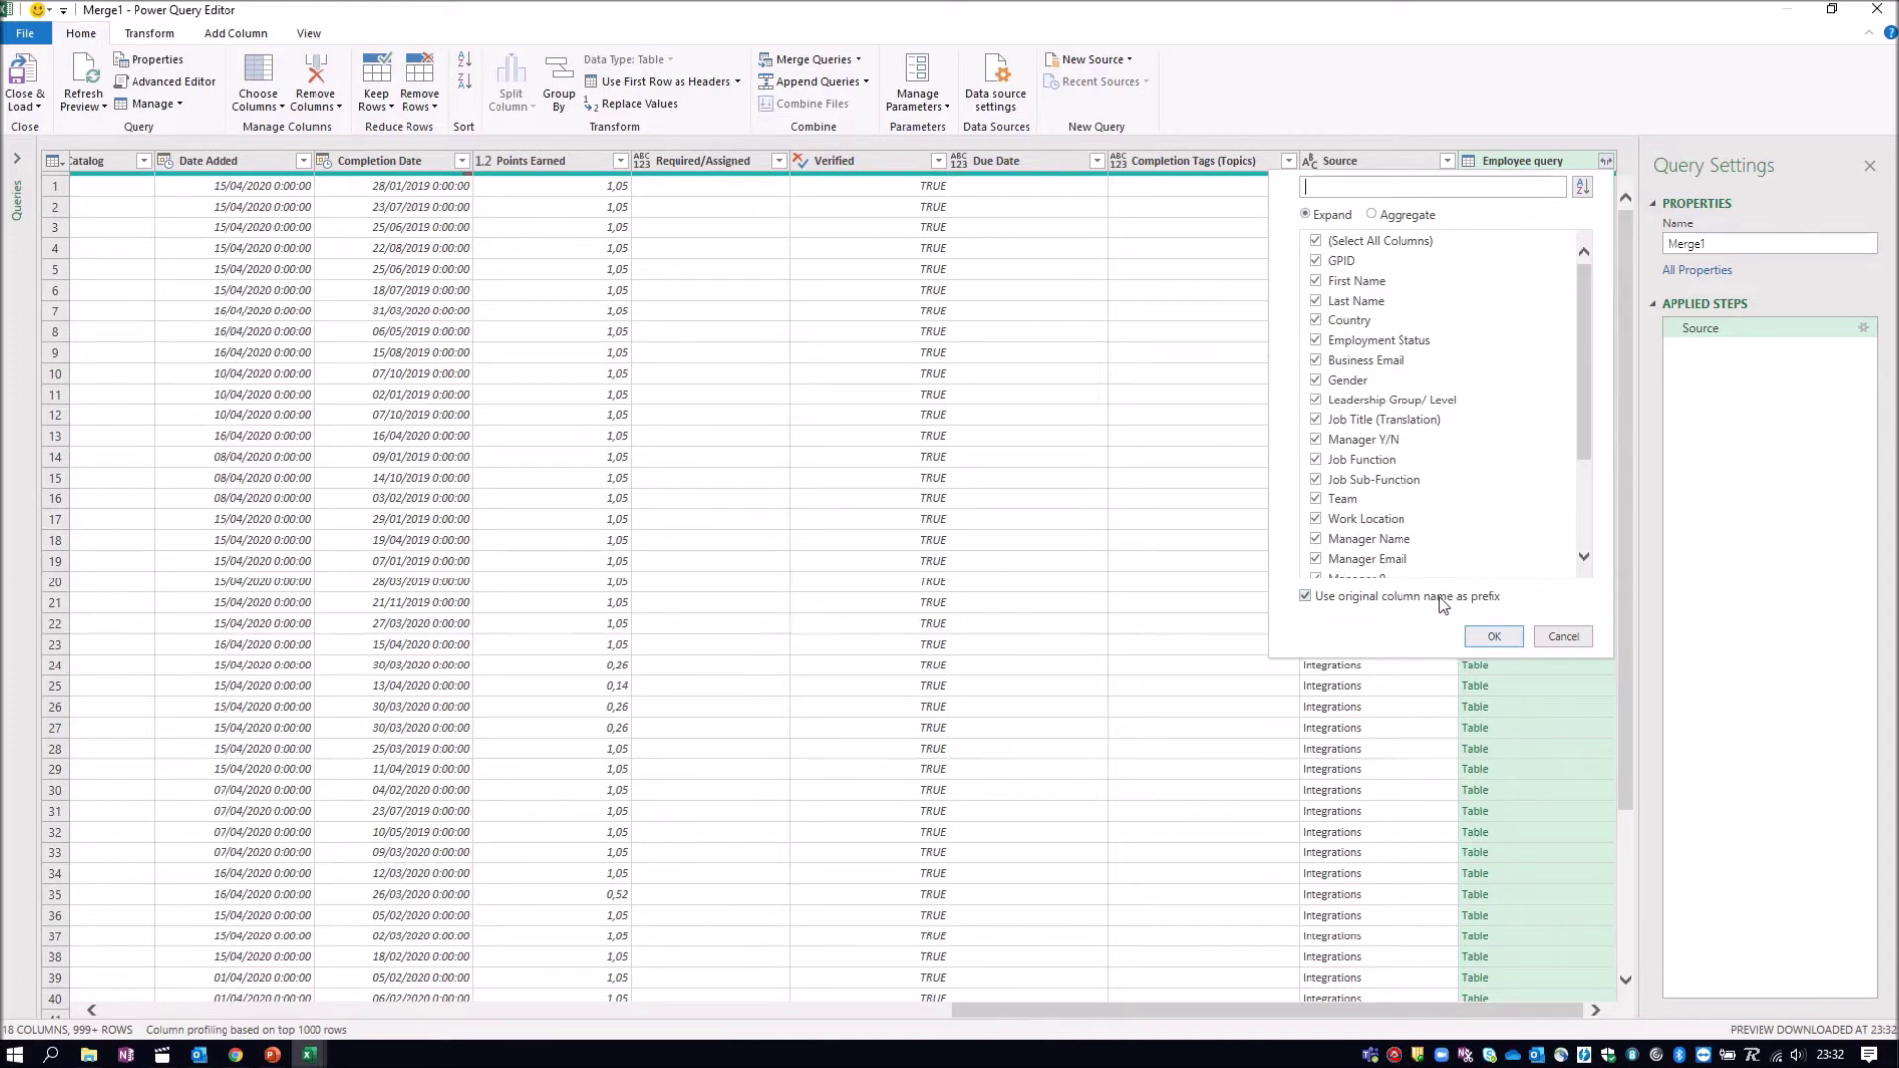
click(1306, 598)
click(1496, 636)
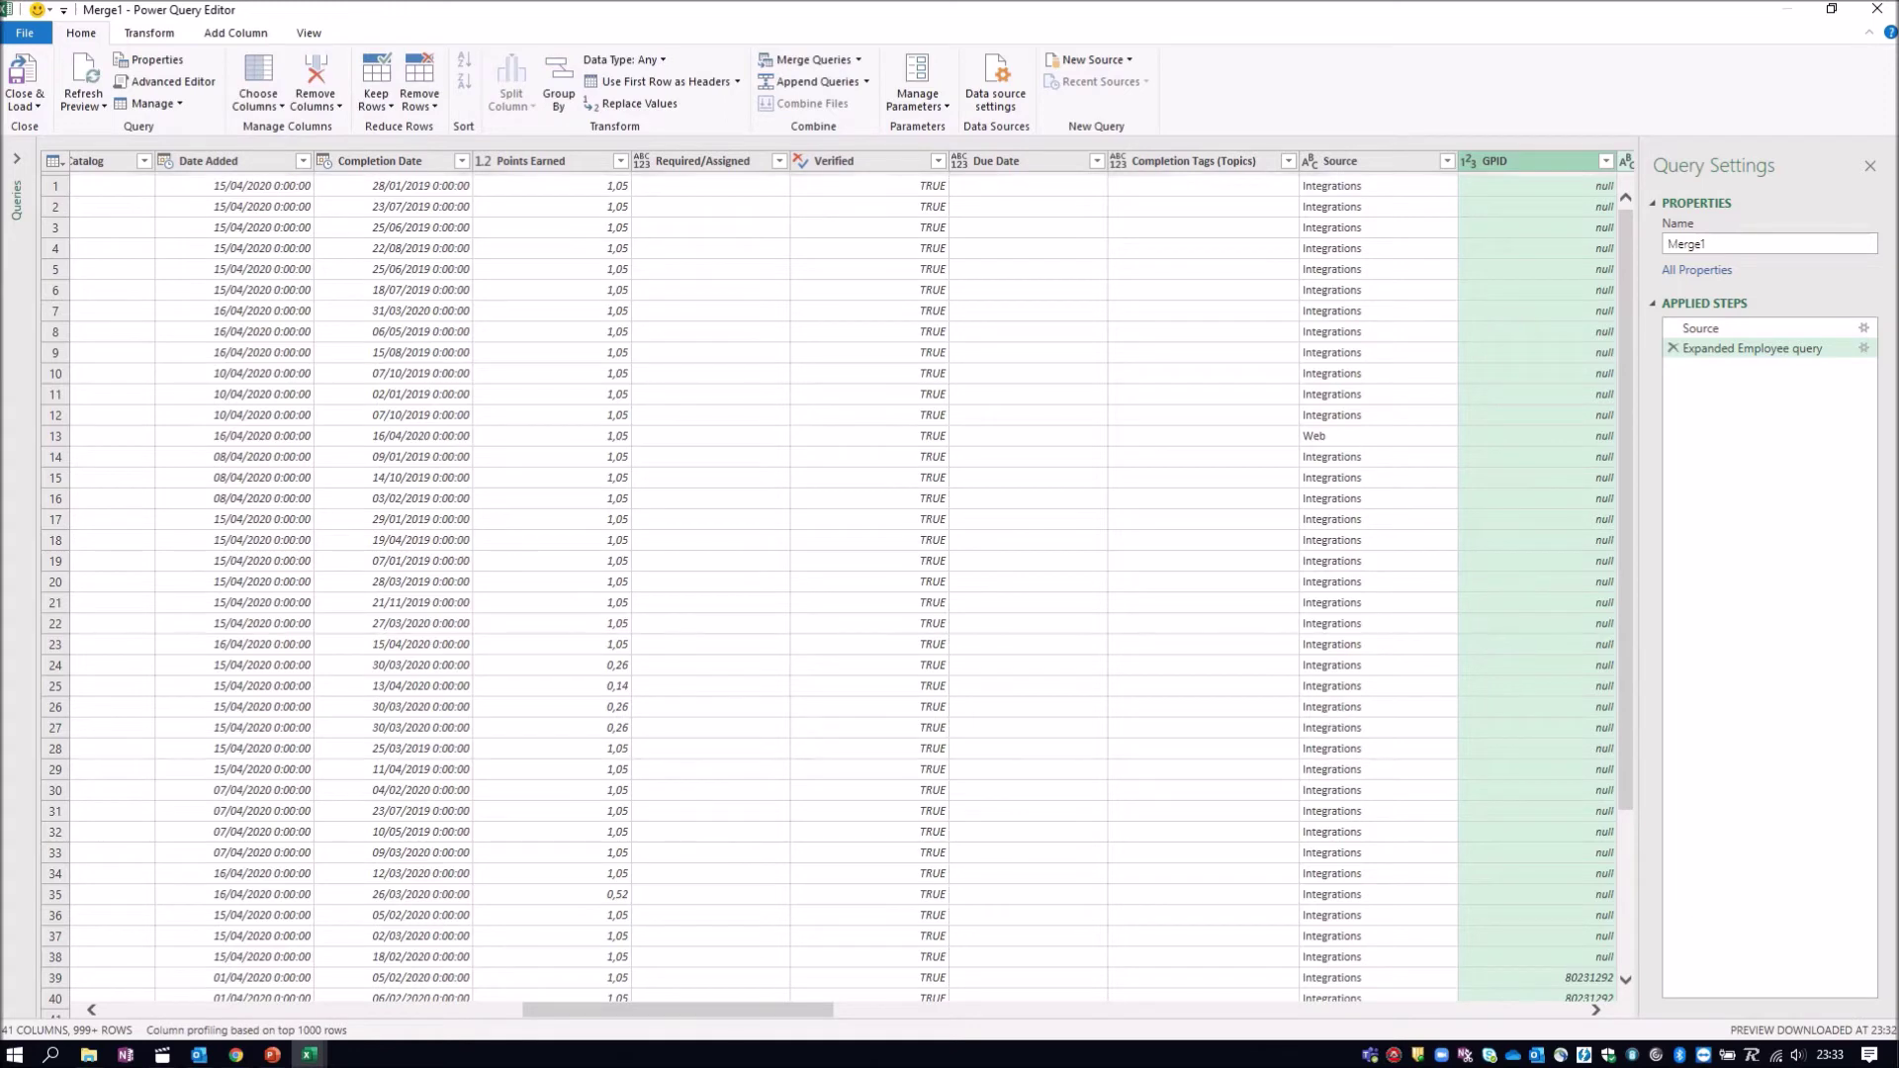
drag(791, 1013, 981, 1019)
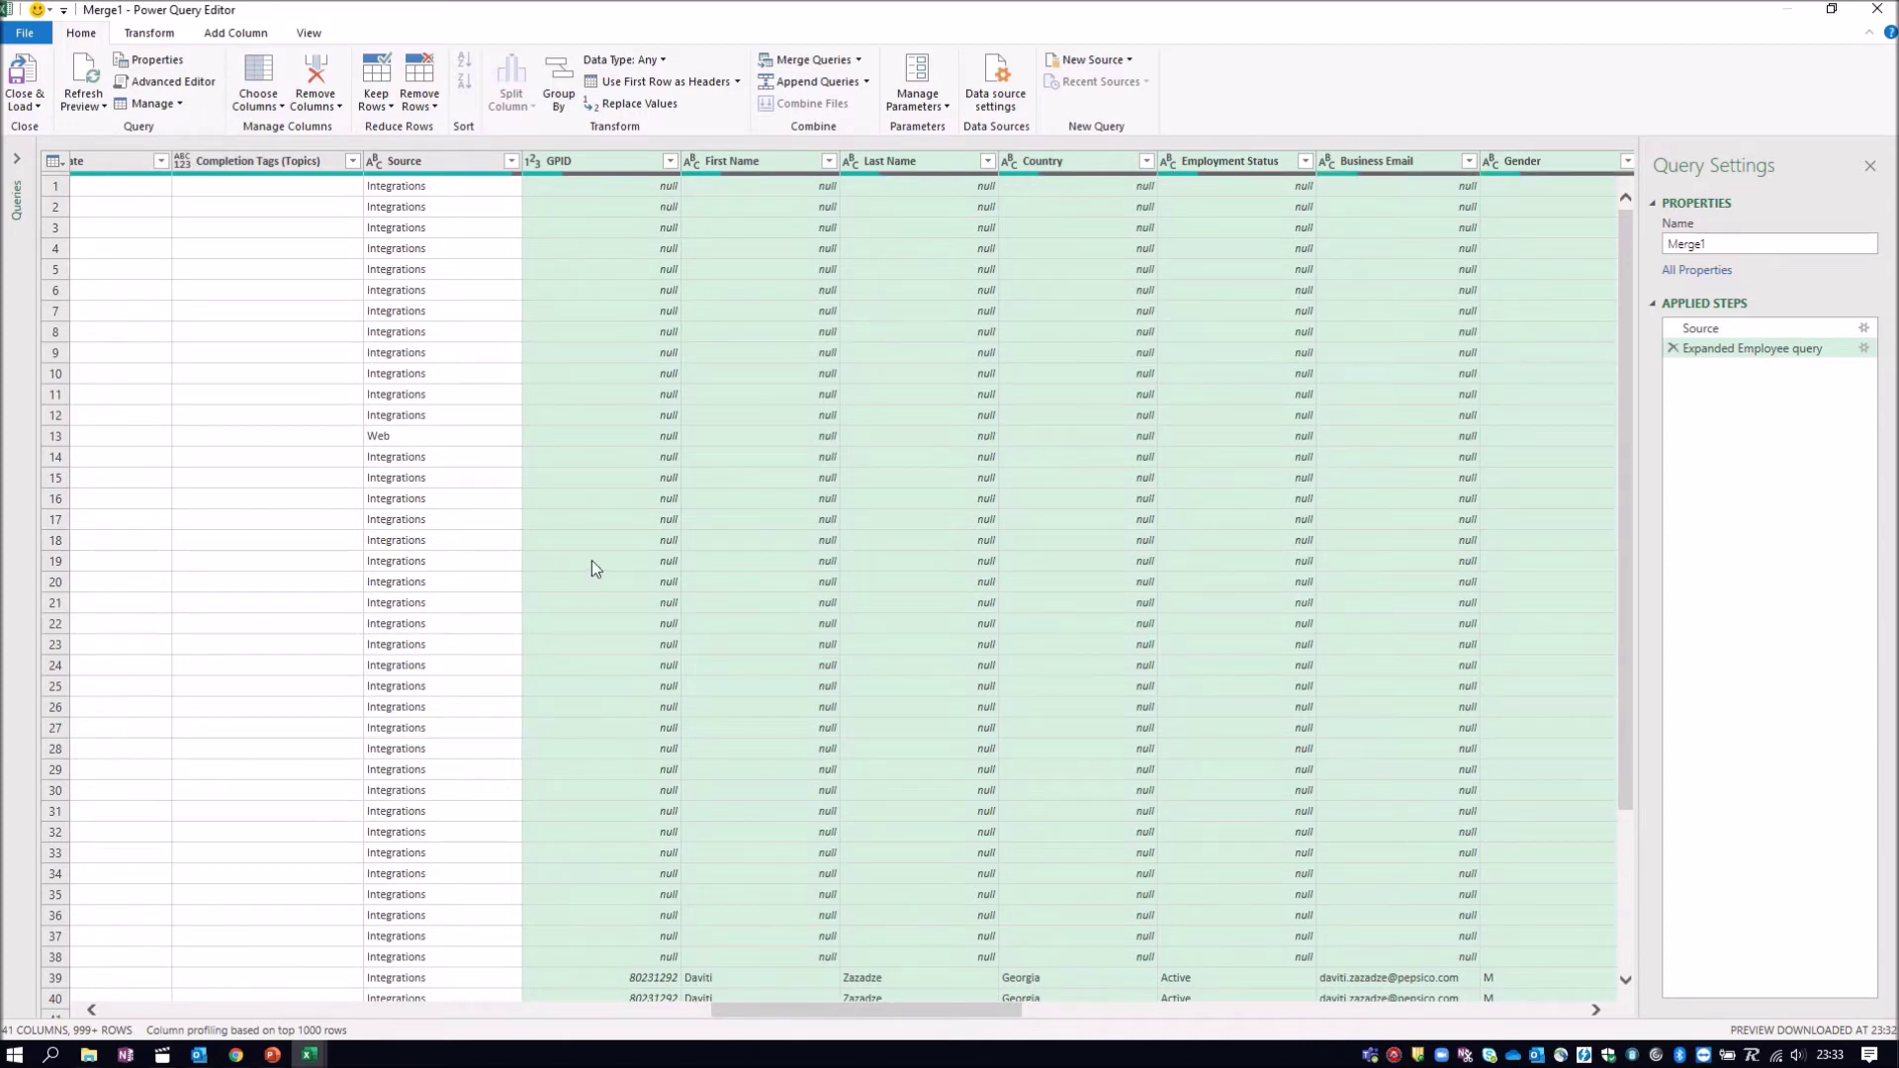
scroll(672, 613, down, 2)
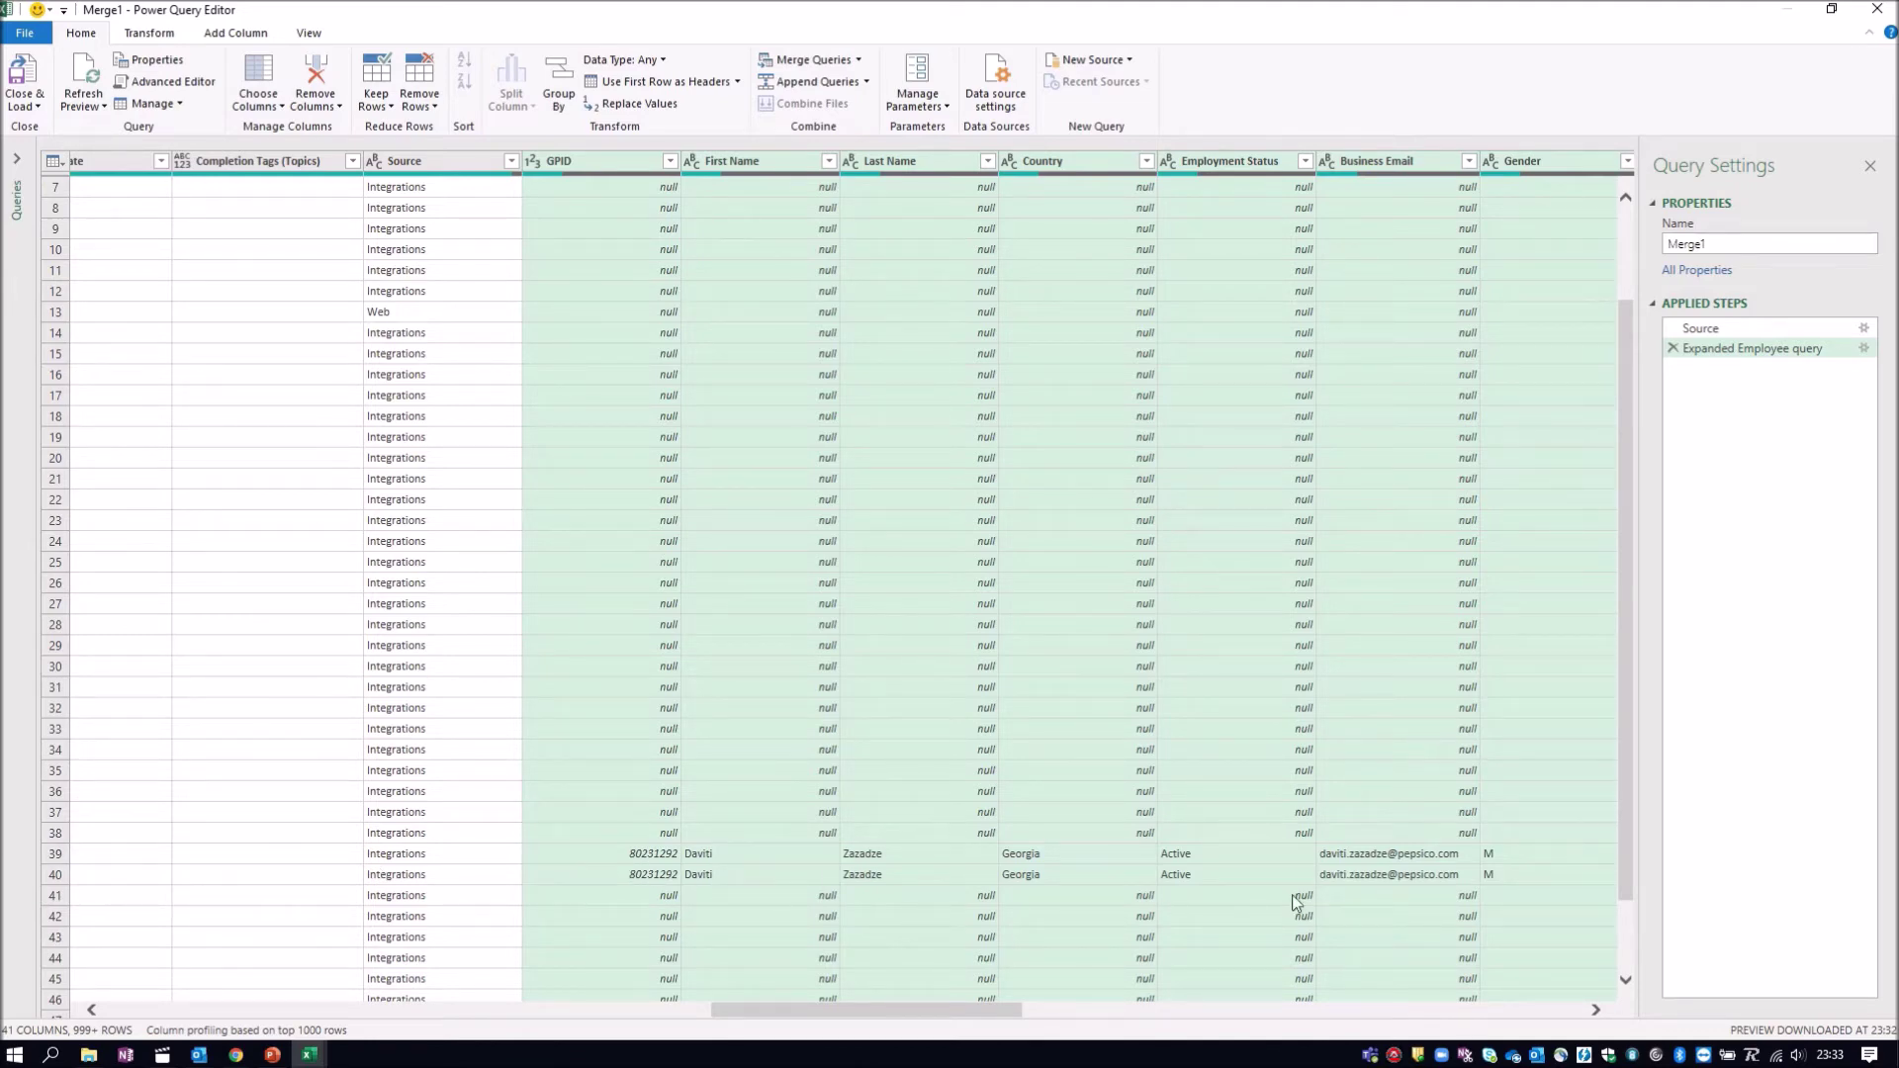
Filter out the rows with an empty GPID from the merged query
scroll(781, 629, up, 2)
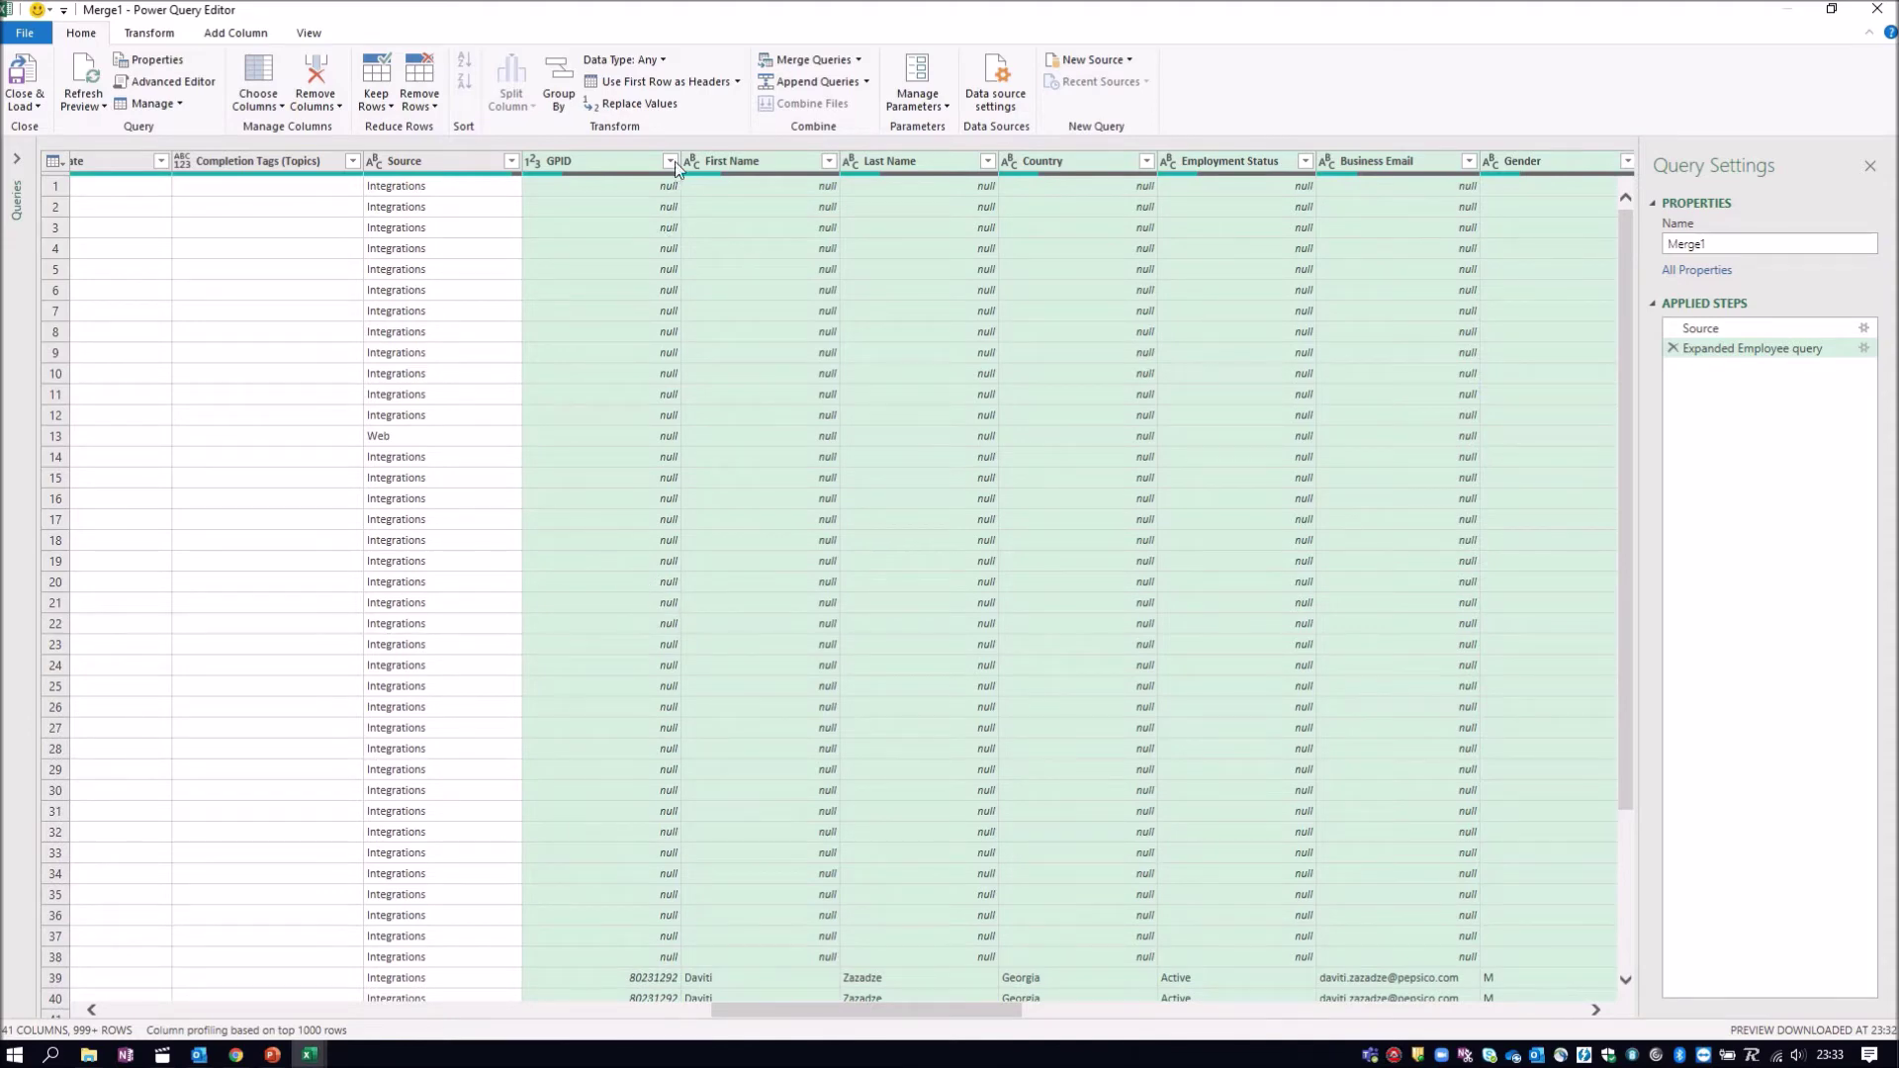
scroll(727, 594, down, 3)
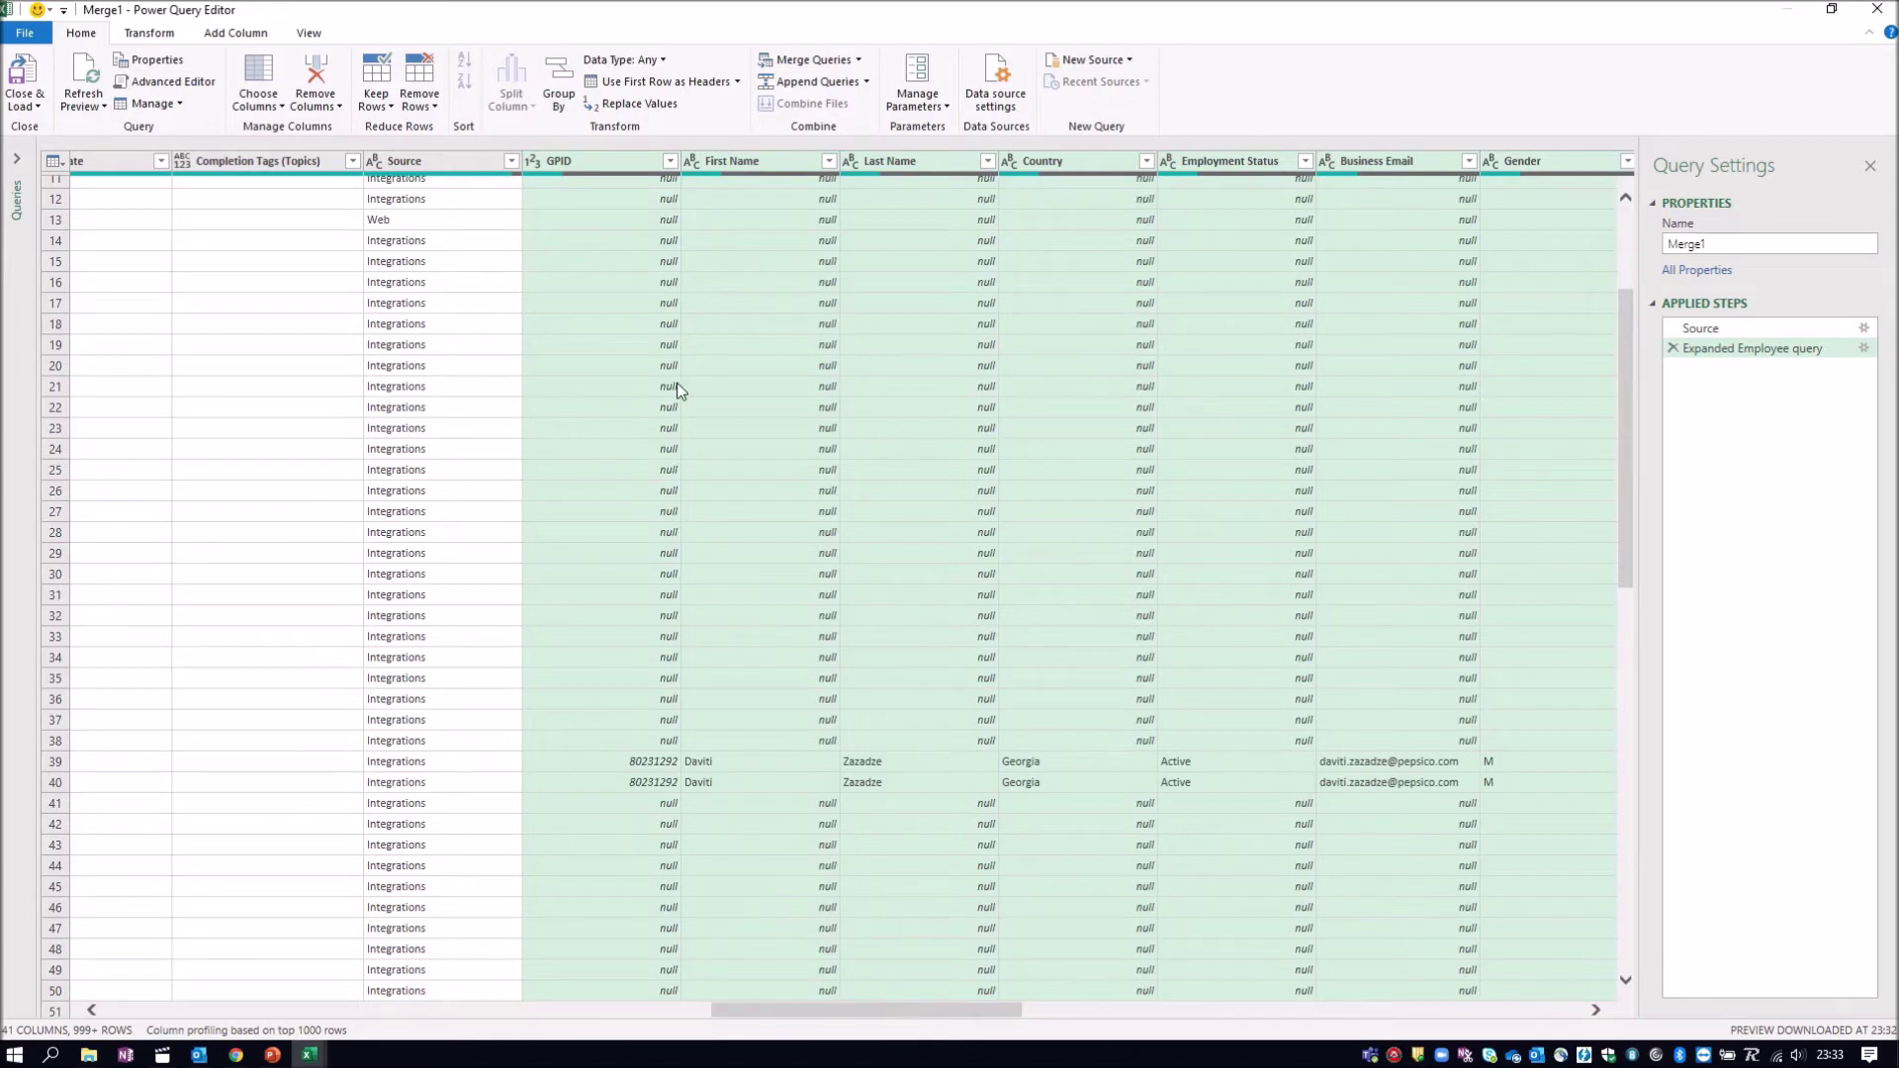
scroll(682, 853, up, 4)
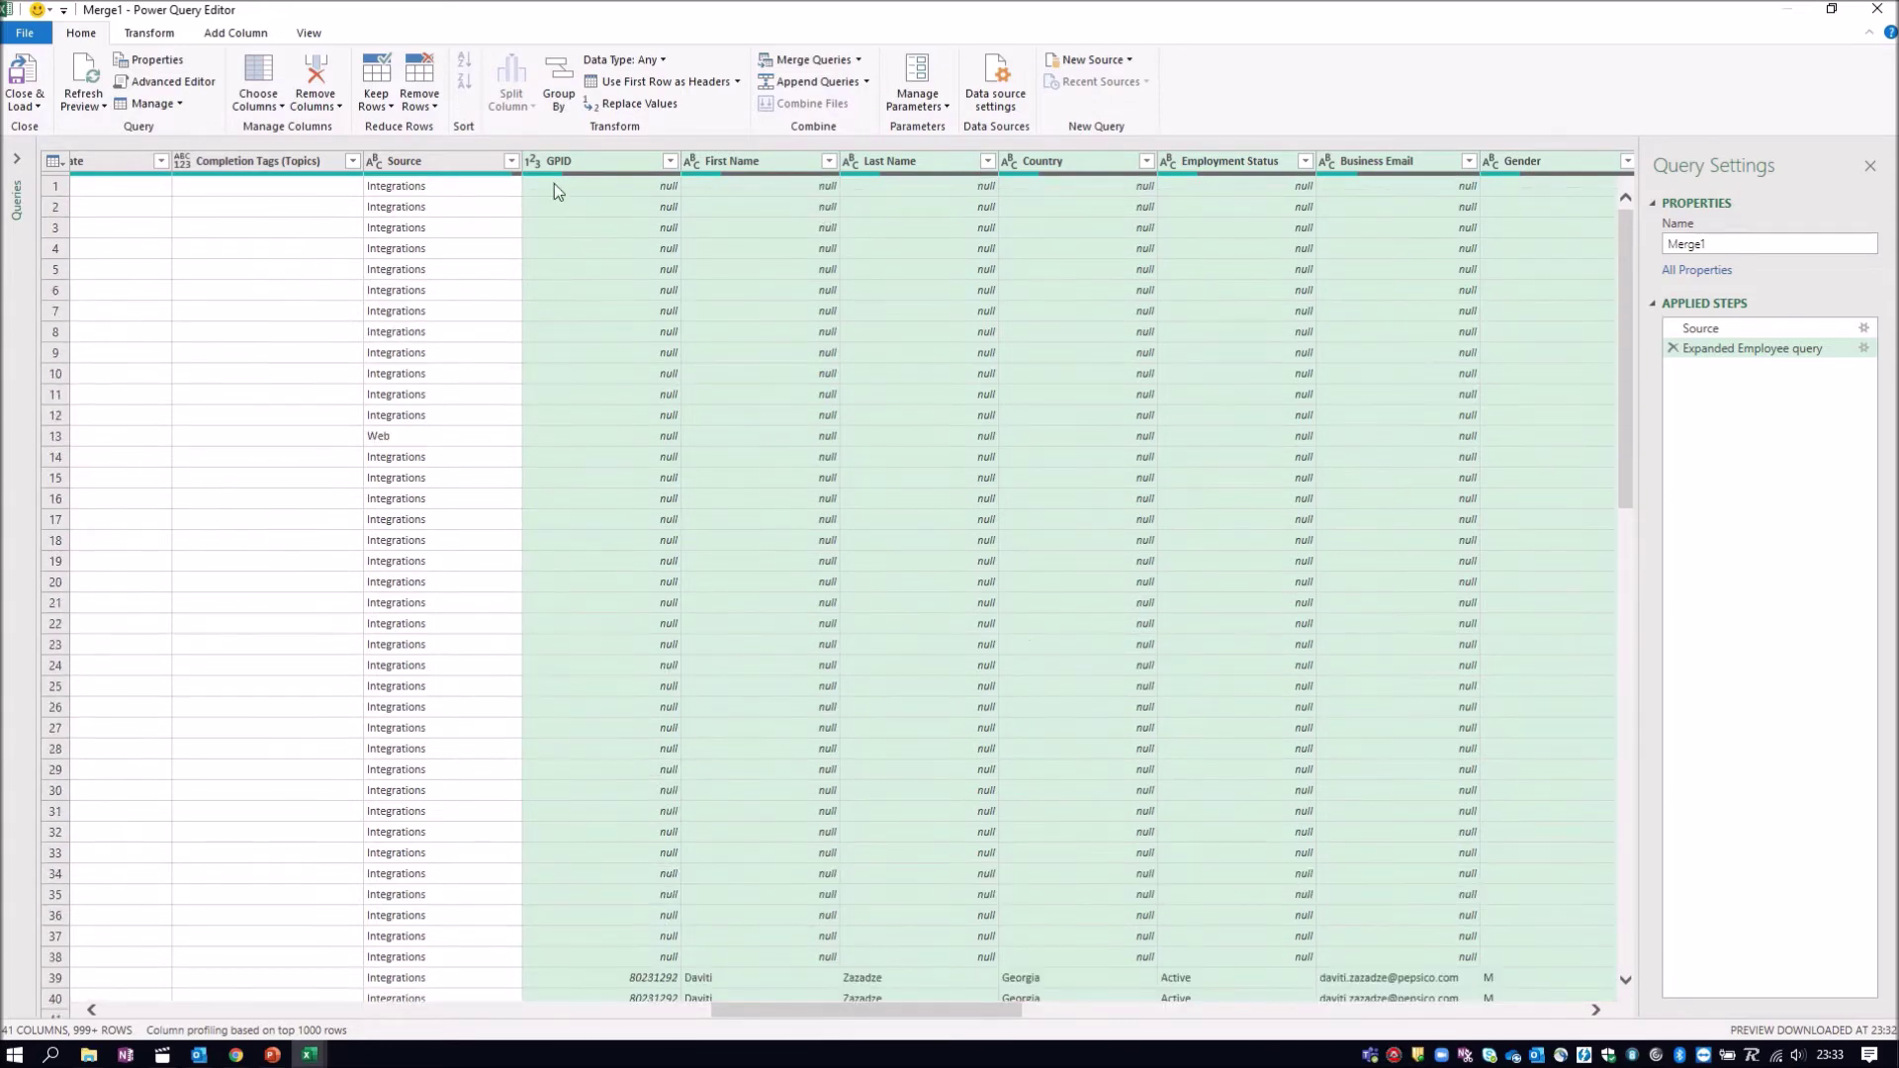
click(670, 161)
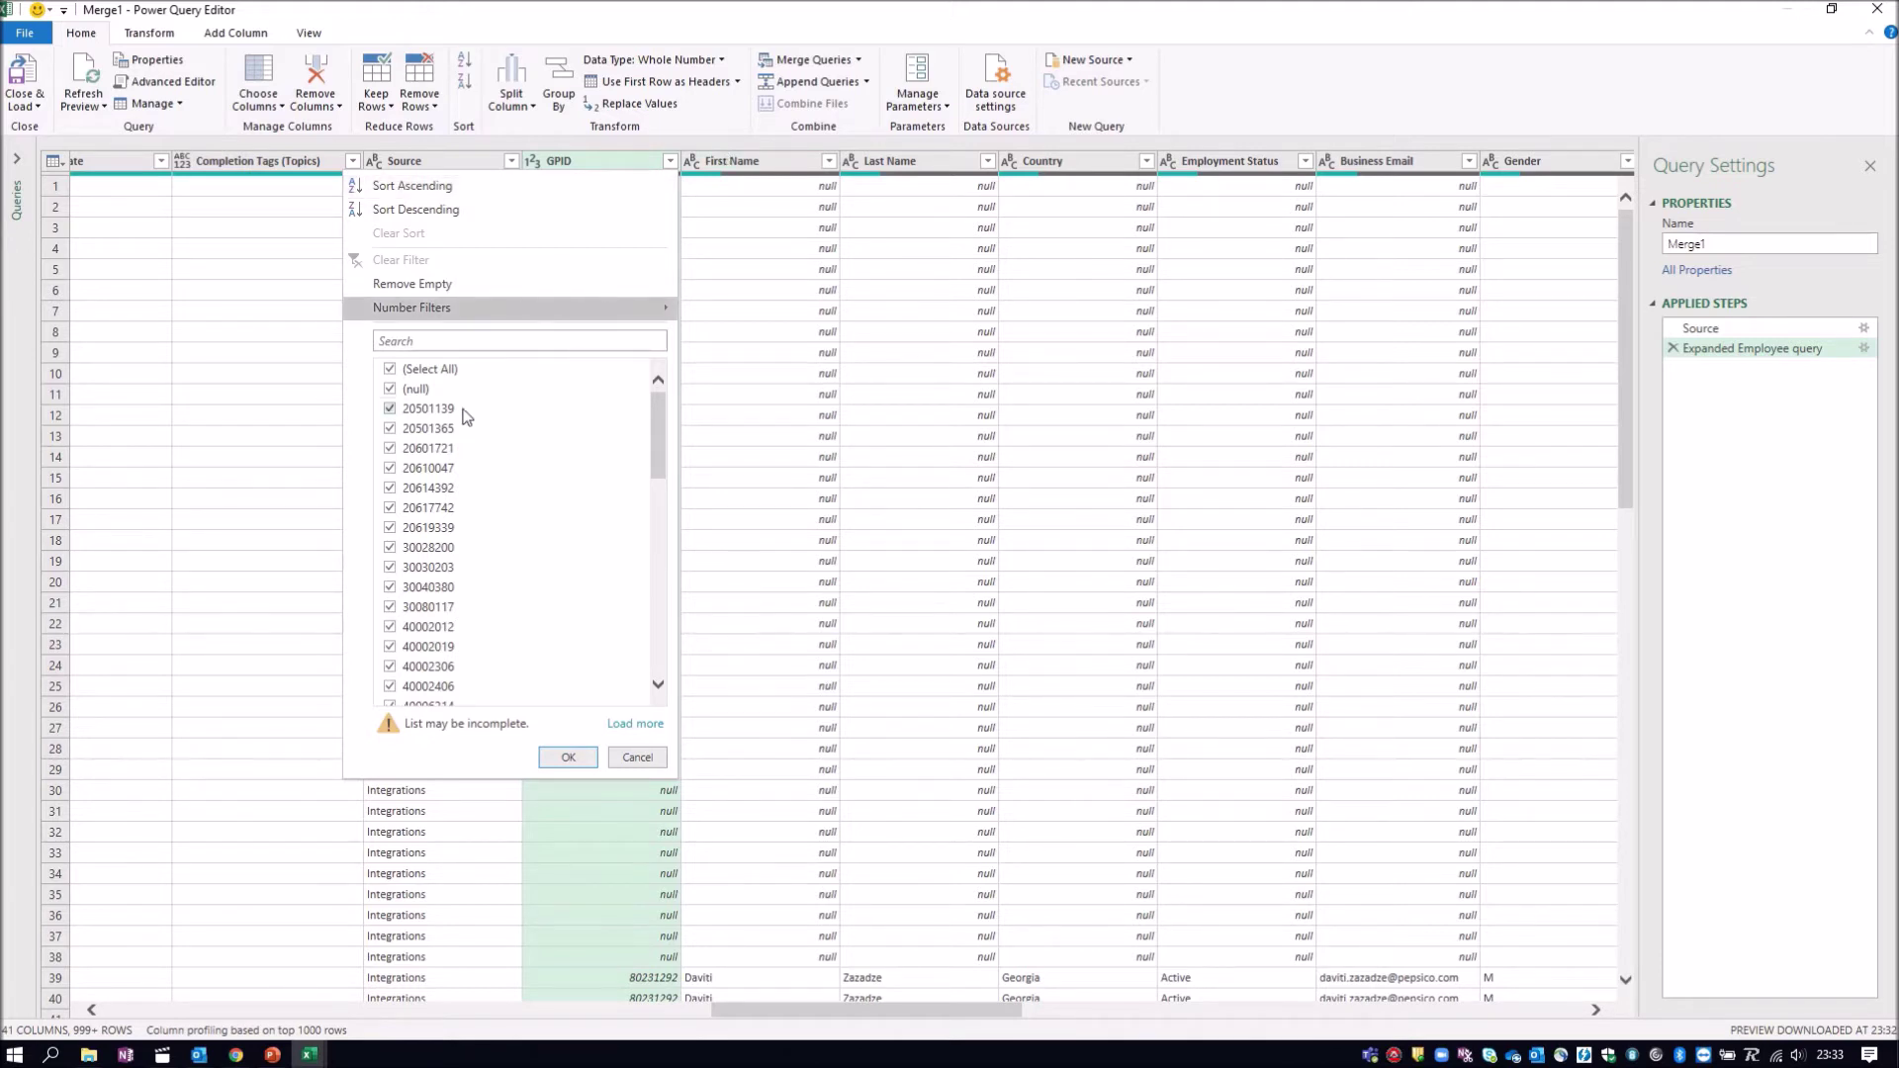
click(459, 287)
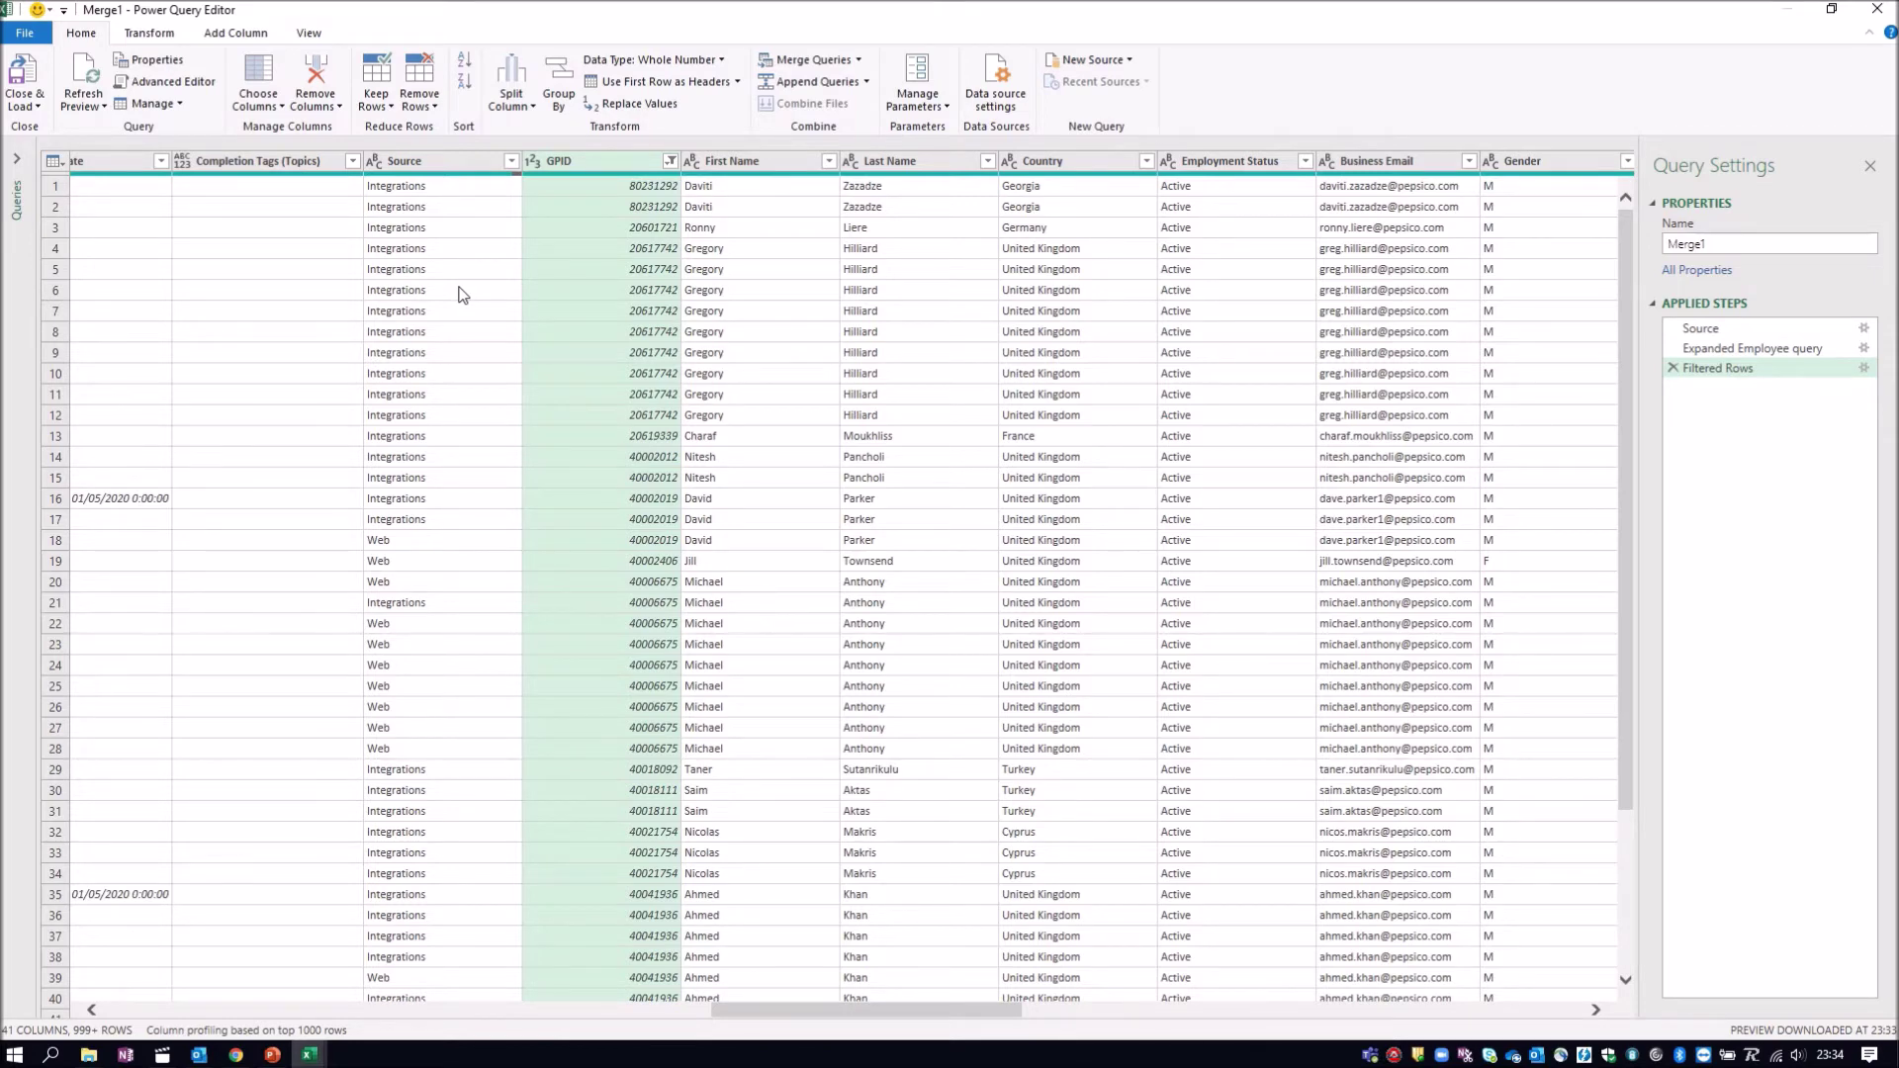
Close the Power Query Editor and load the merged query into a new worksheet
drag(981, 1019, 388, 997)
click(24, 79)
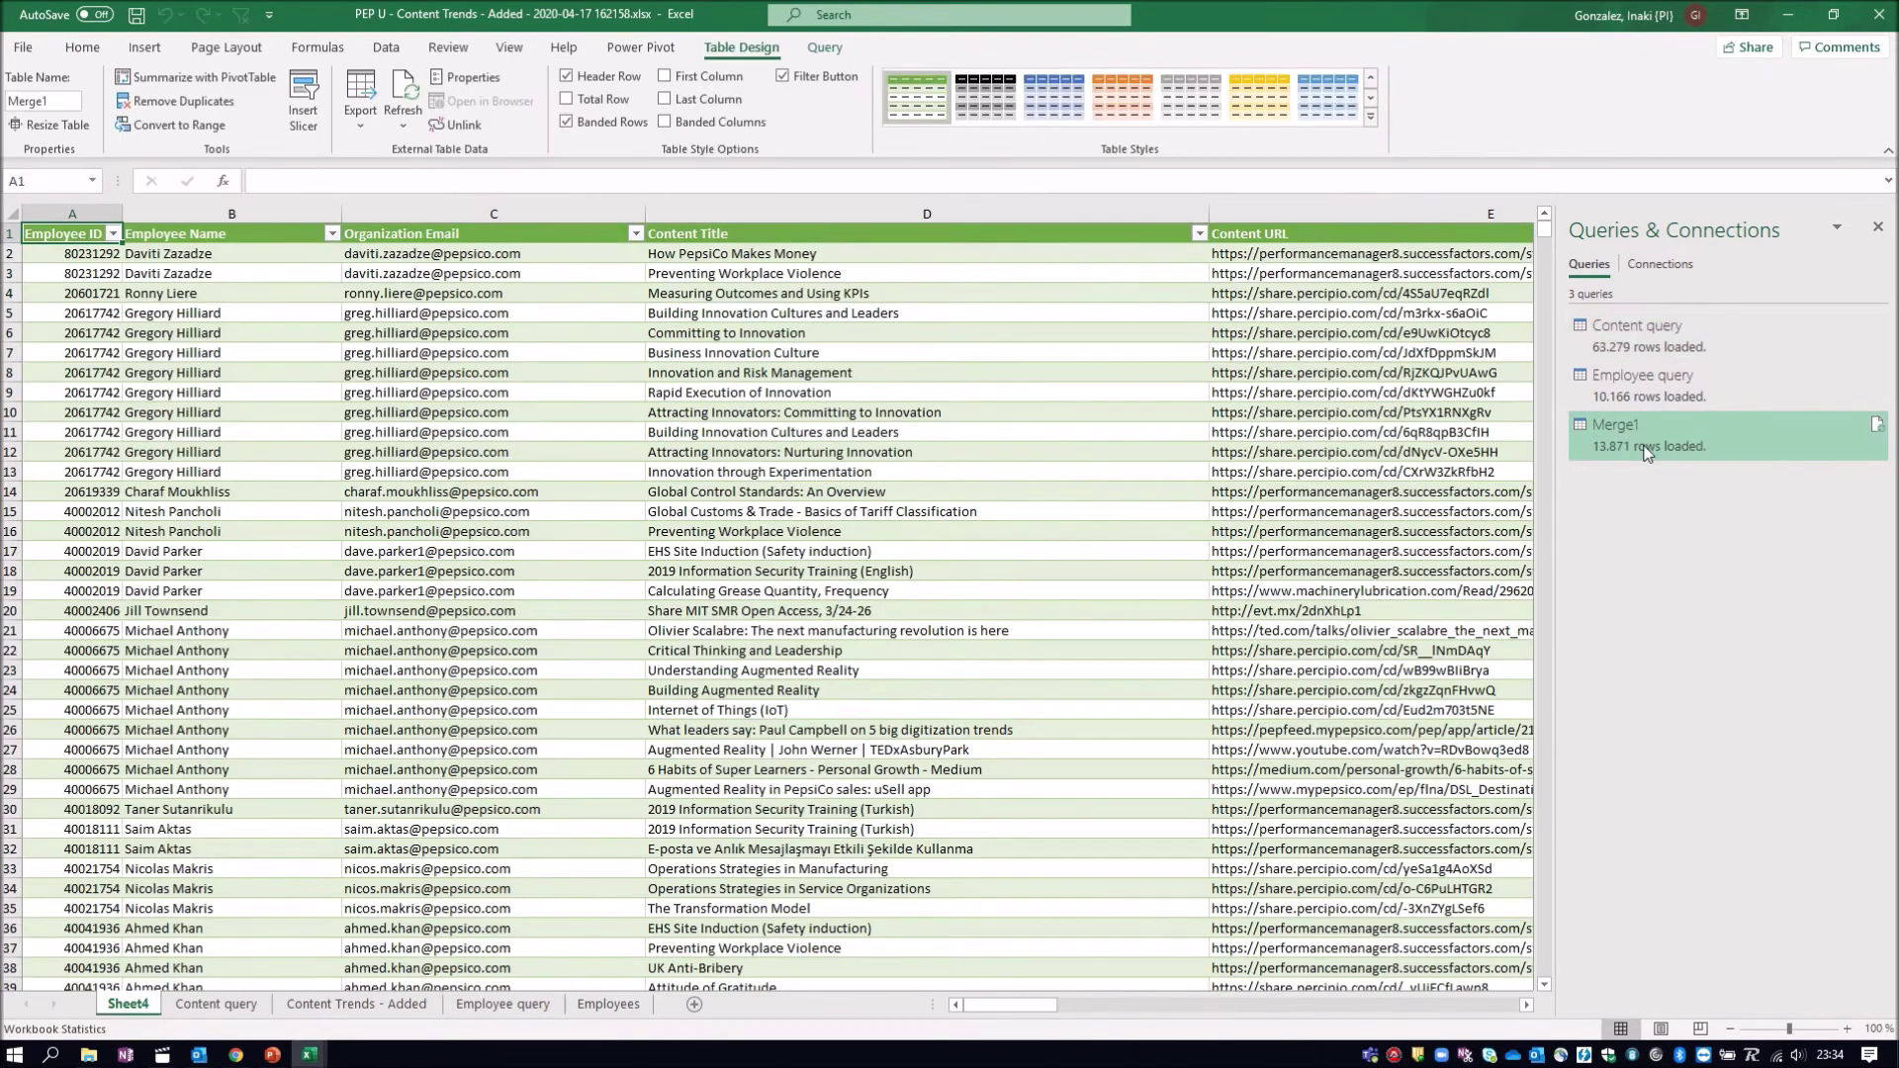
mouse_move(1645, 453)
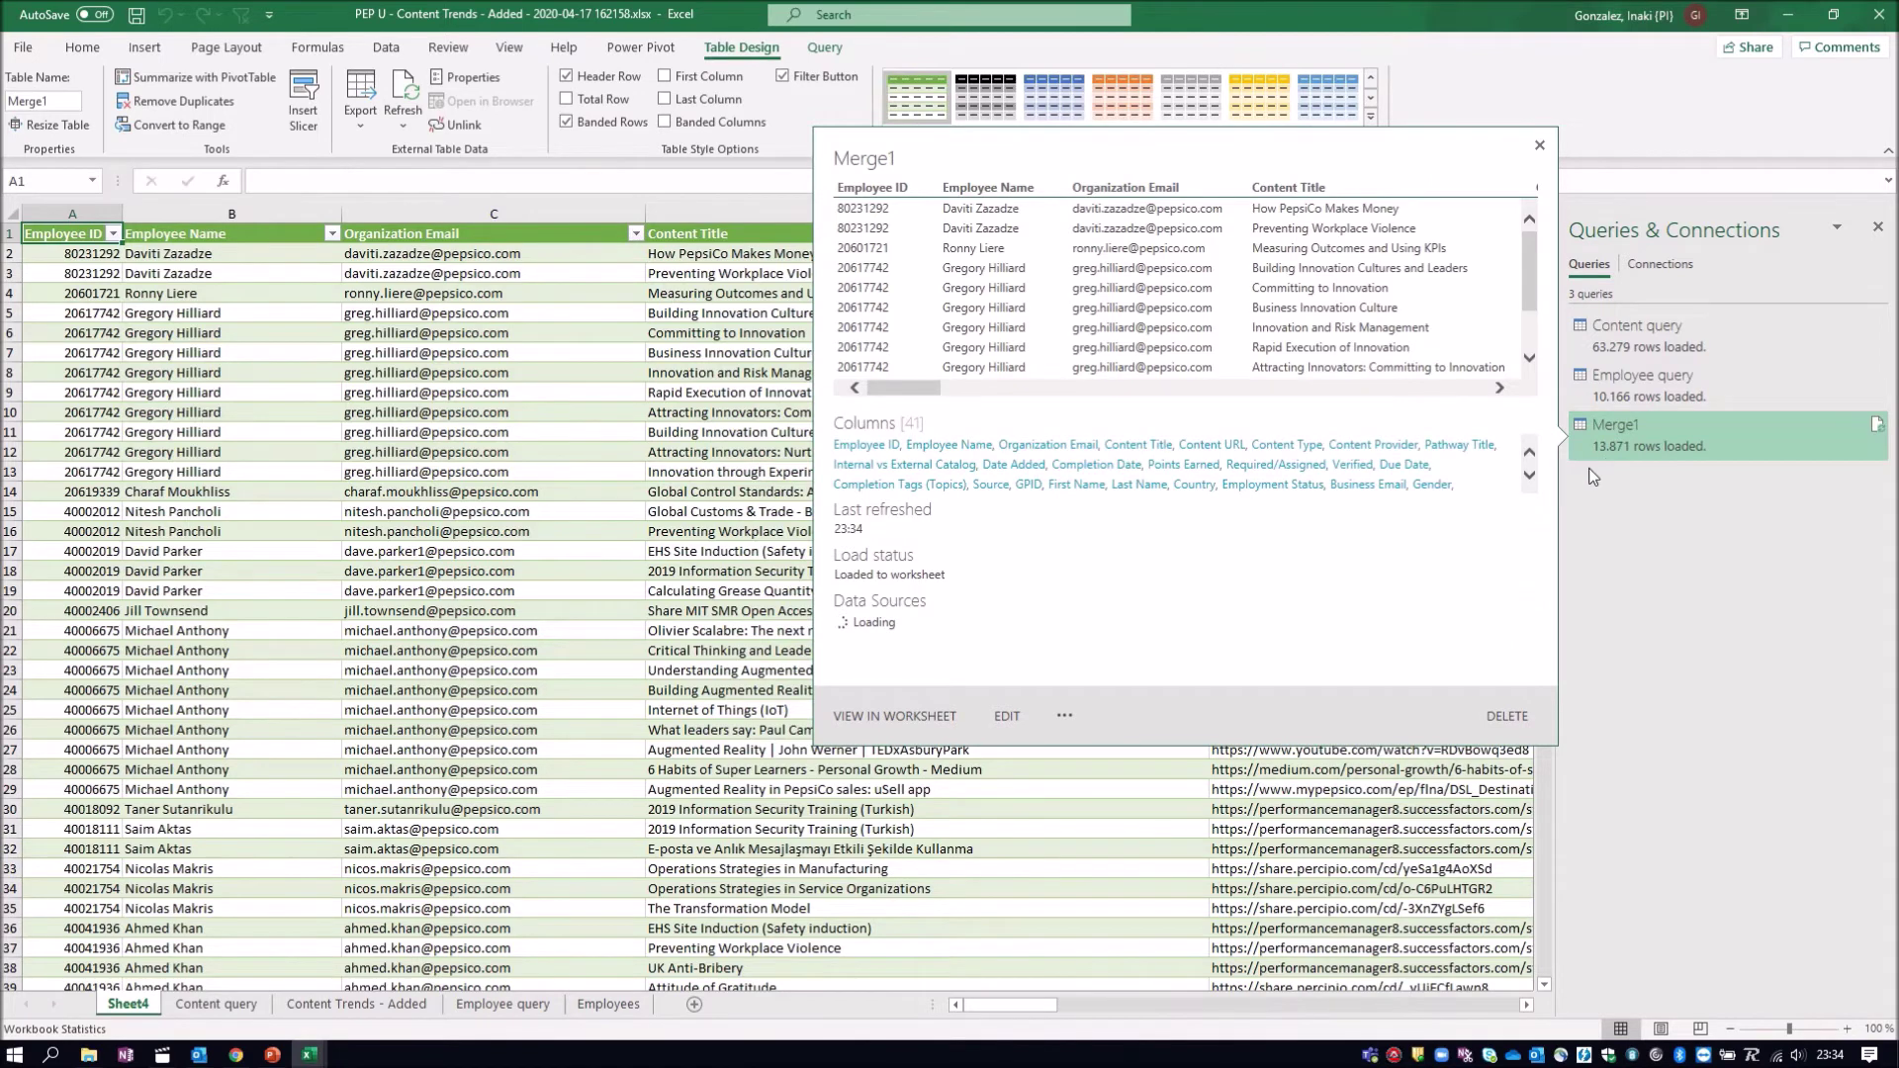
Rename the worksheet holding the merged data as Merge and save the workbook
double_click(140, 1004)
text(Merge)
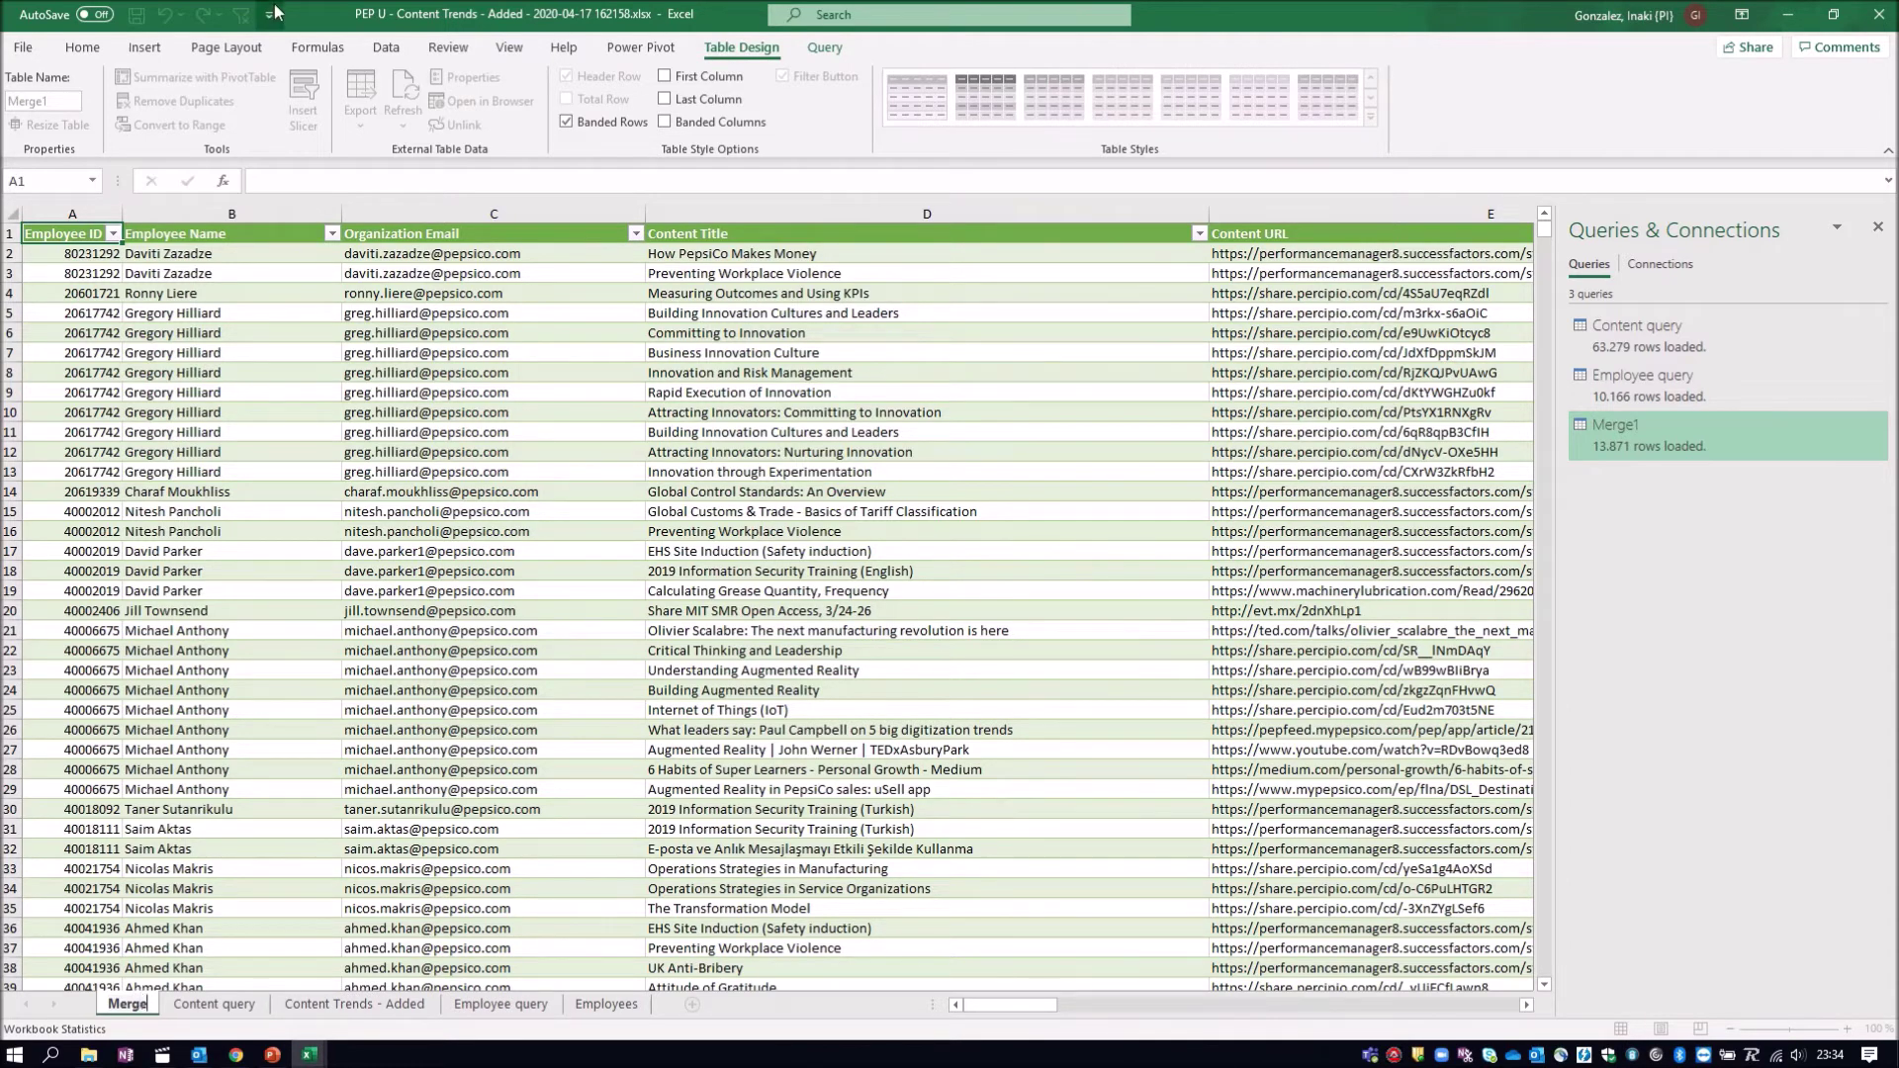
click(24, 50)
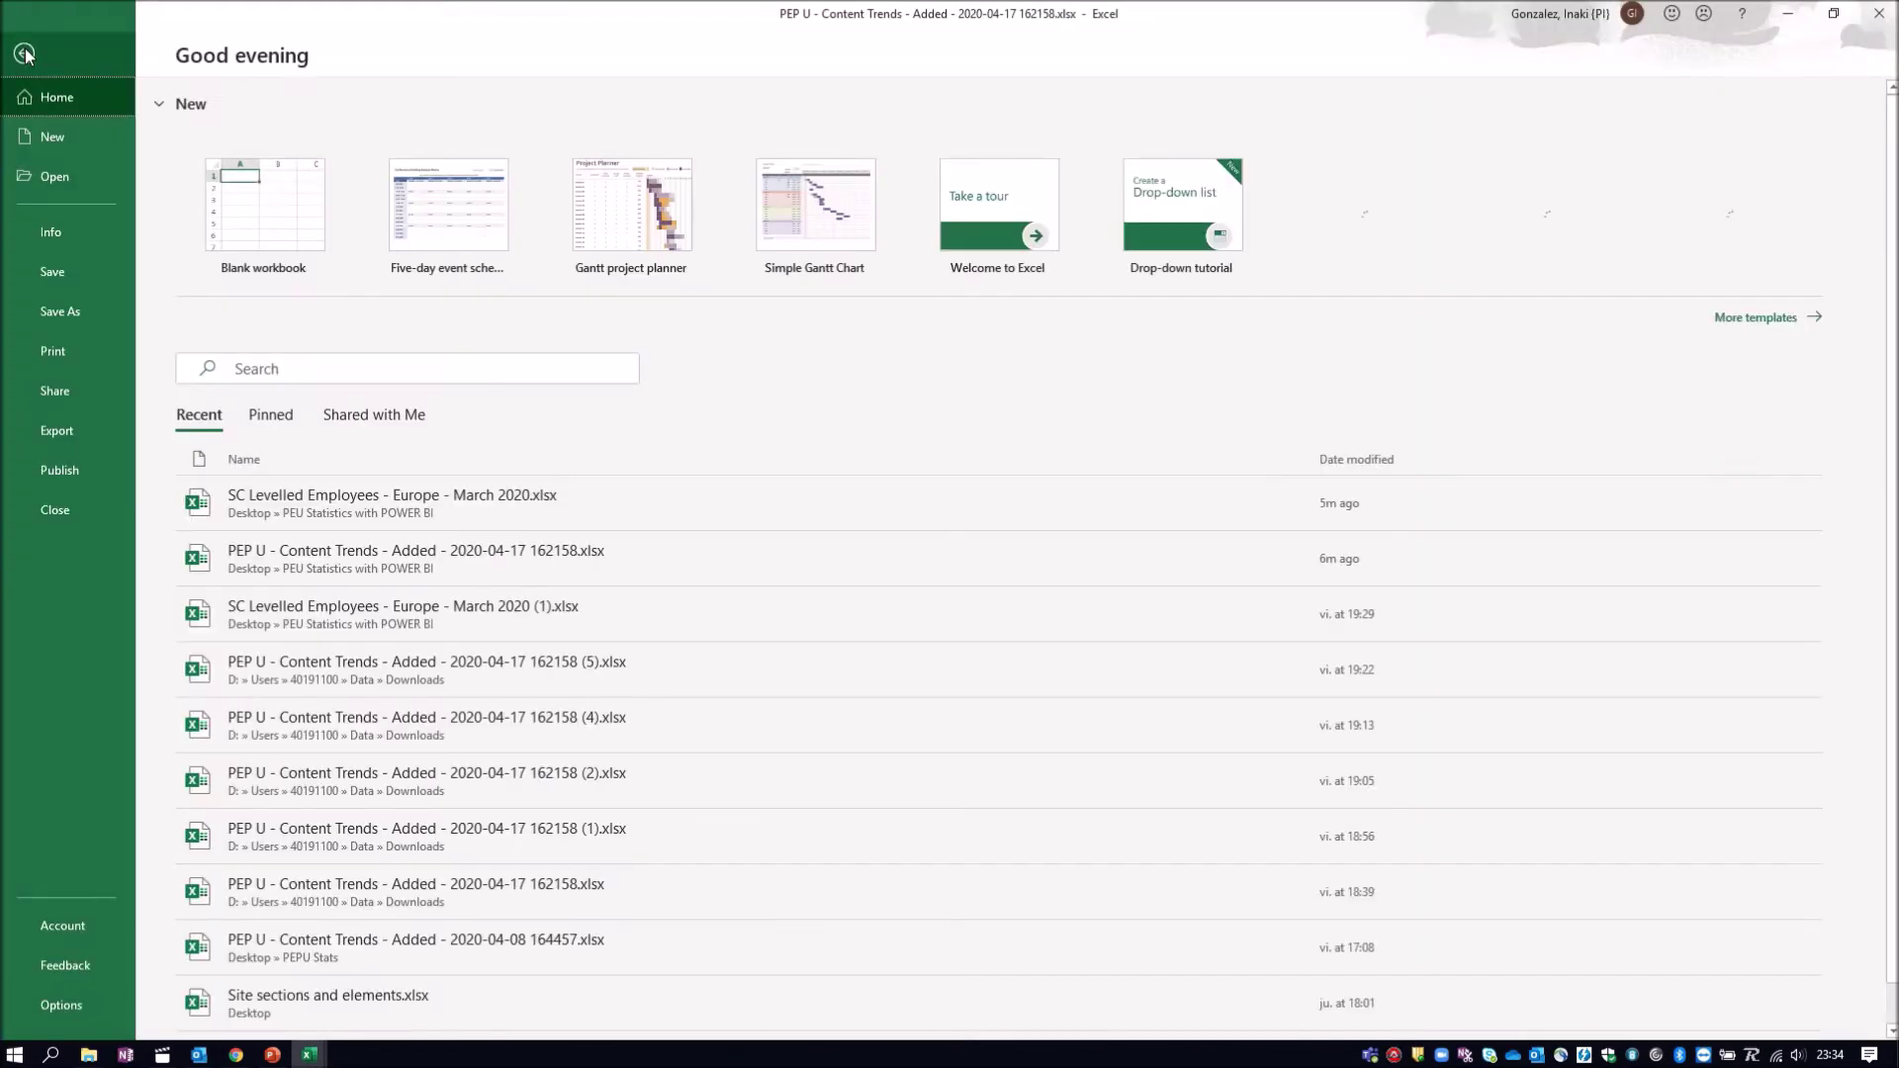
click(47, 271)
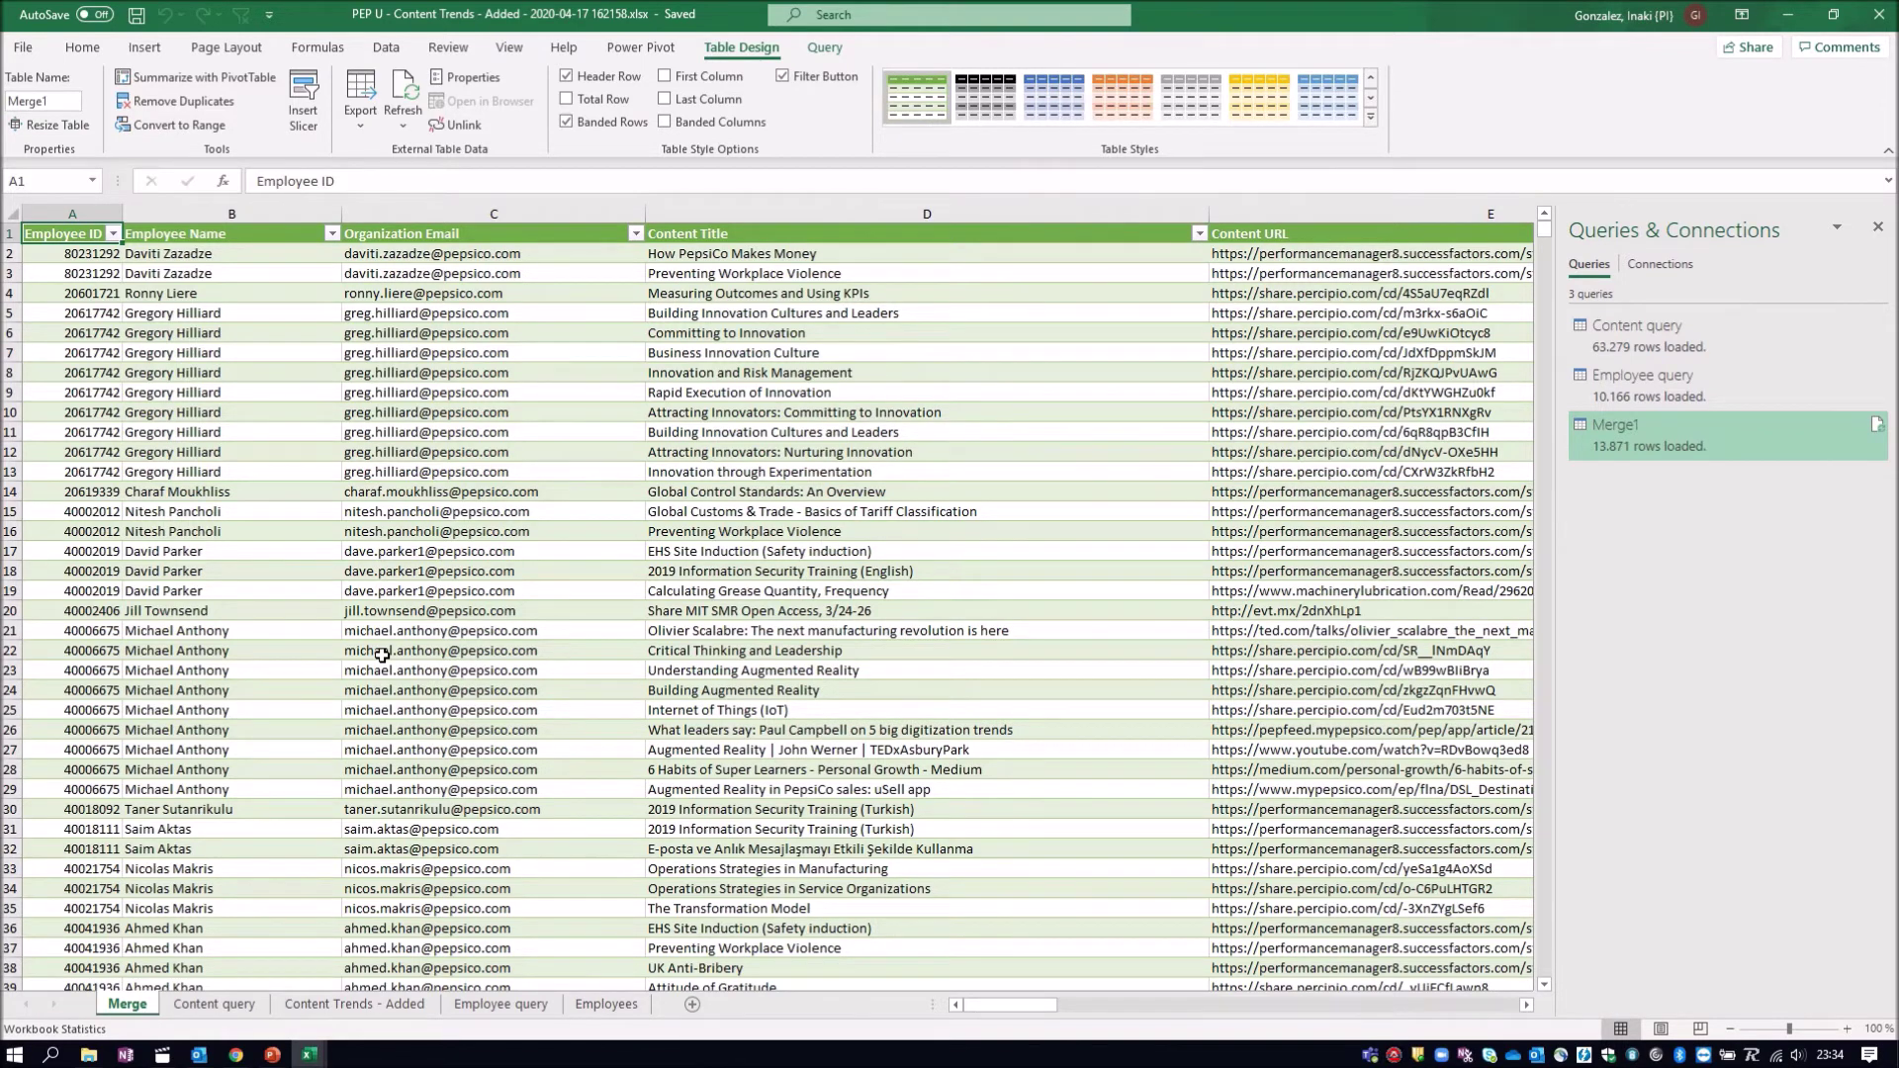
text(,)
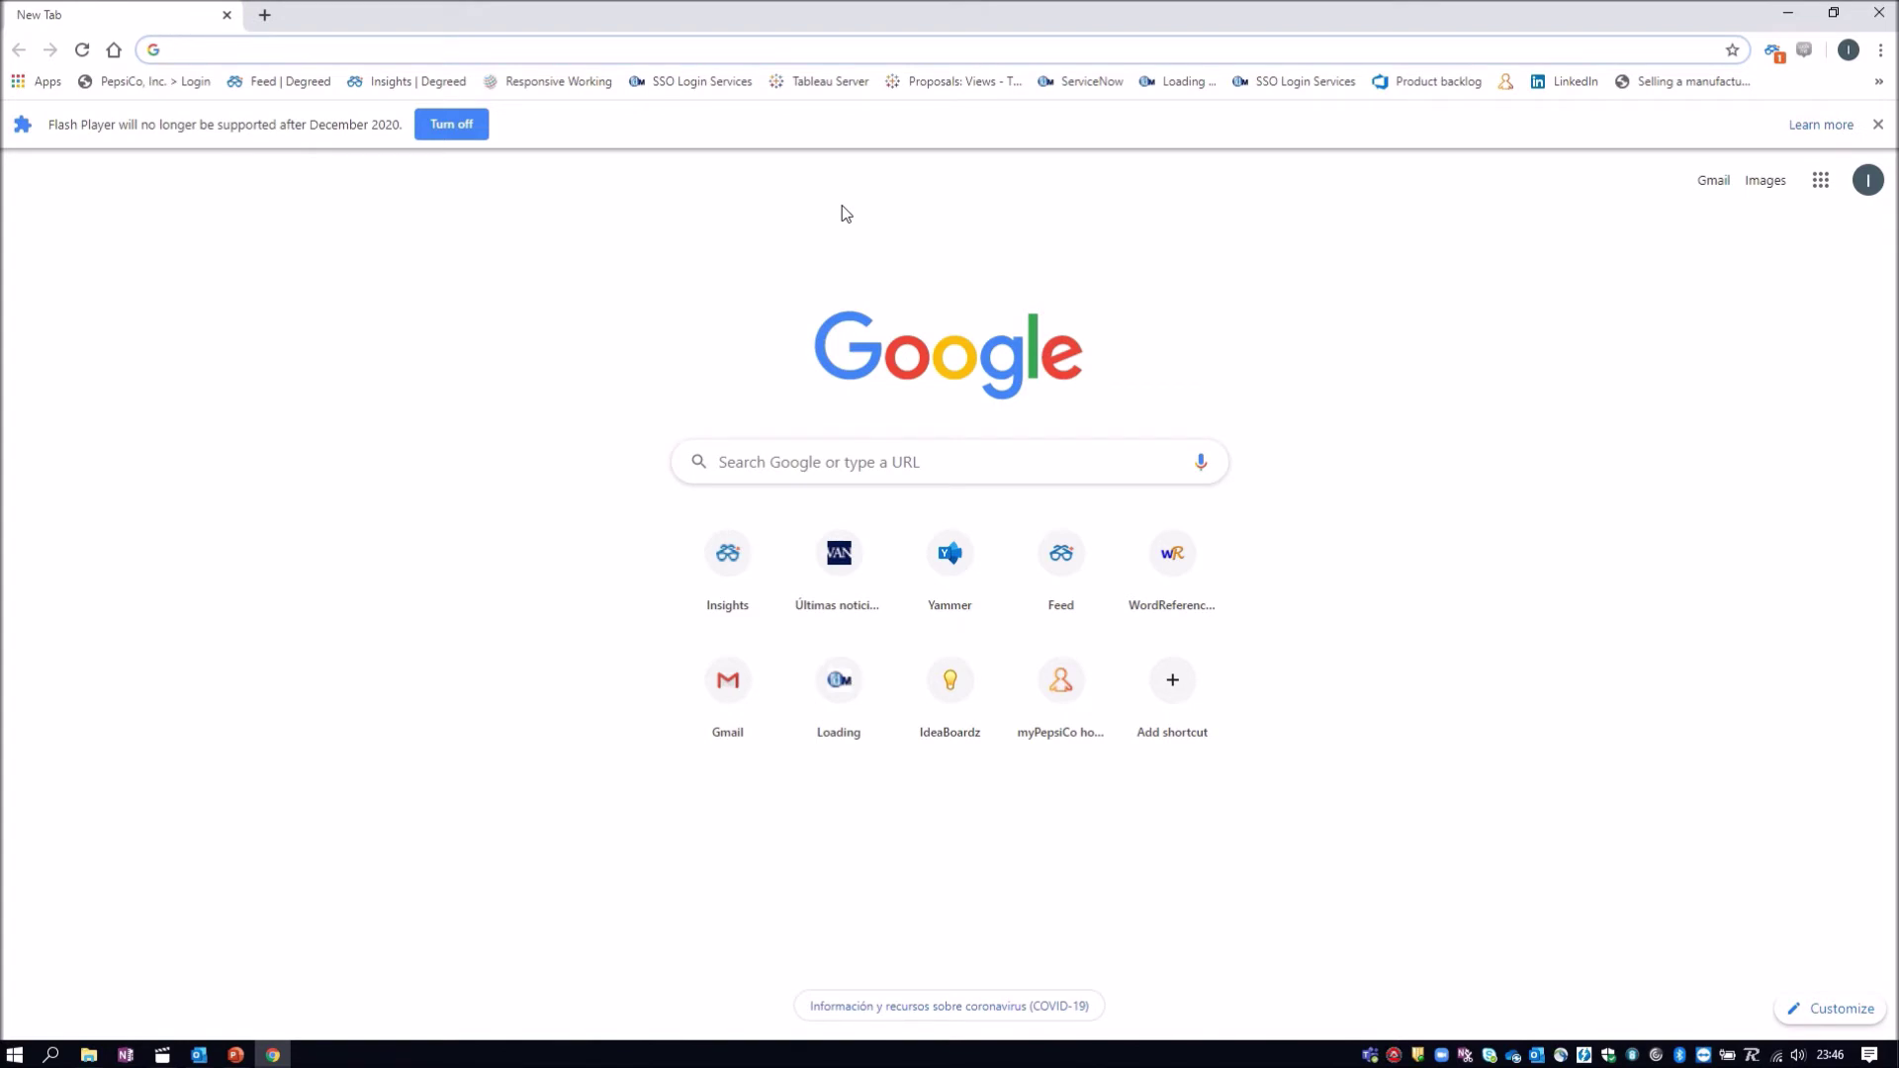
text(w)
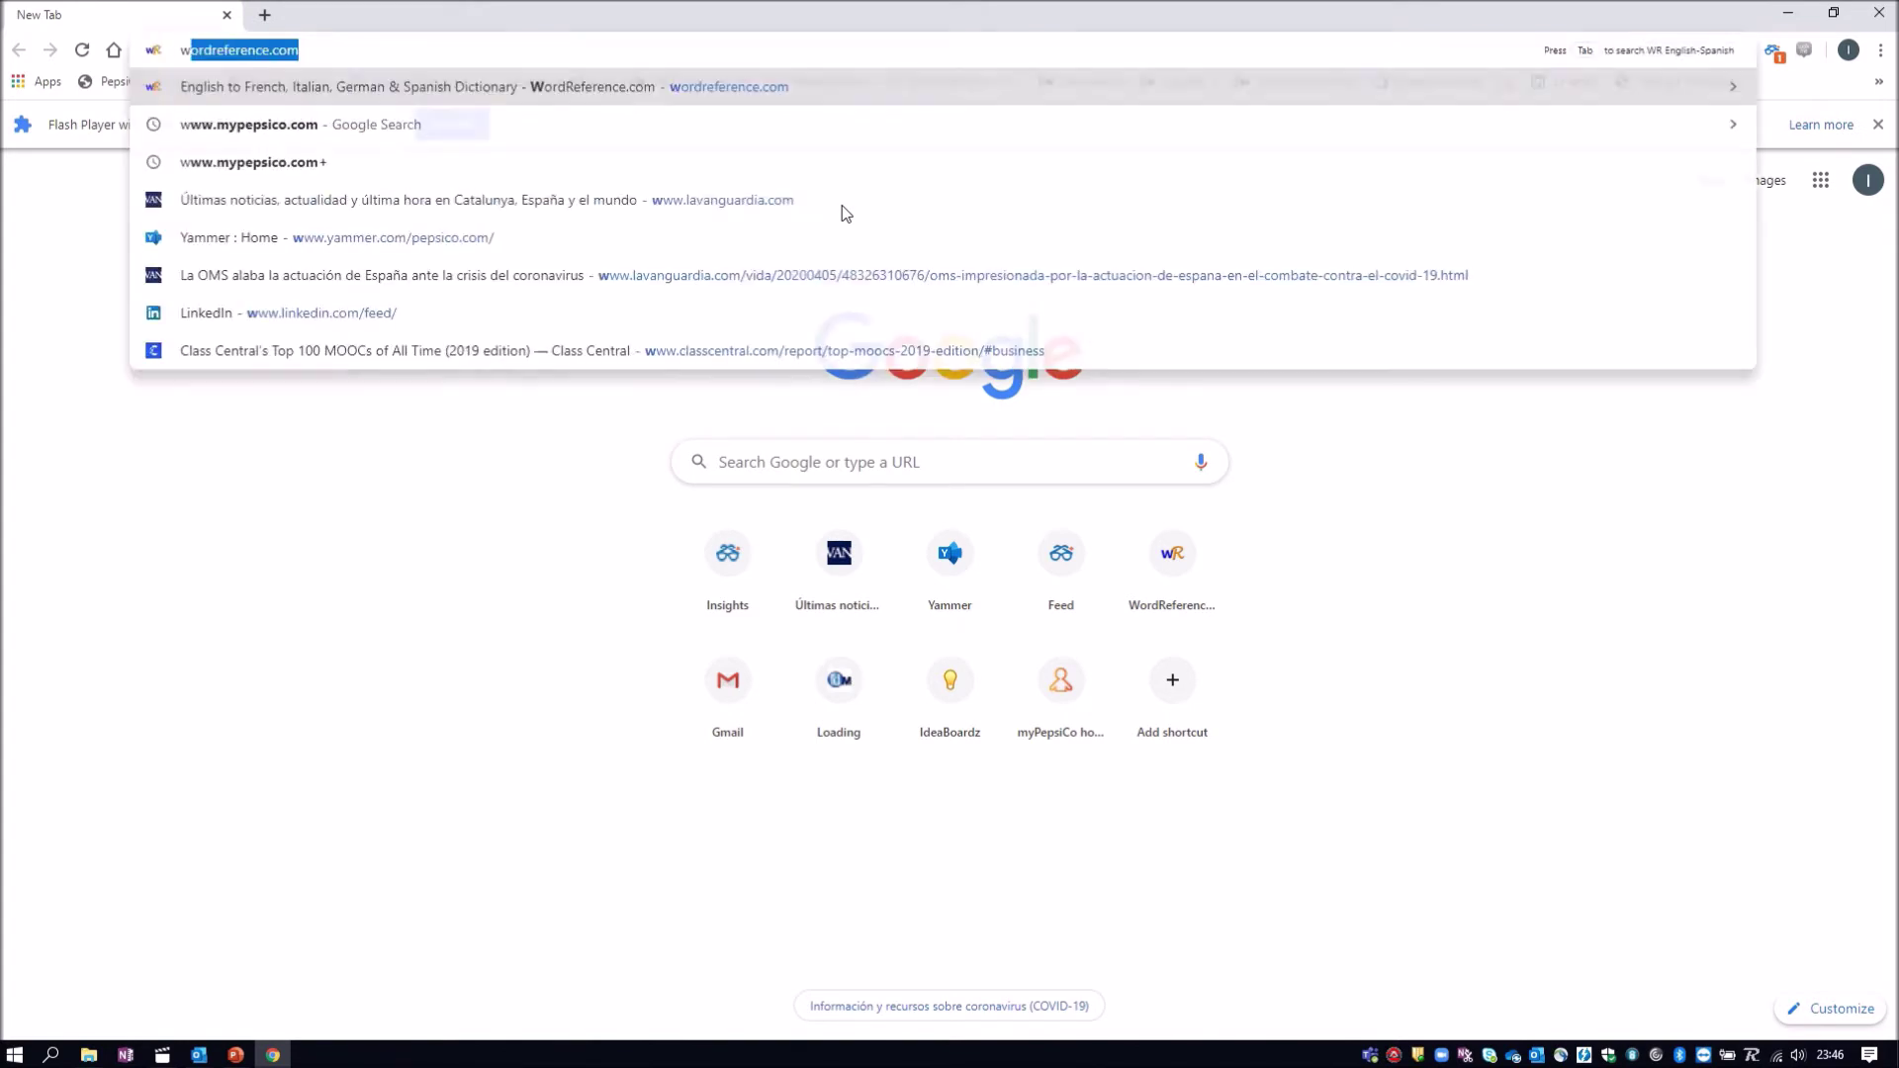
text(ww.off)
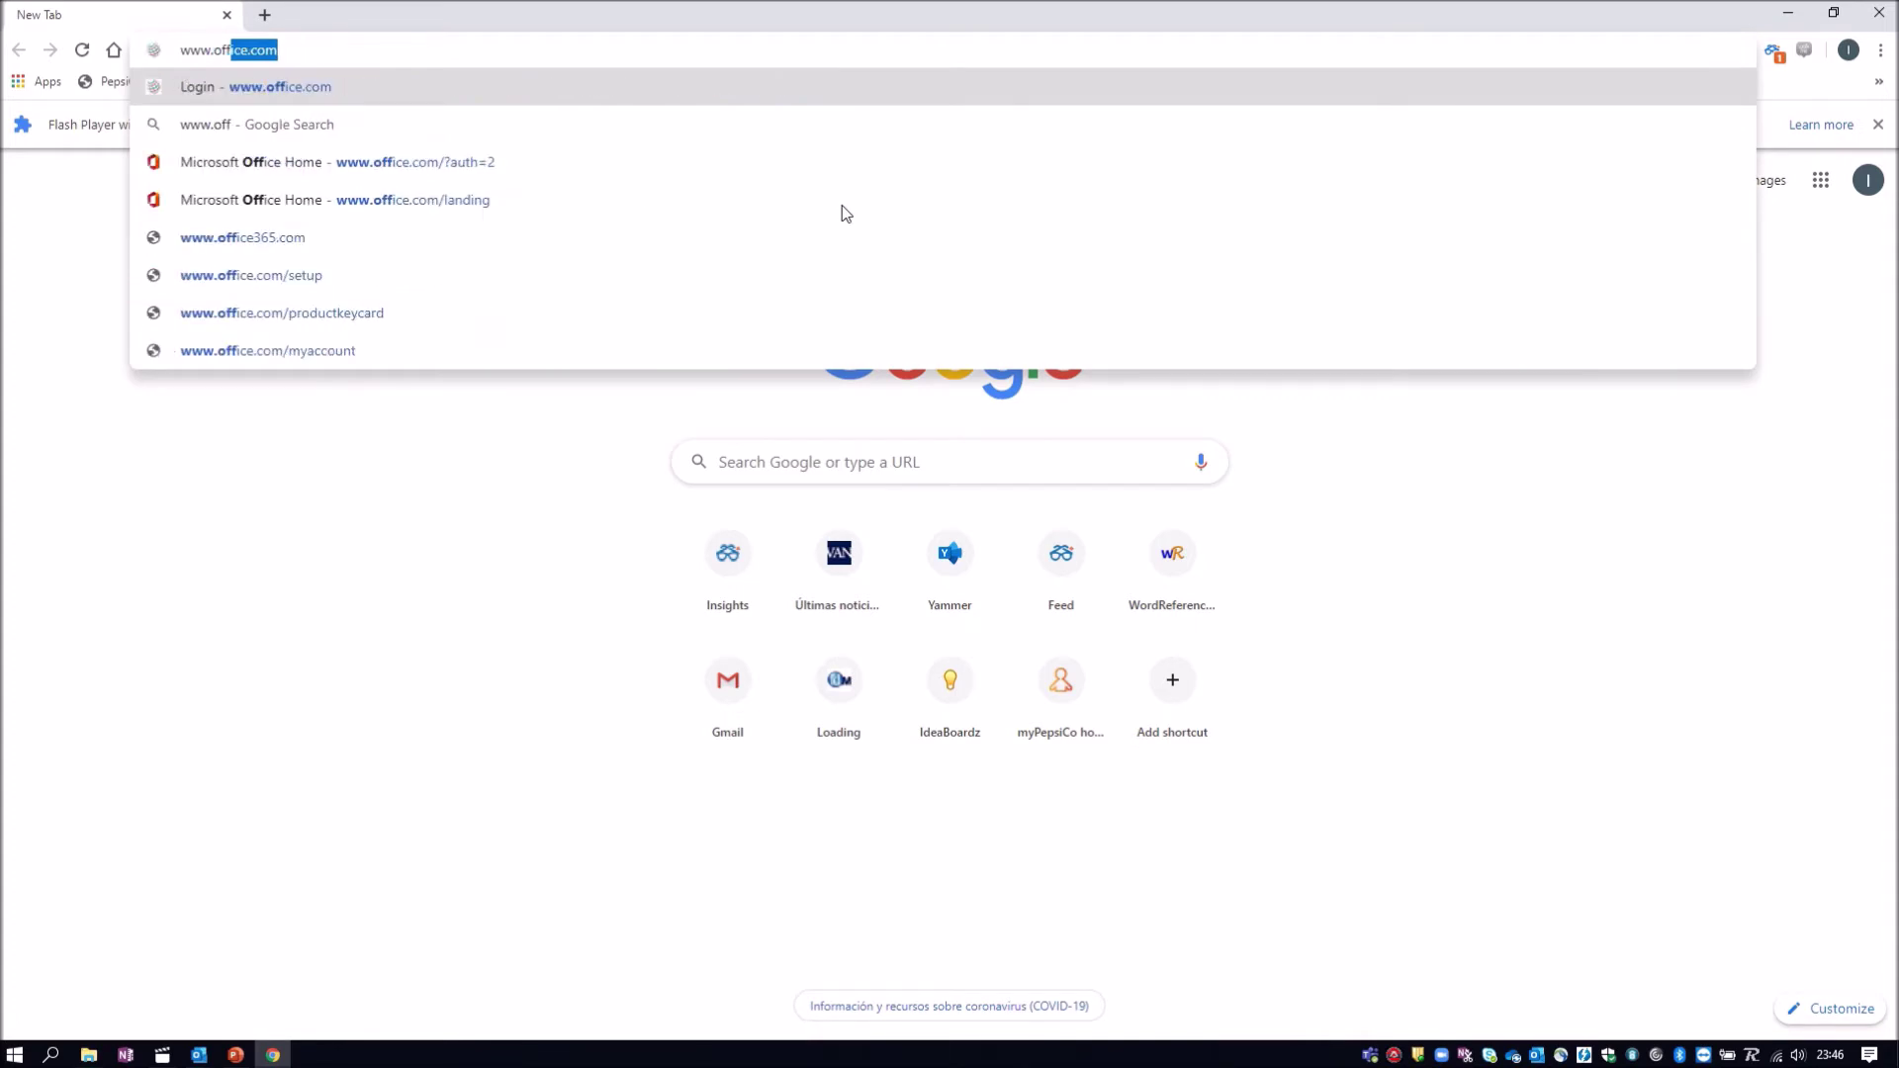
key(Return)
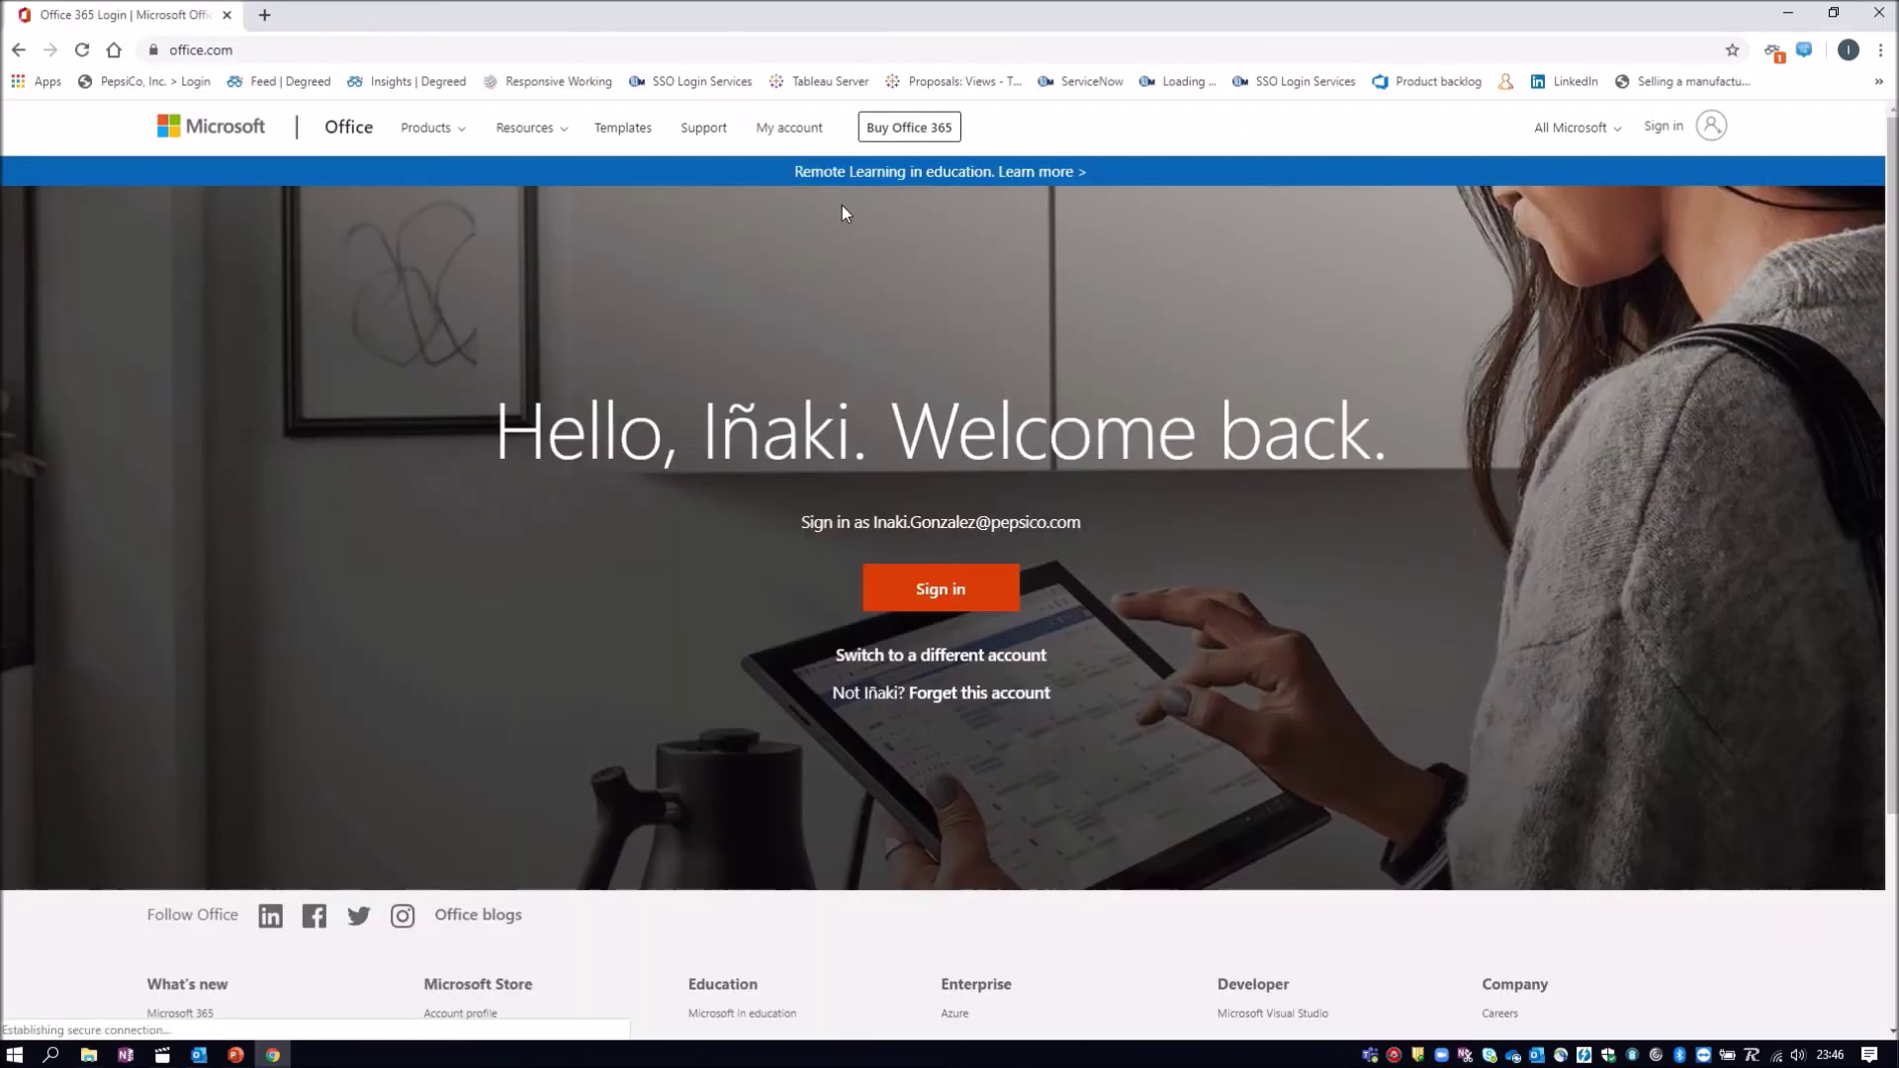
Sign in to Office 365 with the account password and decline to update the password saved in the browser
click(918, 585)
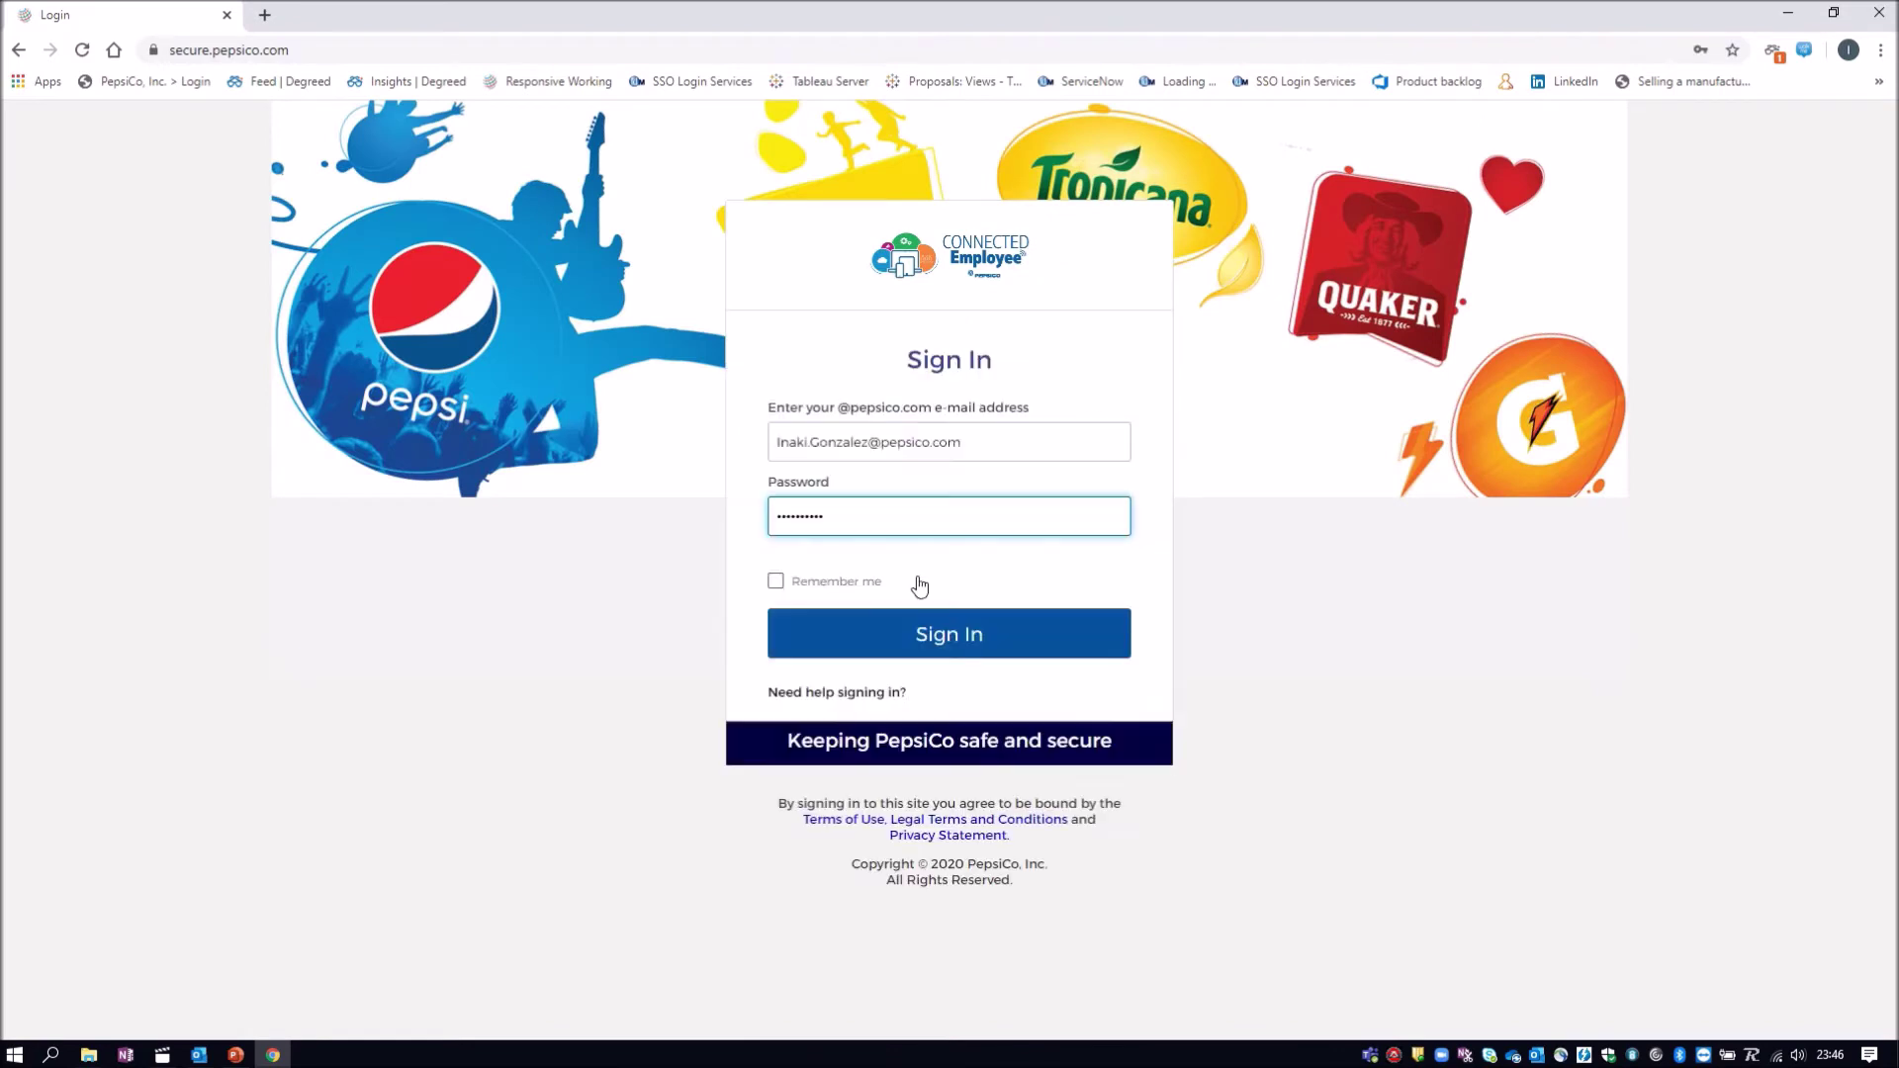
click(845, 513)
key(ctrl+a)
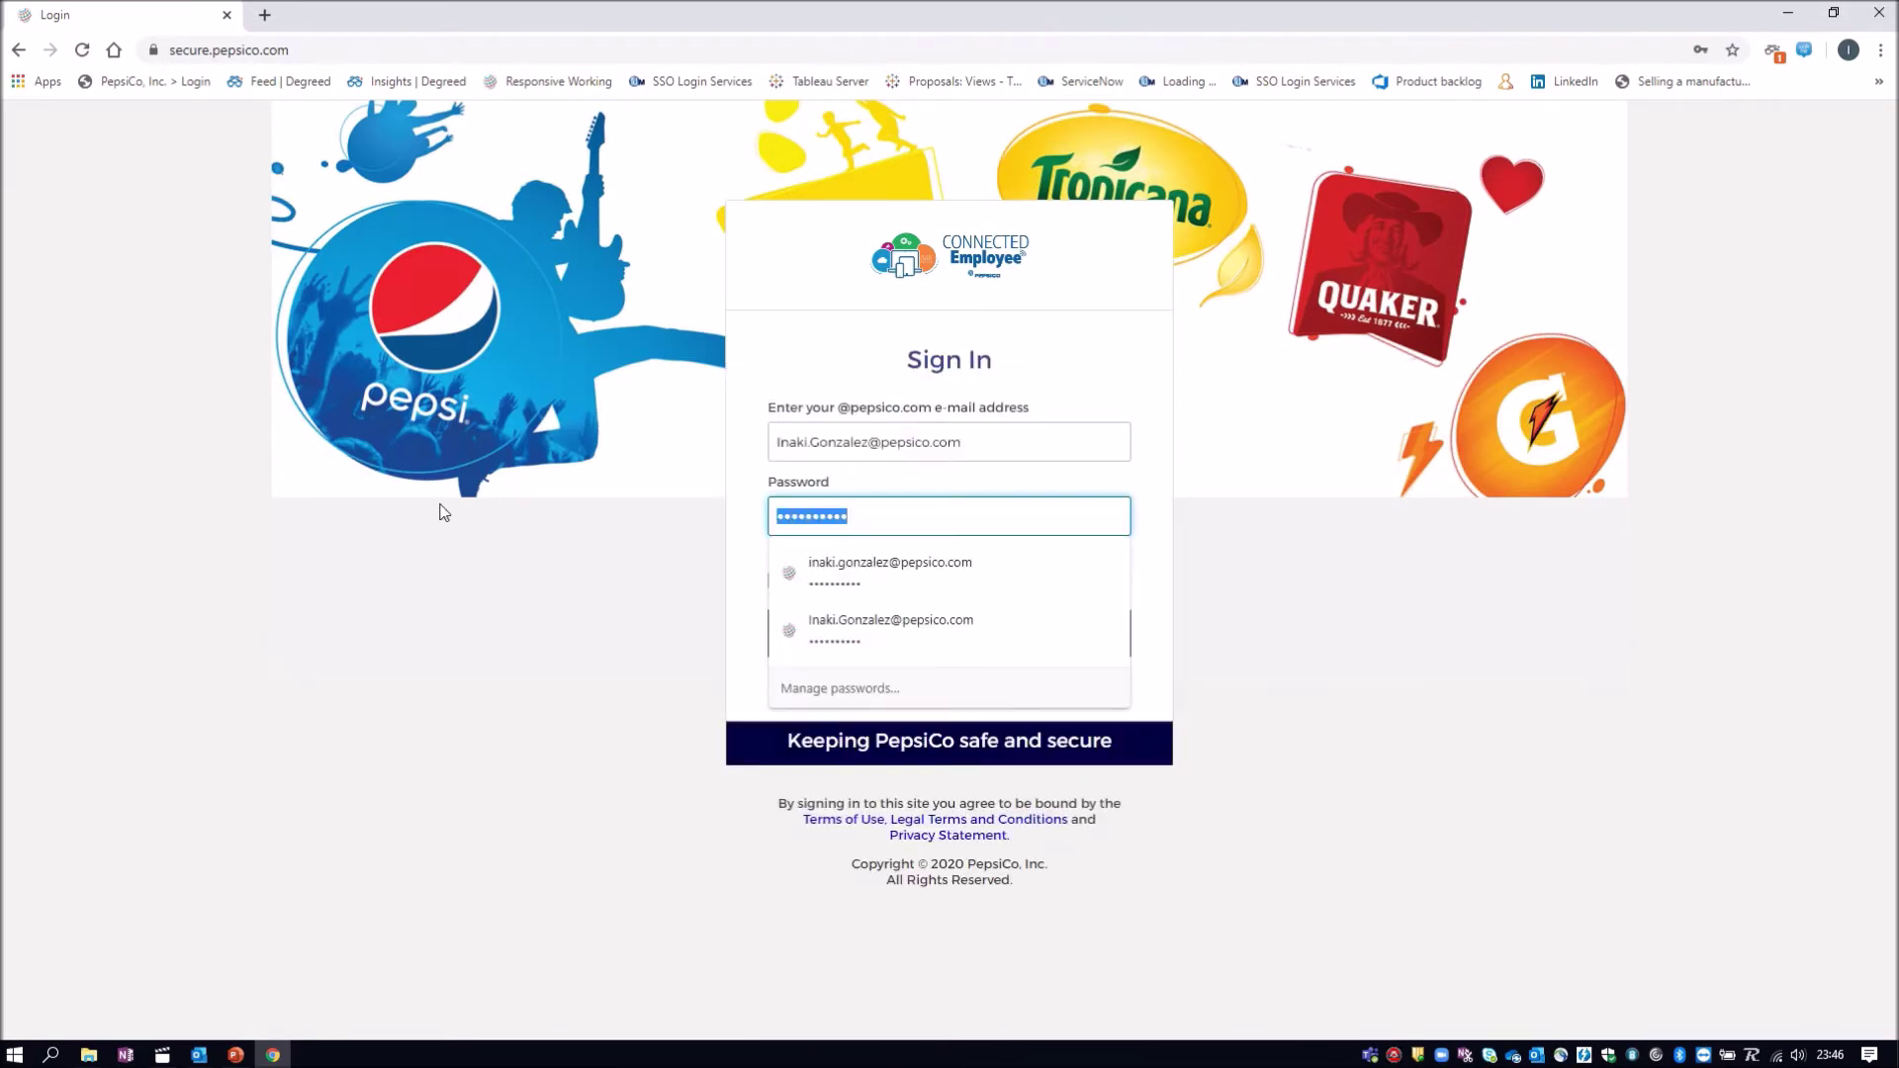
text(•••••)
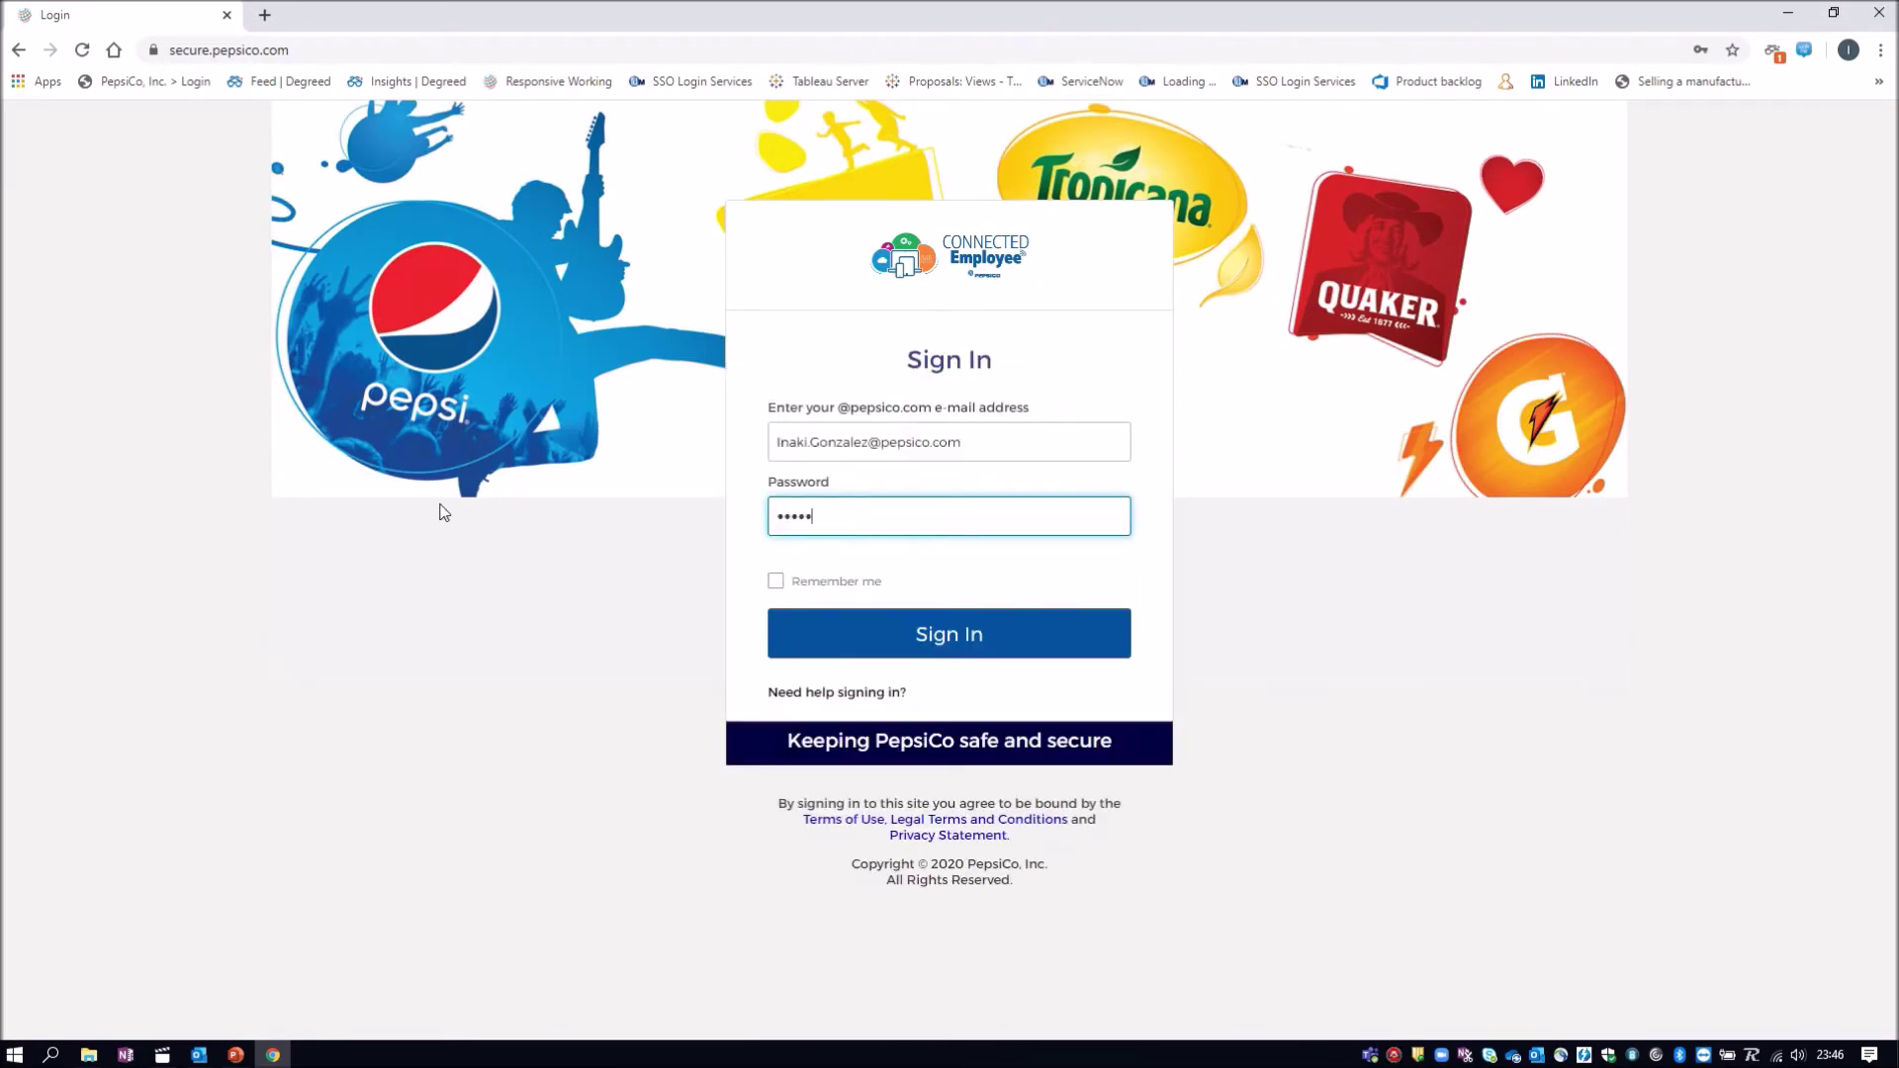
text(•••••)
key(Return)
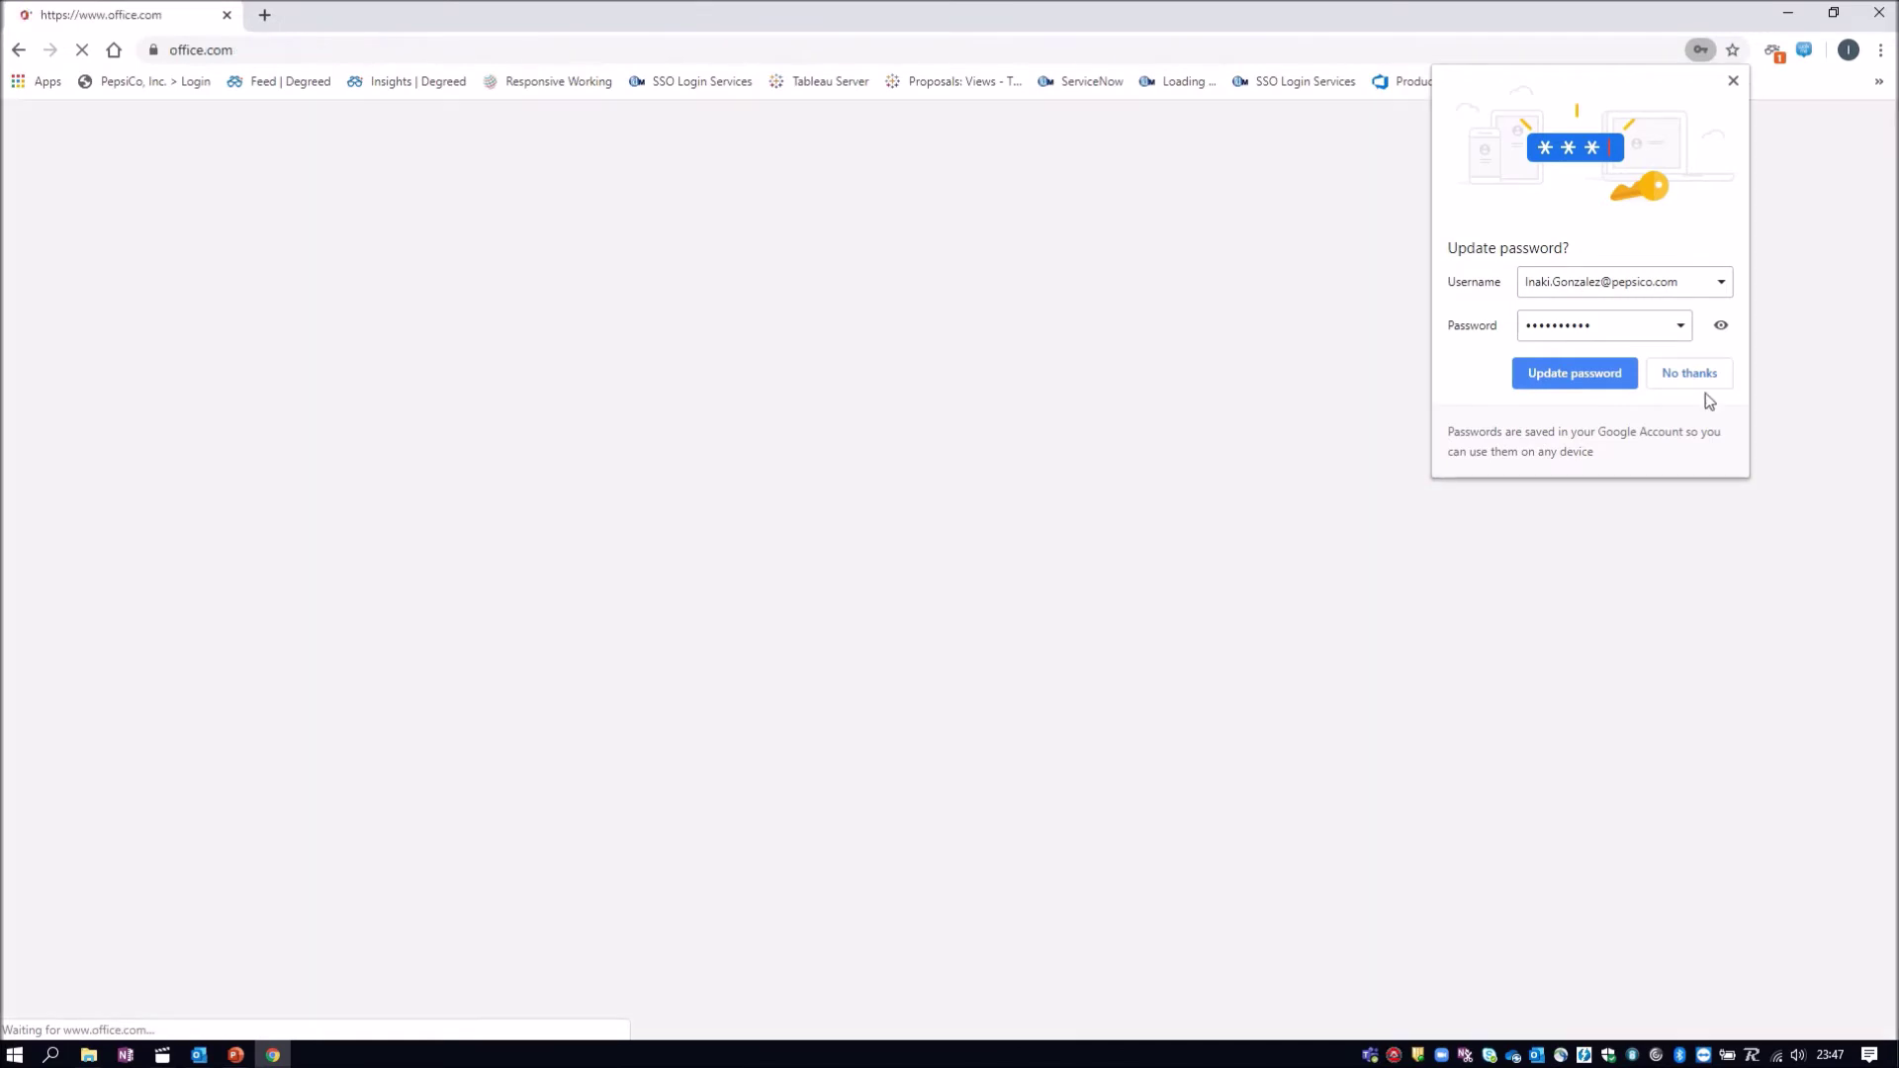
click(1689, 373)
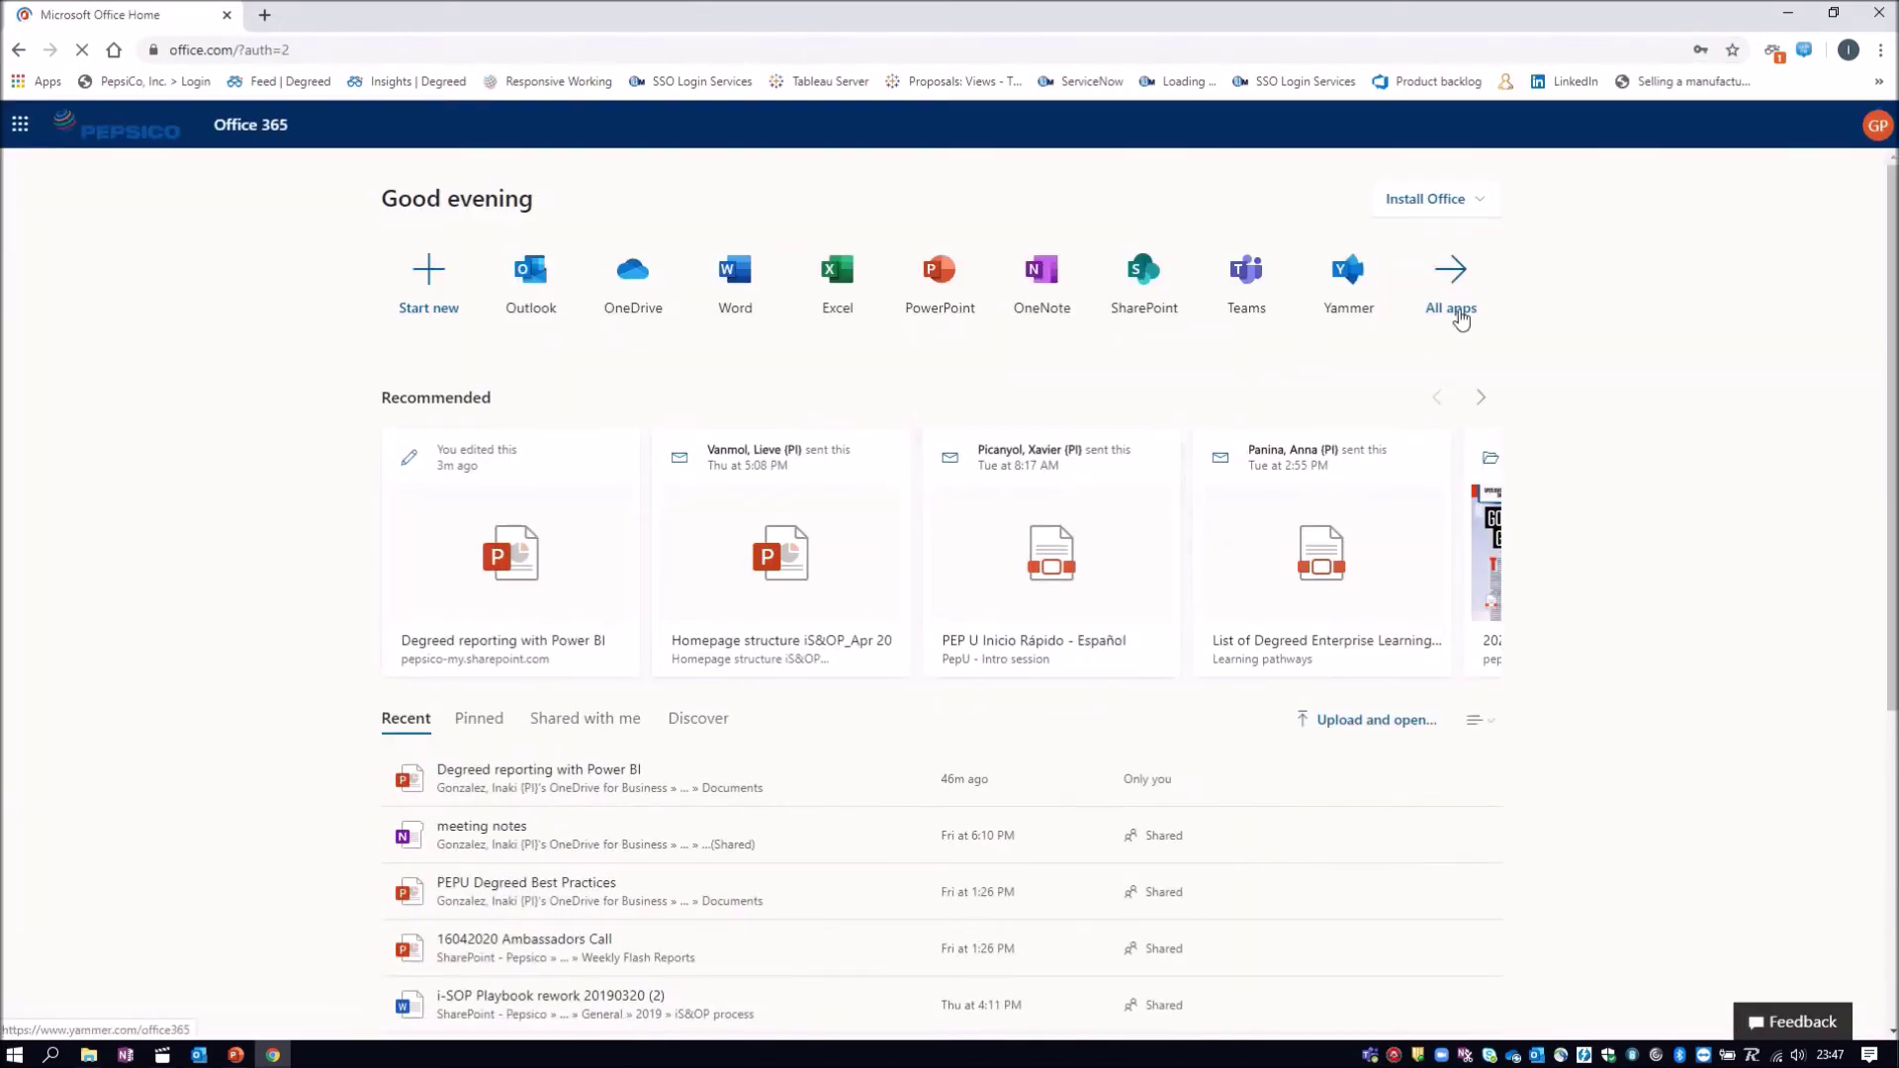
Show all Office 365 apps and open Power BI
click(1456, 308)
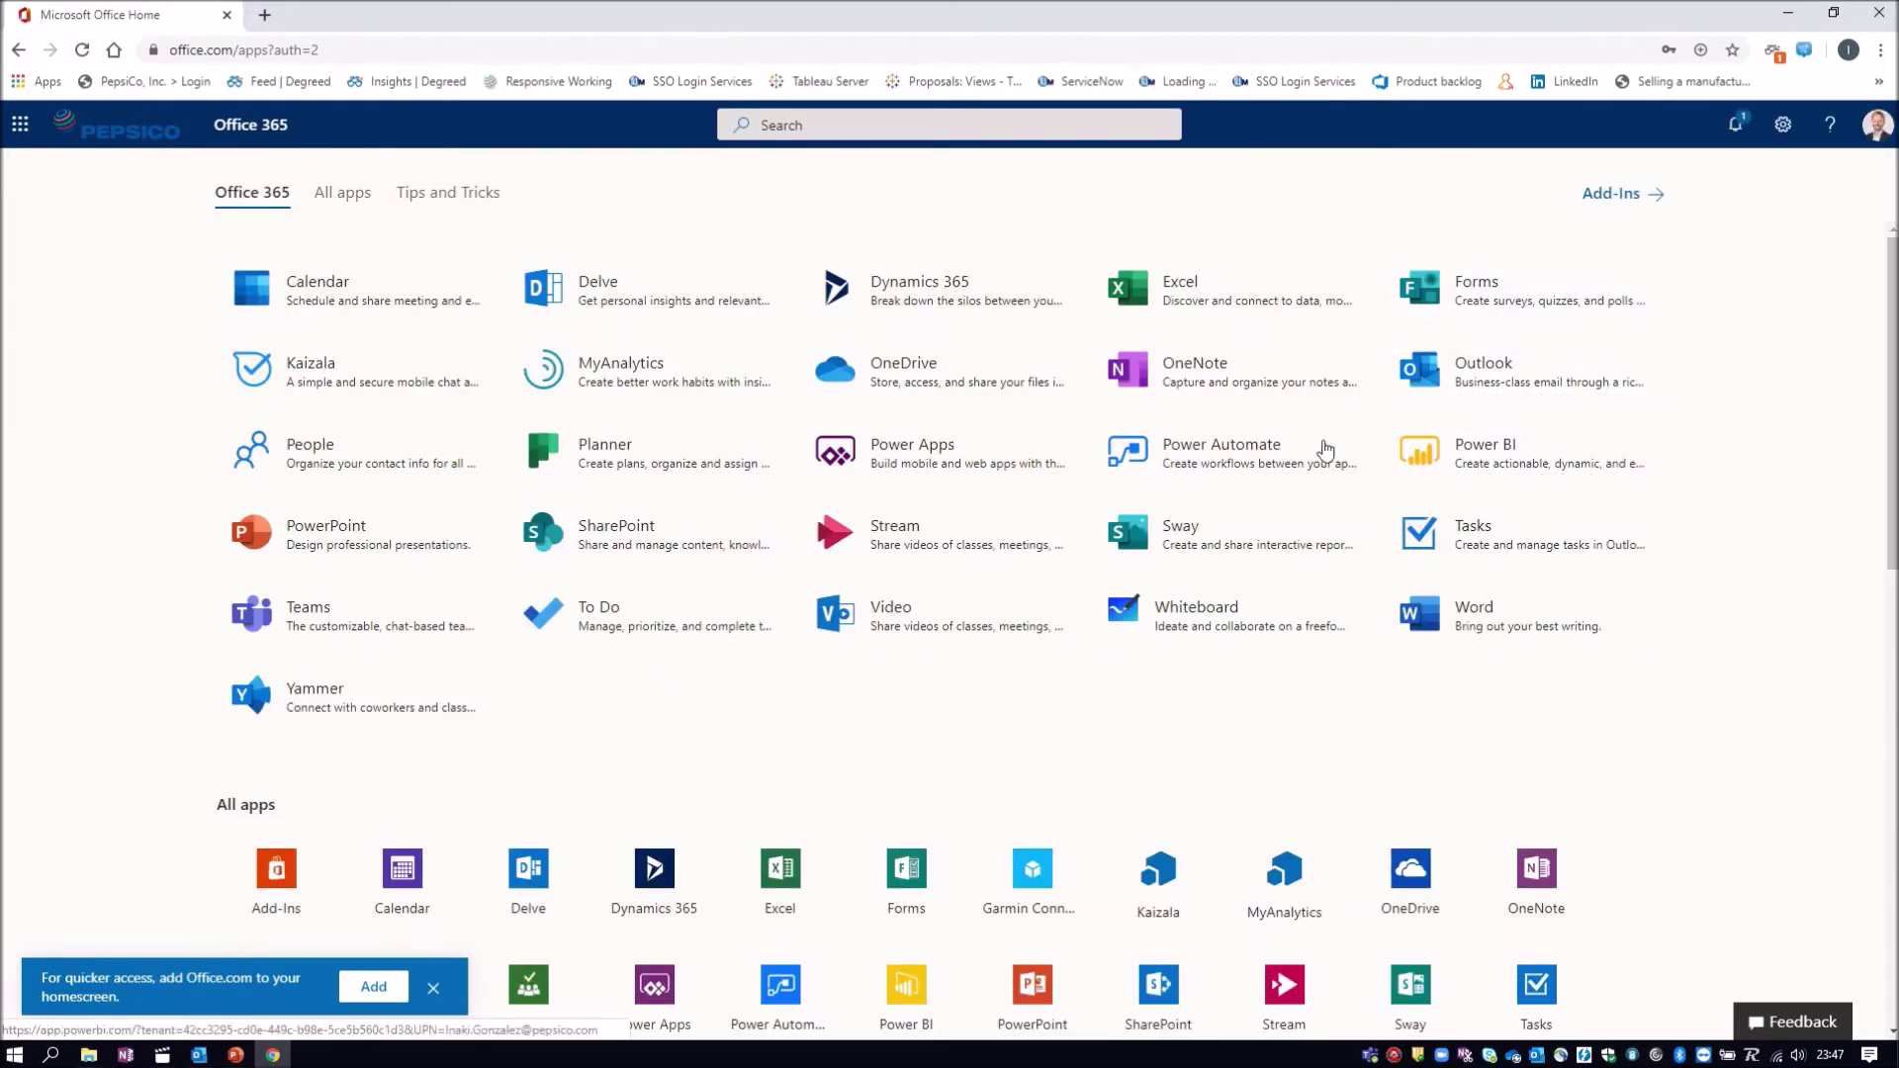
mouse_move(1425, 442)
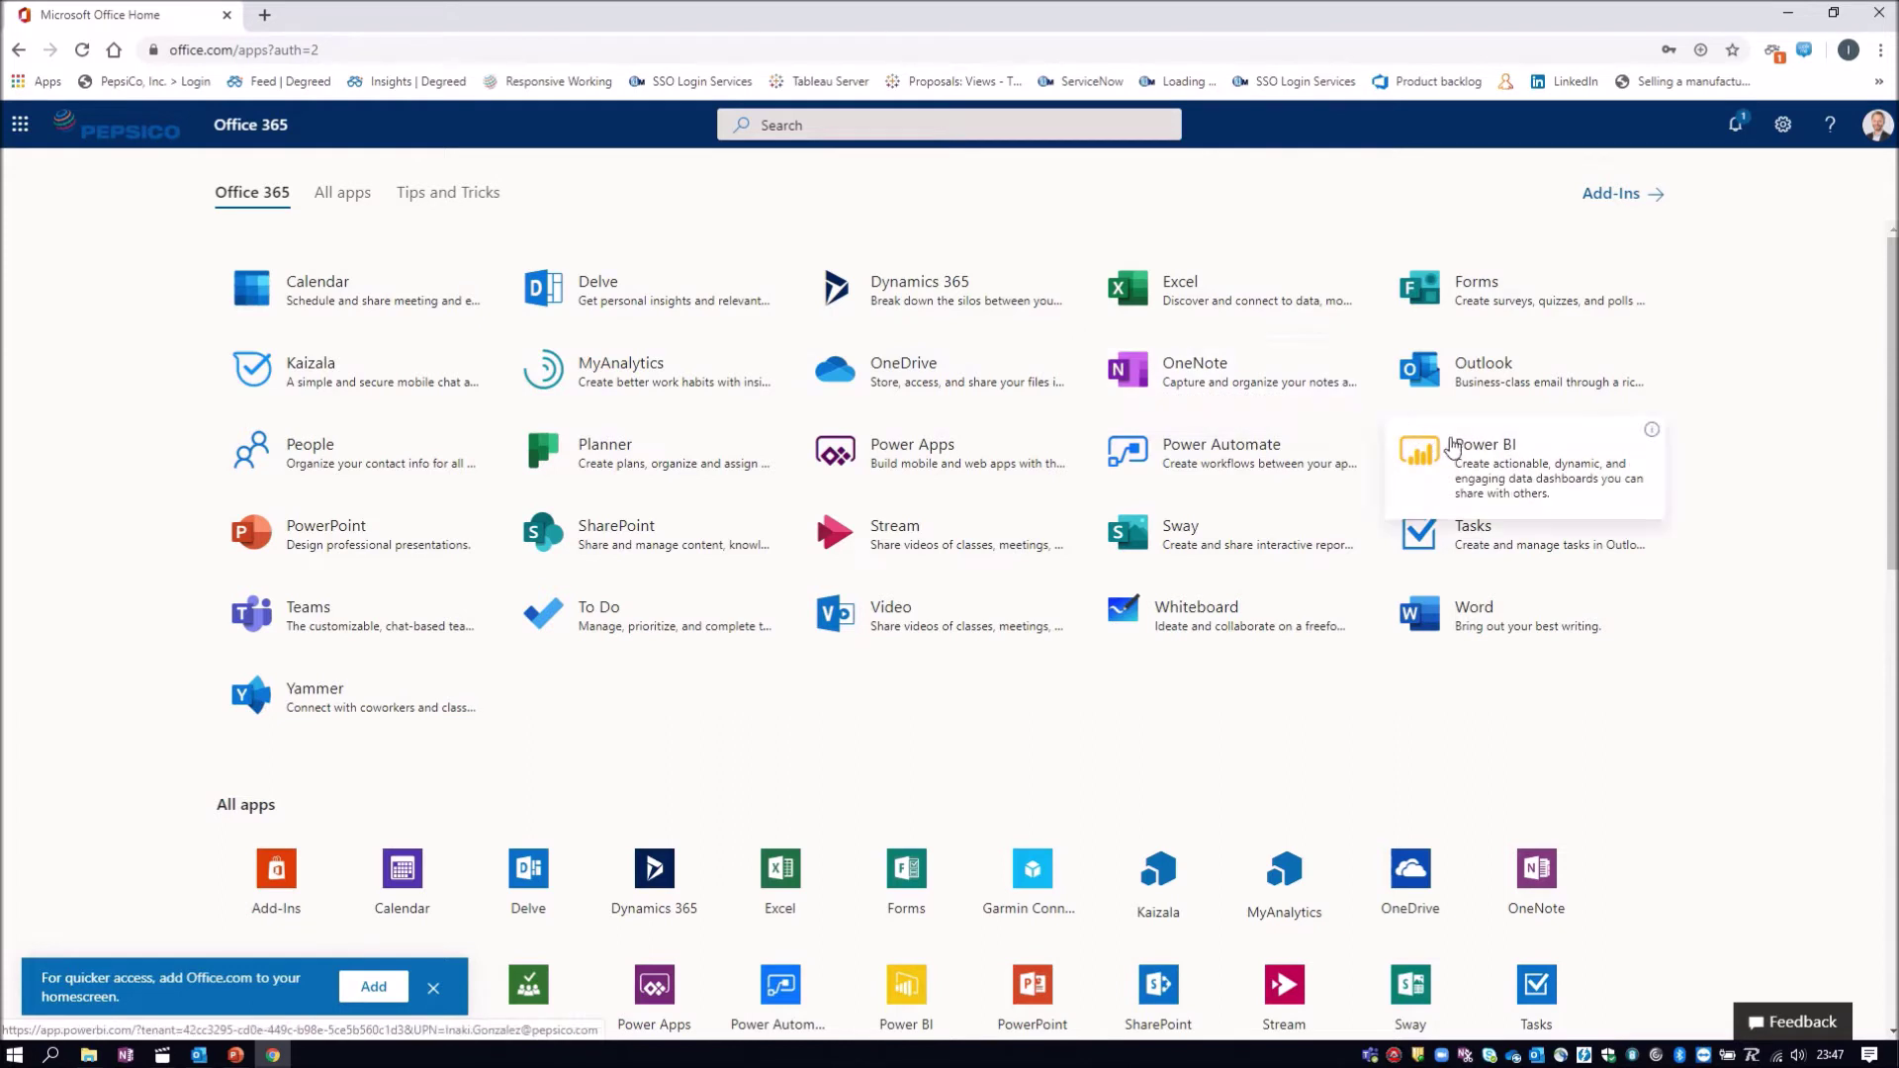
click(1497, 449)
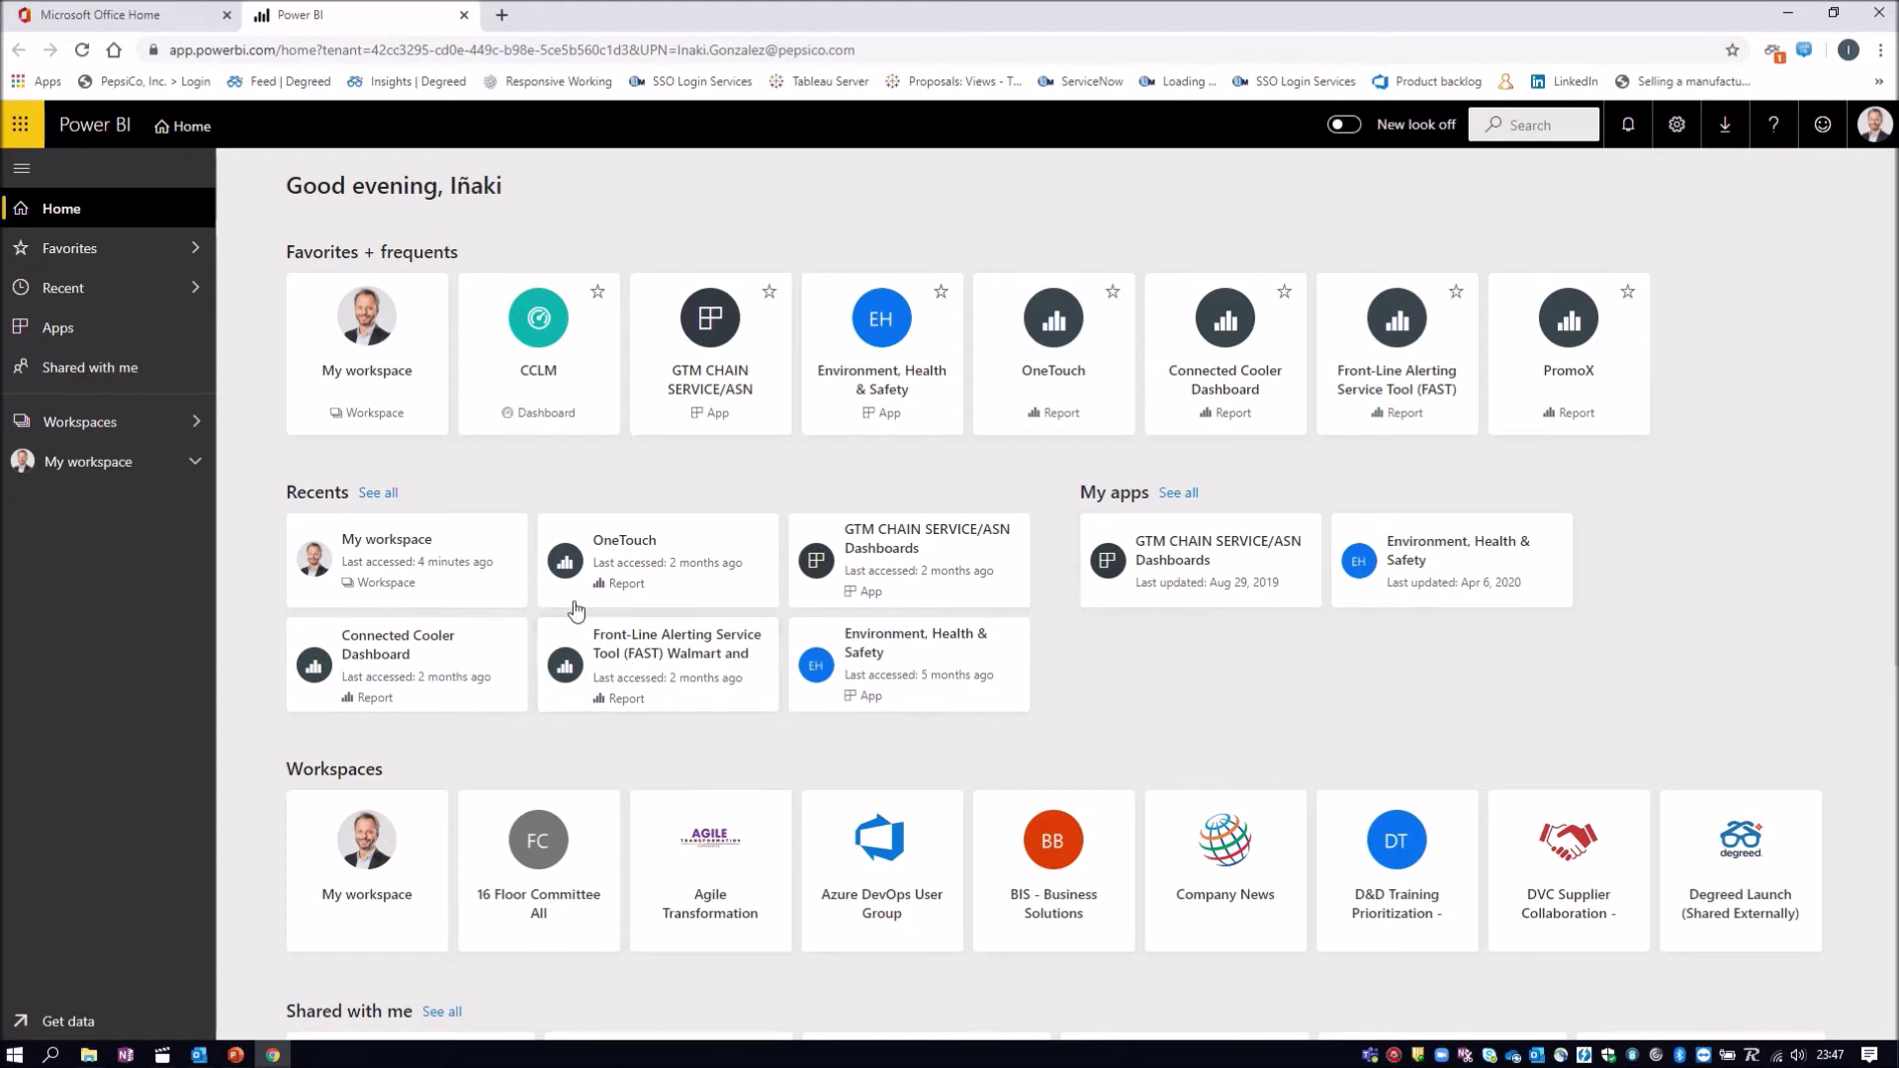
Start getting data in Power BI from a local file
click(55, 1024)
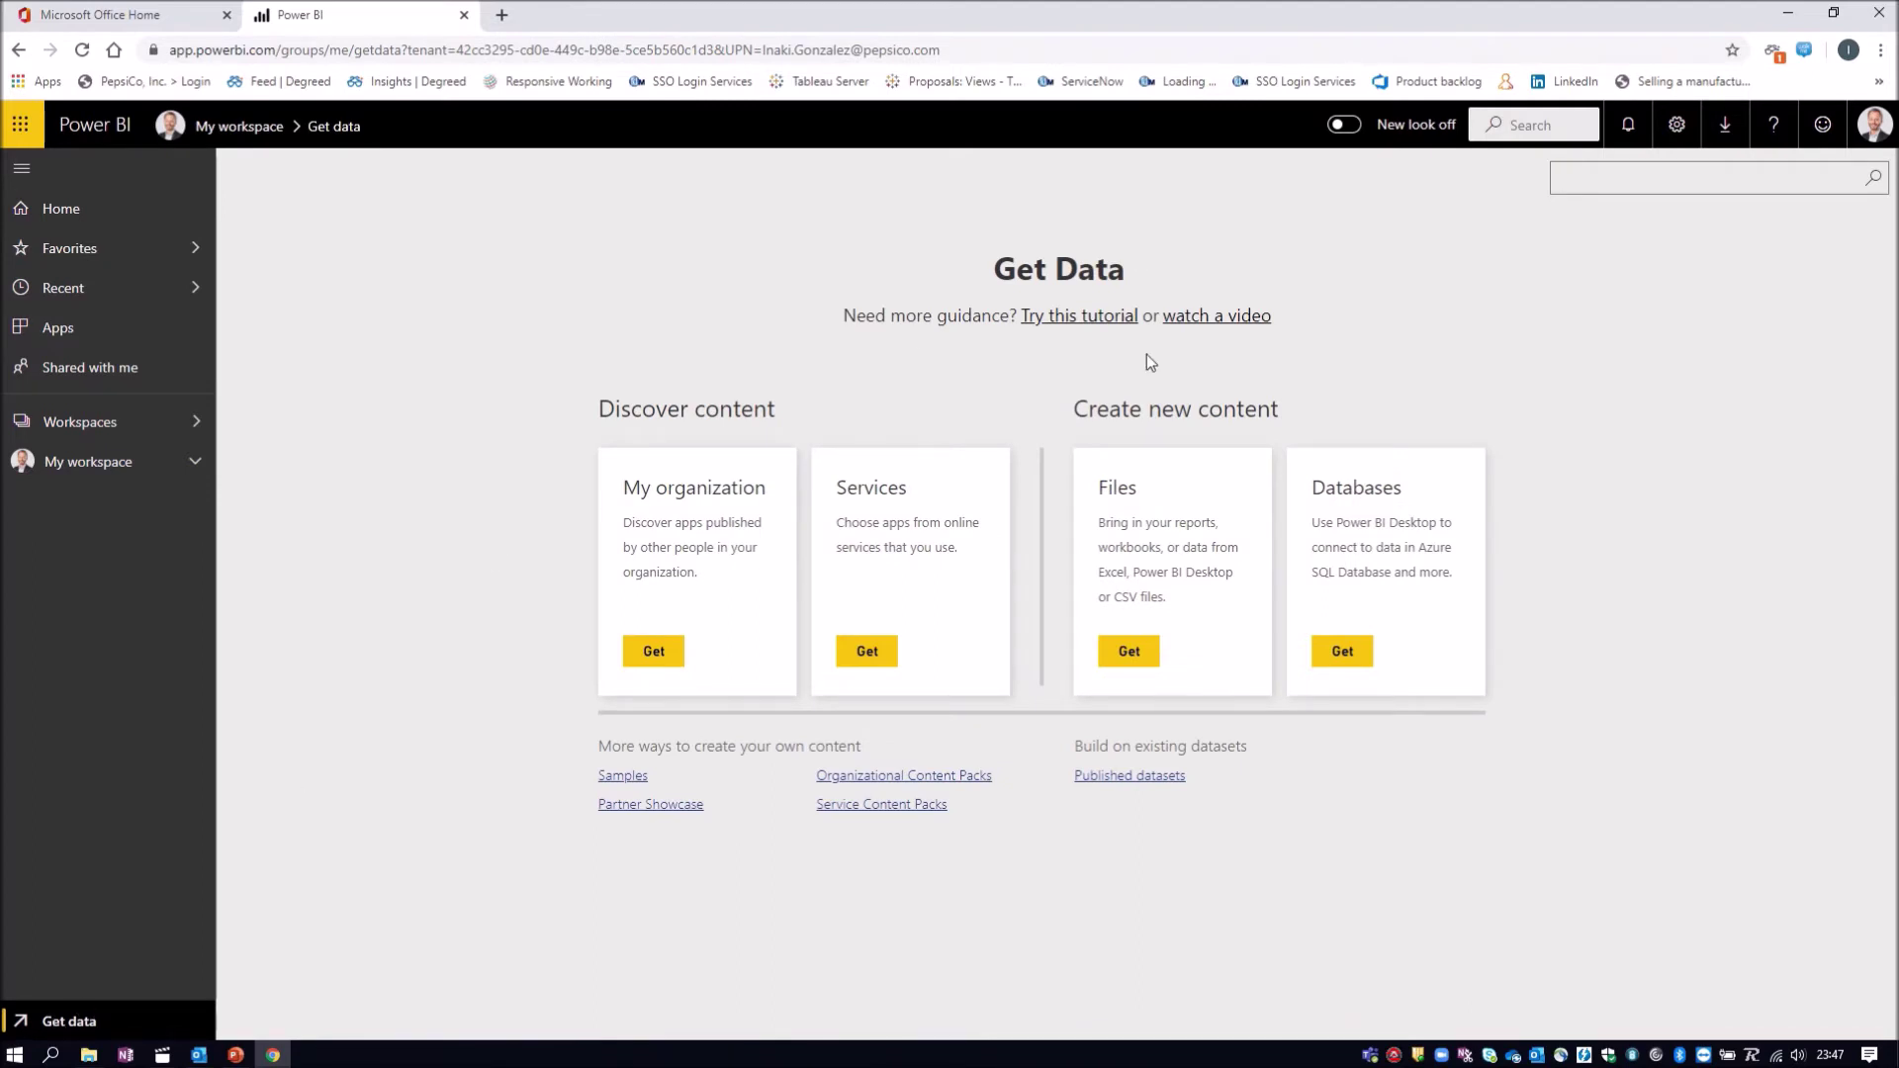
click(1128, 652)
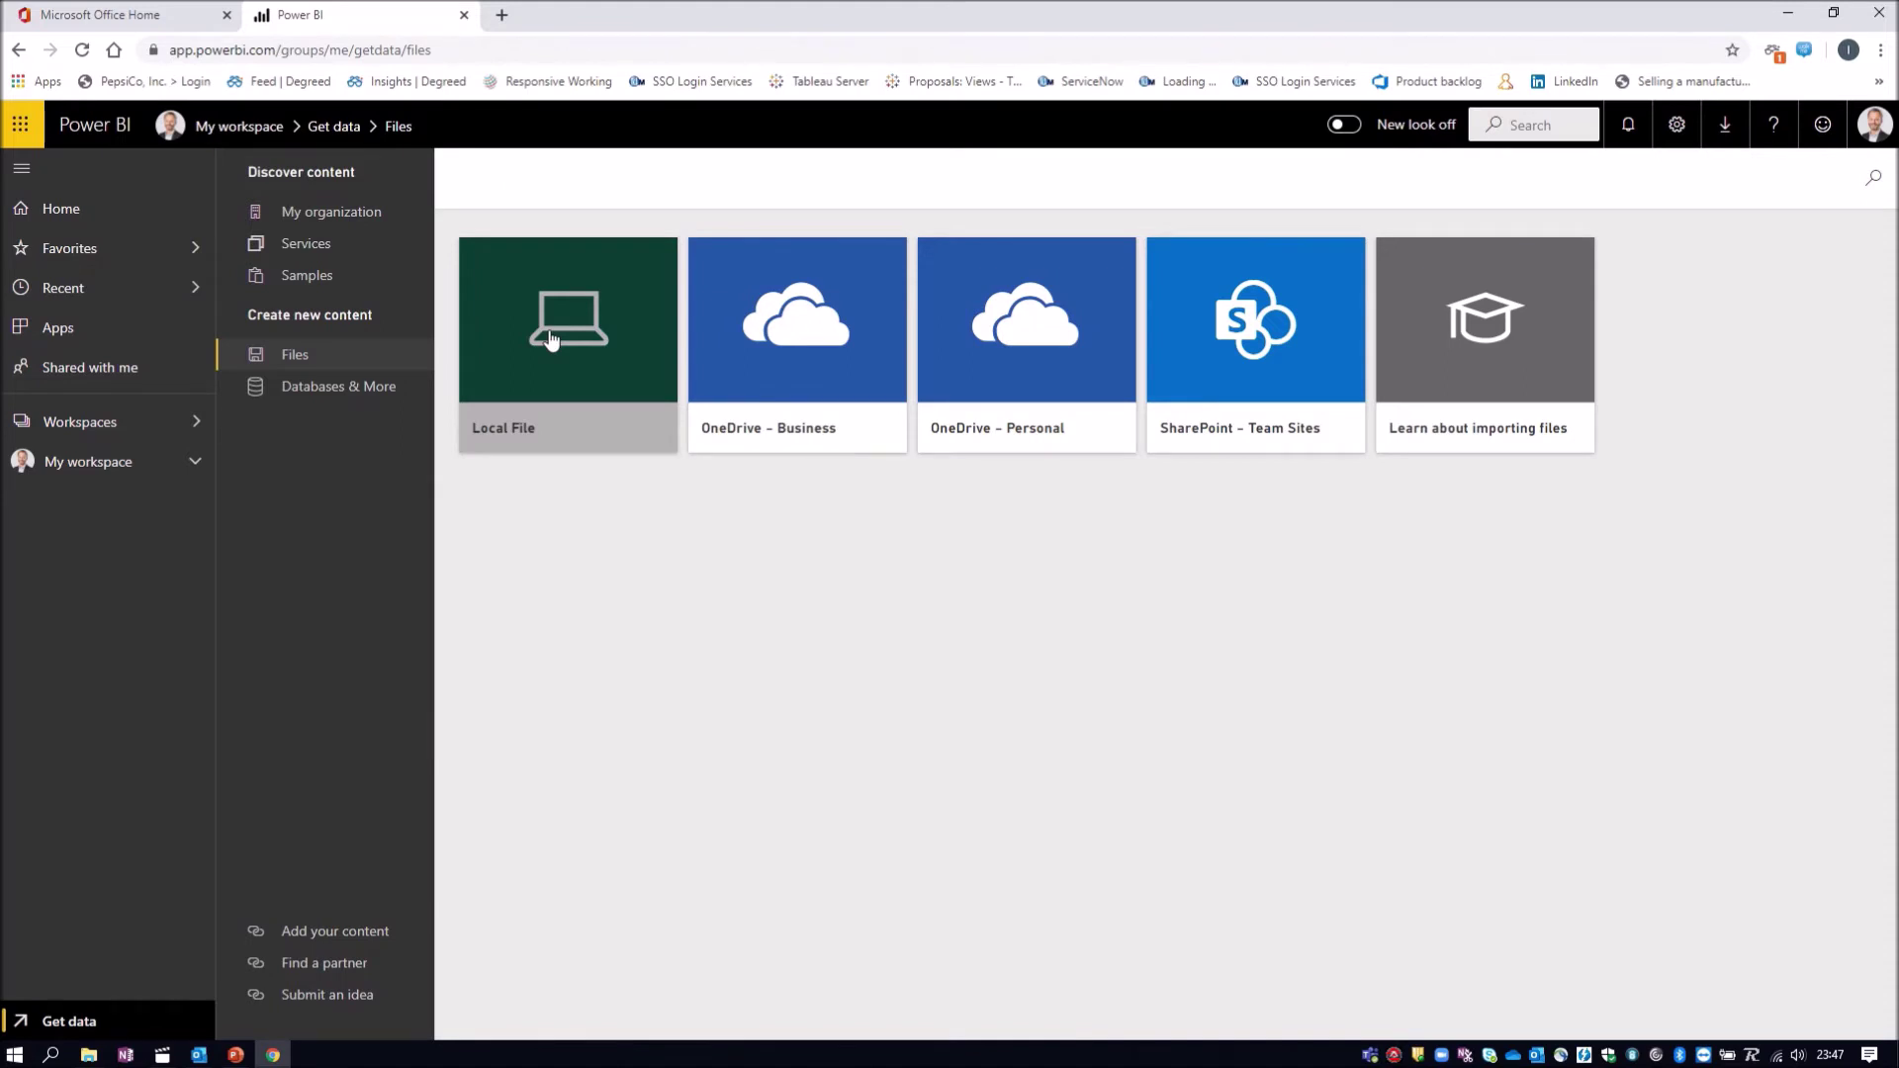
click(621, 341)
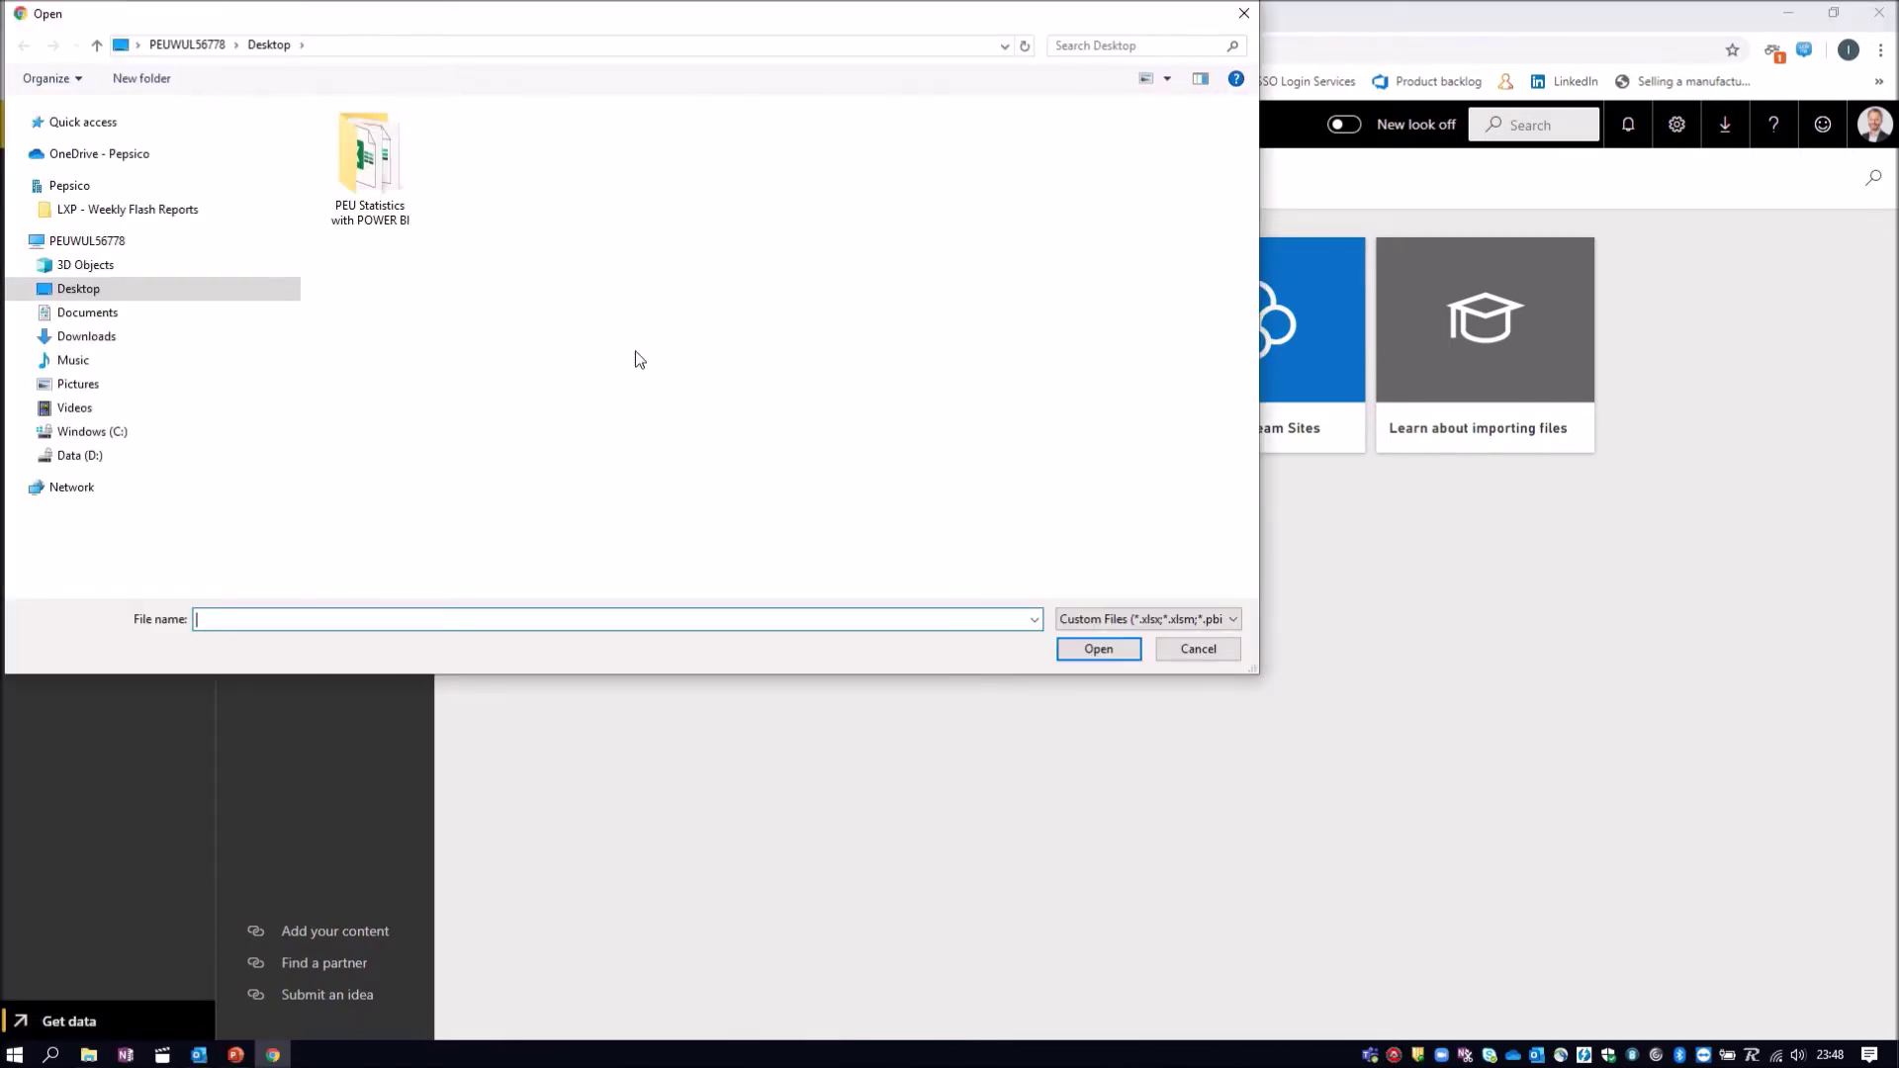
Import the data of PEP U - Content Trends - Added - 2020-04-17 162158.xlsx from the PEU Statistics with POWER BI folder into Power BI
click(364, 175)
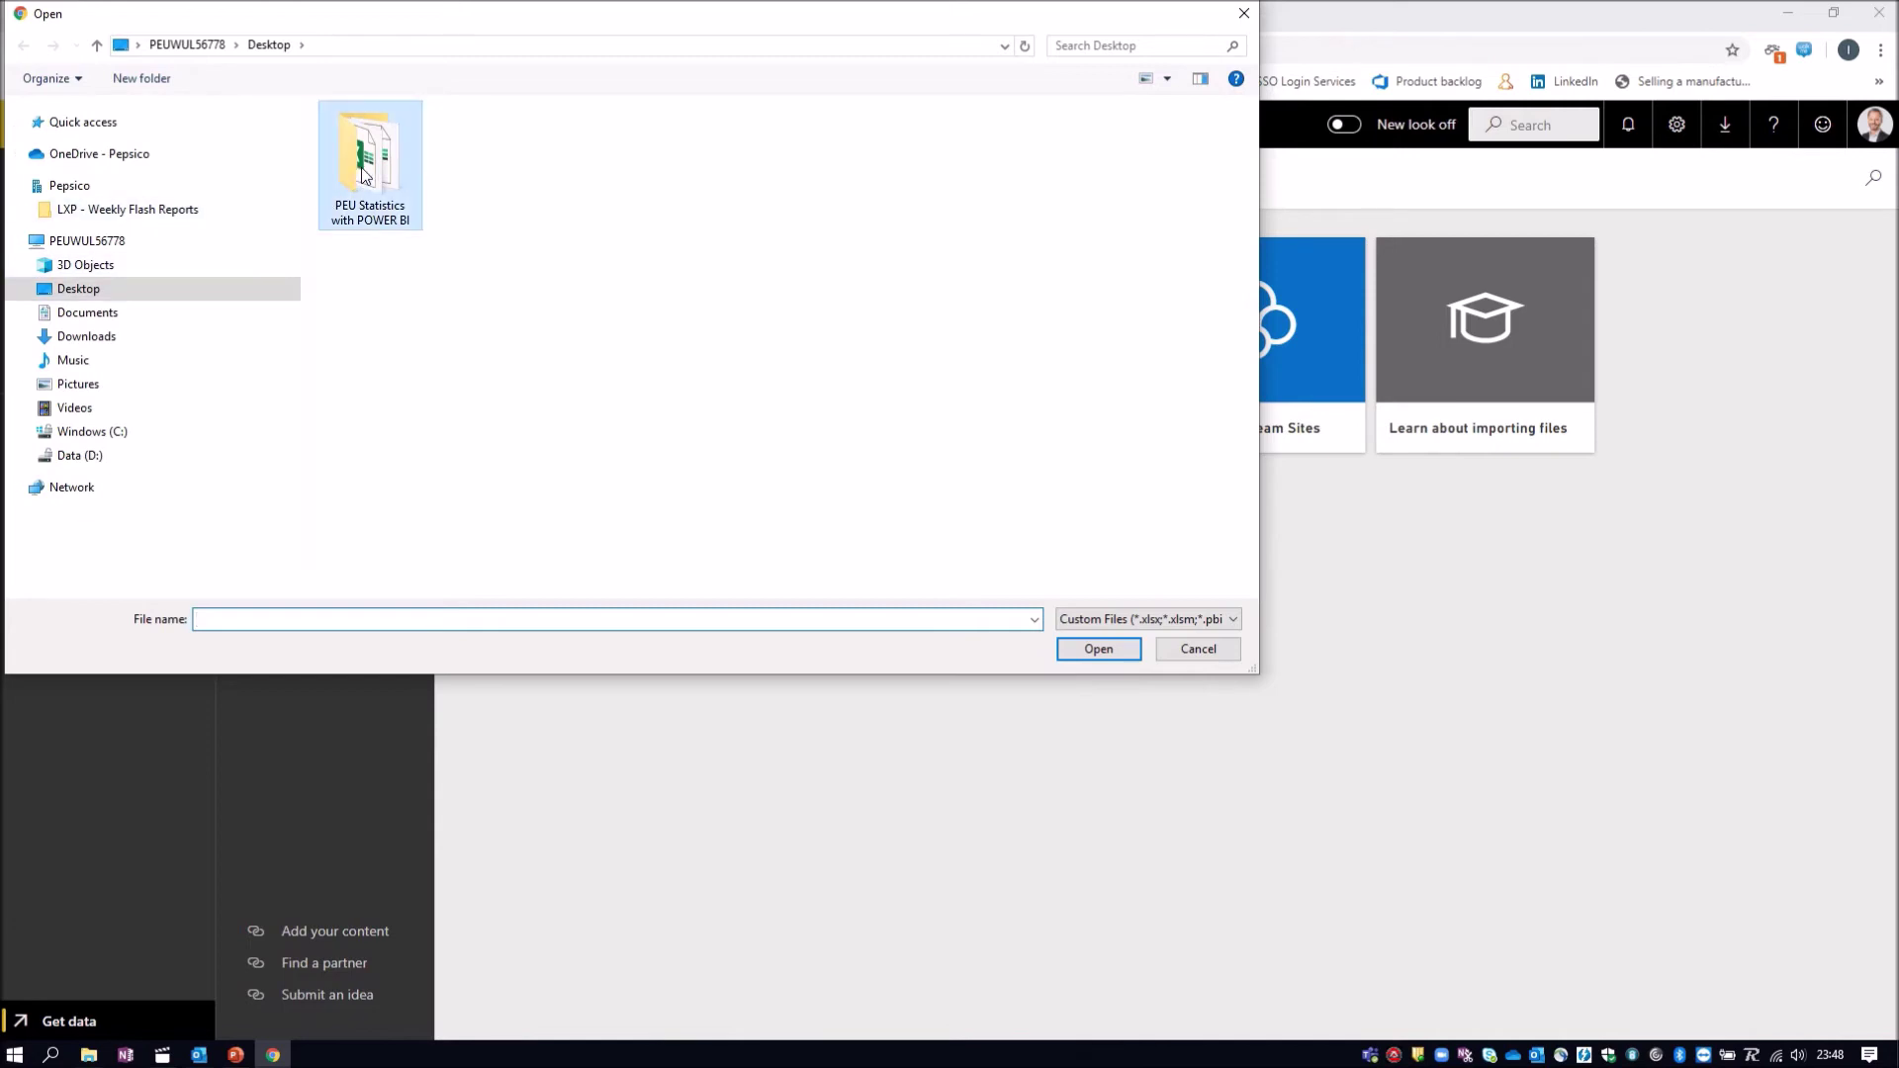
double_click(364, 175)
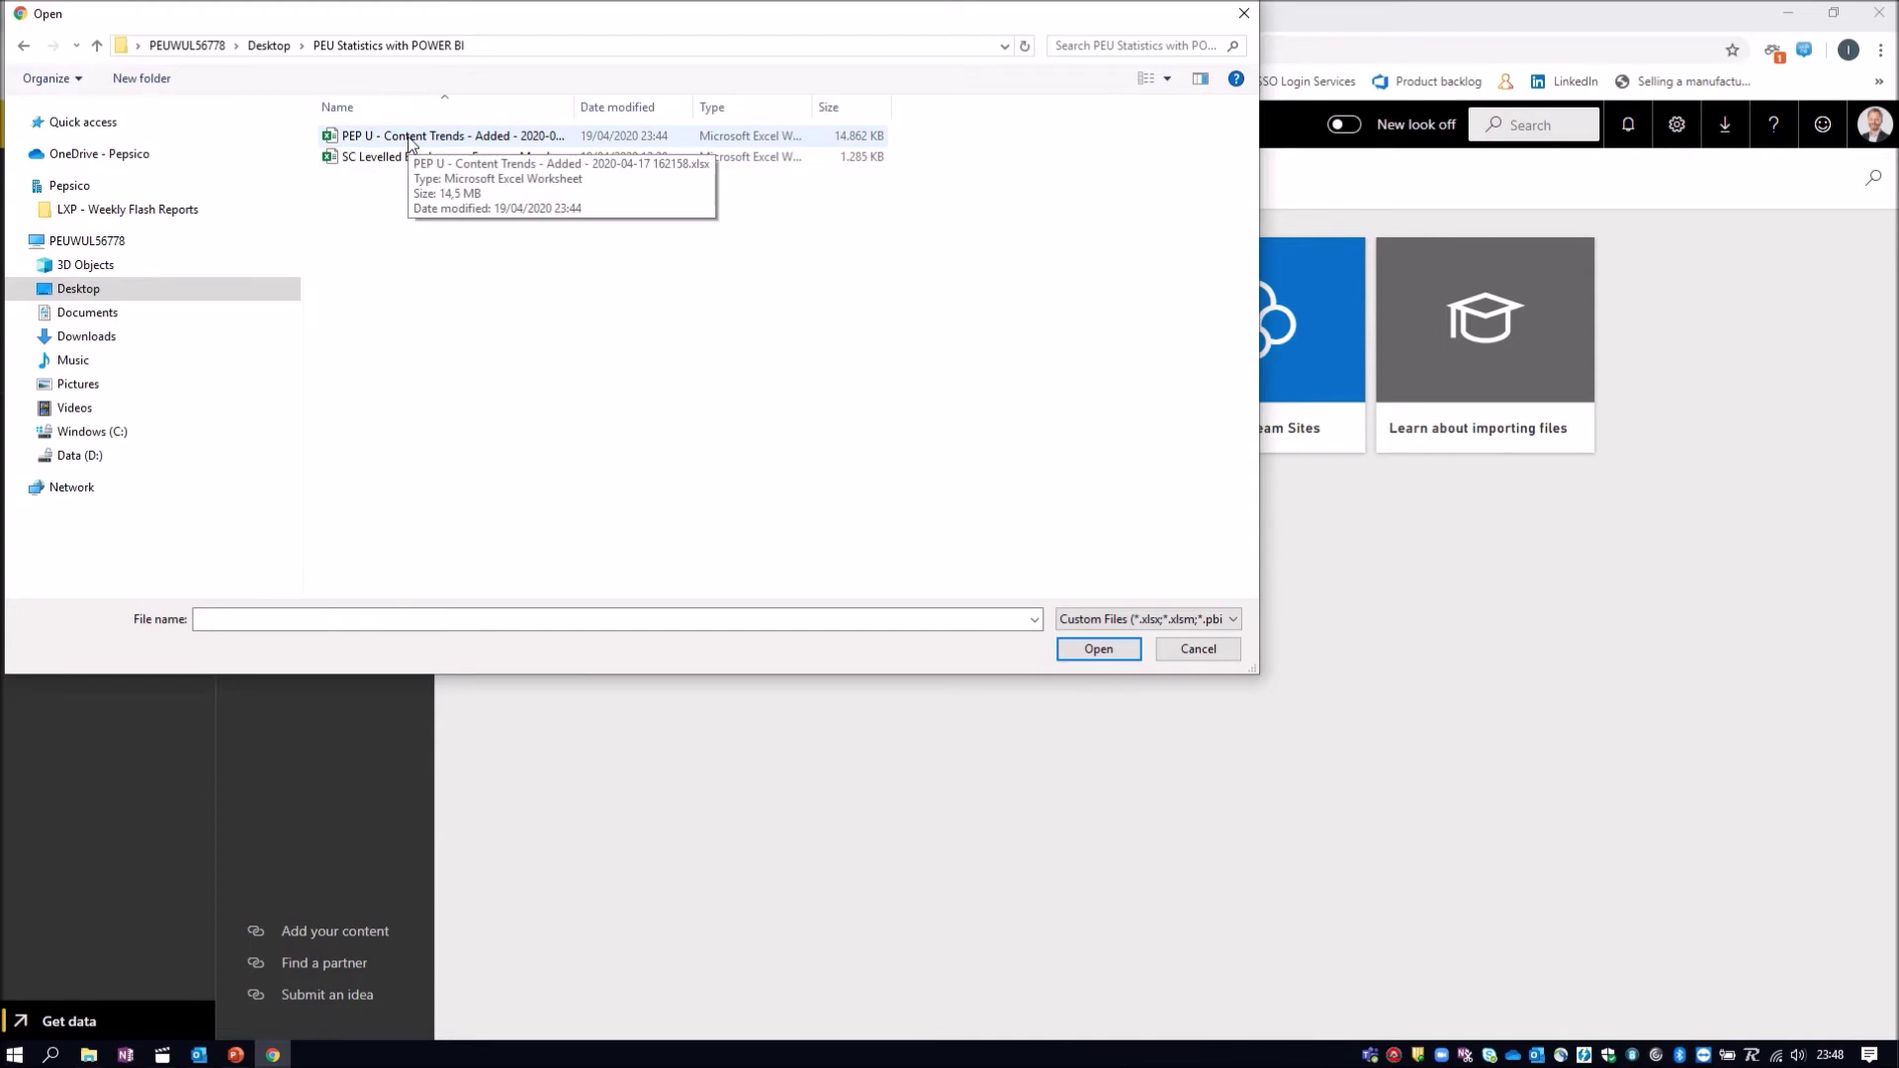
click(409, 143)
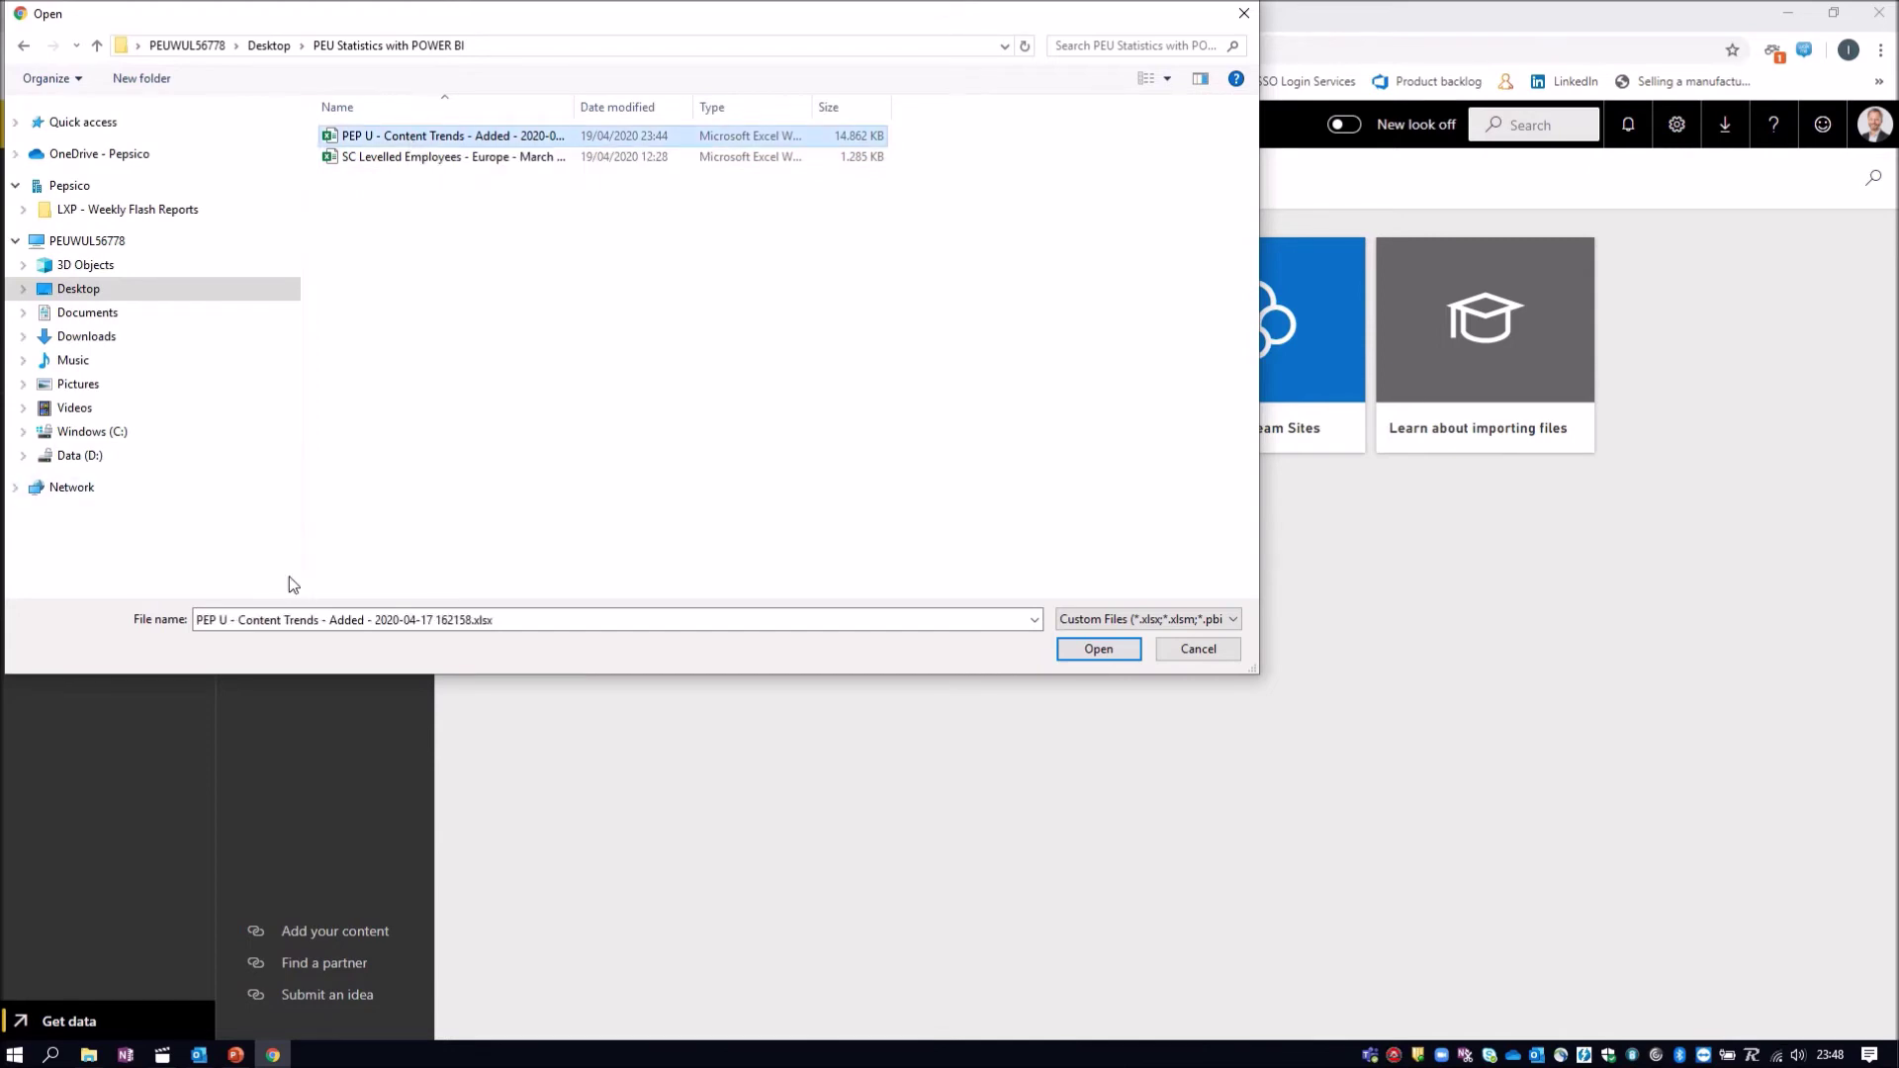
click(1106, 648)
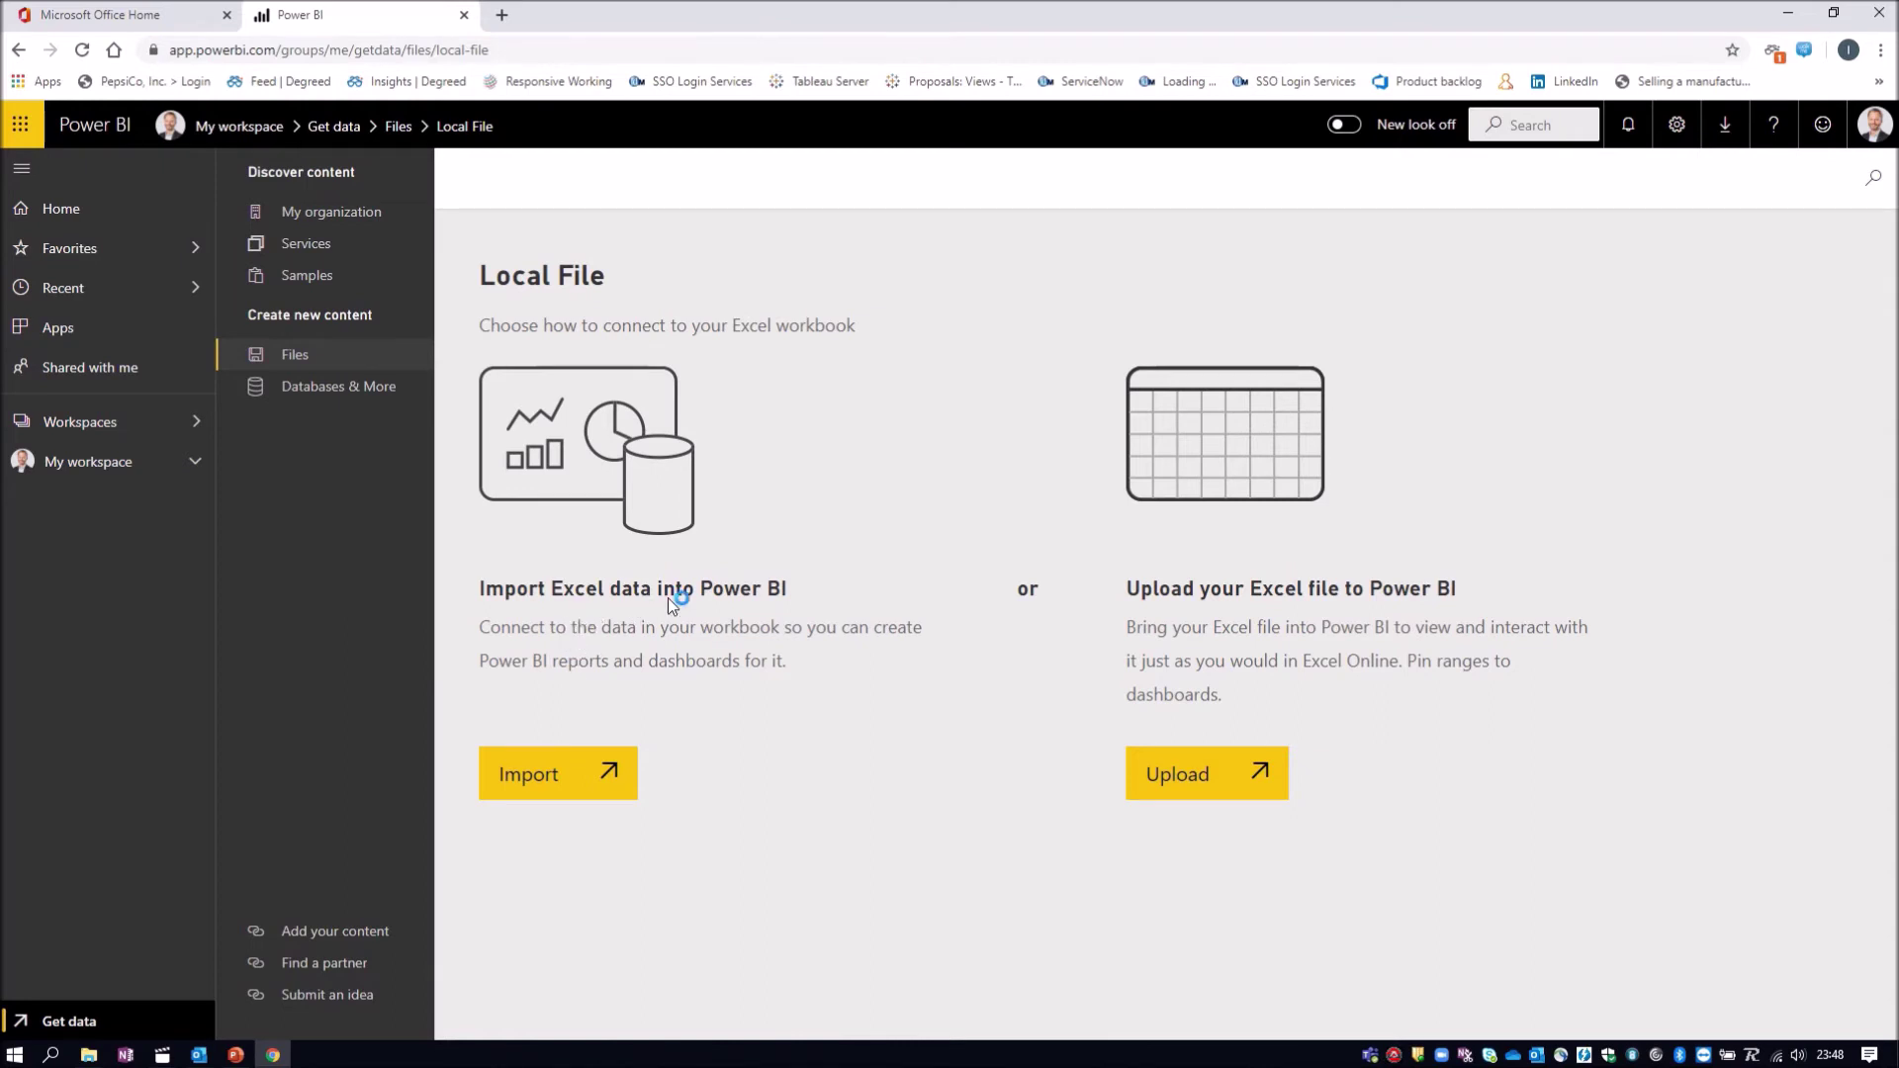
click(557, 785)
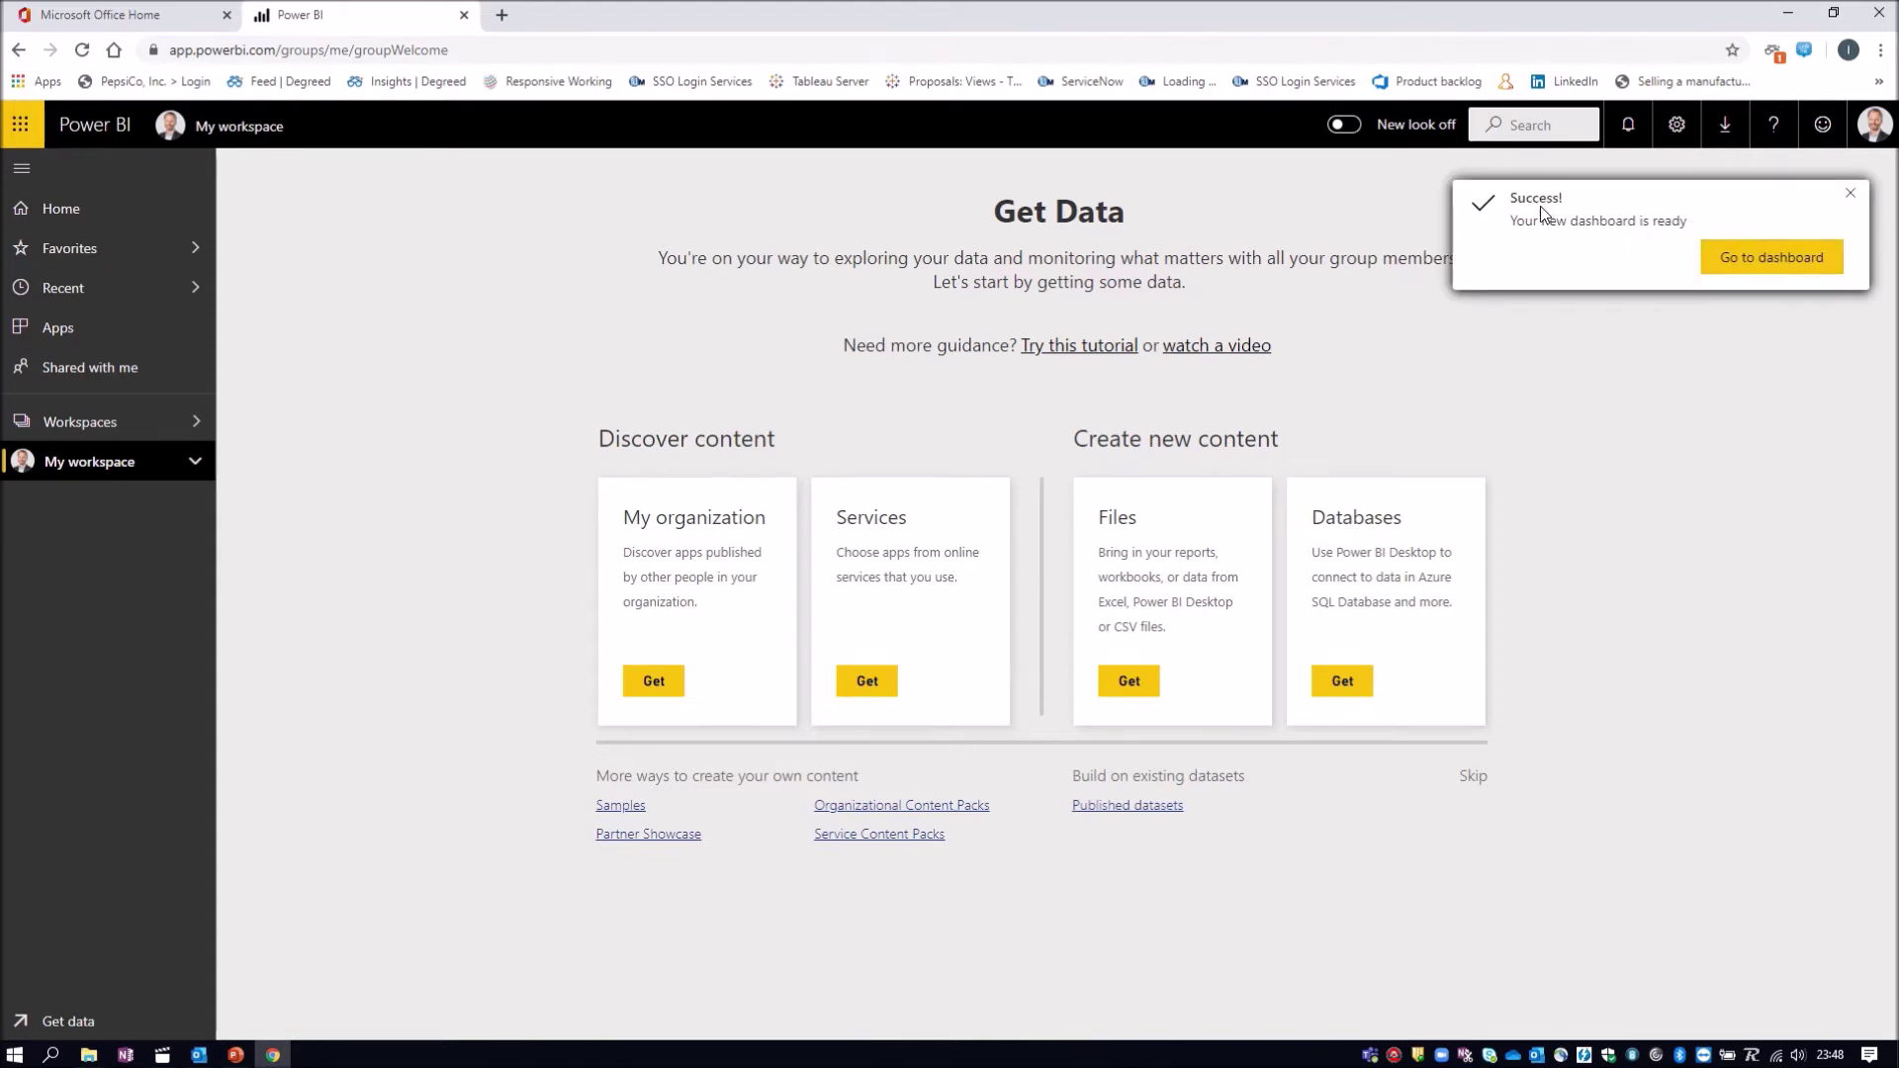
Go to the new dashboard and open its workbook tile as a blank report
click(1737, 259)
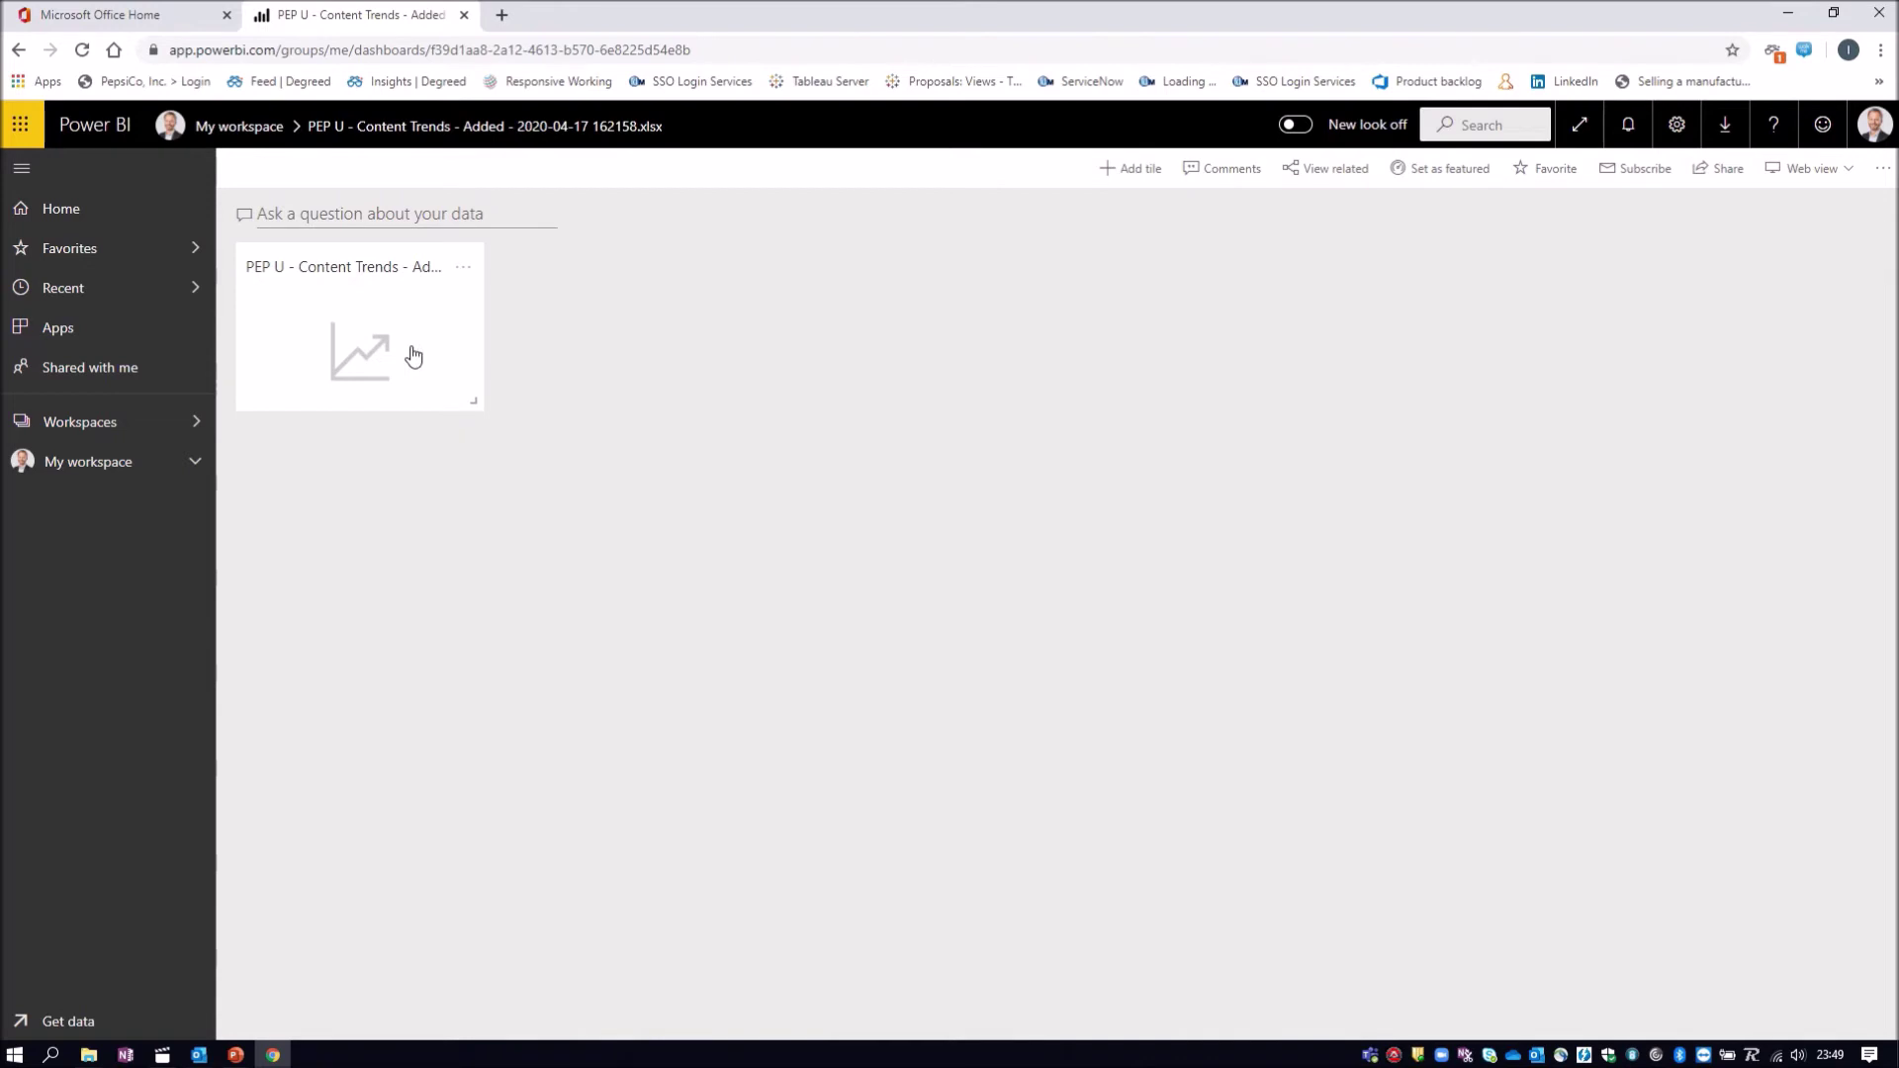
click(459, 354)
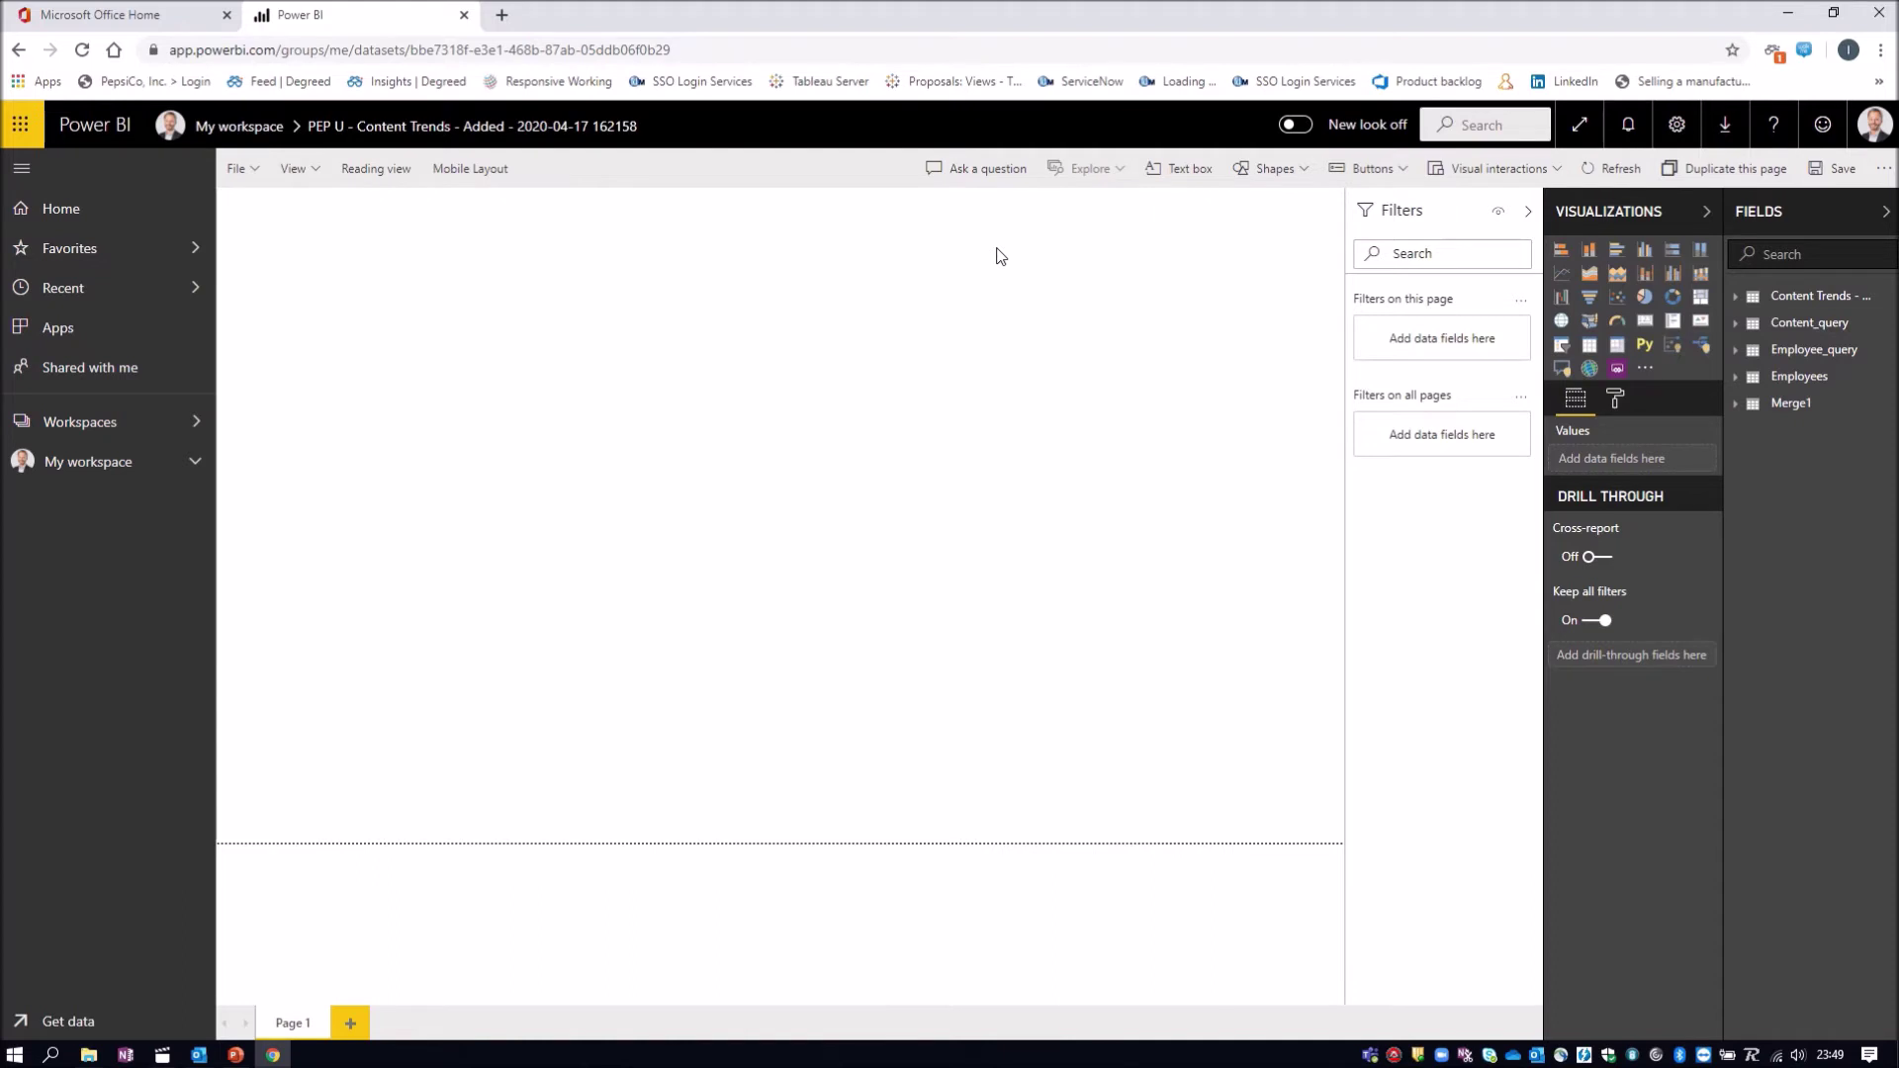
Enlarge the report's working area by zooming out the page and collapsing the Filters and Visualizations panes
key(ctrl+minus)
key(ctrl+minus)
key(ctrl+minus)
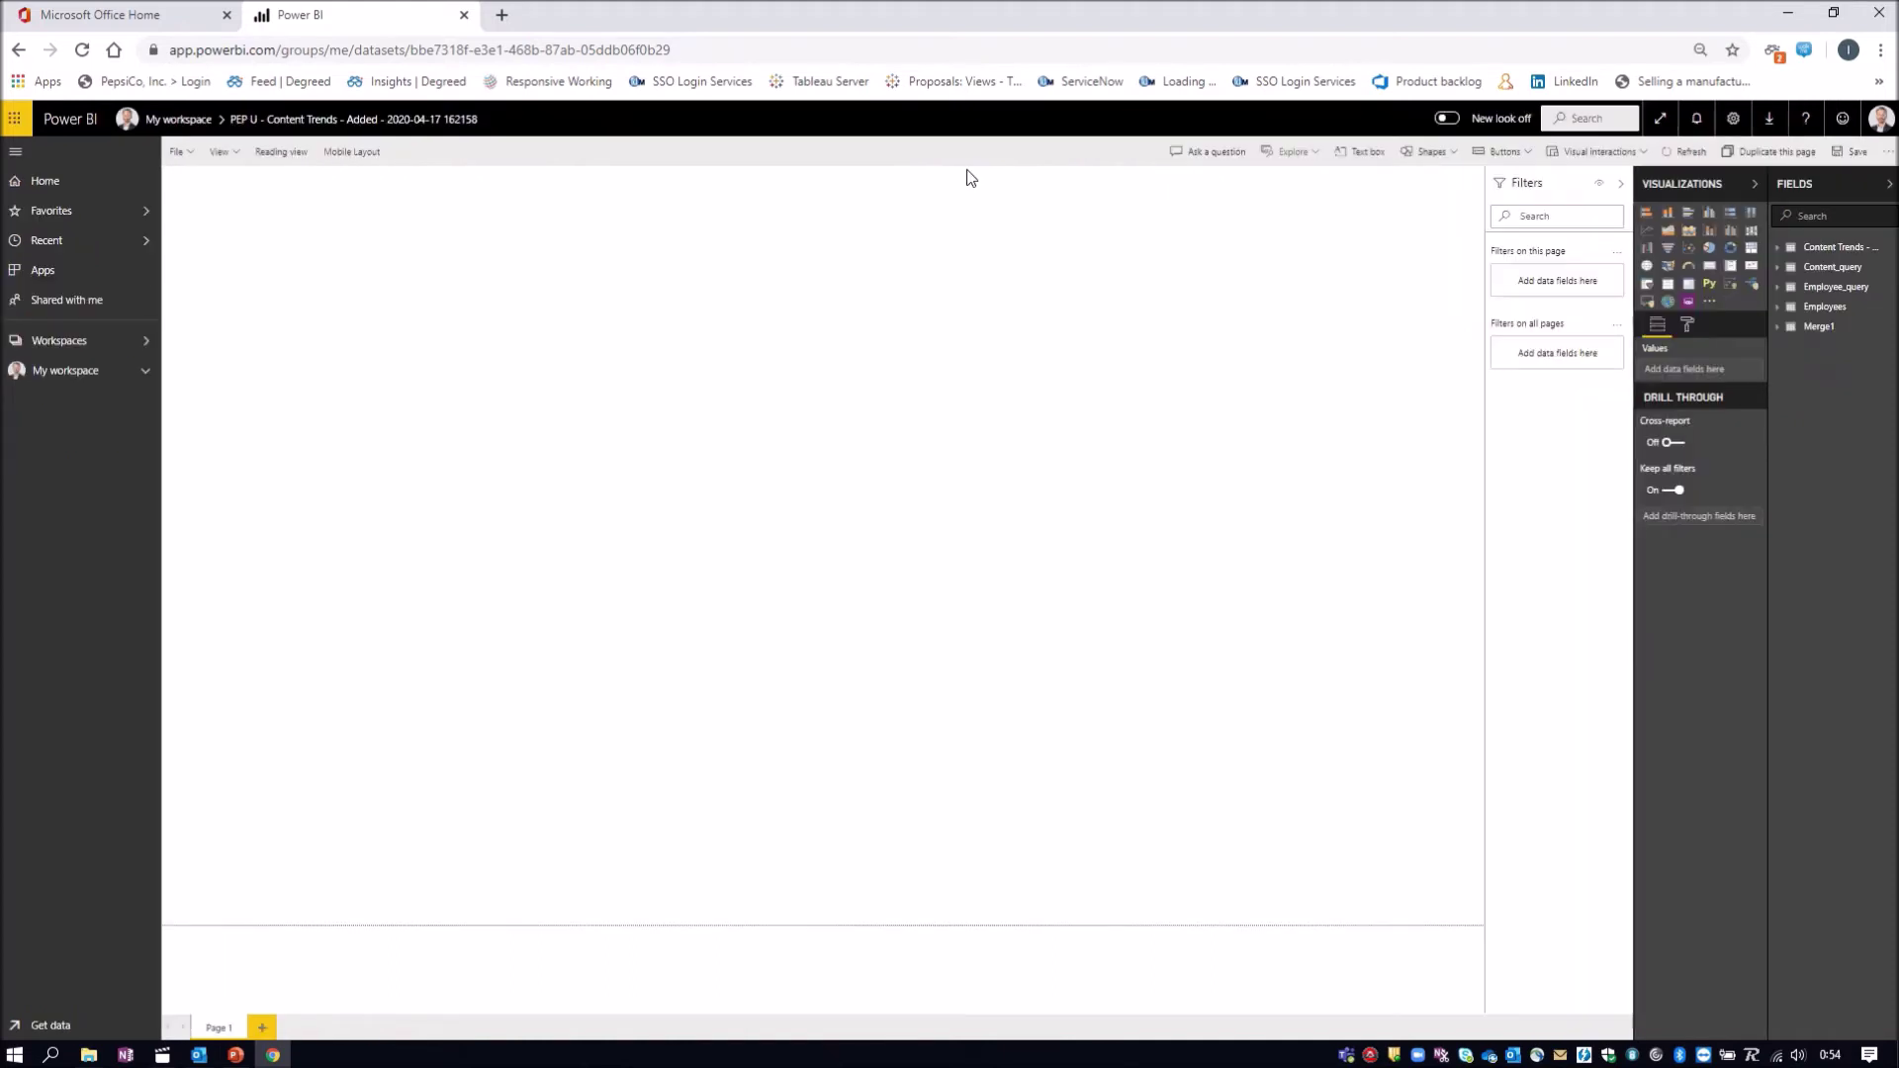
click(1620, 184)
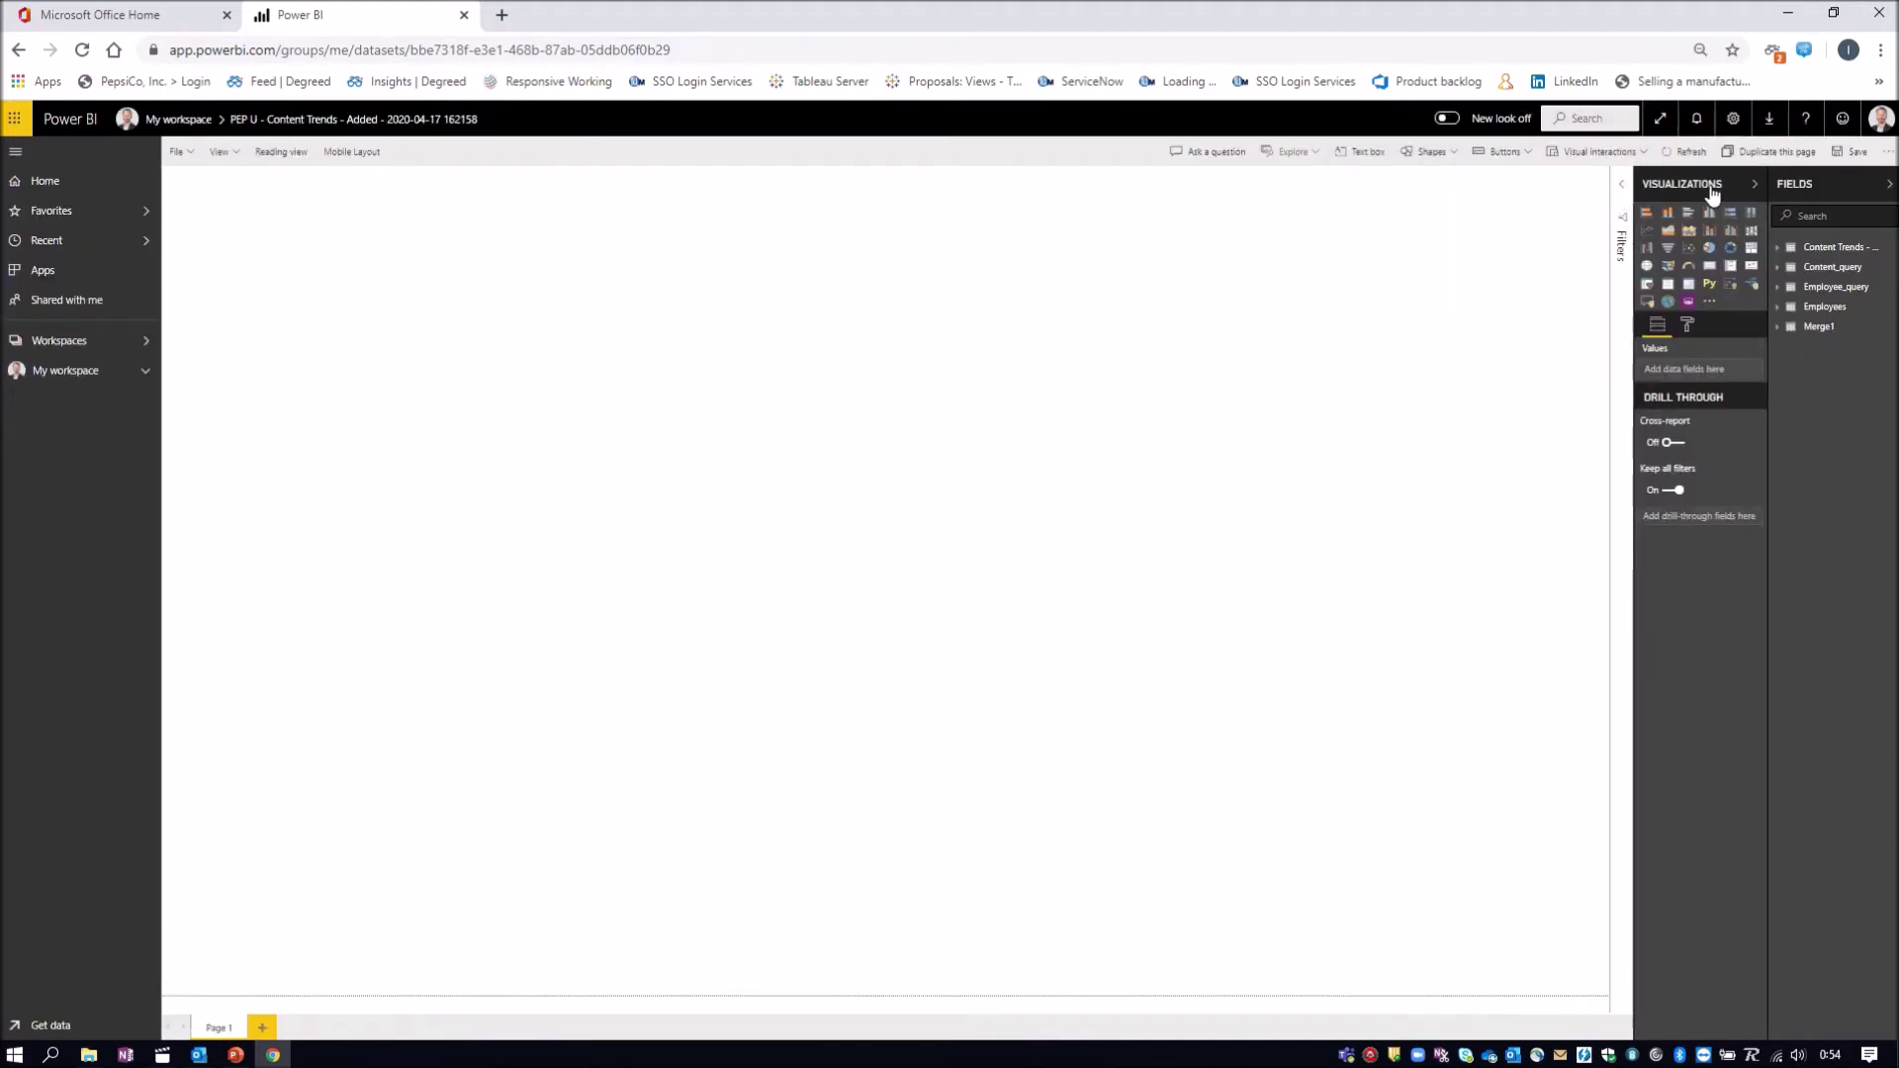
click(1755, 188)
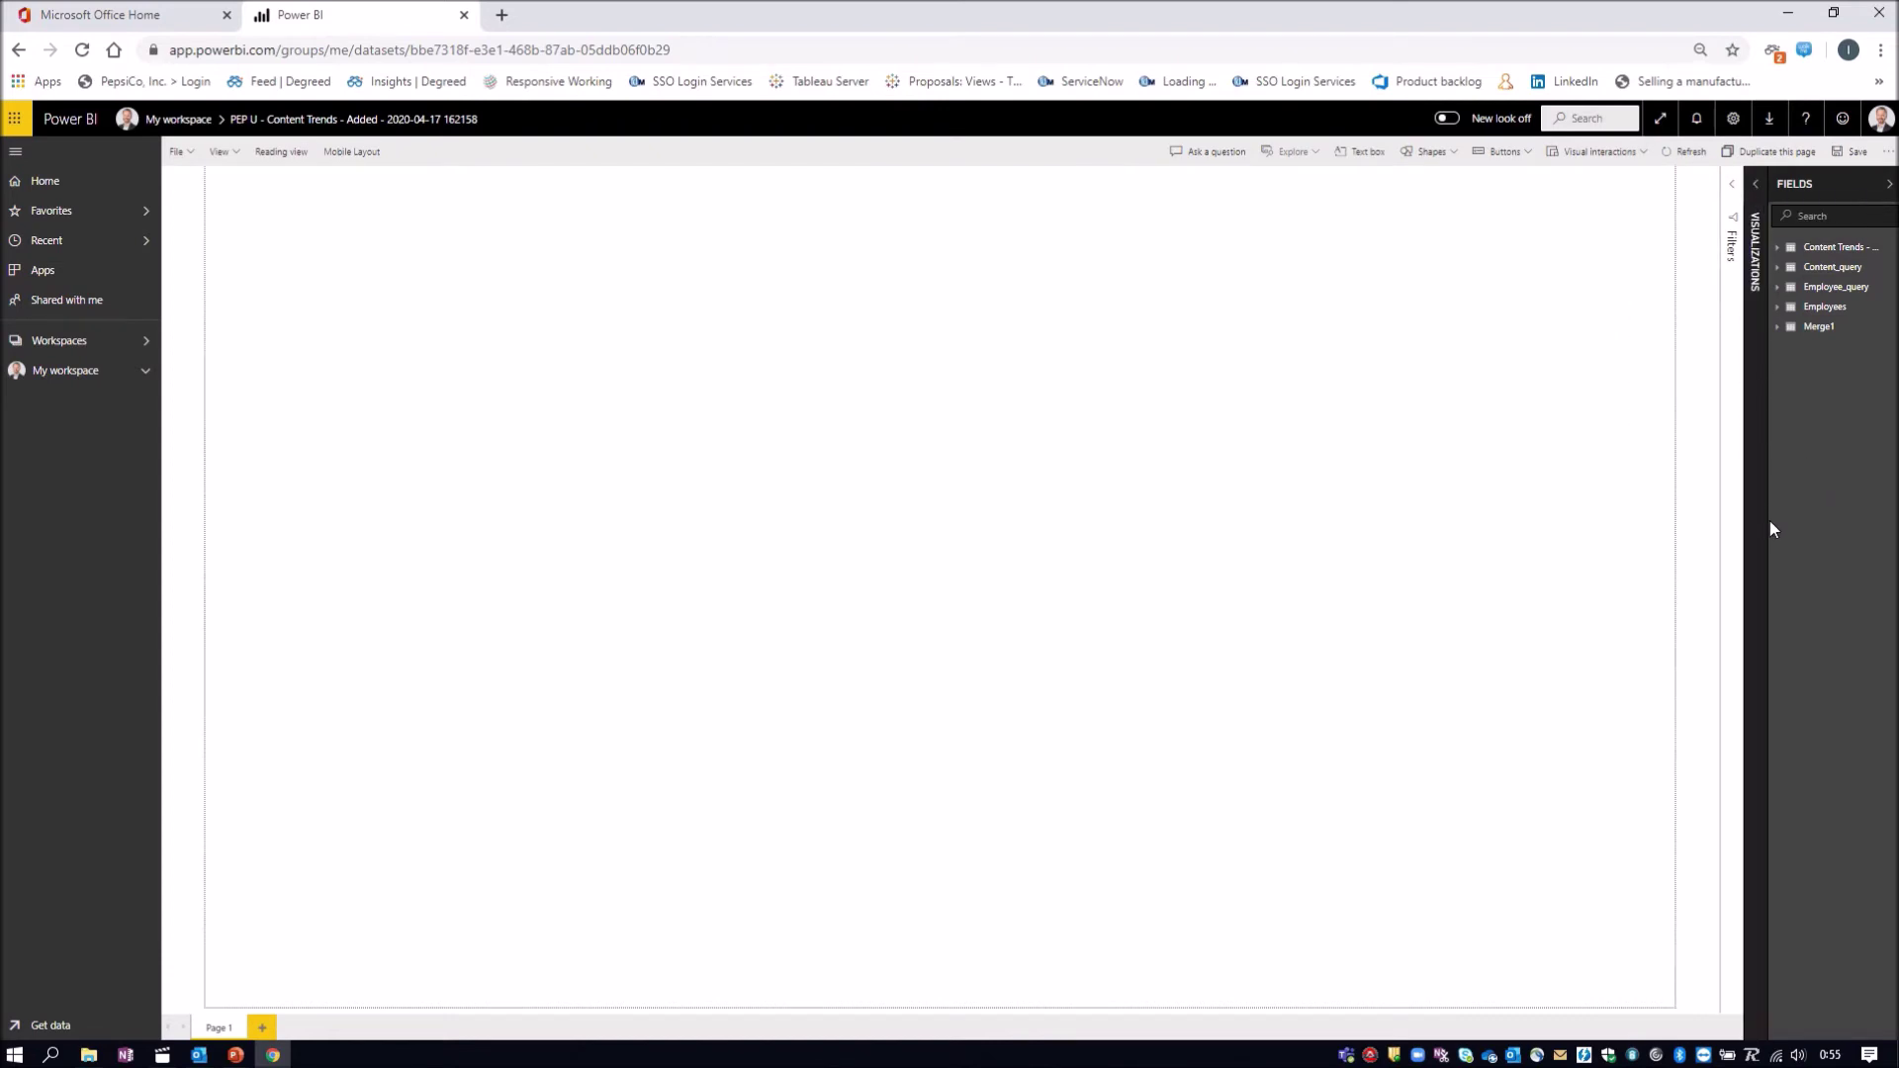
Widen the Fields pane to list the Merge1 table's fields and expand the Visualizations pane
drag(1768, 521, 1407, 543)
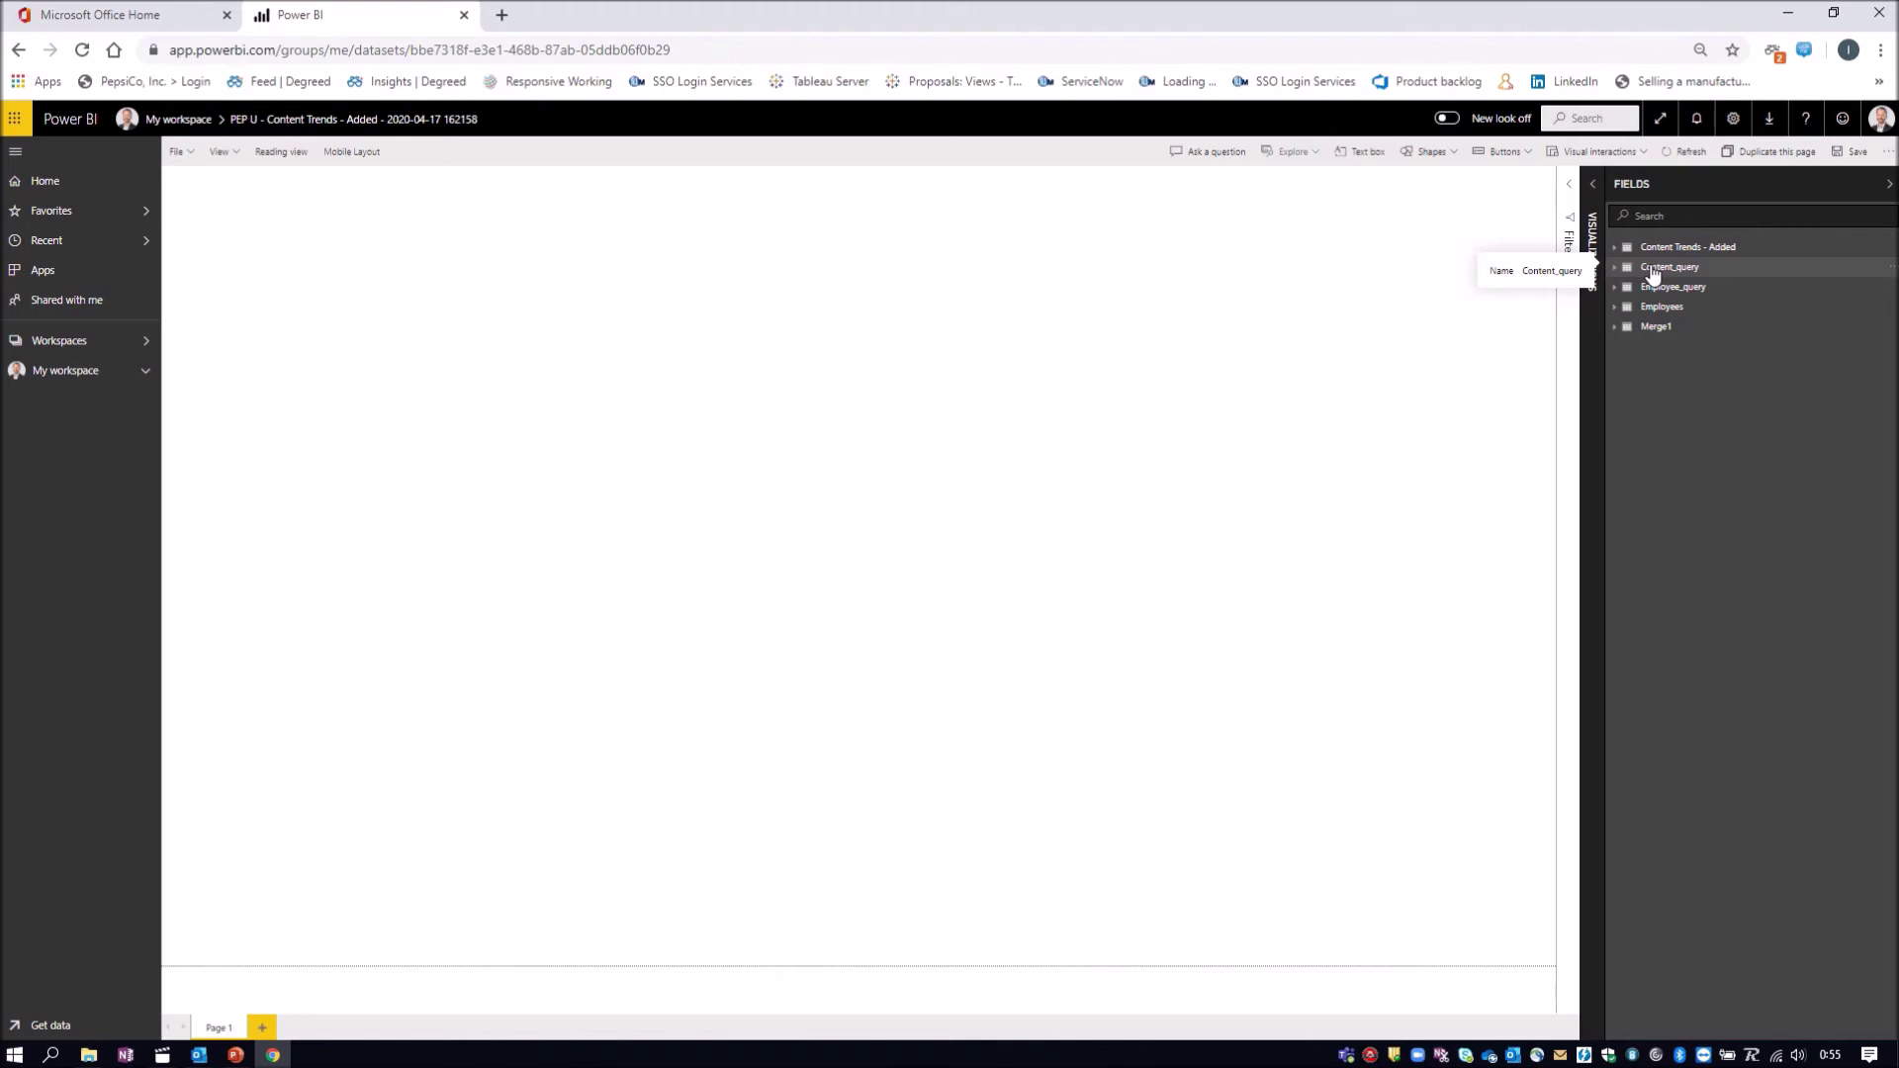
click(1616, 327)
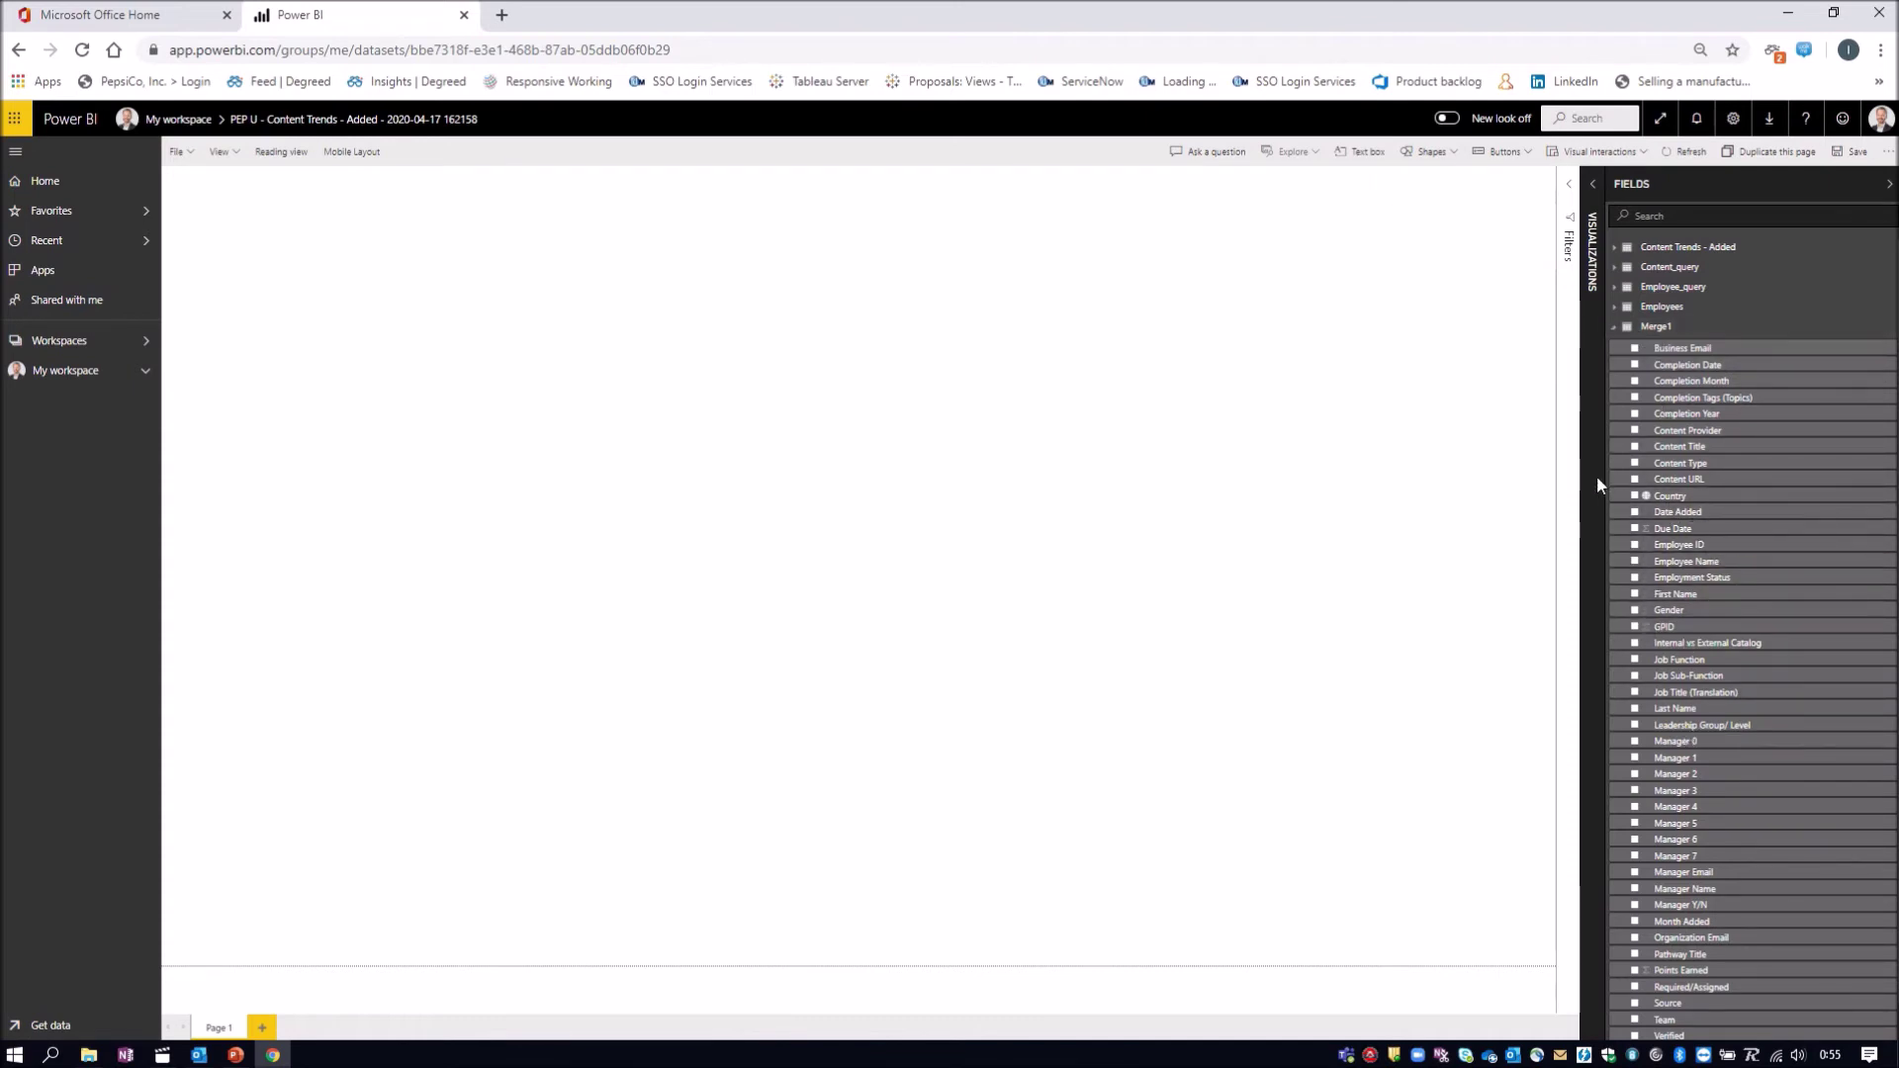
click(1593, 186)
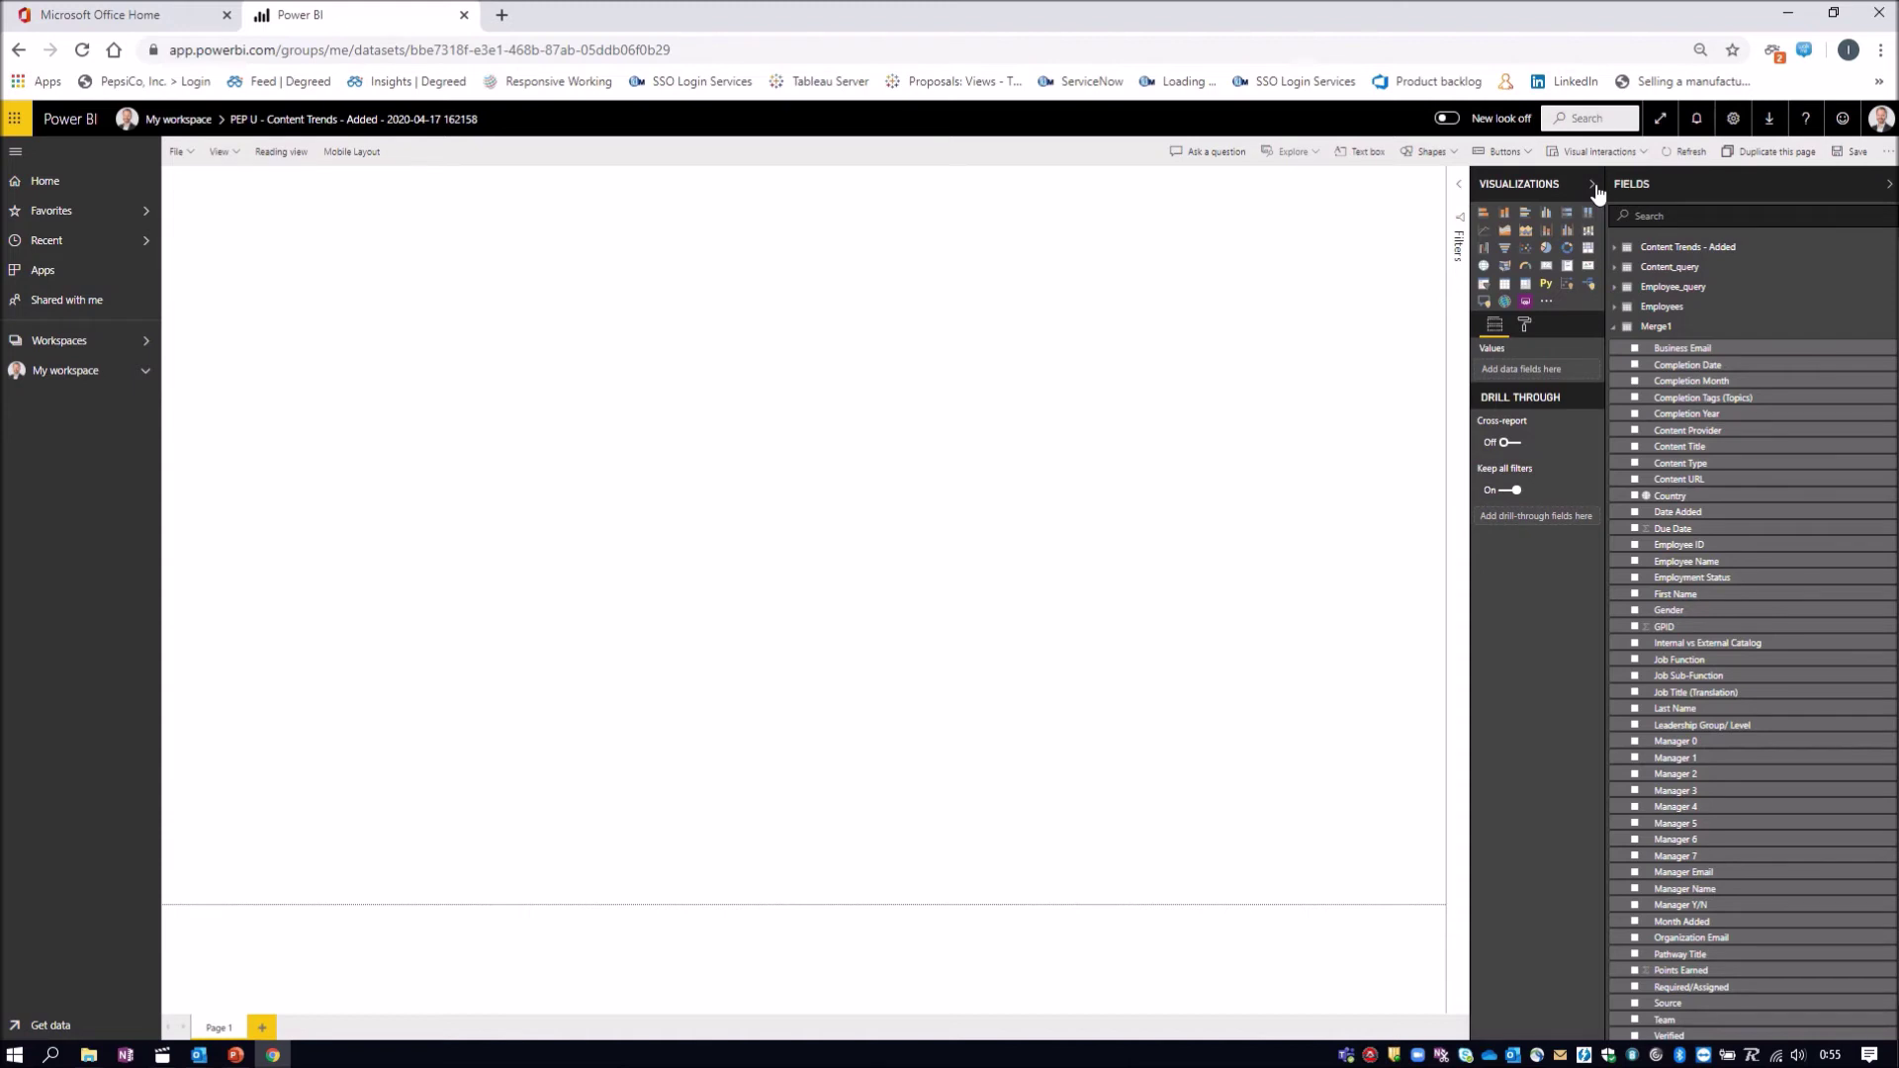
Insert an enlarged clustered column chart showing GPID by Leadership Group/ Level from the Merge1 table
click(1550, 212)
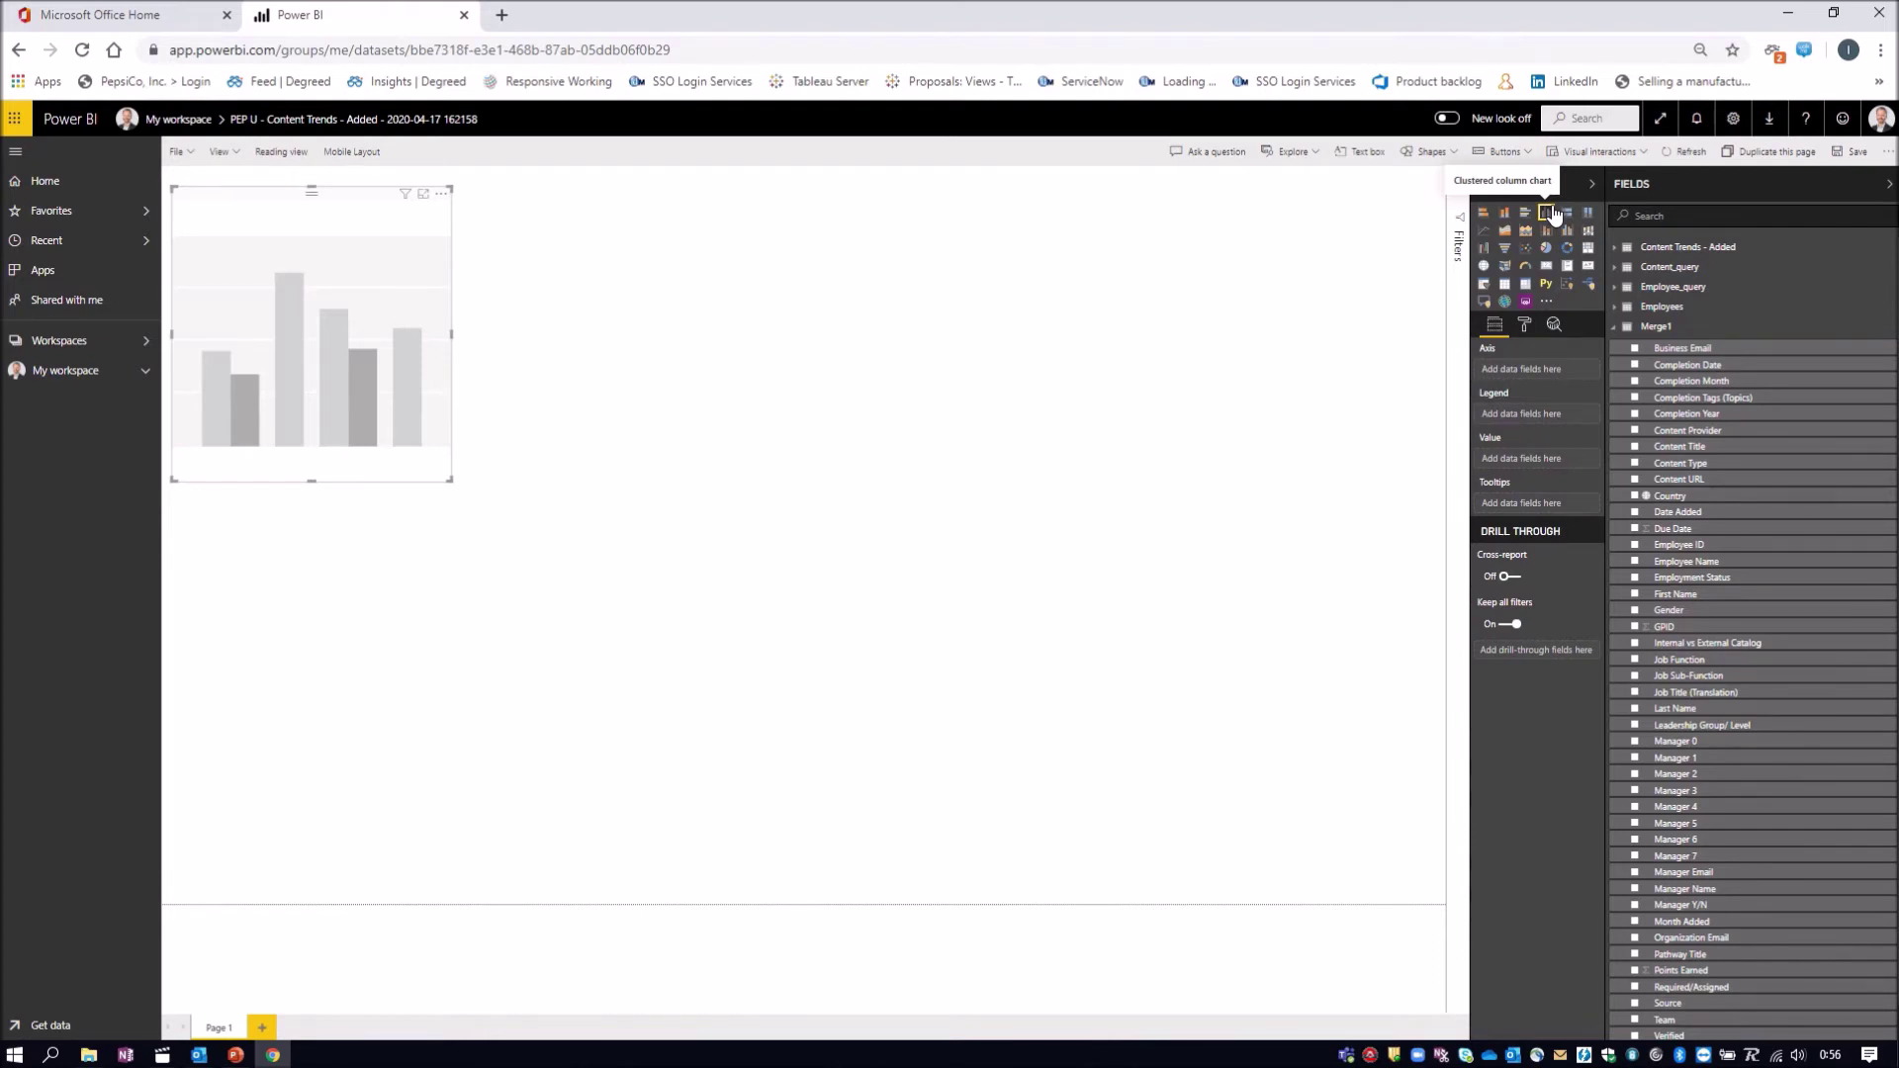
drag(448, 478, 627, 572)
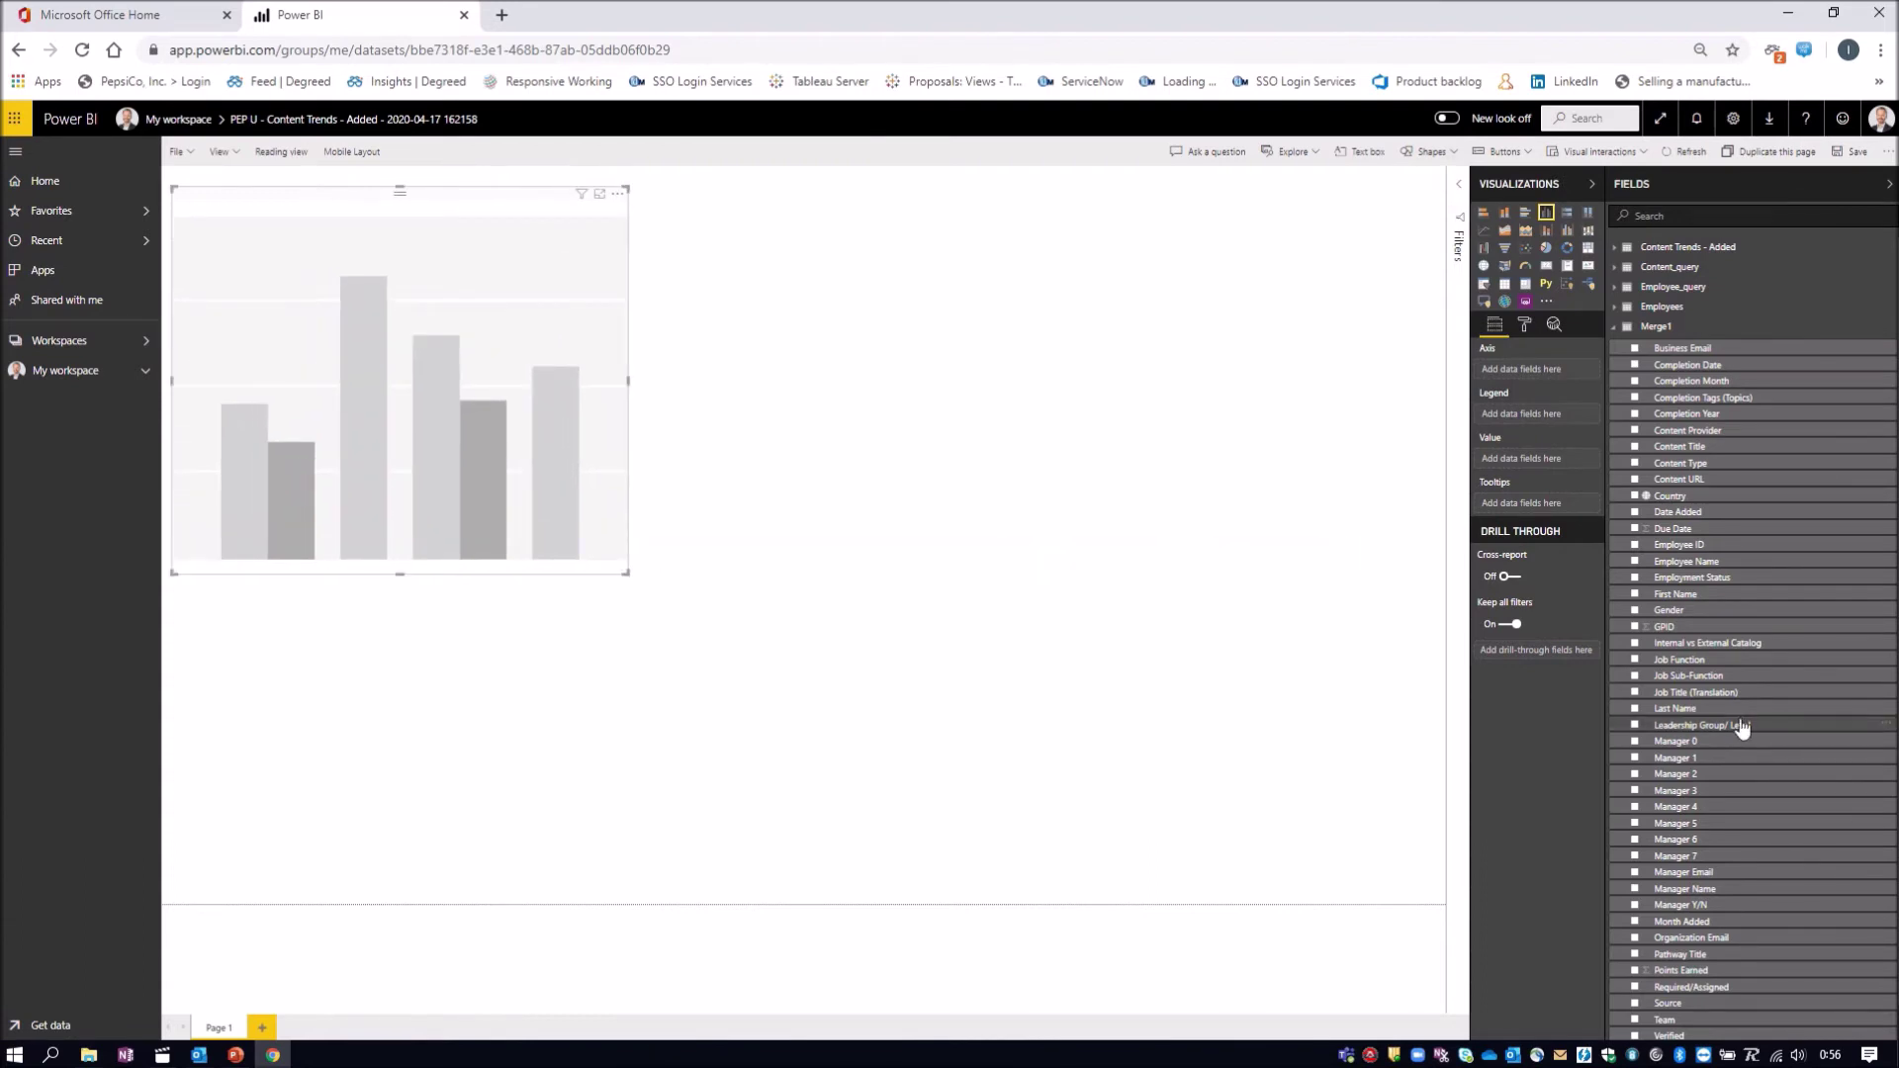
click(1635, 627)
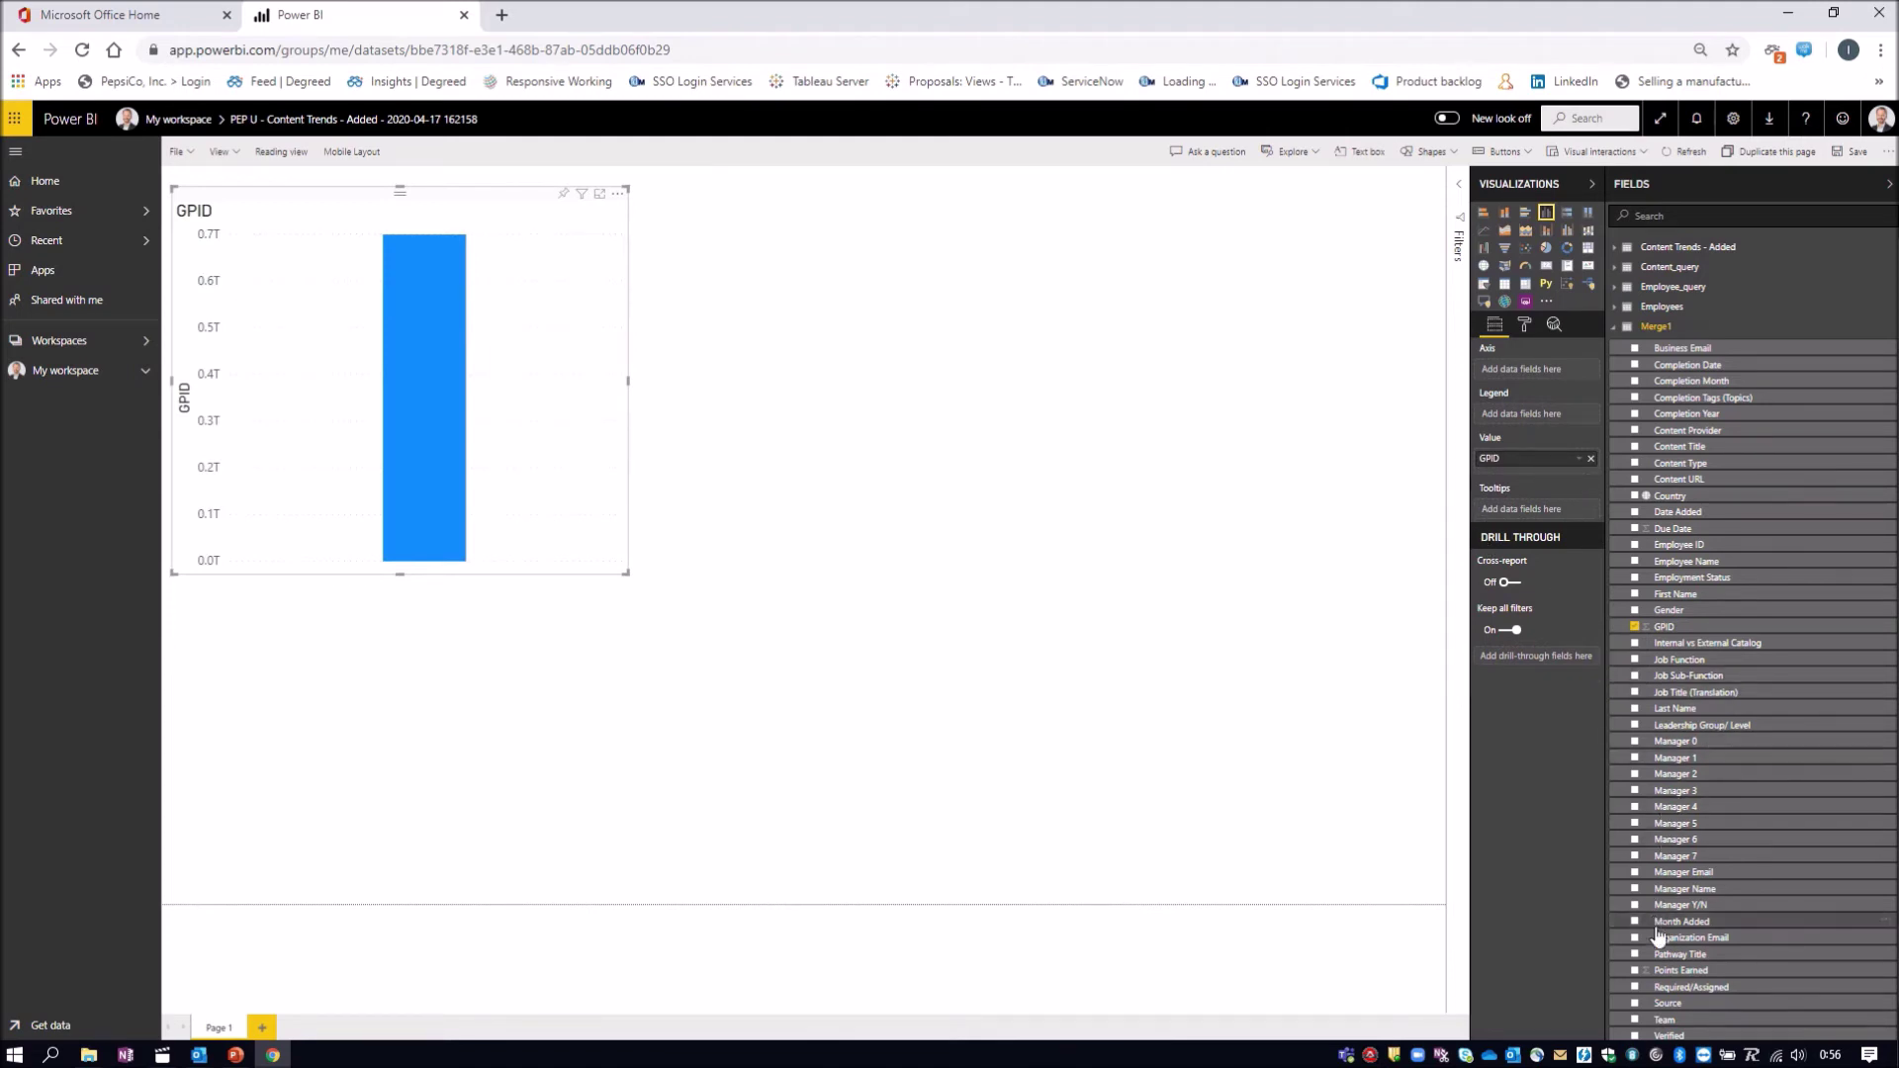
click(1635, 727)
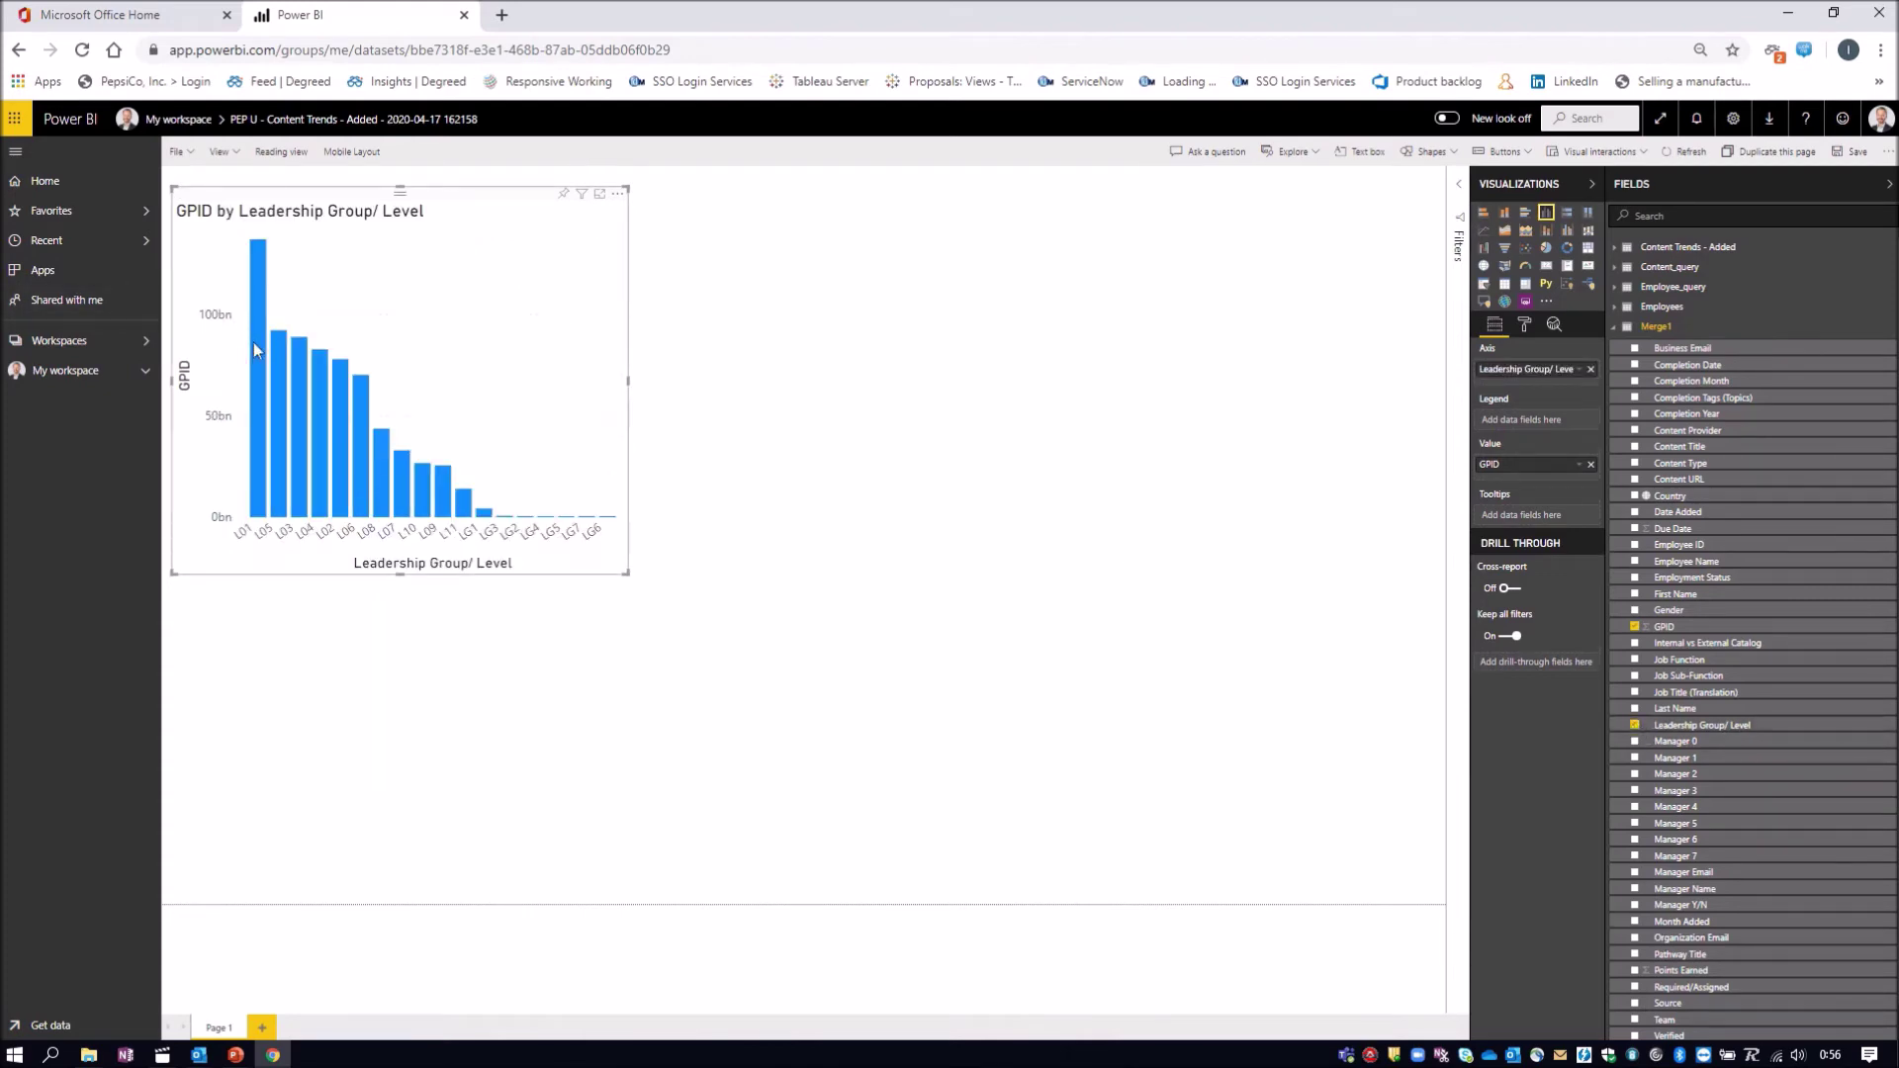
Summarize the column chart's GPID value by Count (Distinct)
mouse_move(253, 343)
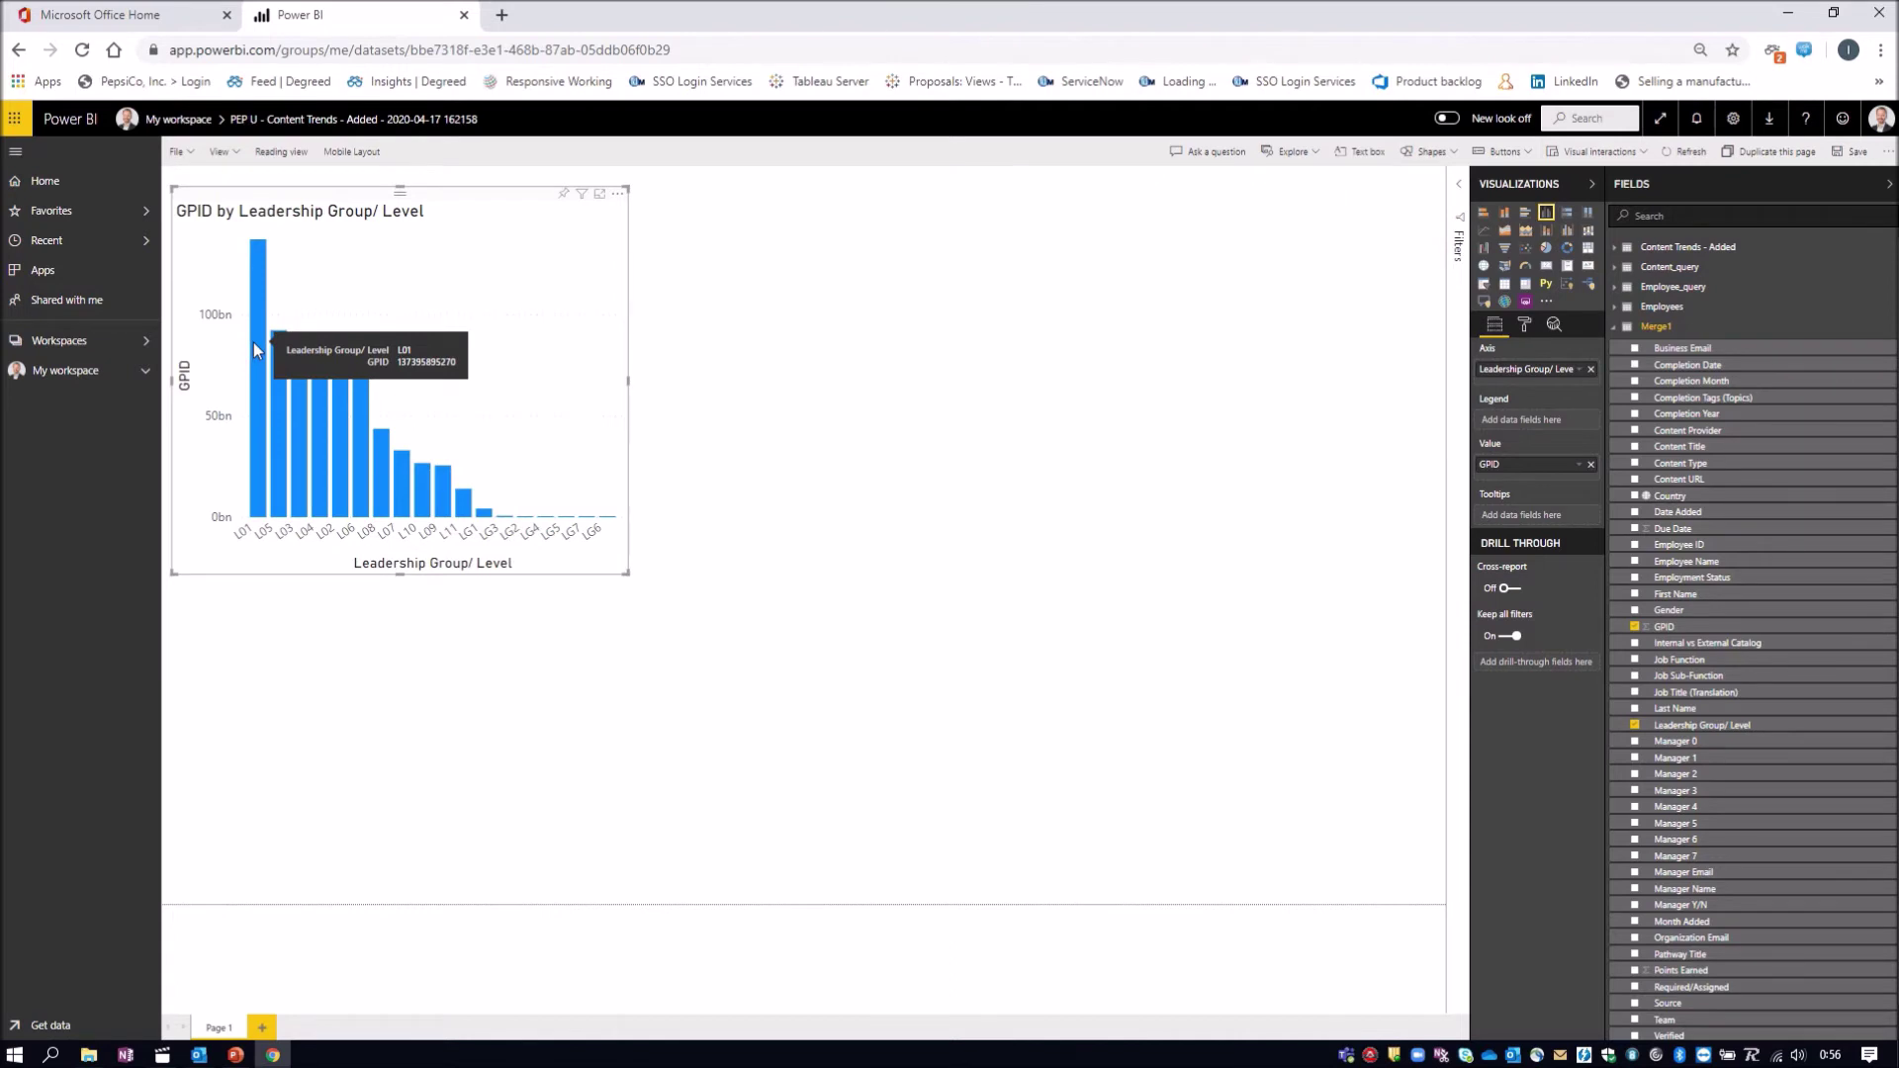
click(1579, 465)
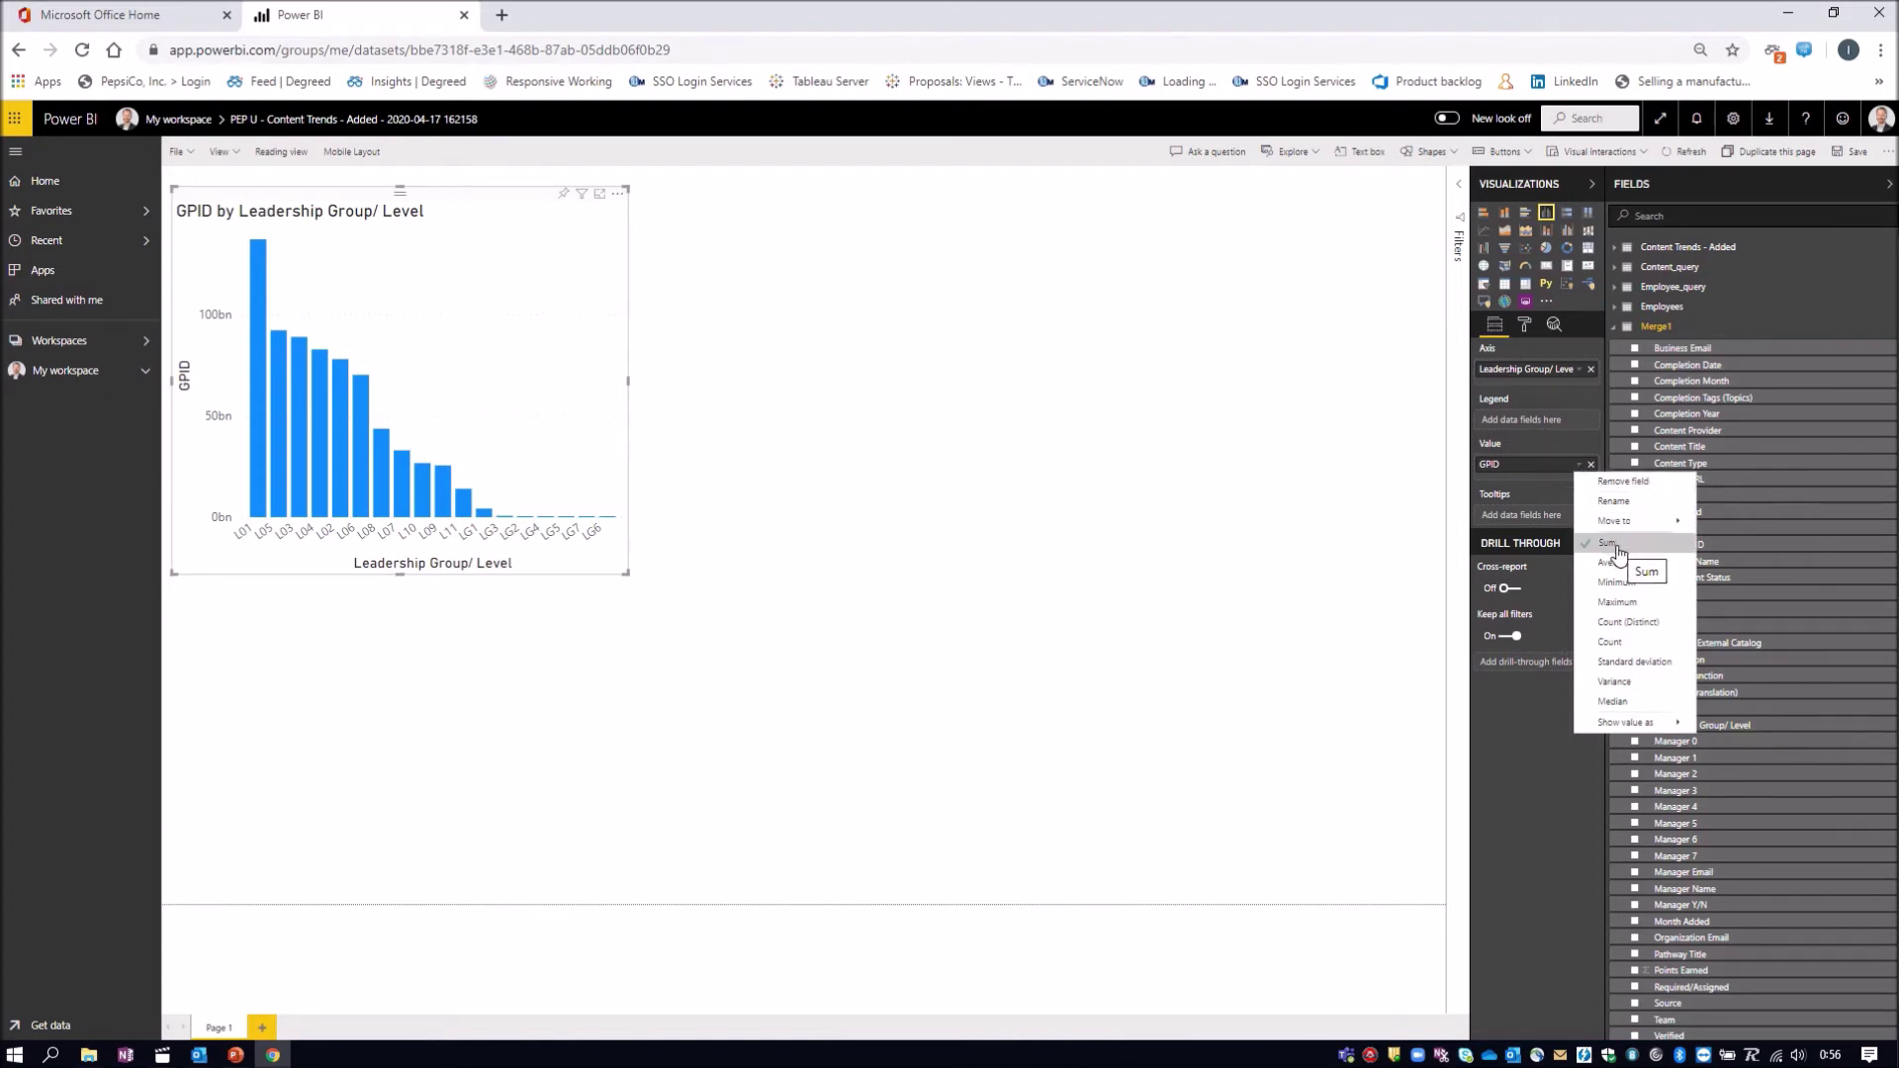
click(1630, 623)
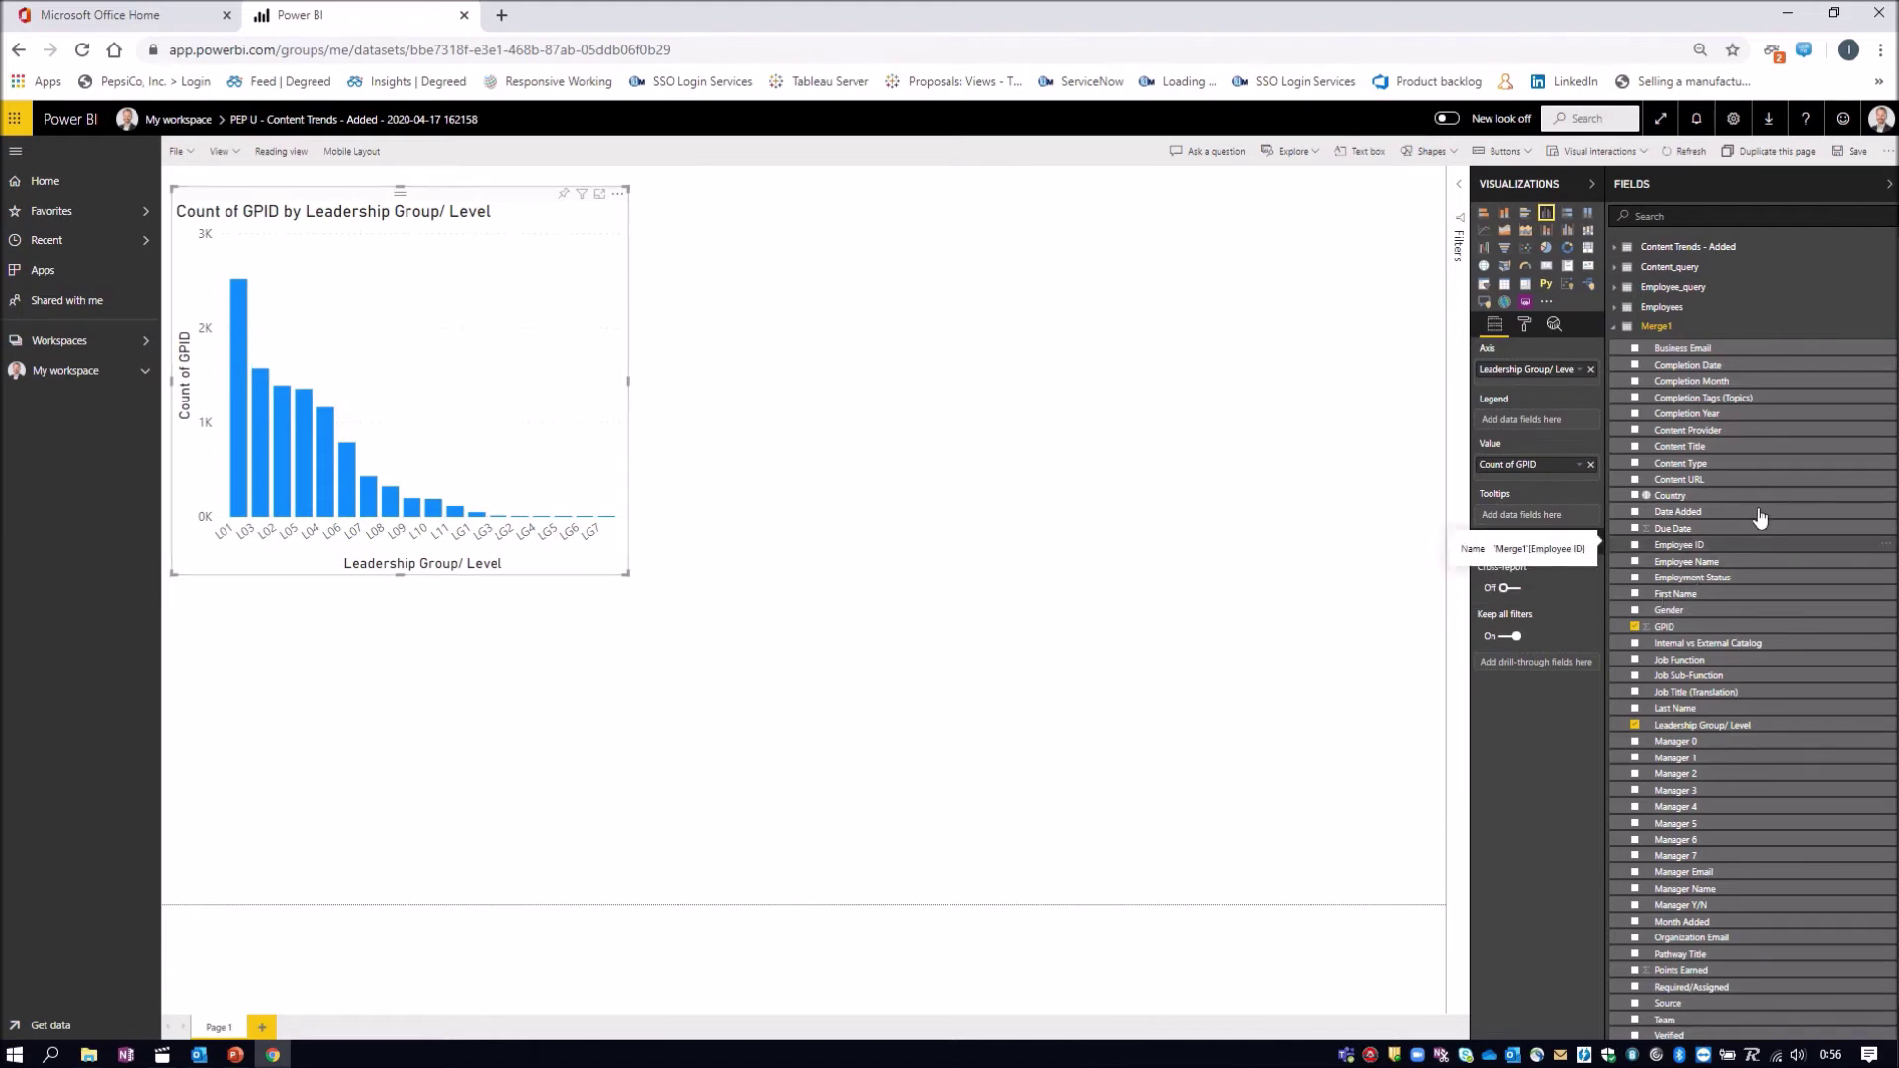
Turn on data labels for the column chart and set their display units to None
click(1525, 324)
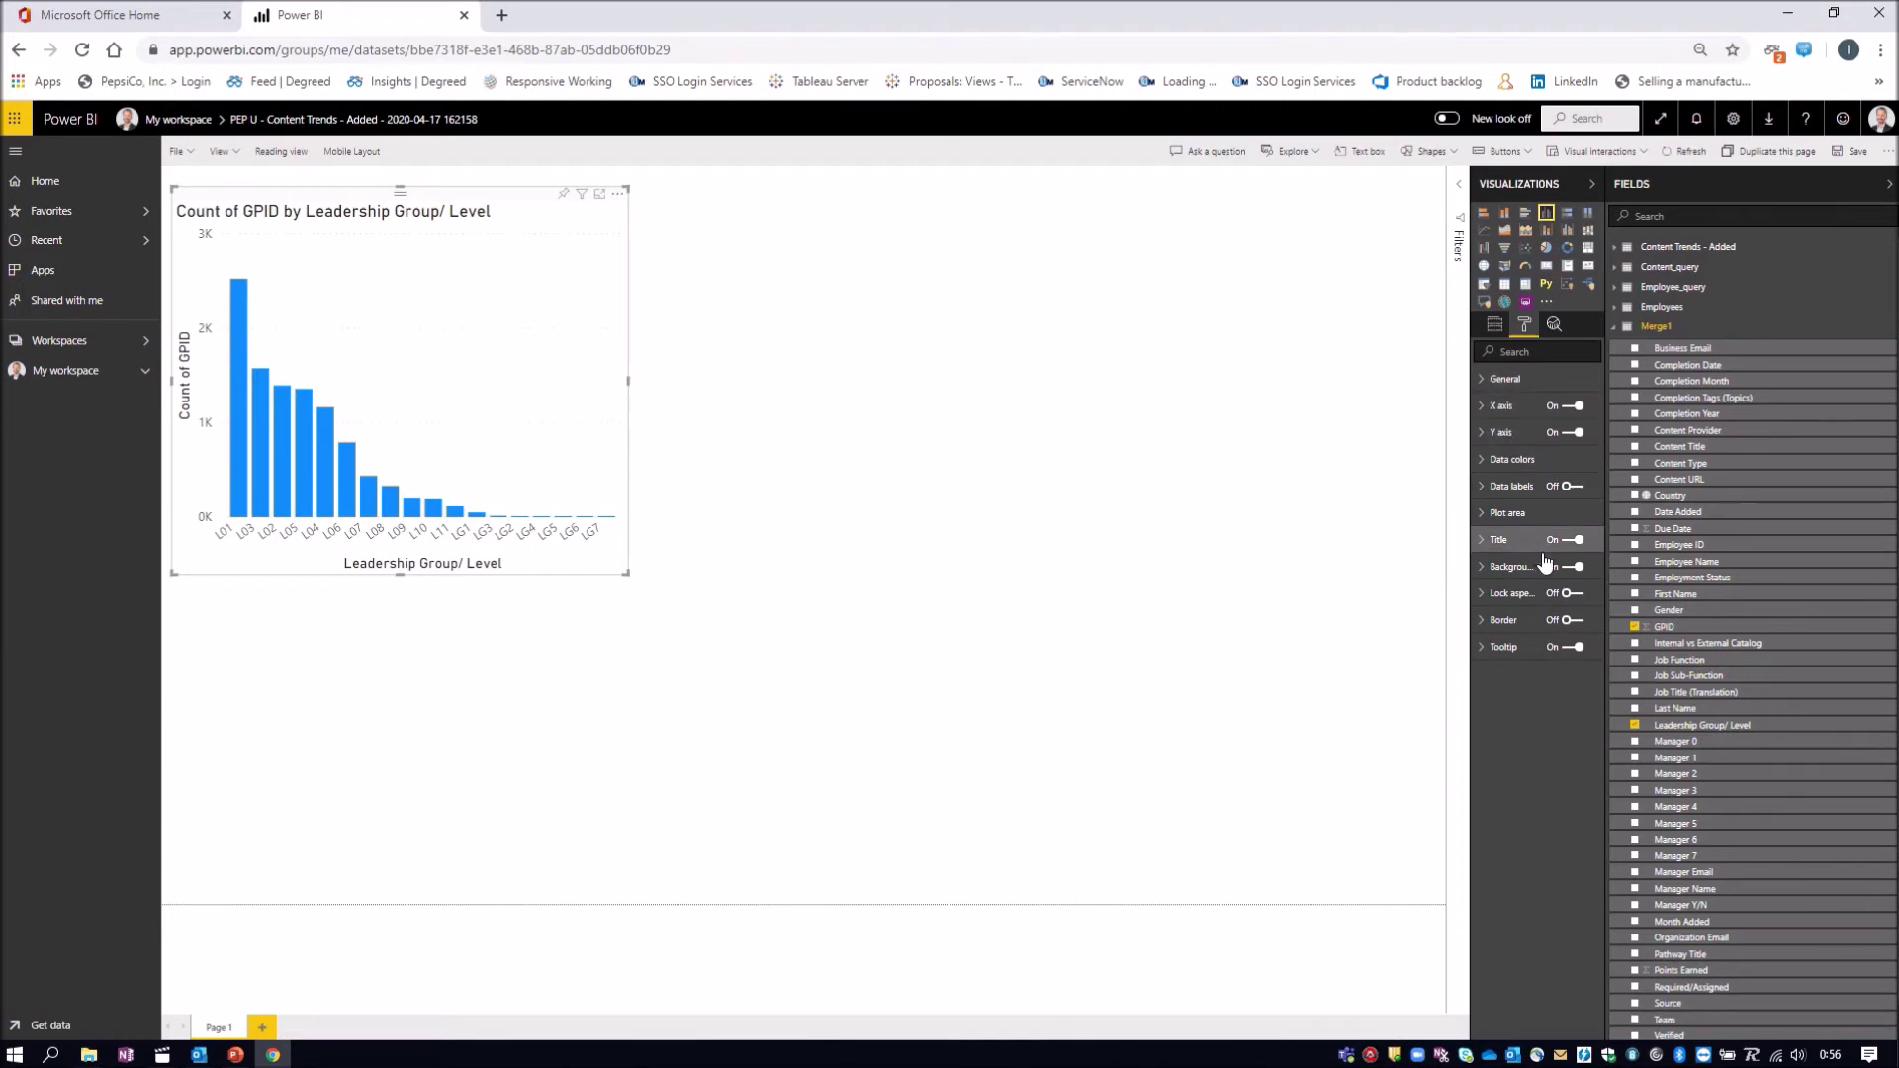
click(1579, 487)
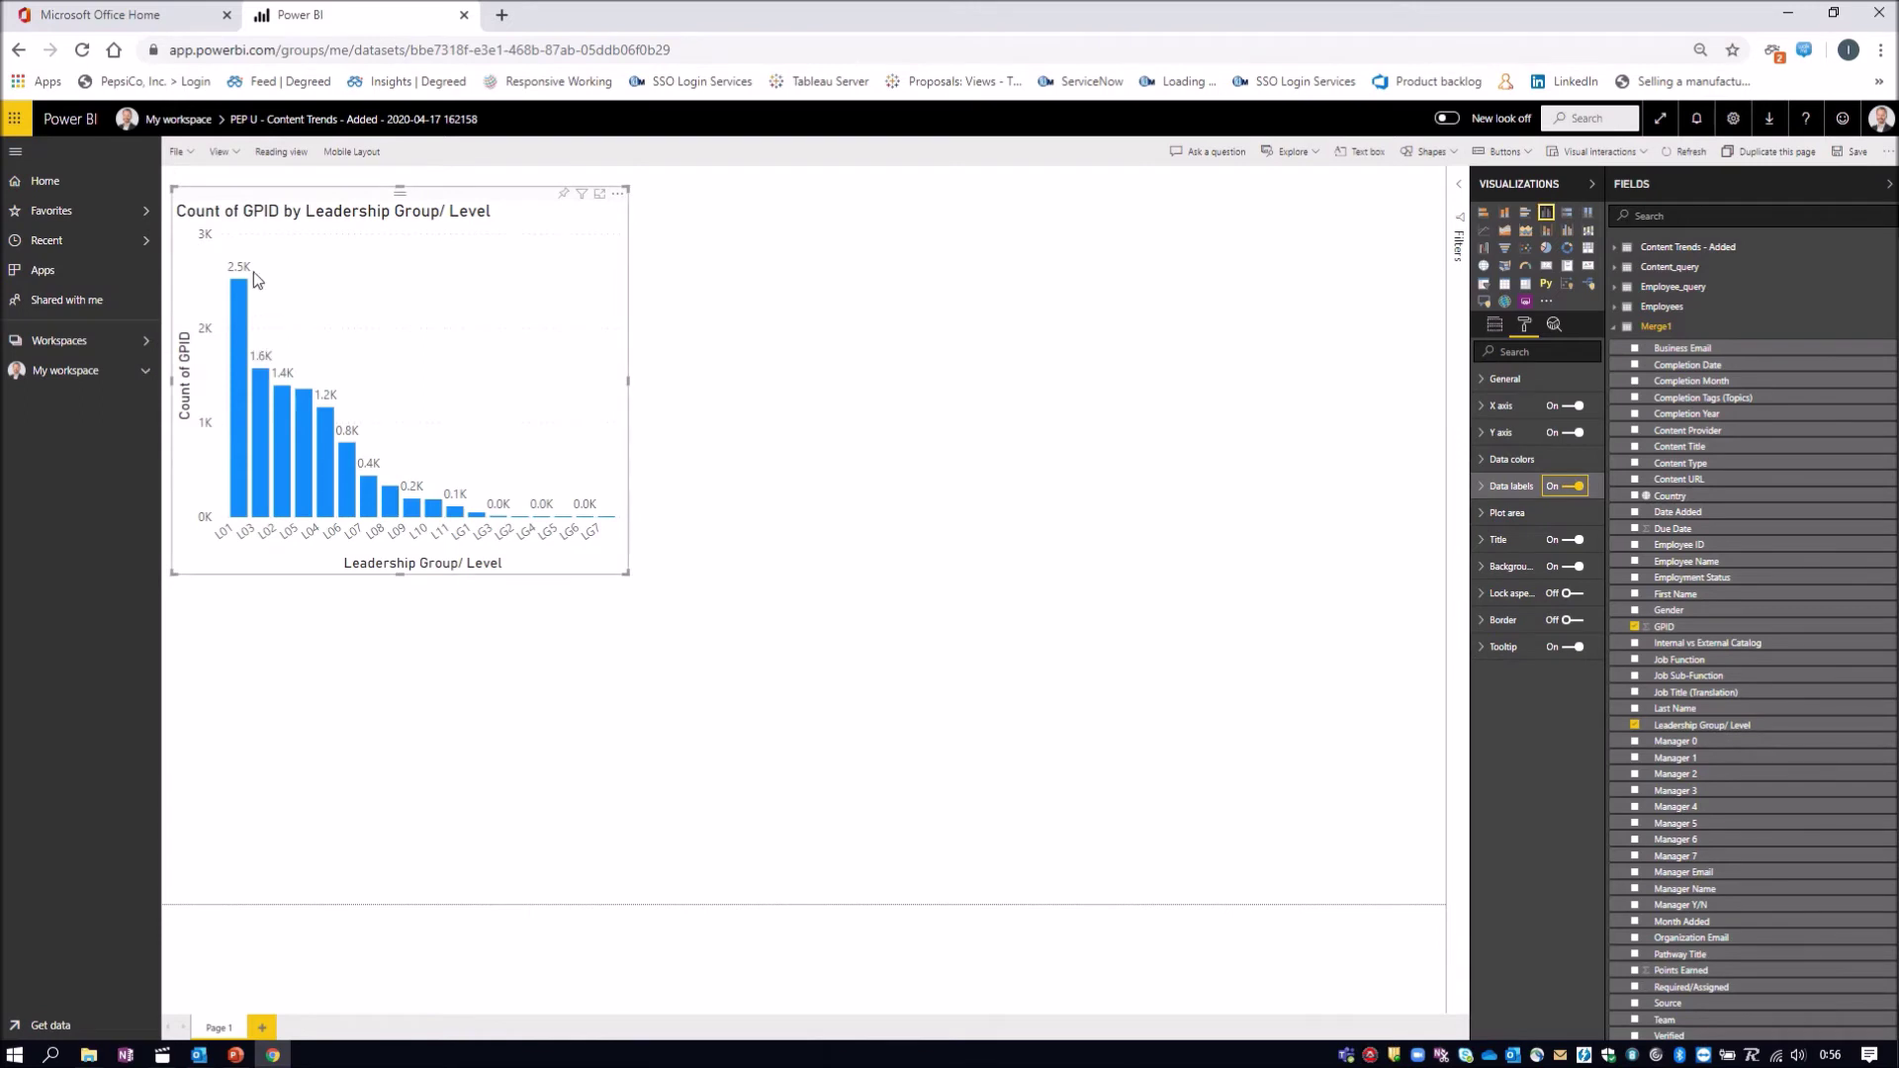
click(1482, 489)
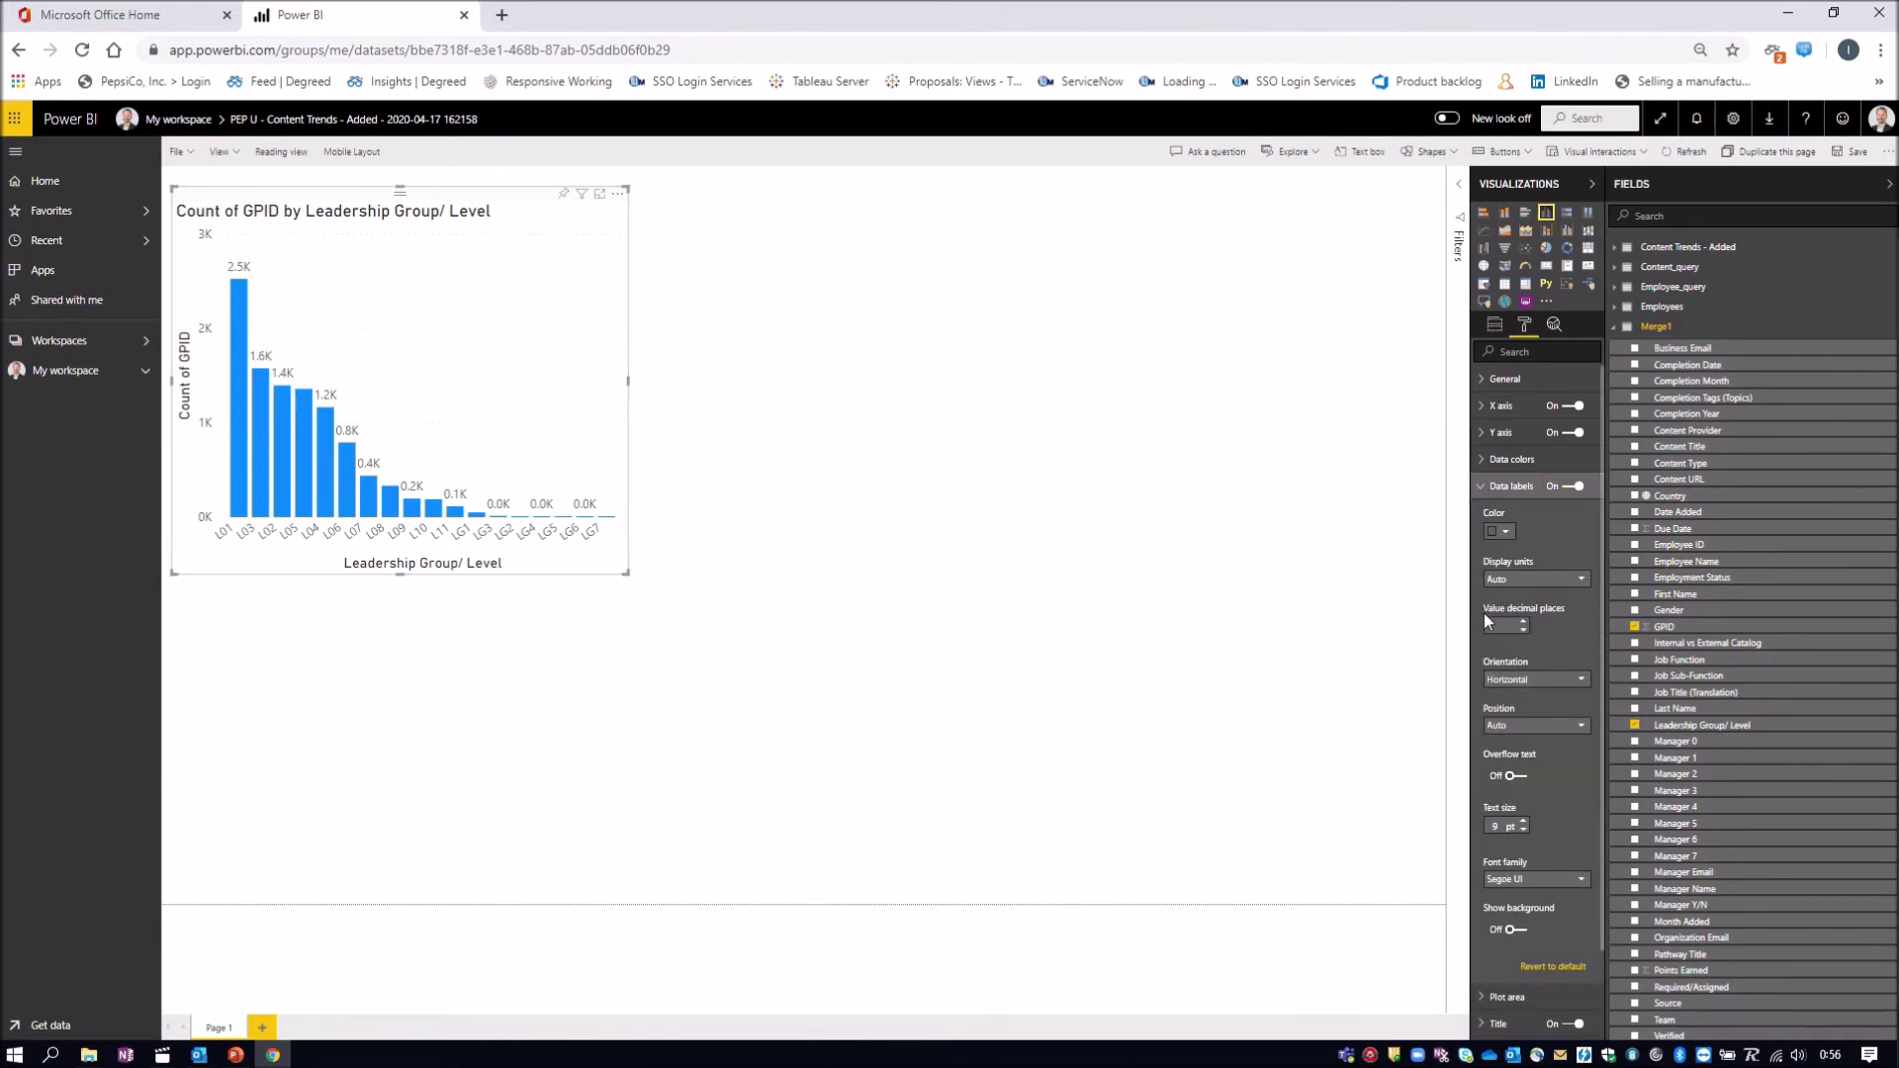
click(1577, 581)
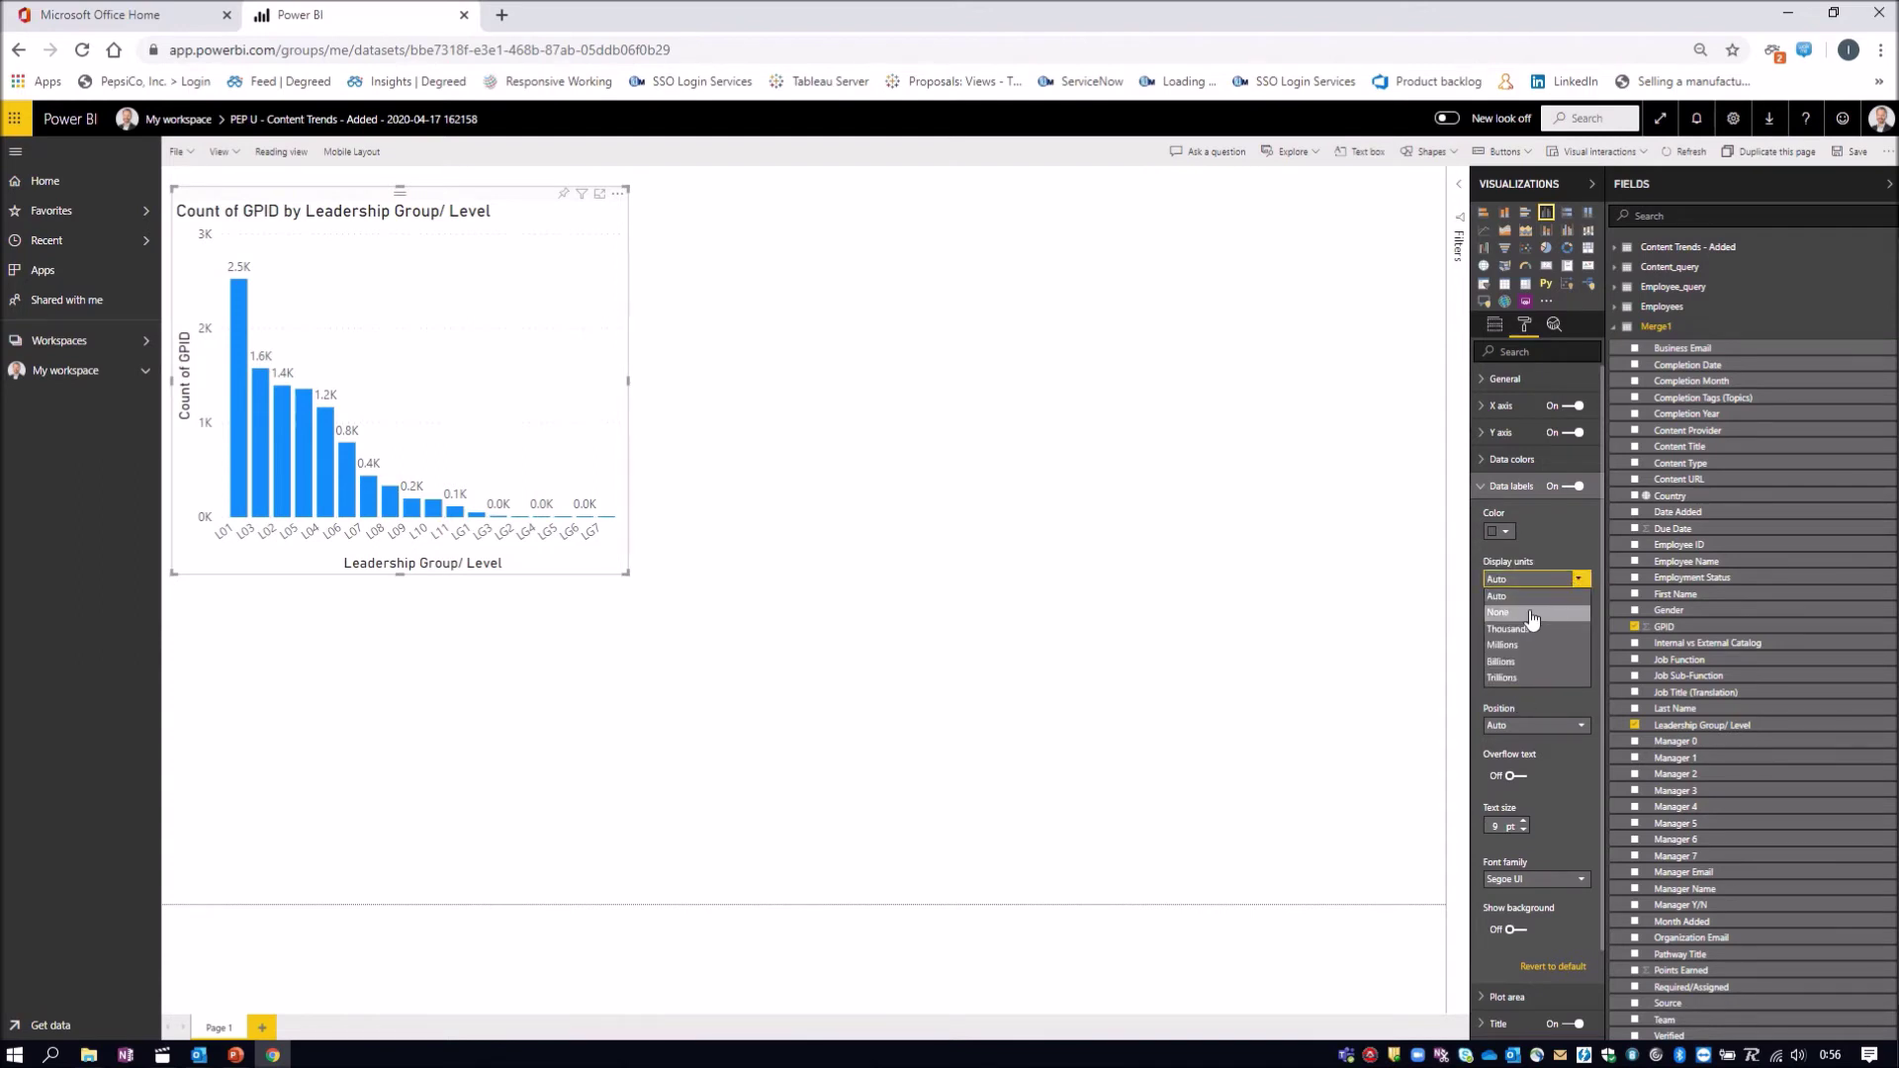
click(1529, 613)
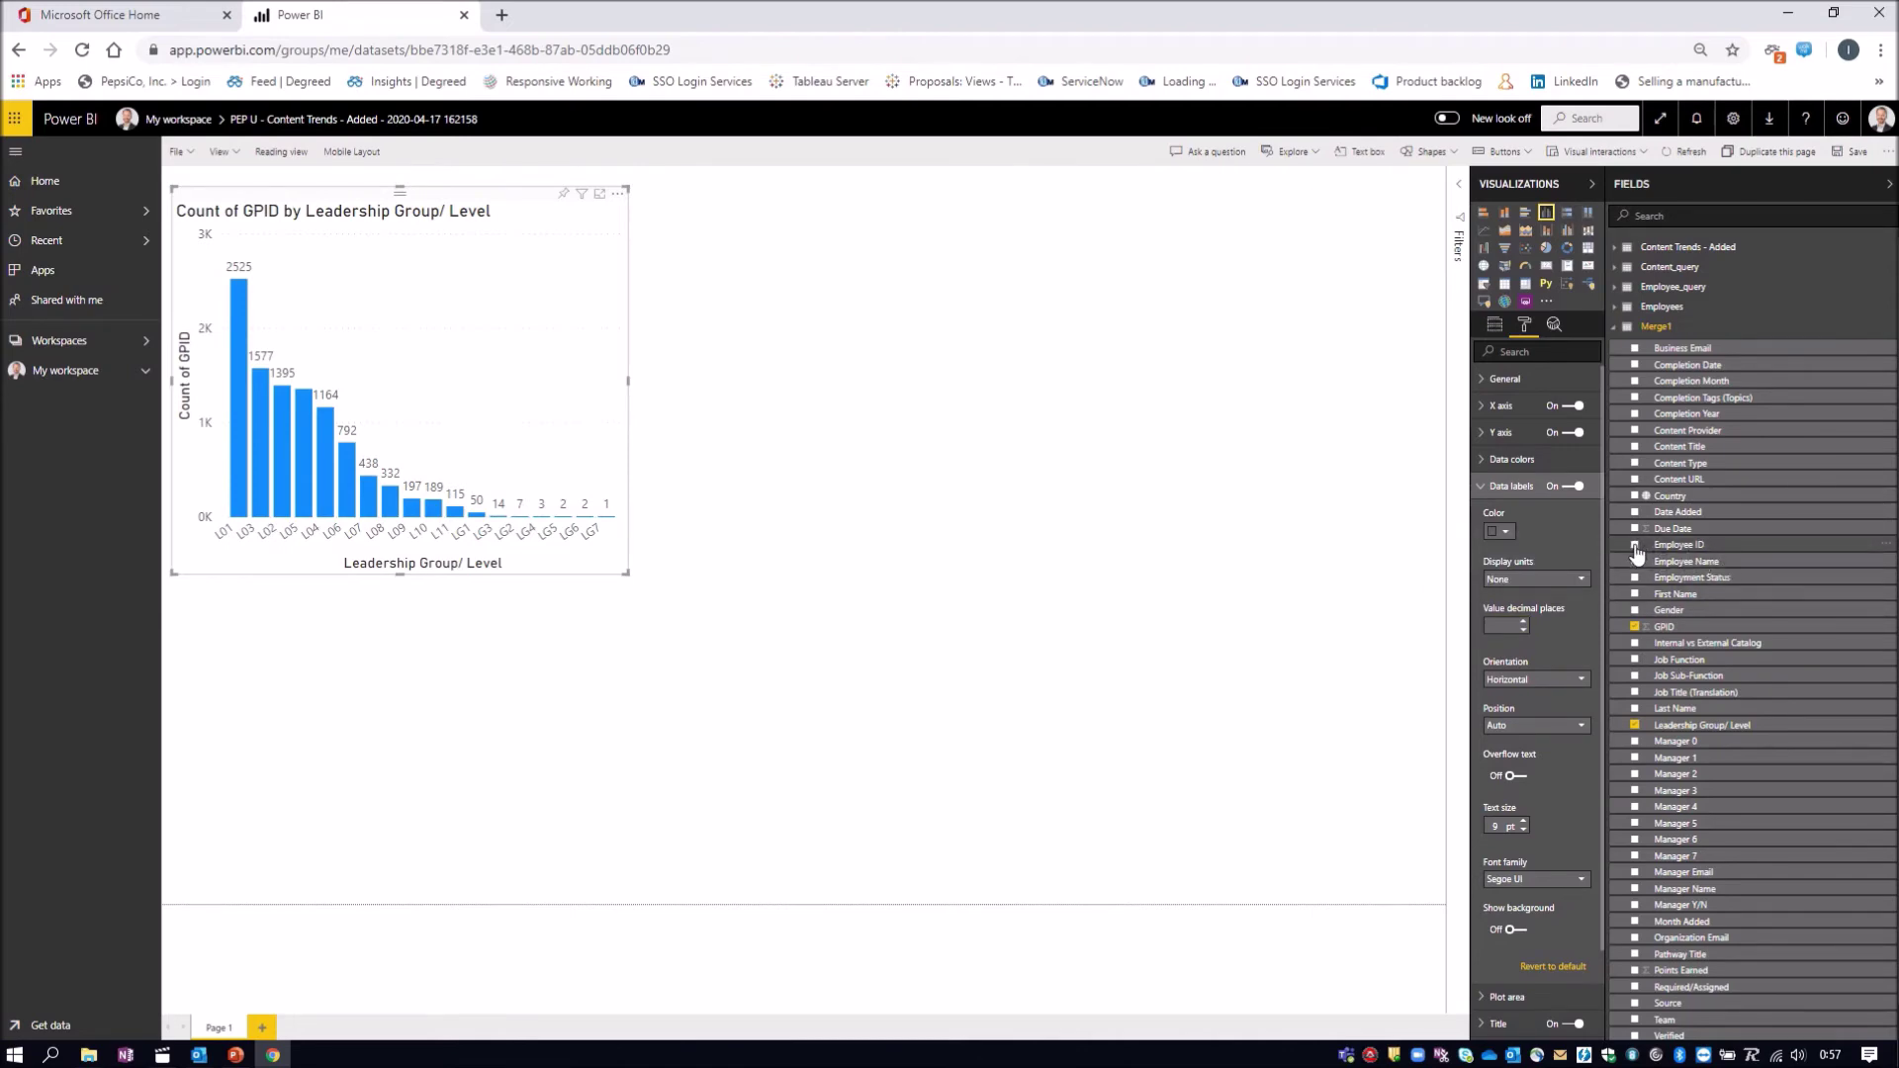
Add Employee ID to the column chart as a Count (Distinct) value, ordered after the GPID count
click(1497, 329)
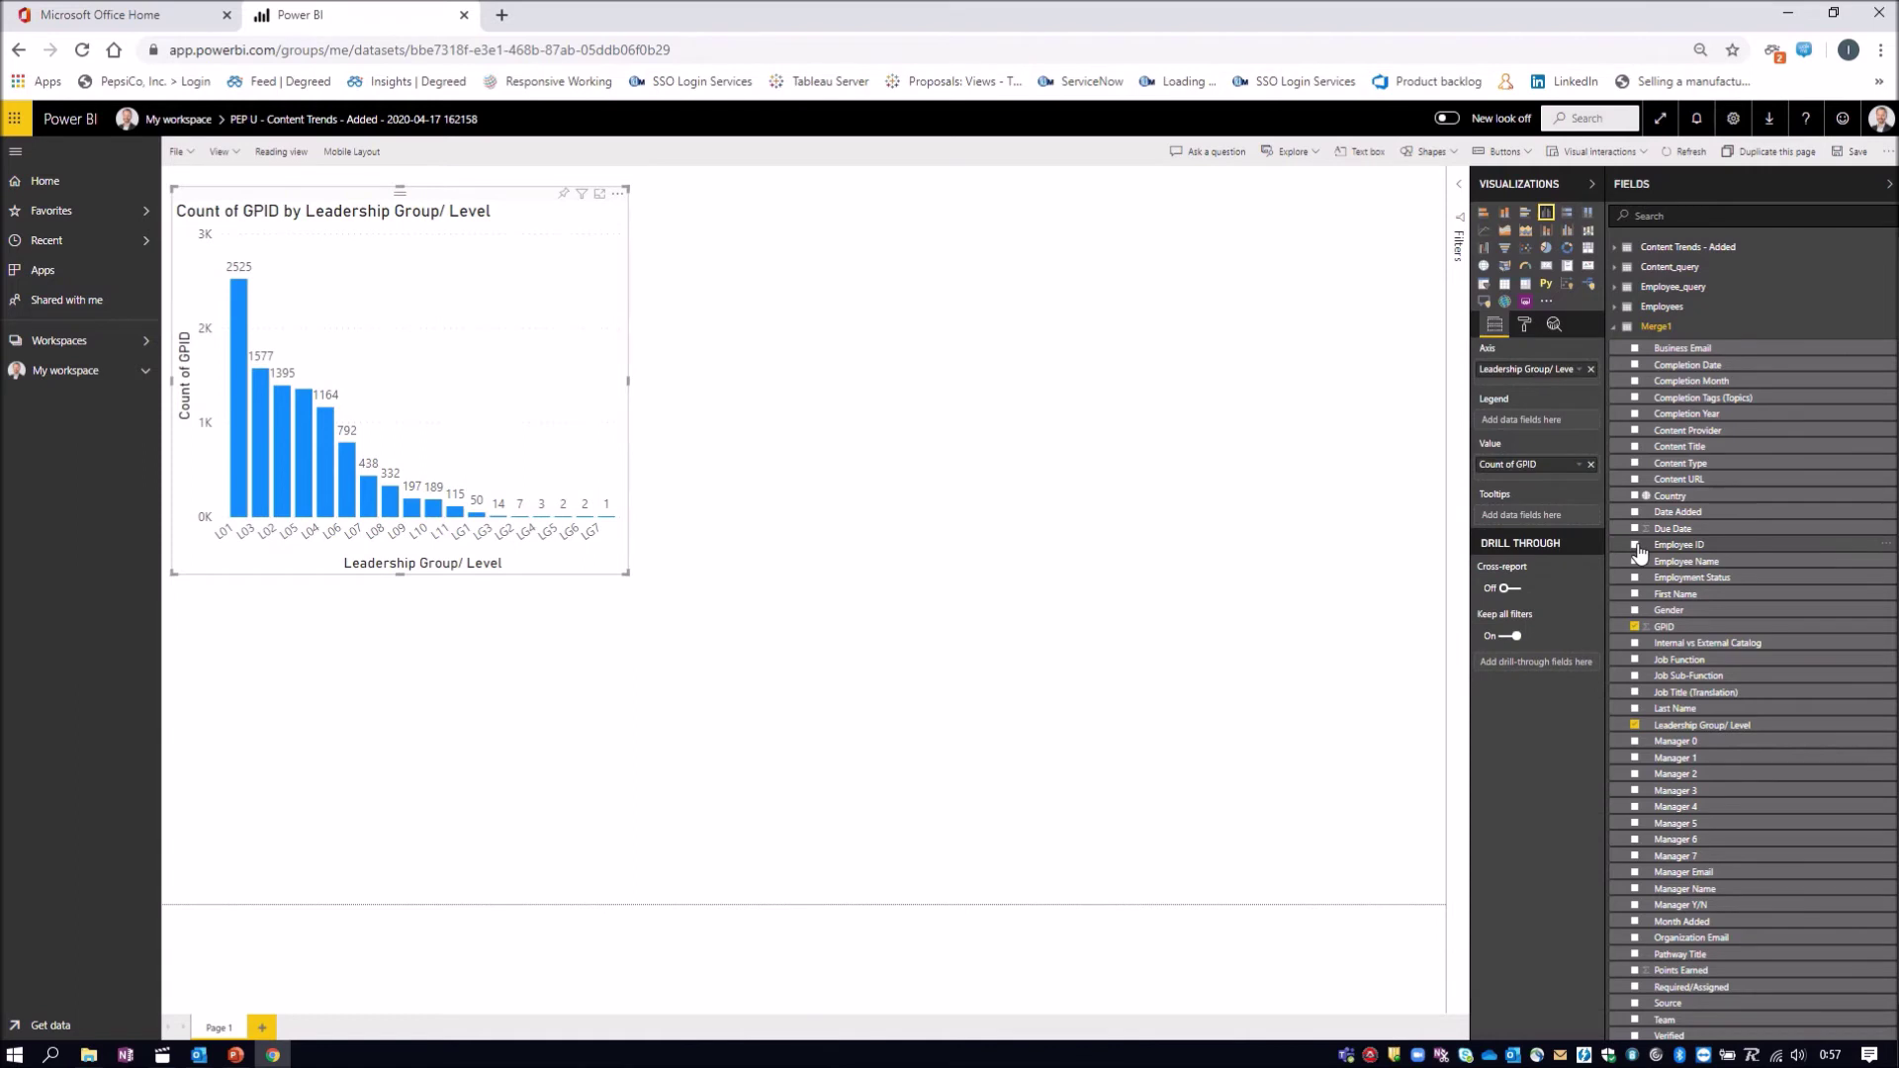
click(1637, 547)
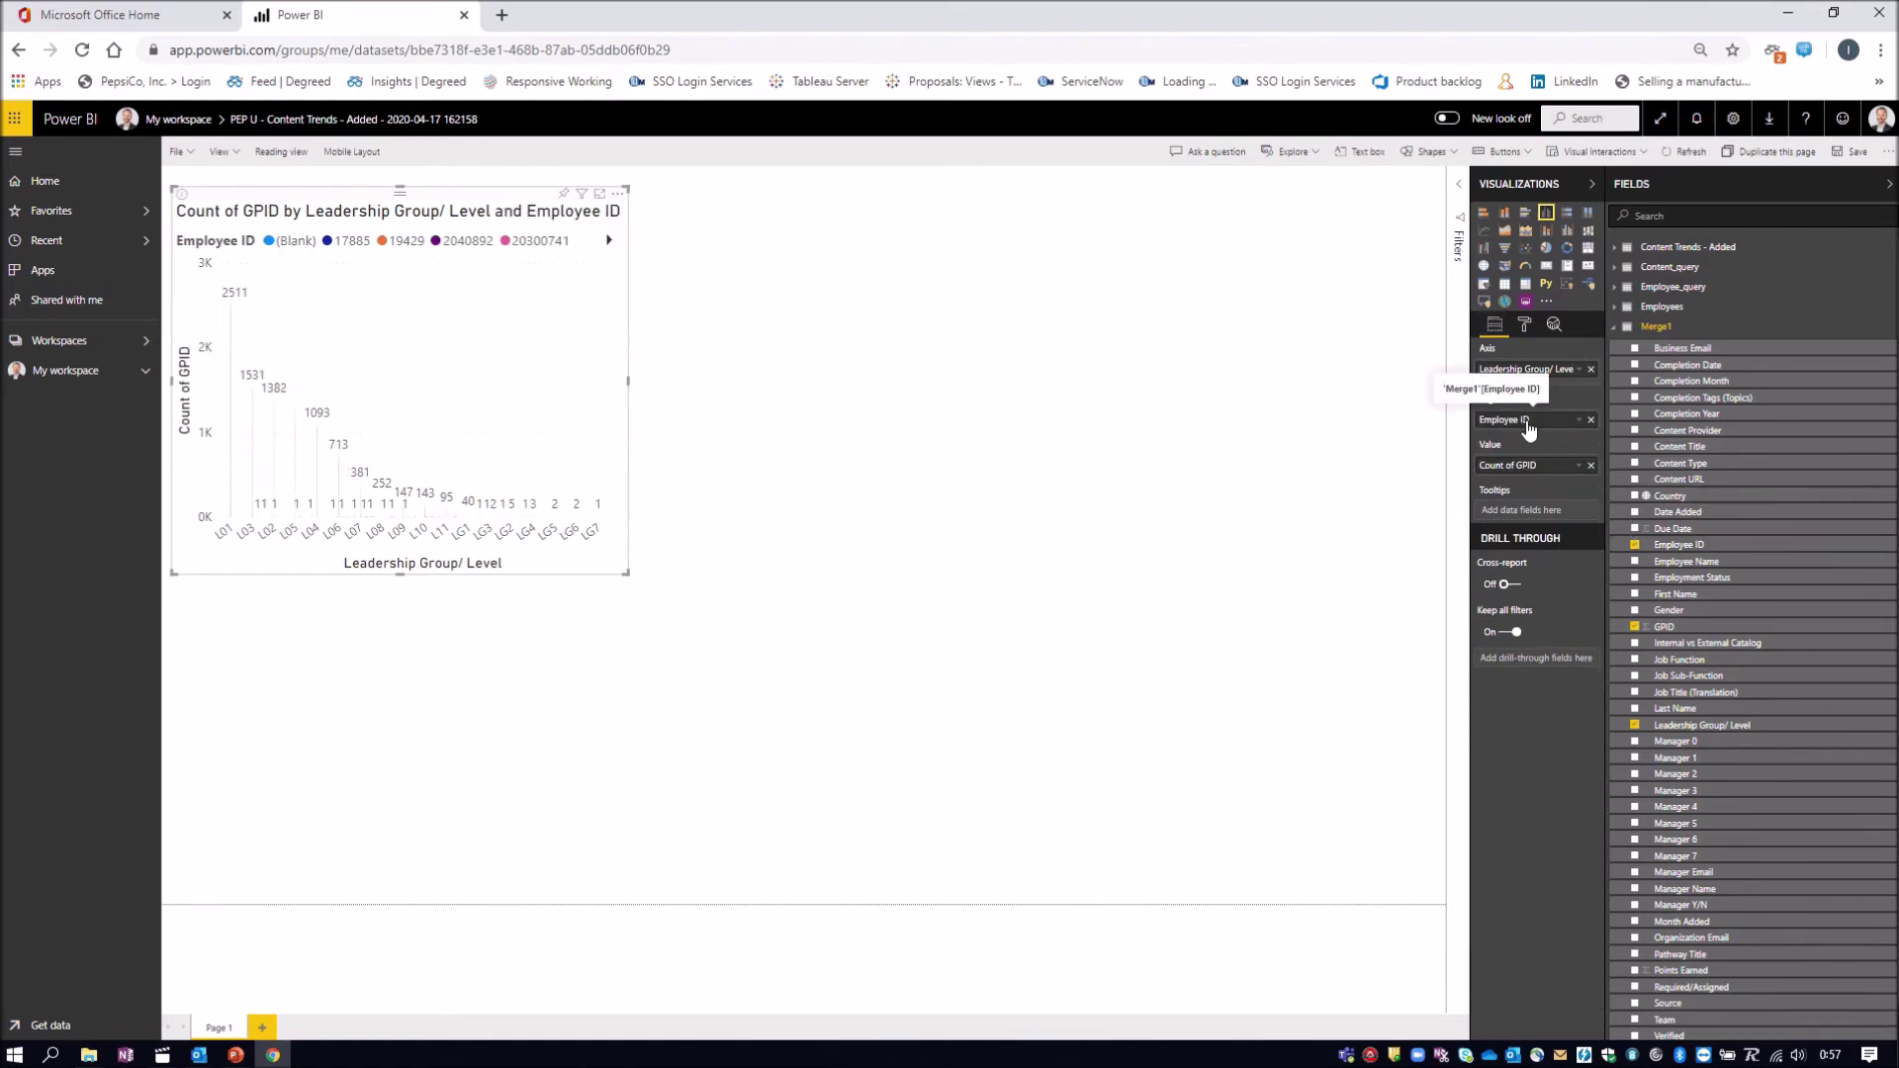
drag(1528, 427, 1531, 472)
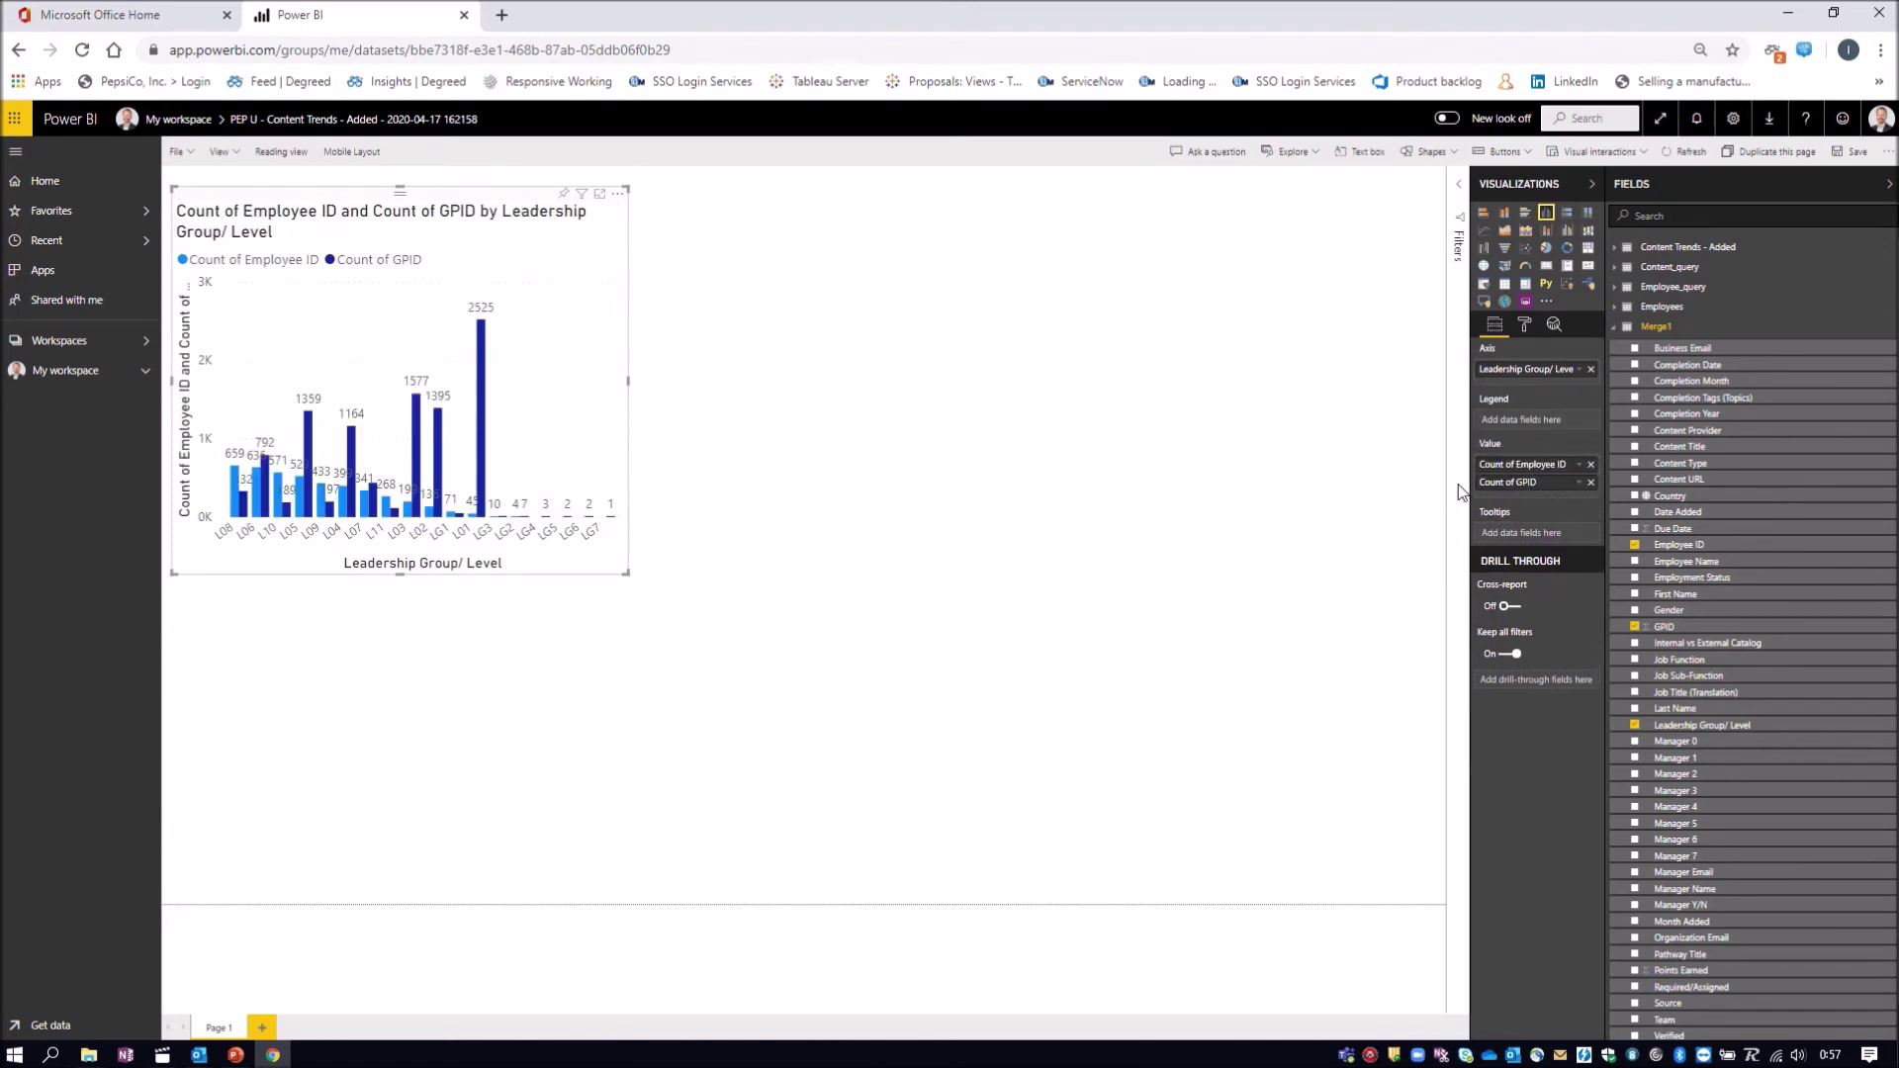
click(1580, 481)
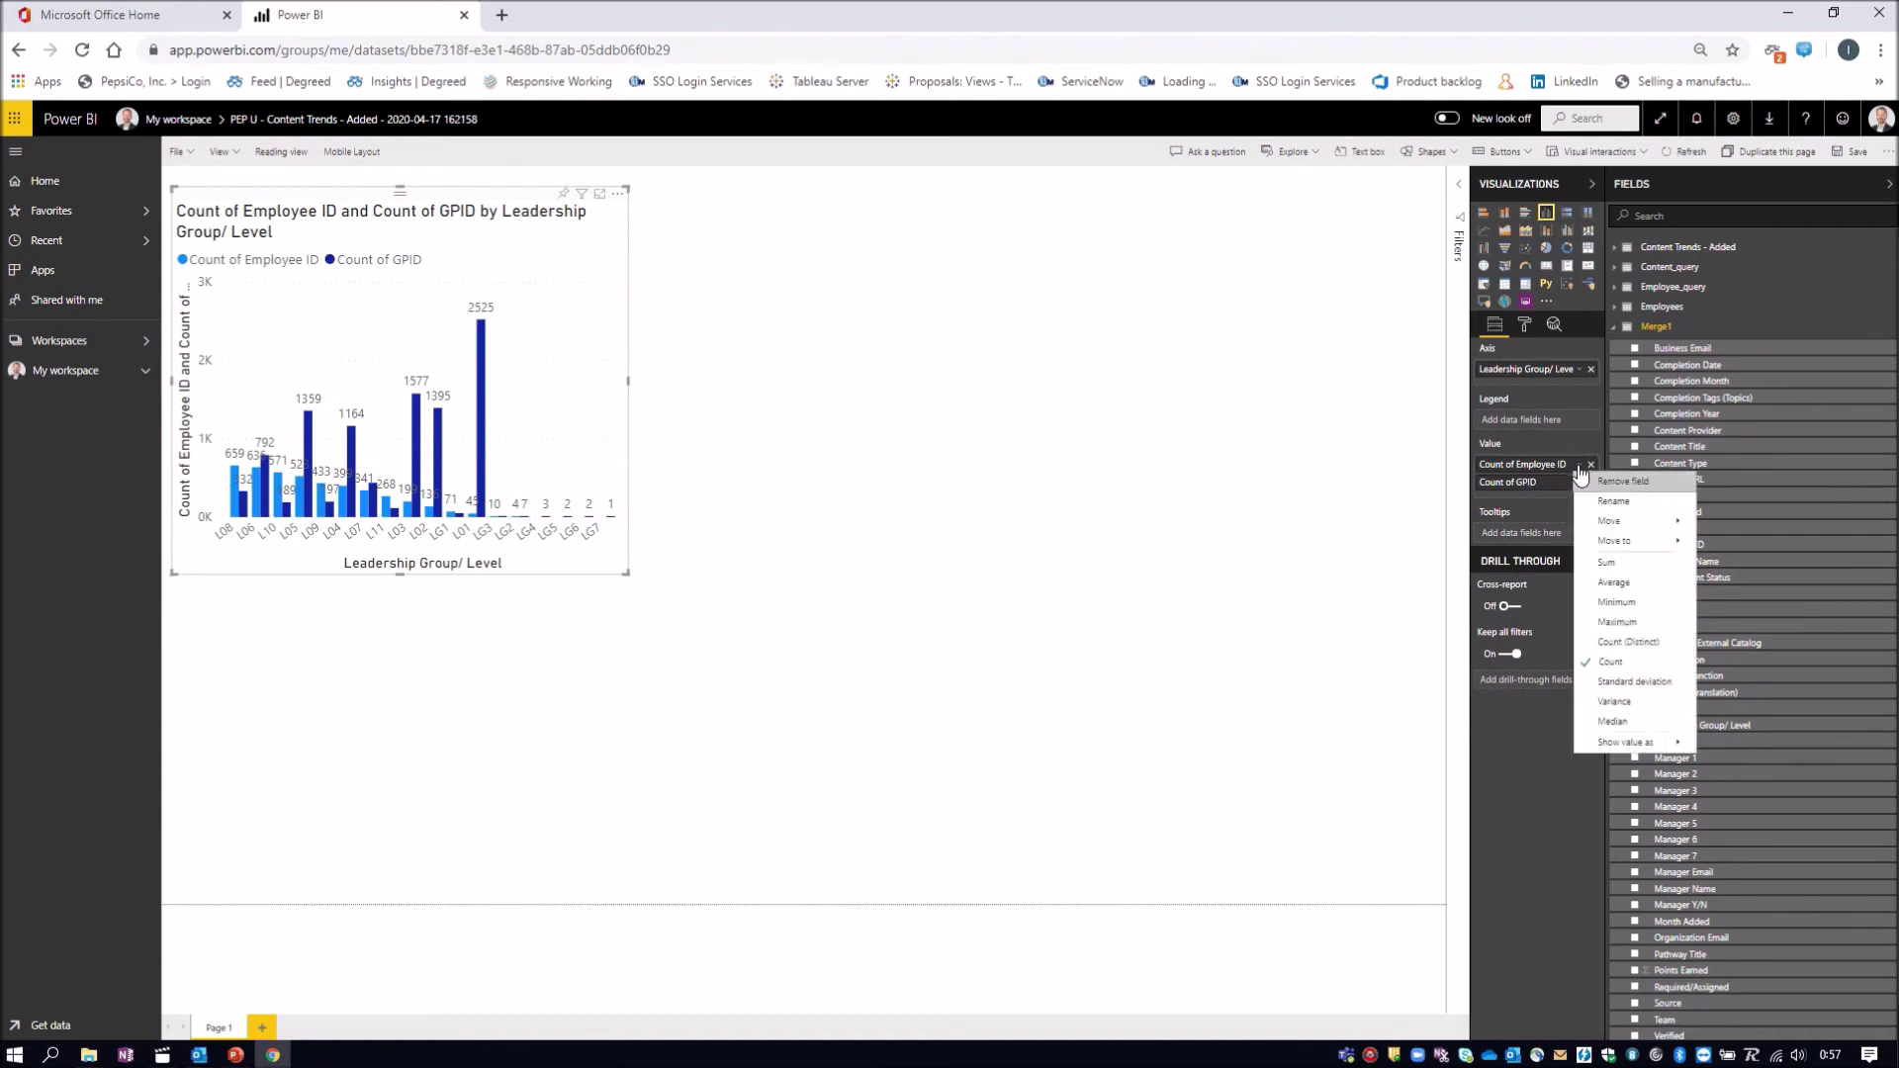
click(1628, 642)
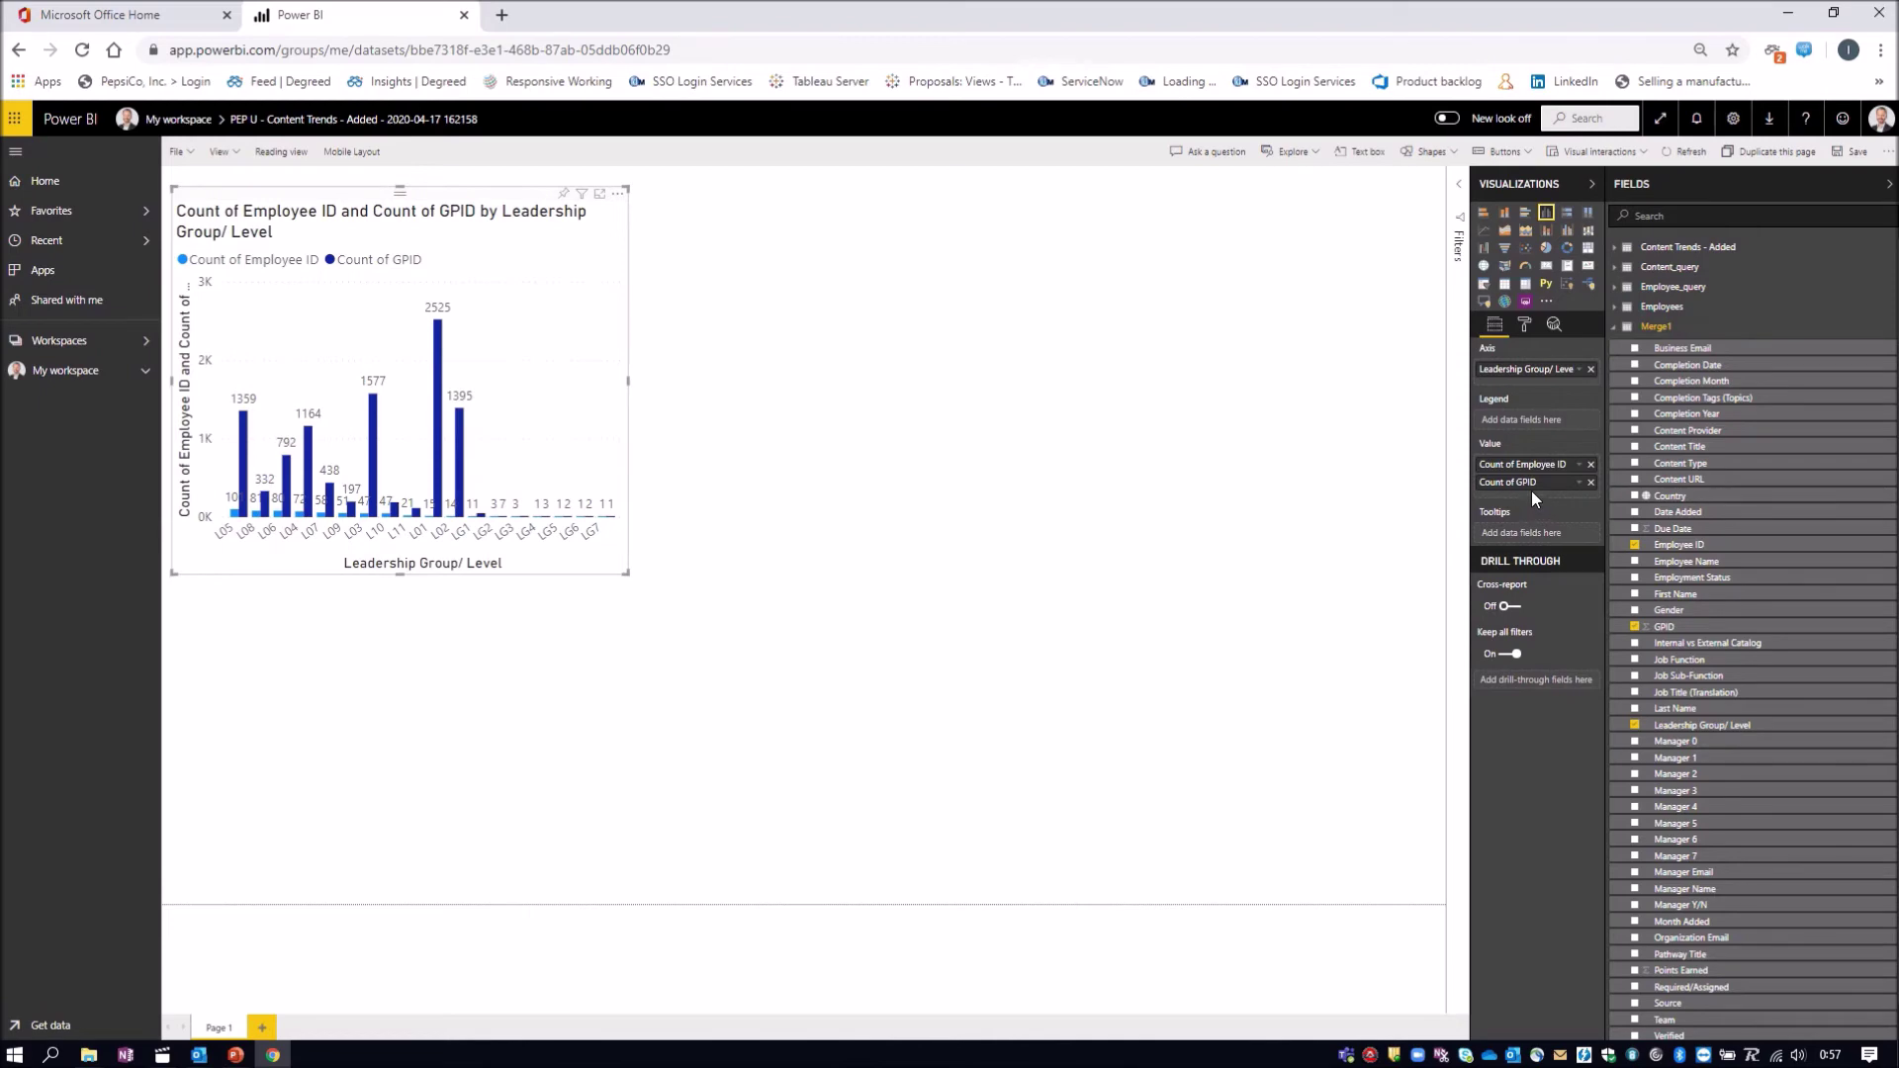
drag(1530, 494, 1484, 461)
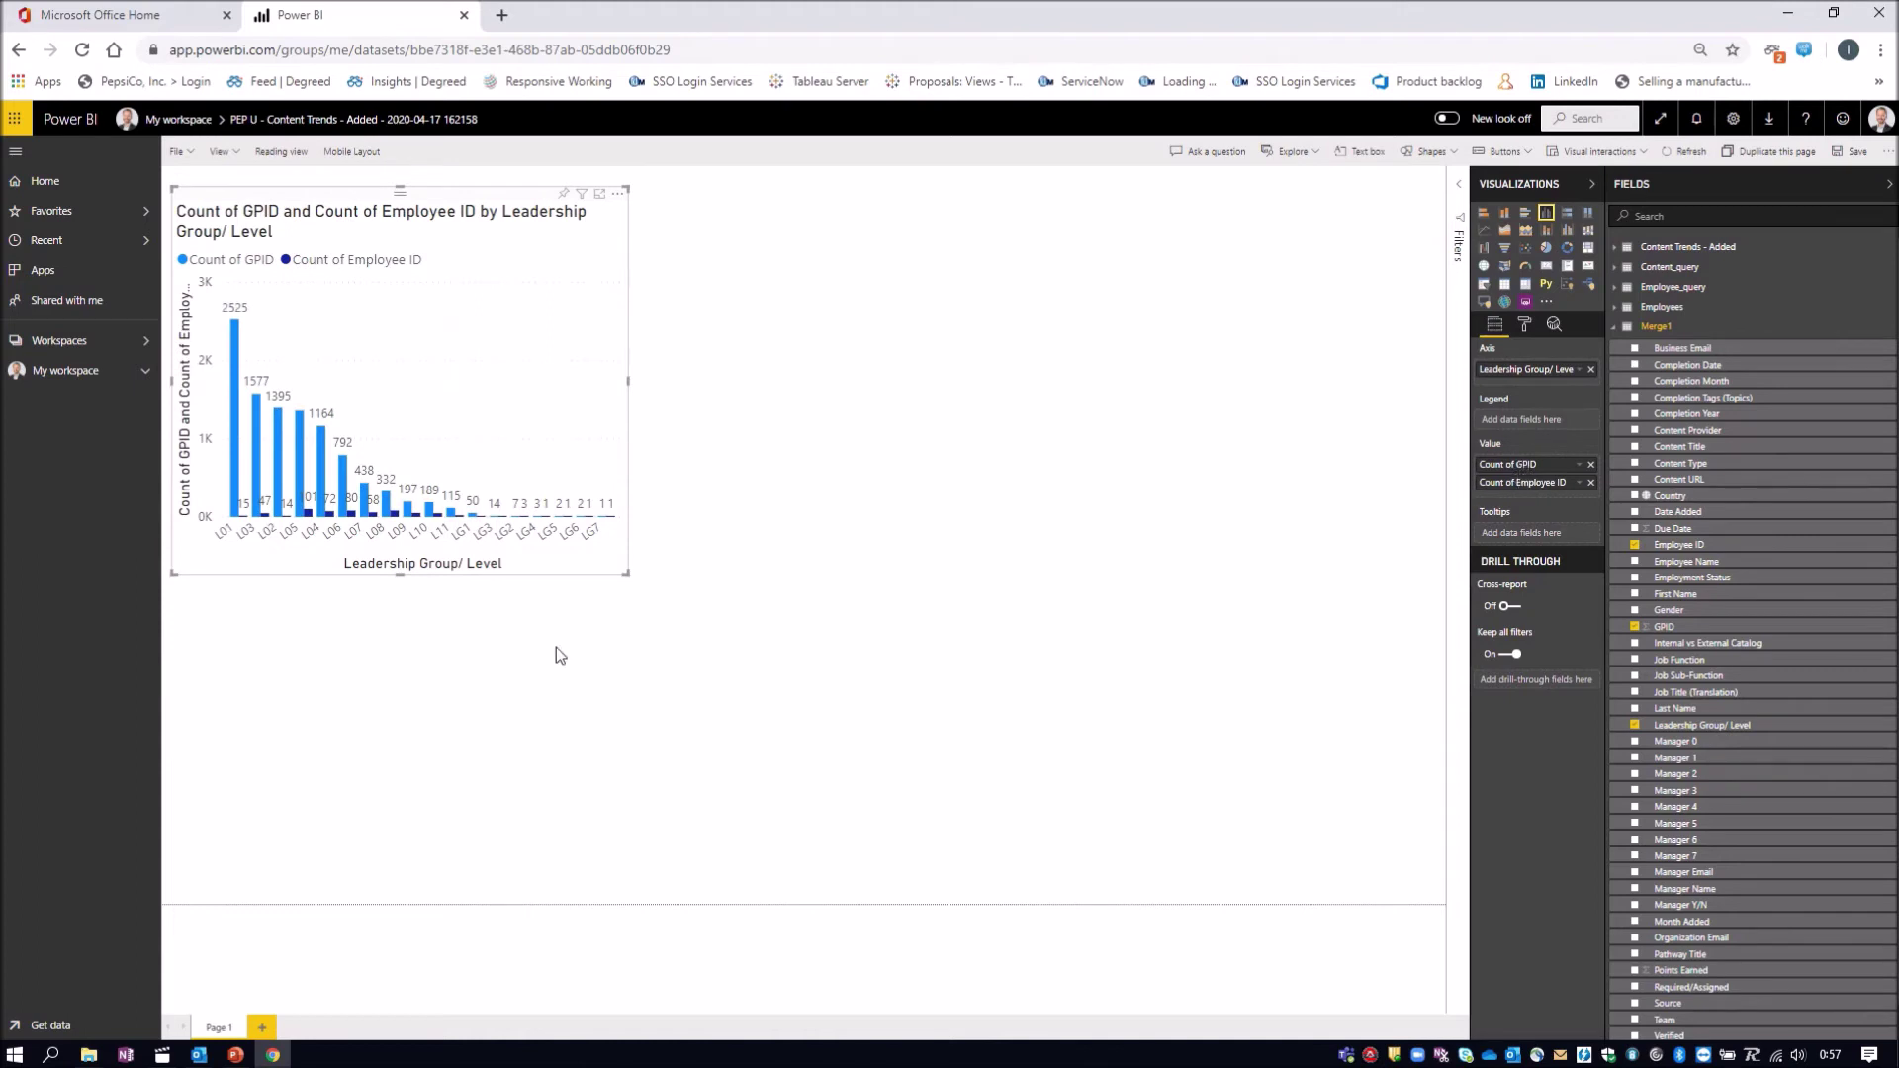
Examine the column chart's GPID and Employee ID counts per leadership level in focus mode and return to the report
click(600, 194)
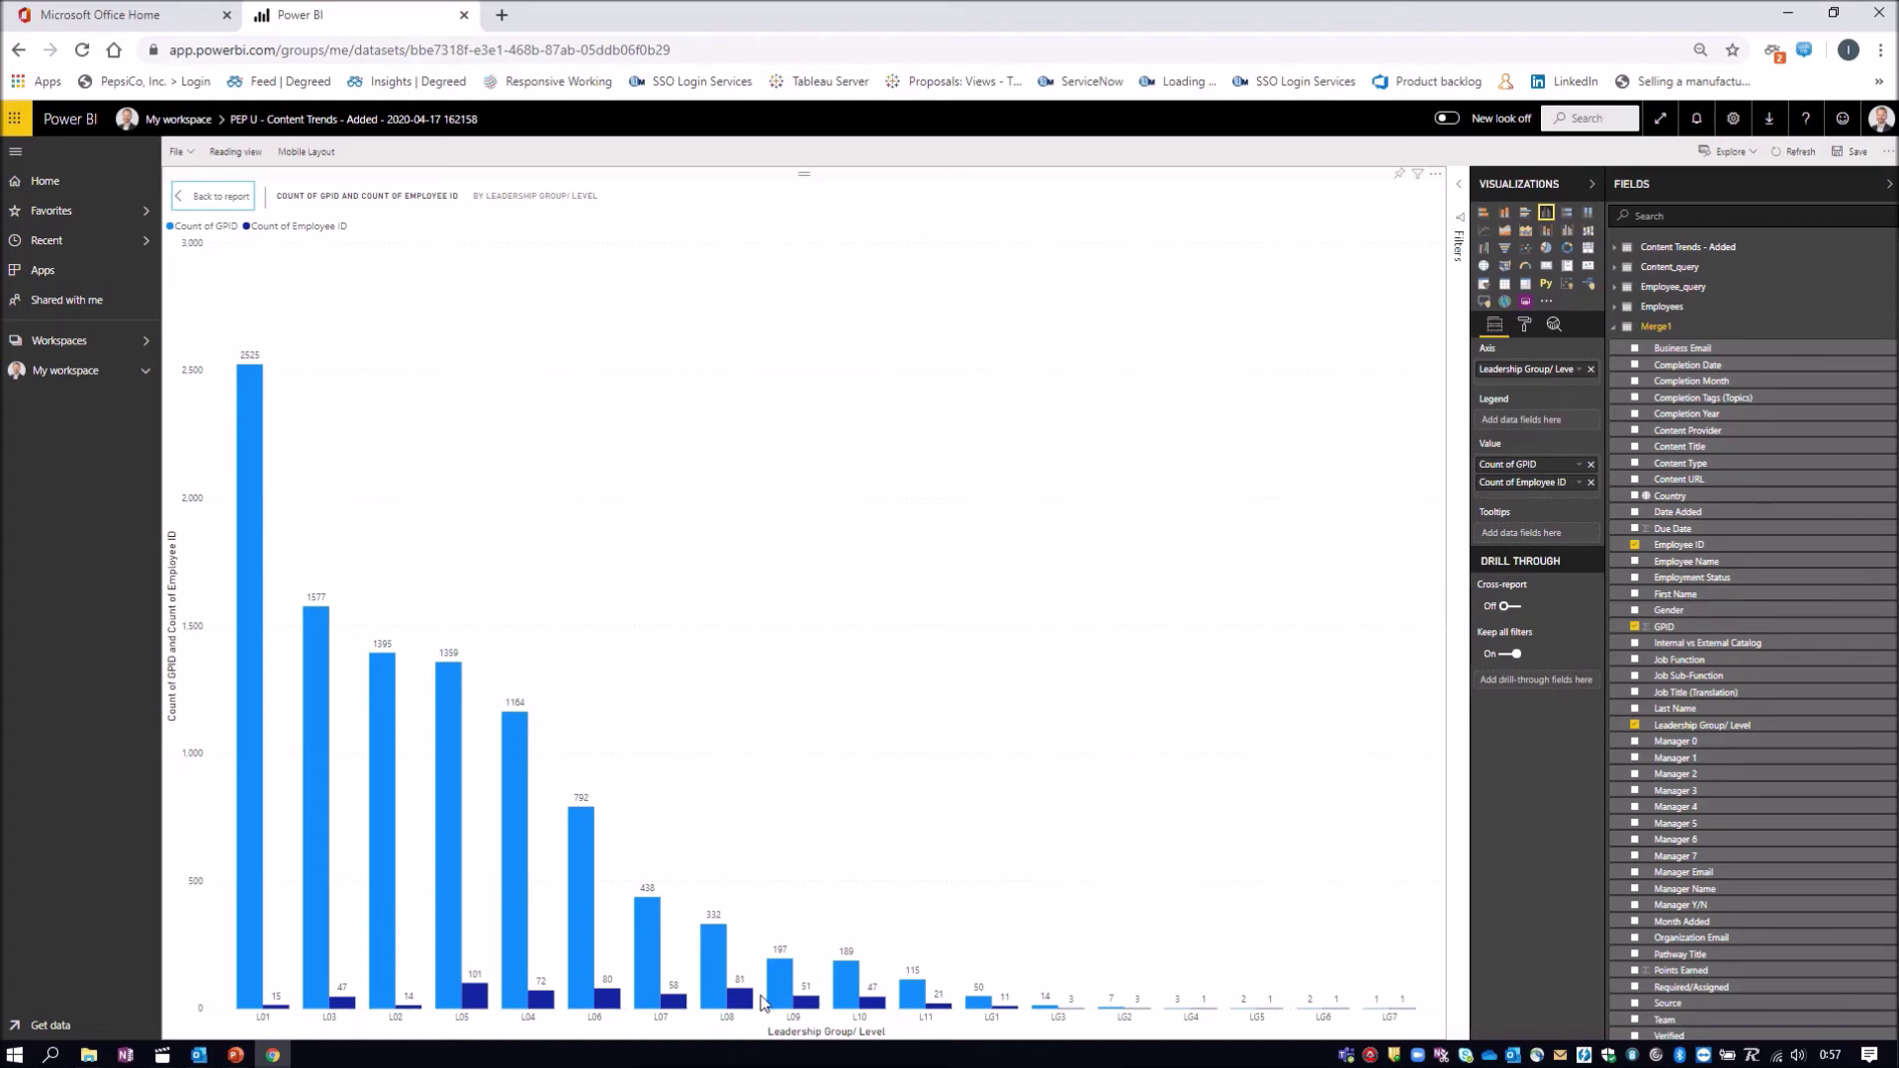
mouse_move(749, 1006)
click(237, 201)
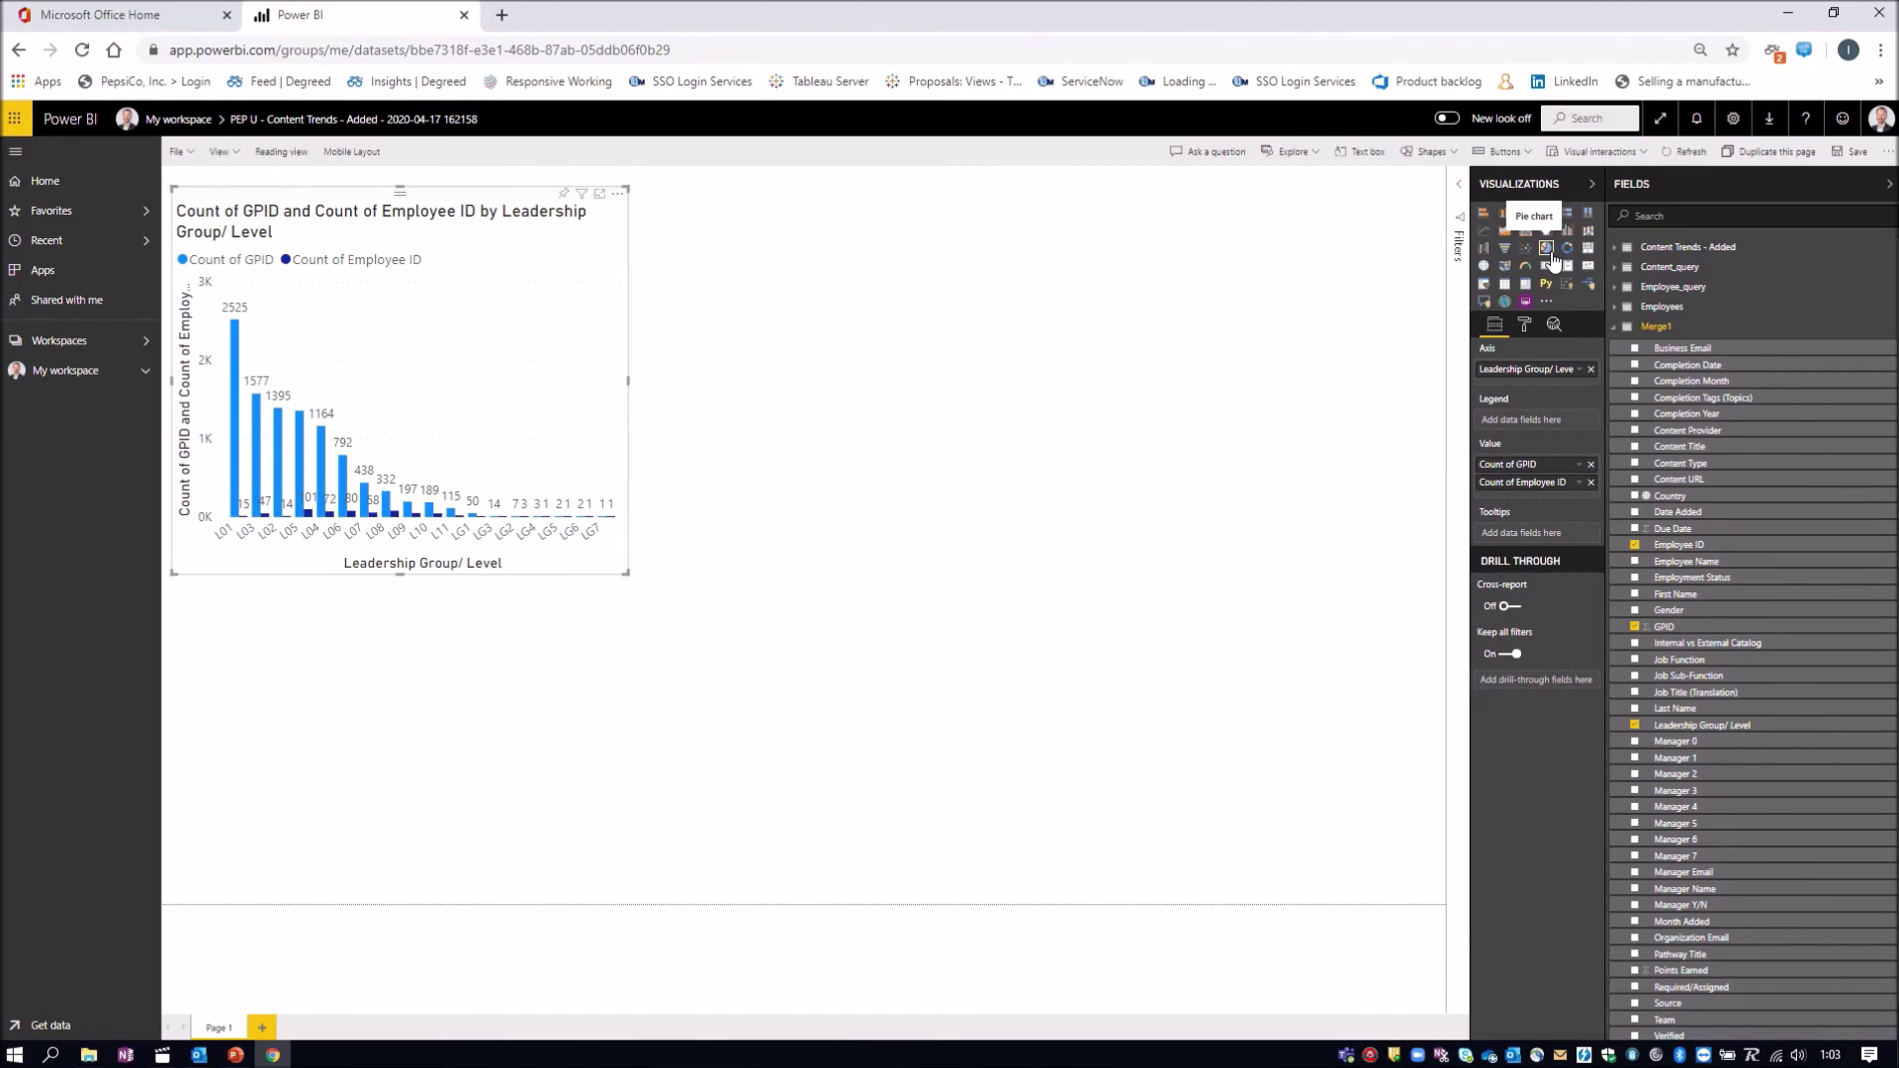
Try the column chart as a pie chart and restore the clustered column type
click(1548, 253)
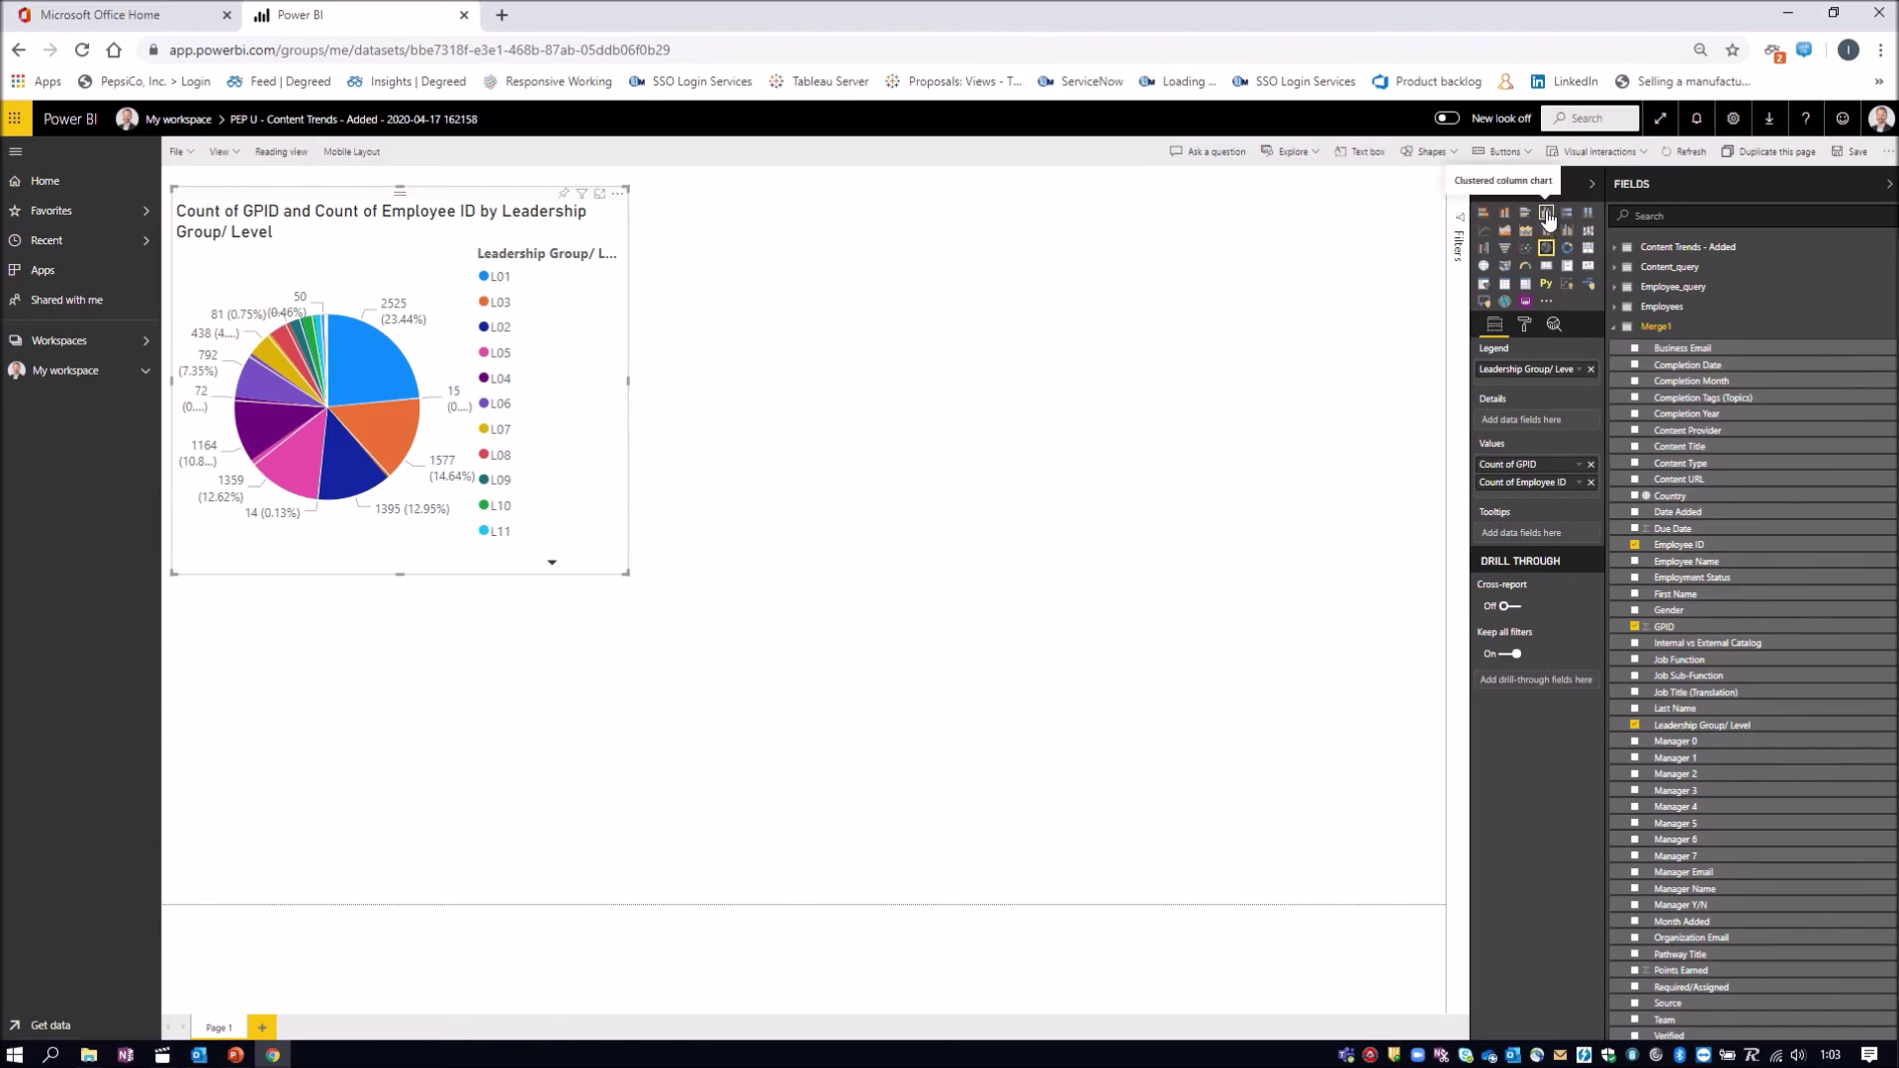
click(1549, 218)
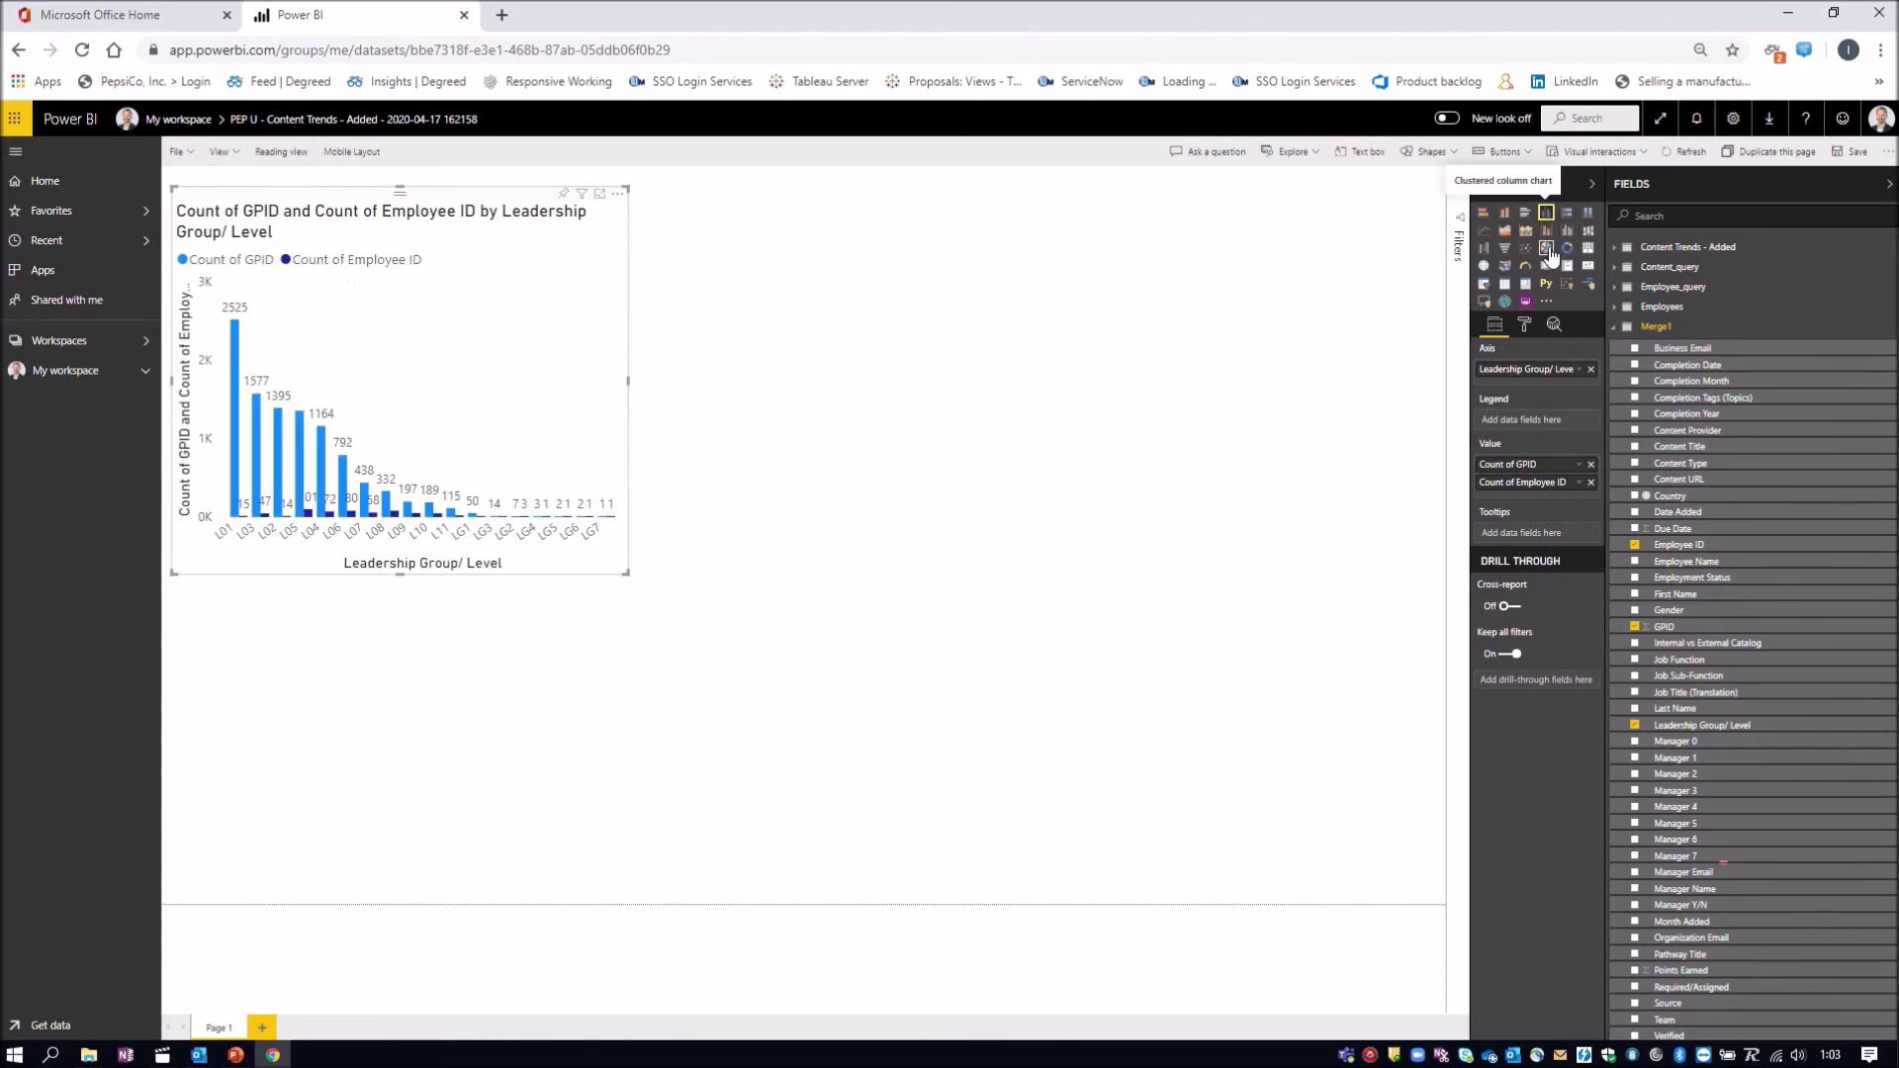
Insert a separate pie chart and place it in the report page's upper-right area
click(1269, 374)
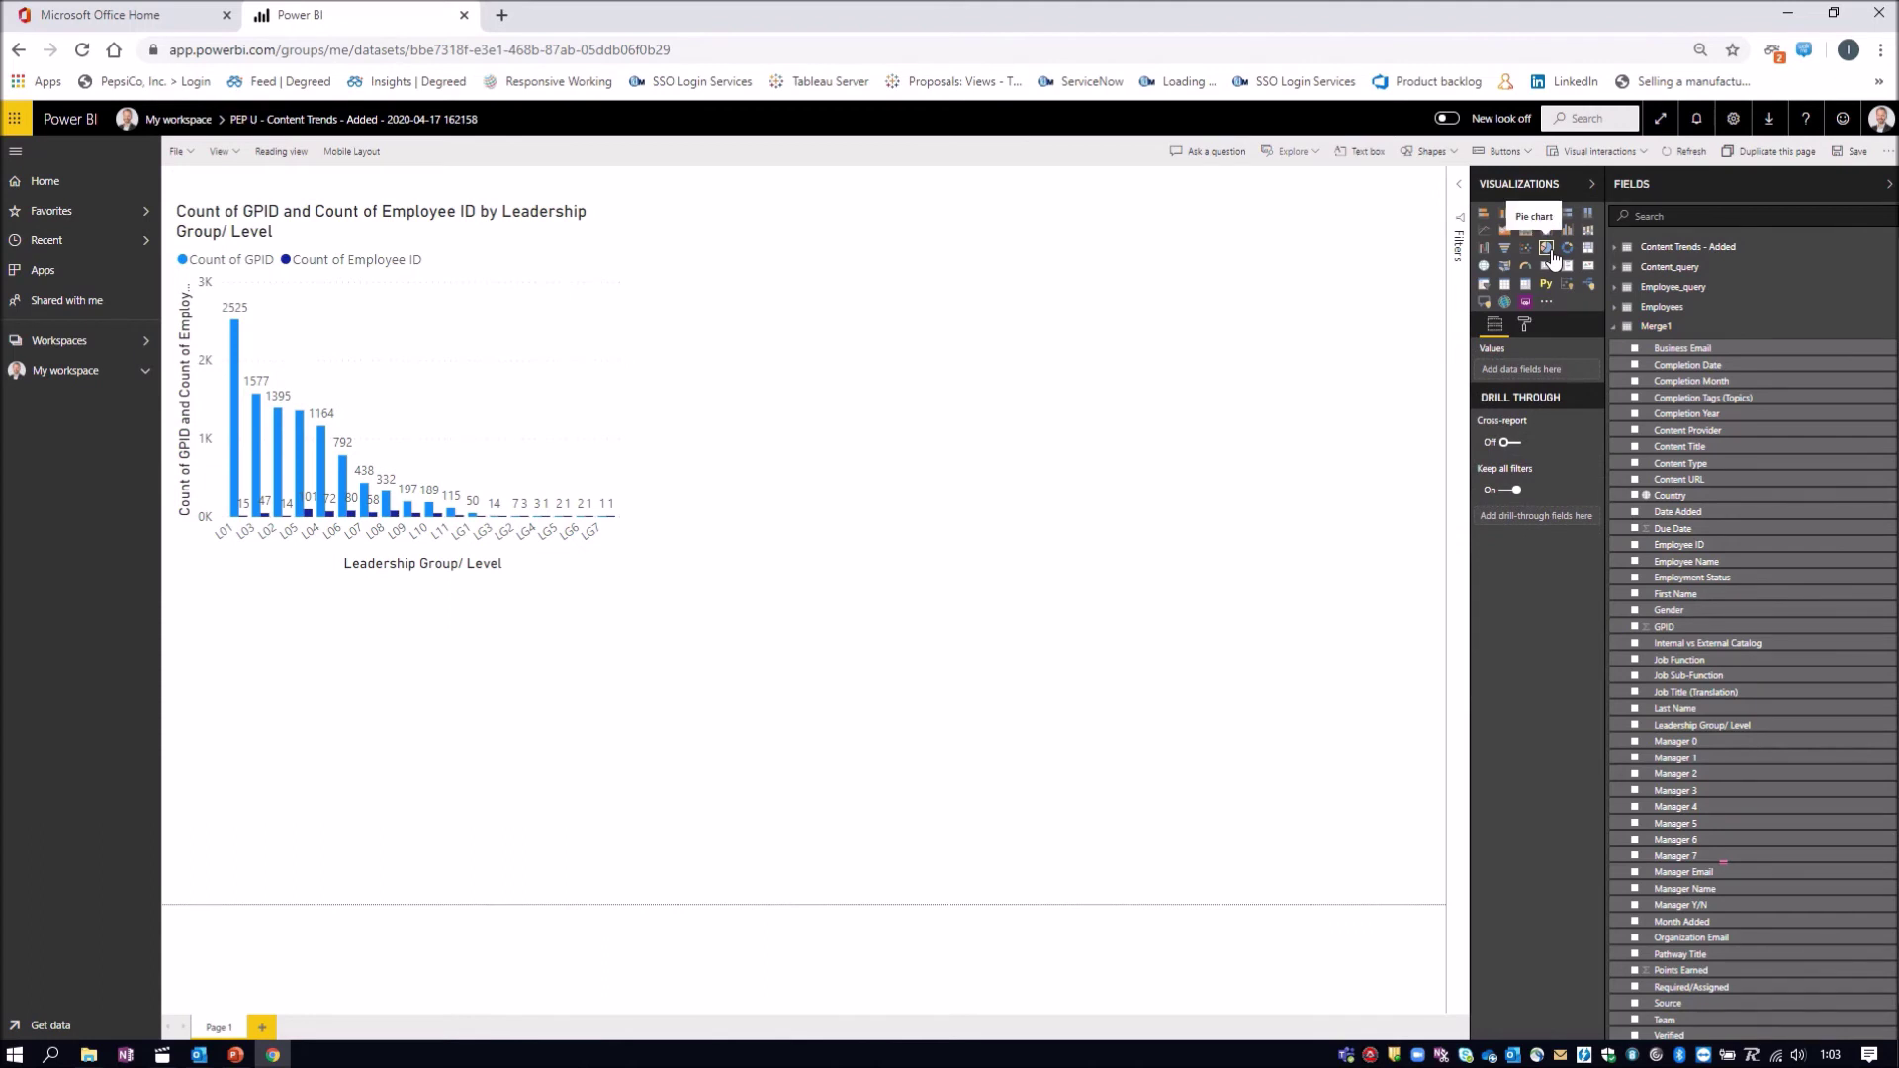
click(1549, 249)
drag(490, 708, 1287, 301)
Enlarge the column chart and the pie chart so they sit side by side across the upper page
click(653, 574)
drag(653, 579, 833, 636)
click(1094, 474)
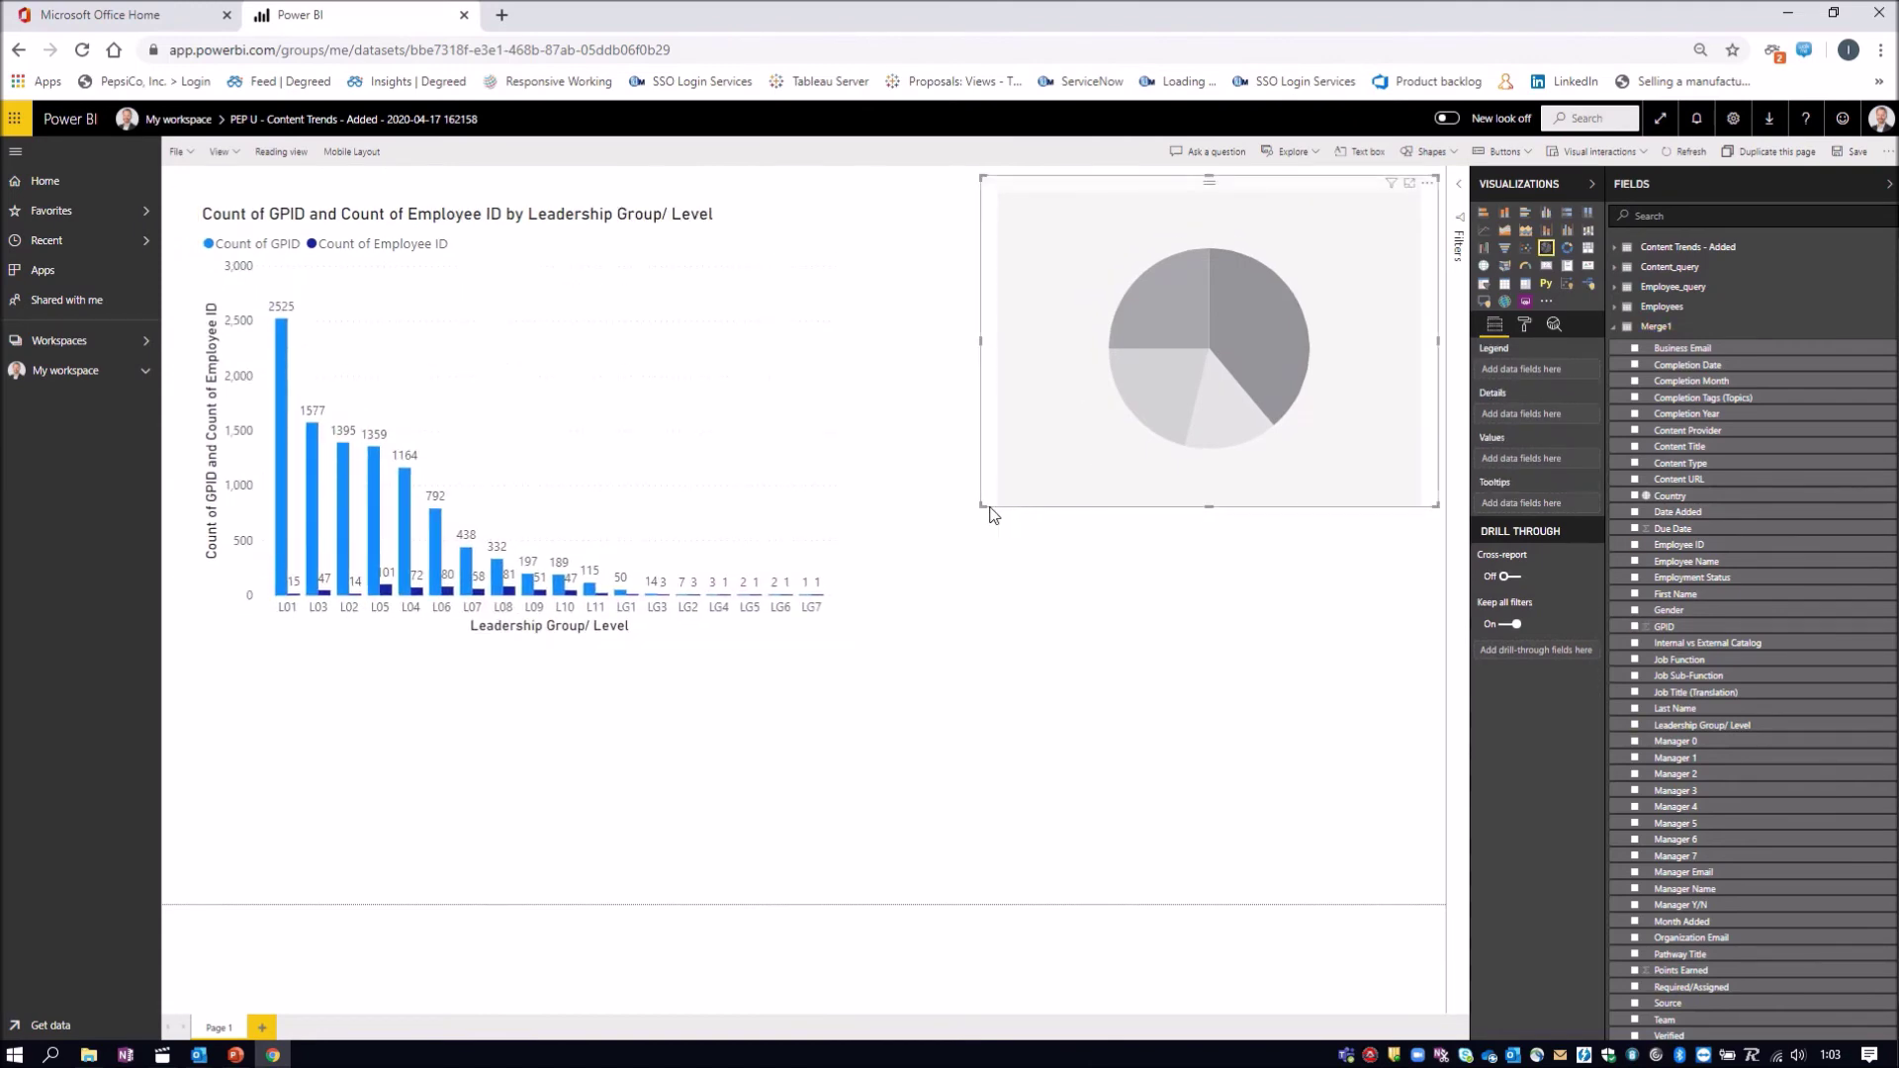
drag(984, 505, 840, 594)
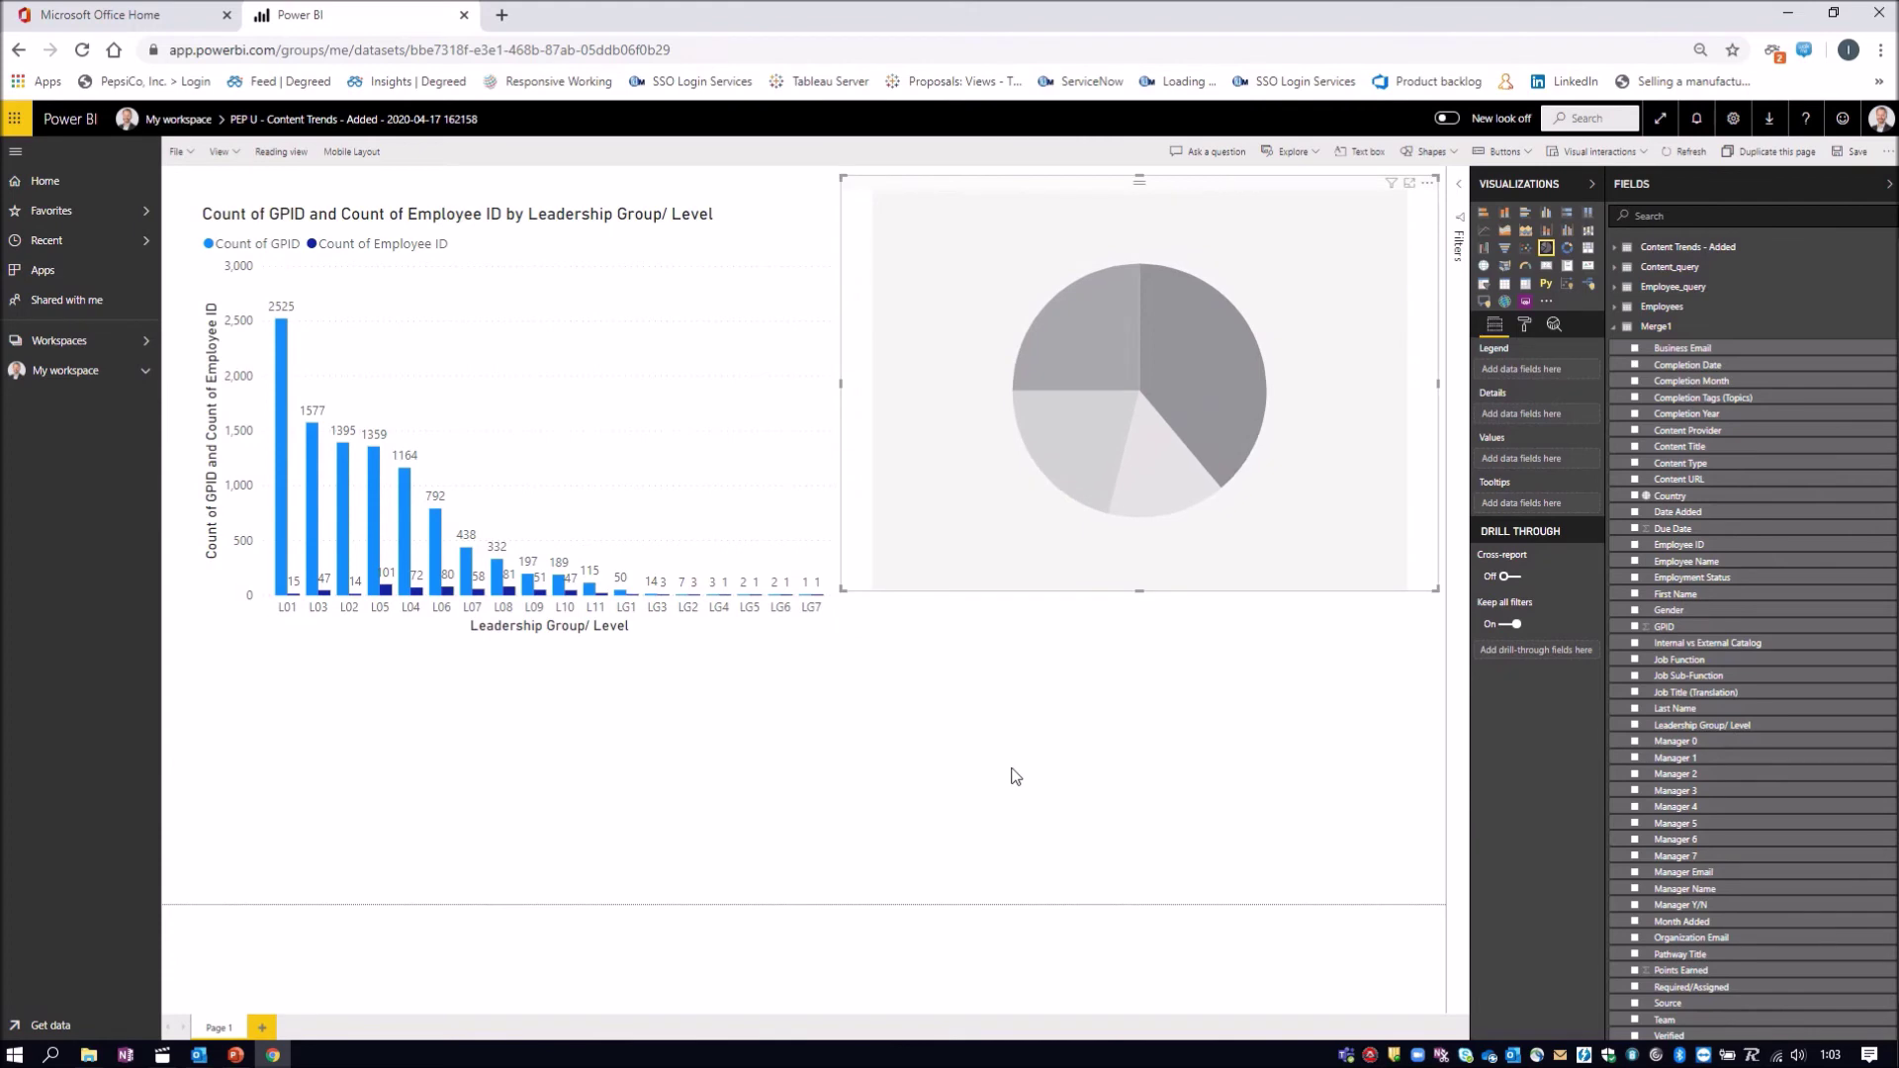
click(958, 742)
Set the pie chart to show Employee ID summarized by Count (Distinct), with Country as the legend
click(1203, 322)
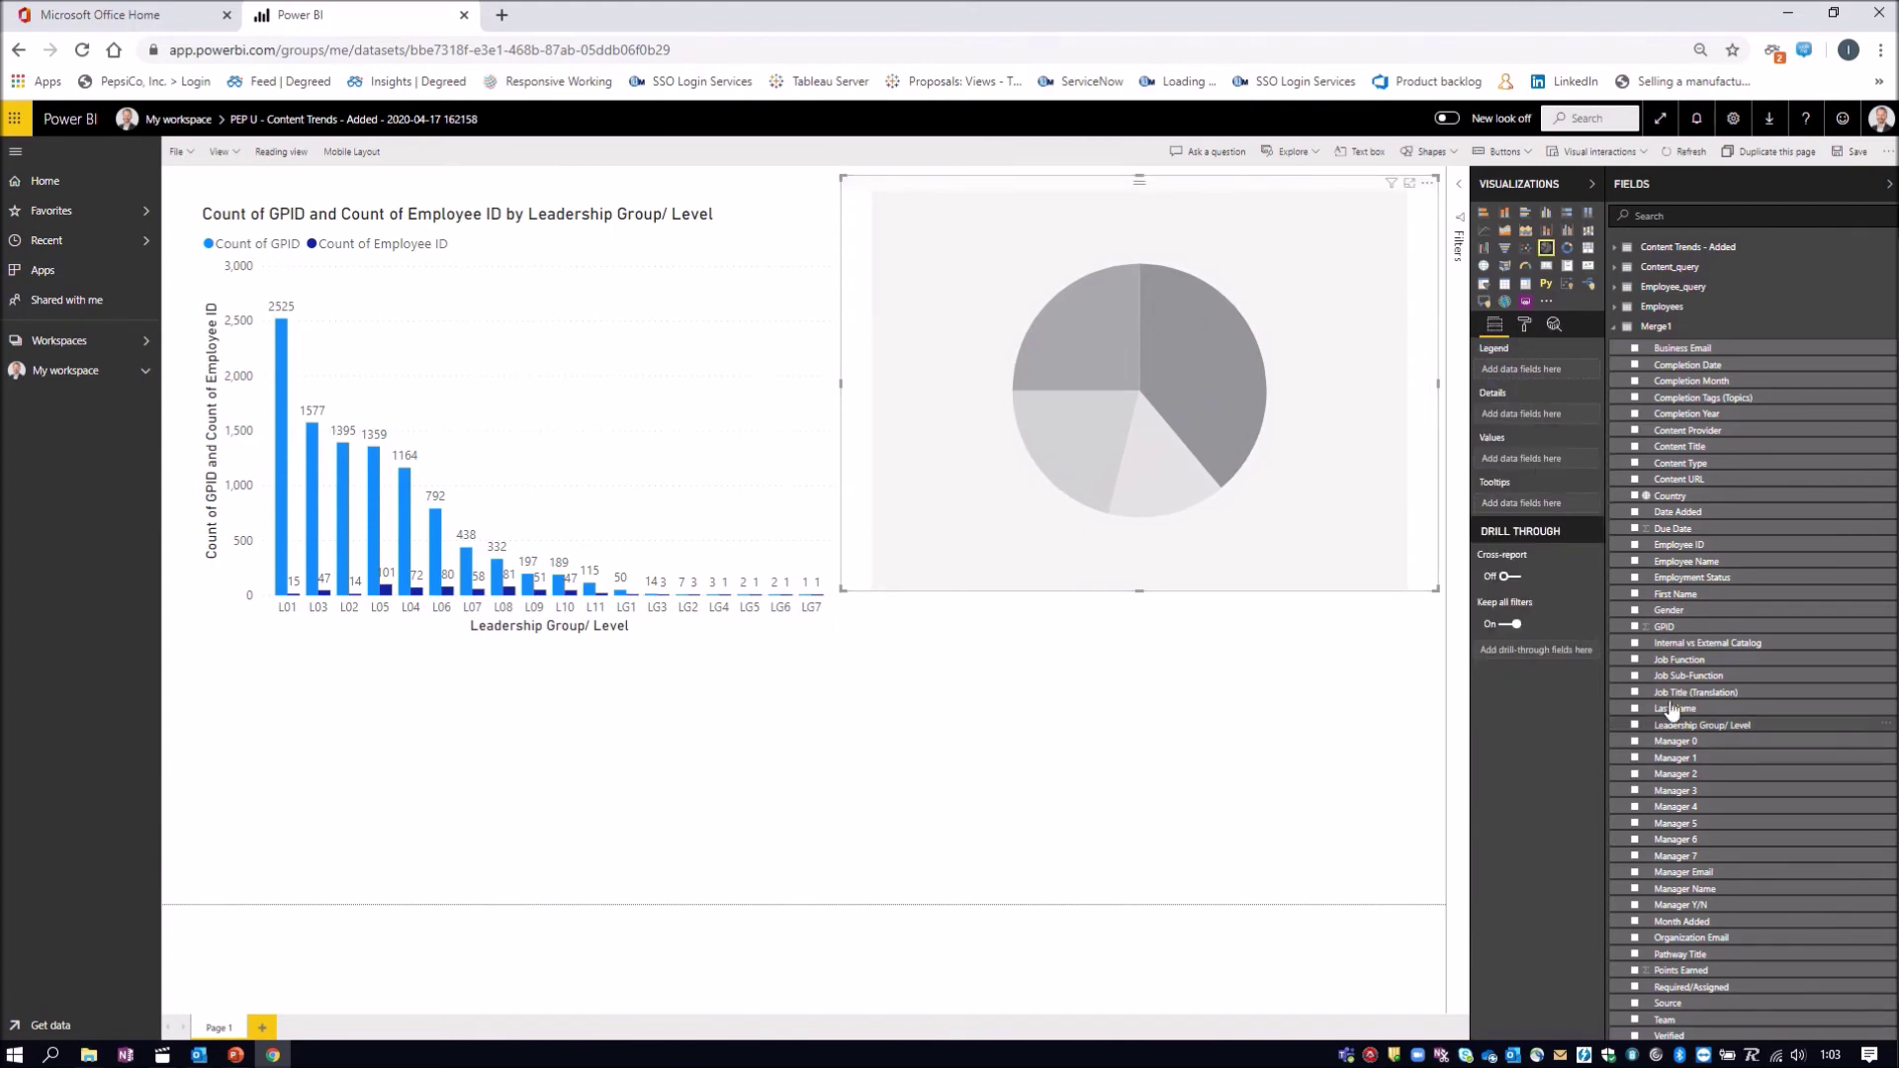
click(1642, 545)
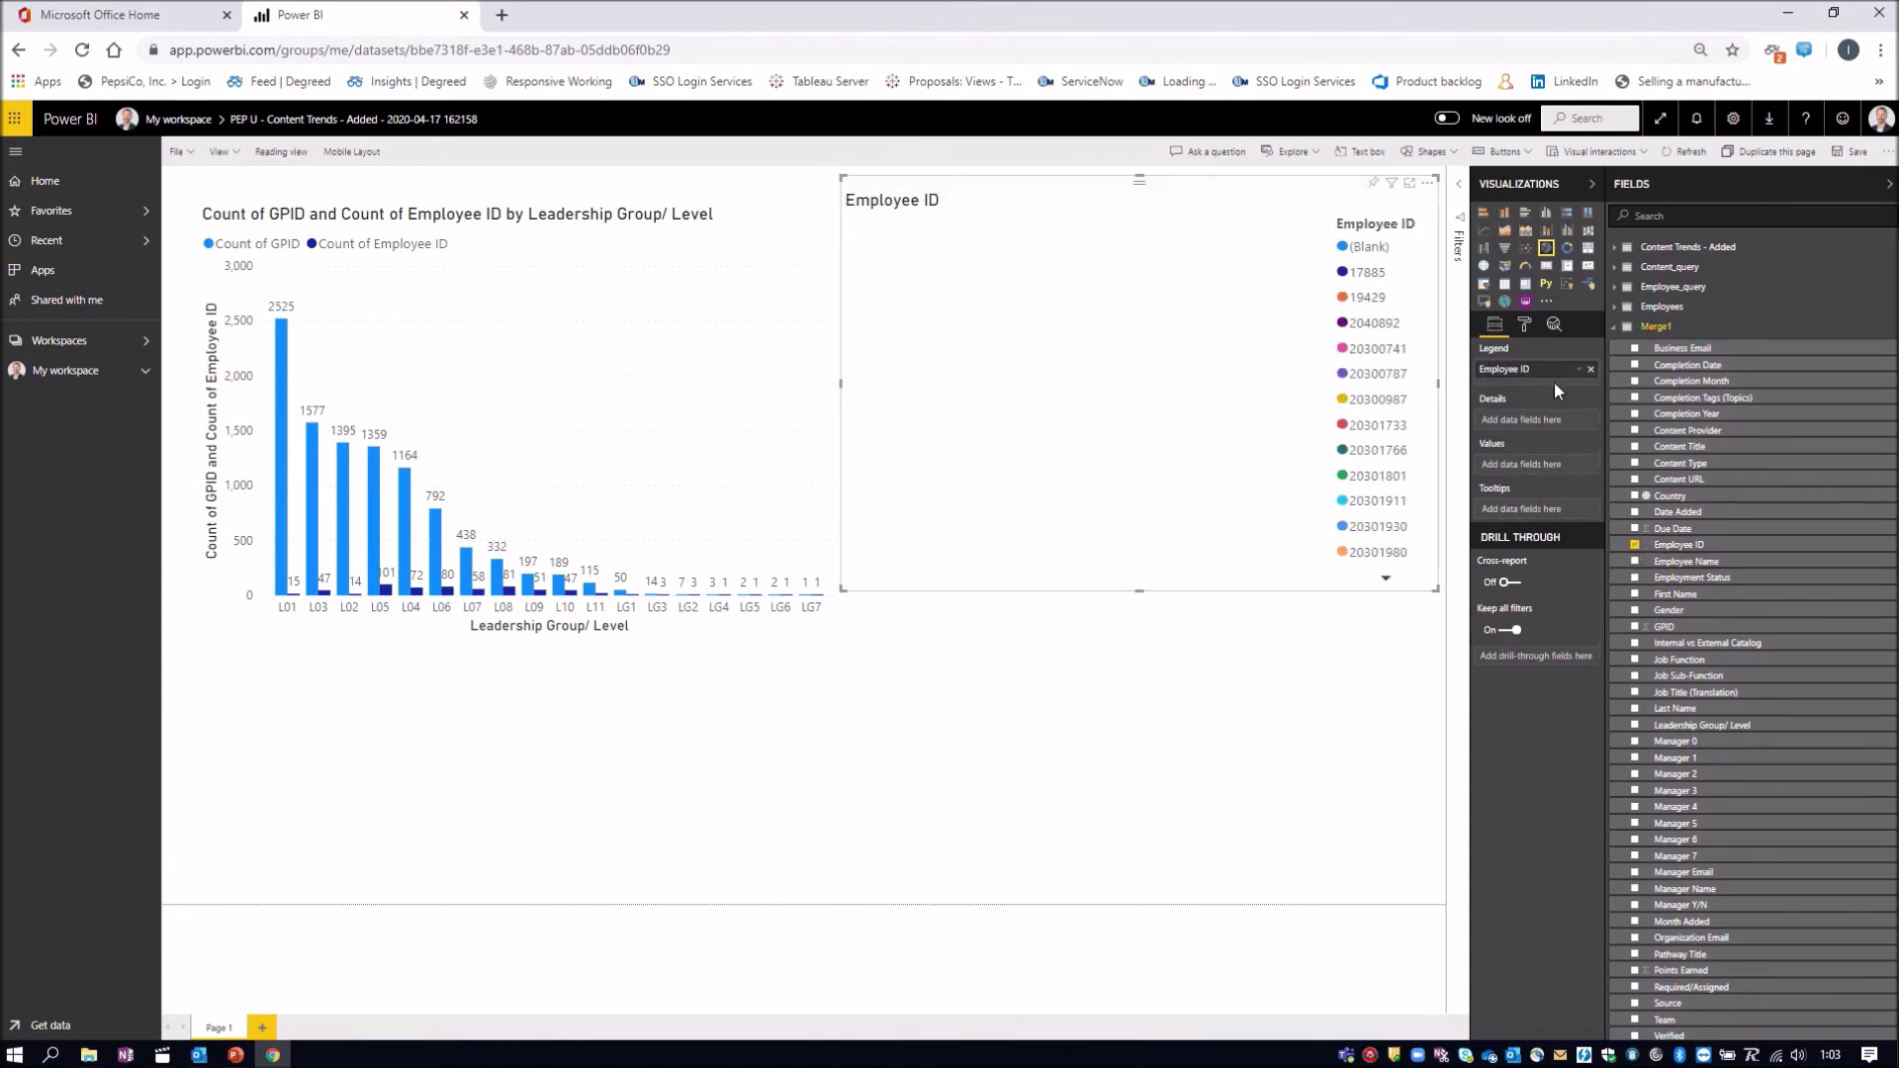
drag(1543, 362, 1541, 471)
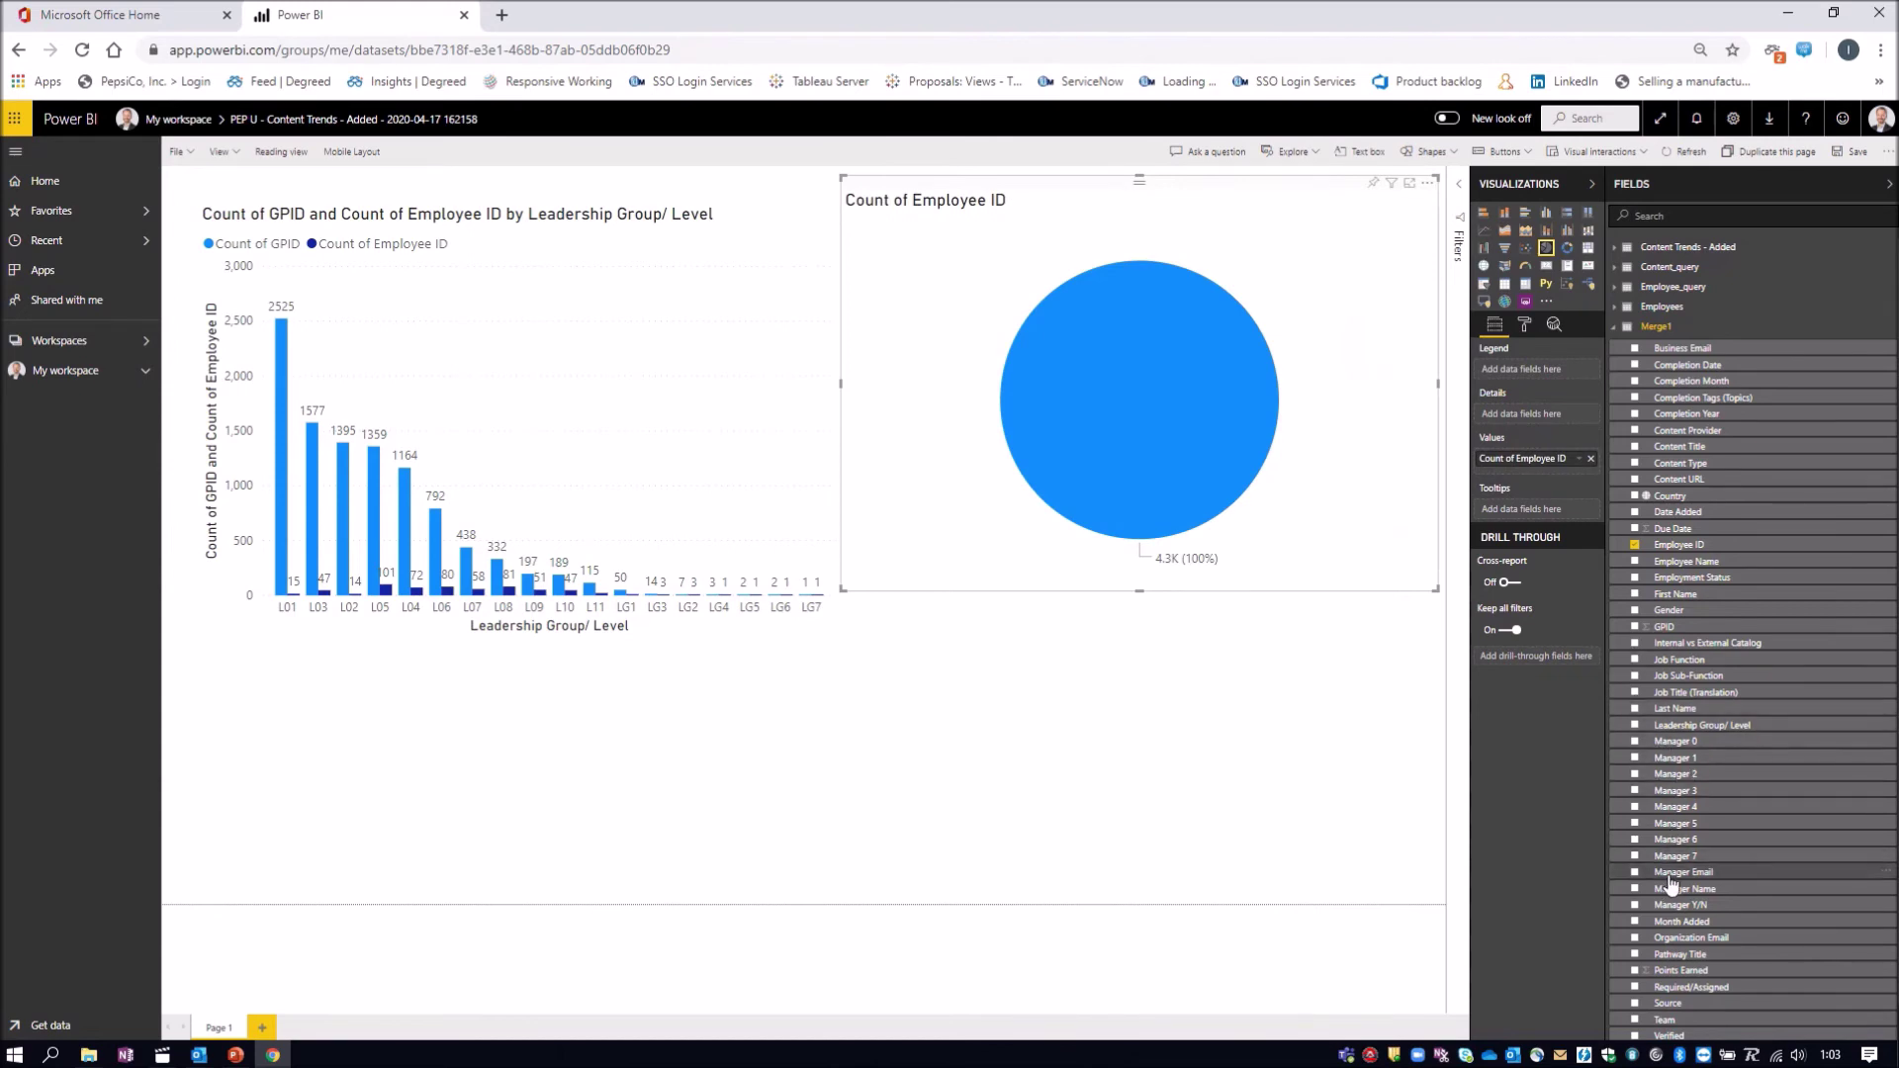
click(1635, 496)
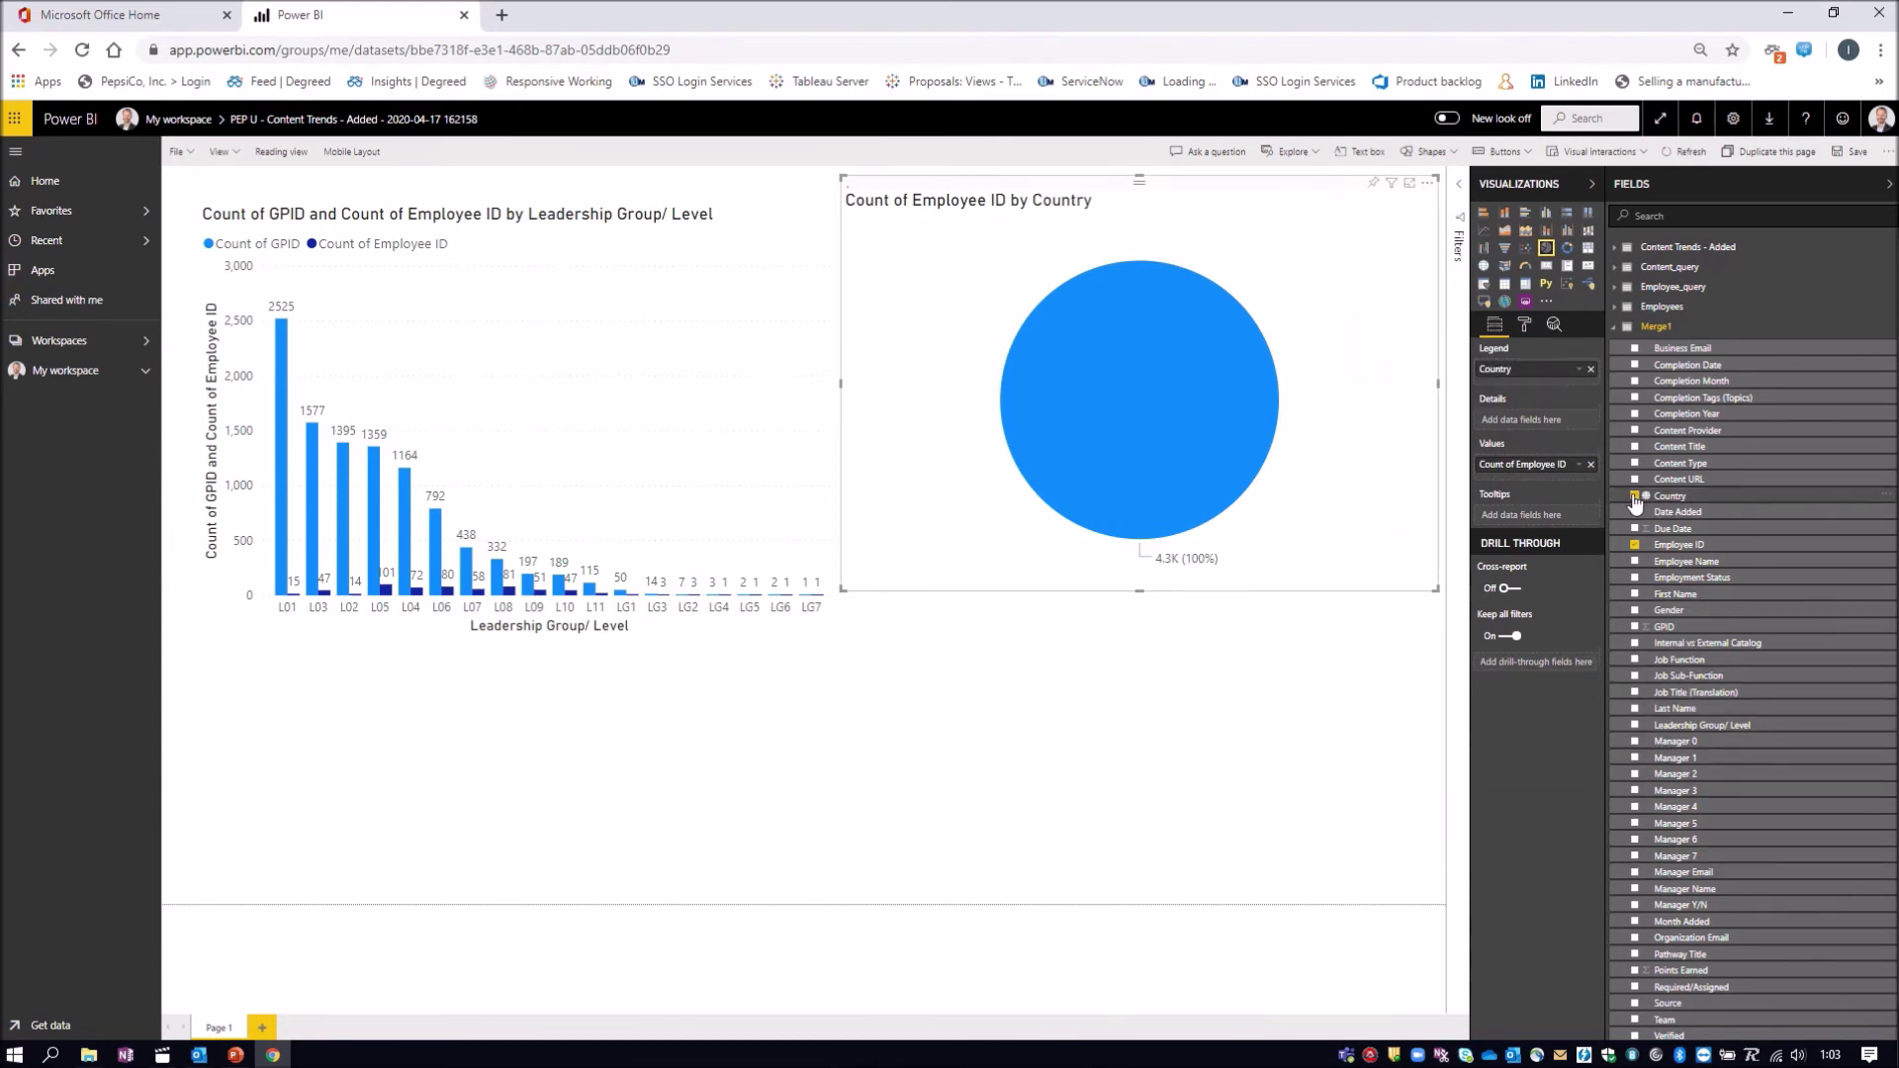
click(1578, 466)
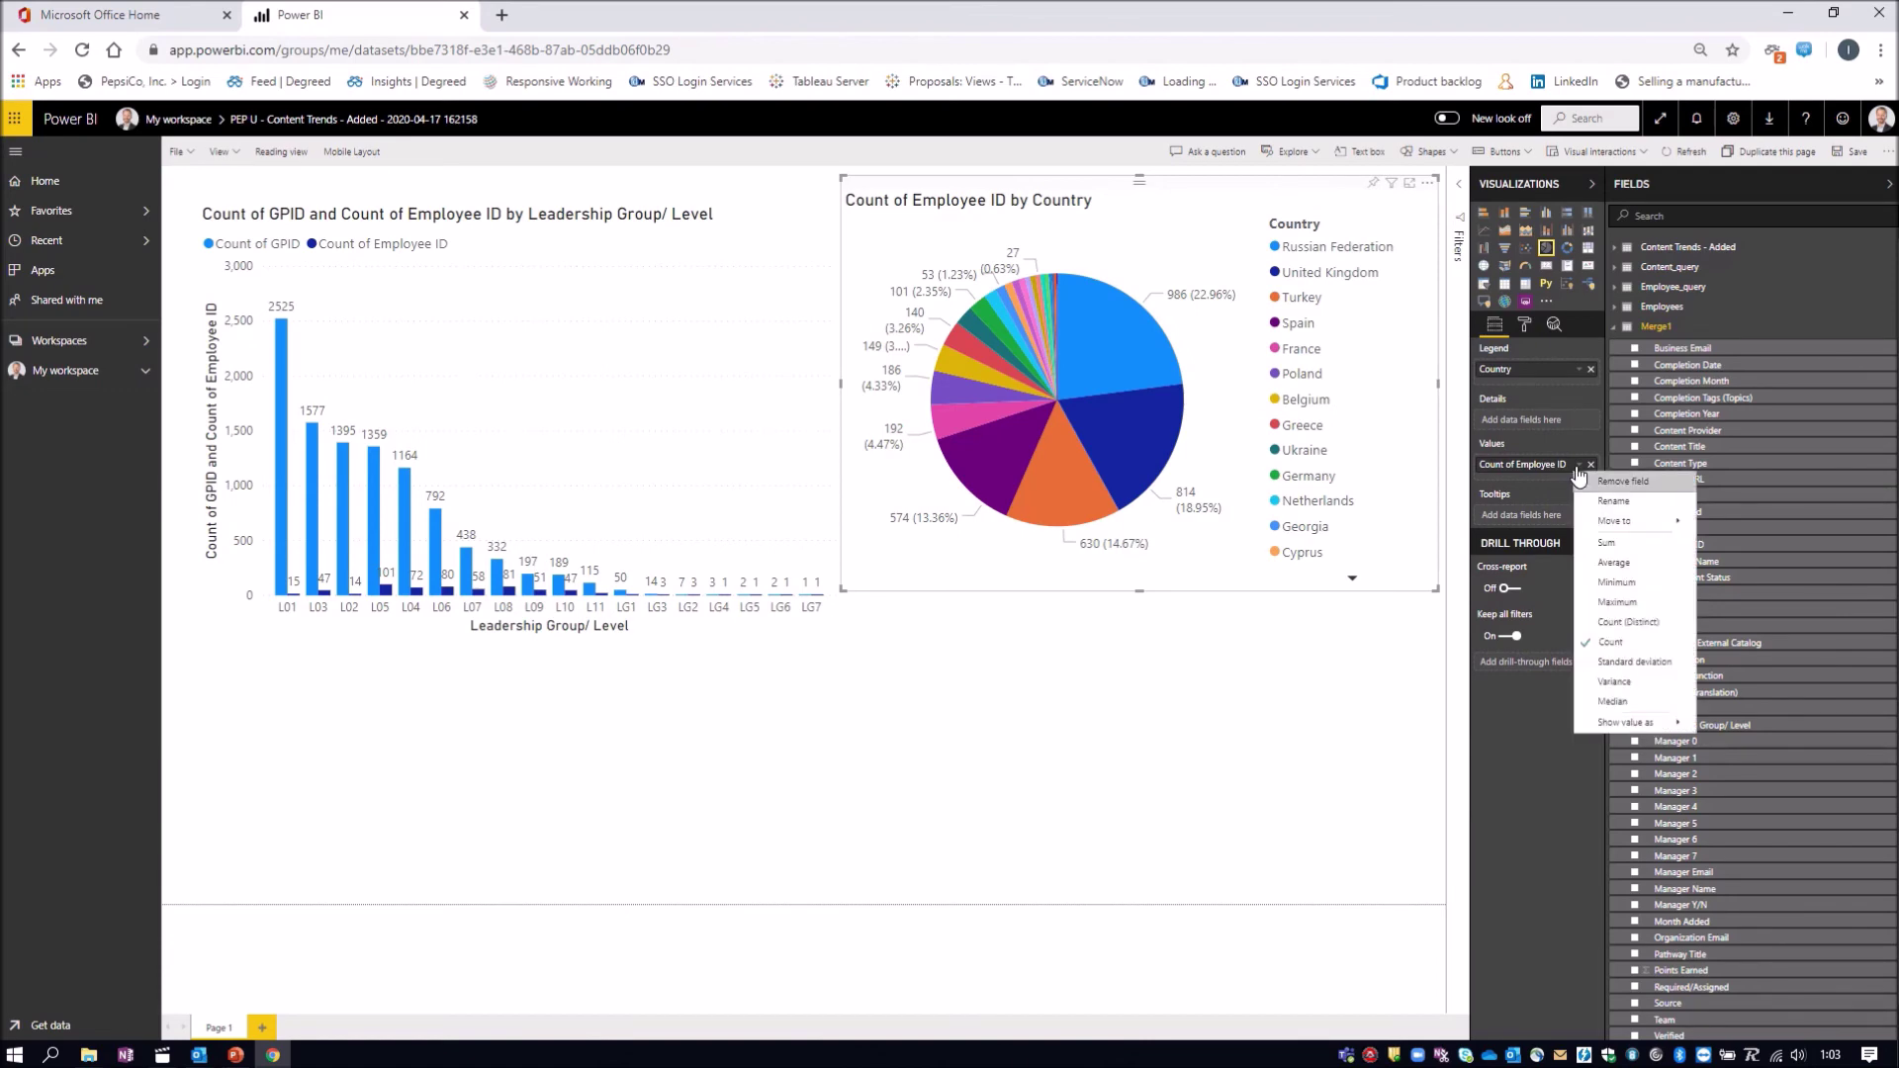
click(1613, 623)
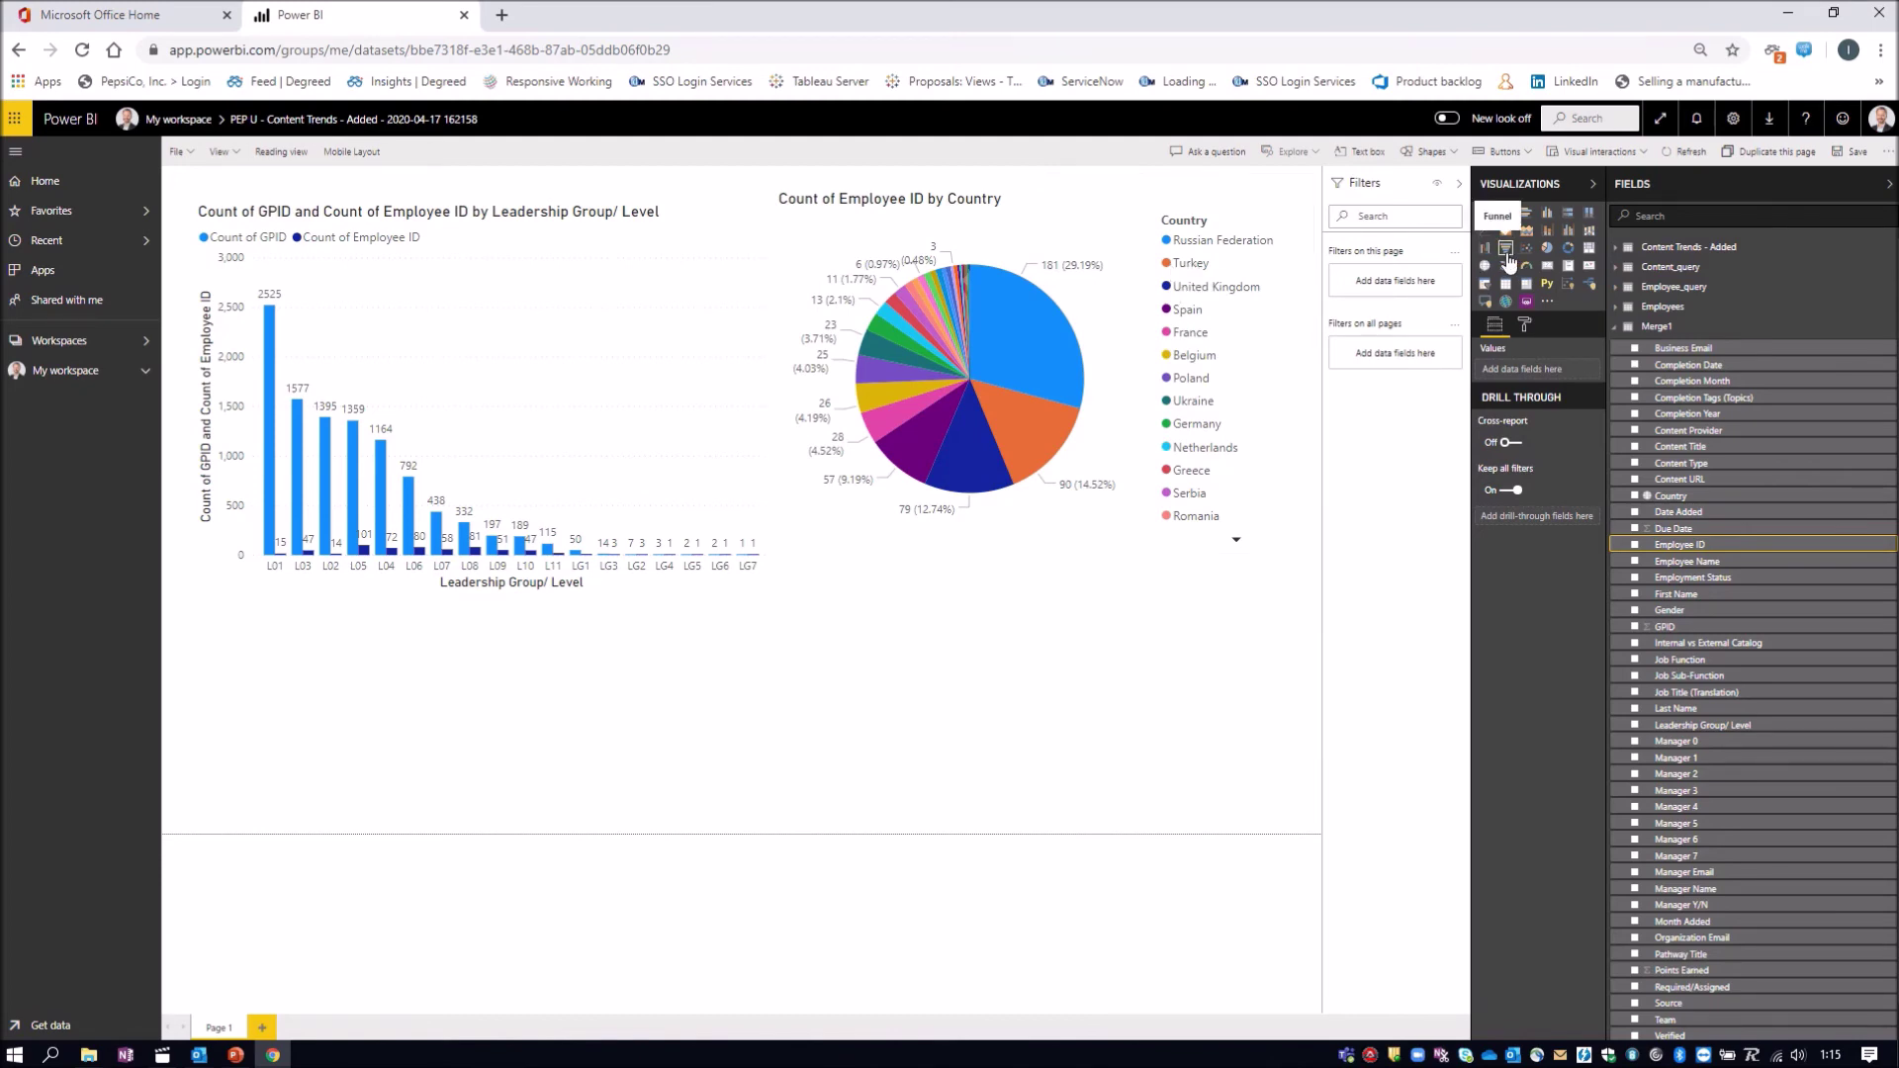
Insert a funnel chart below the column chart, with Employee ID as the values and Job Sub-Function as the group
click(1505, 250)
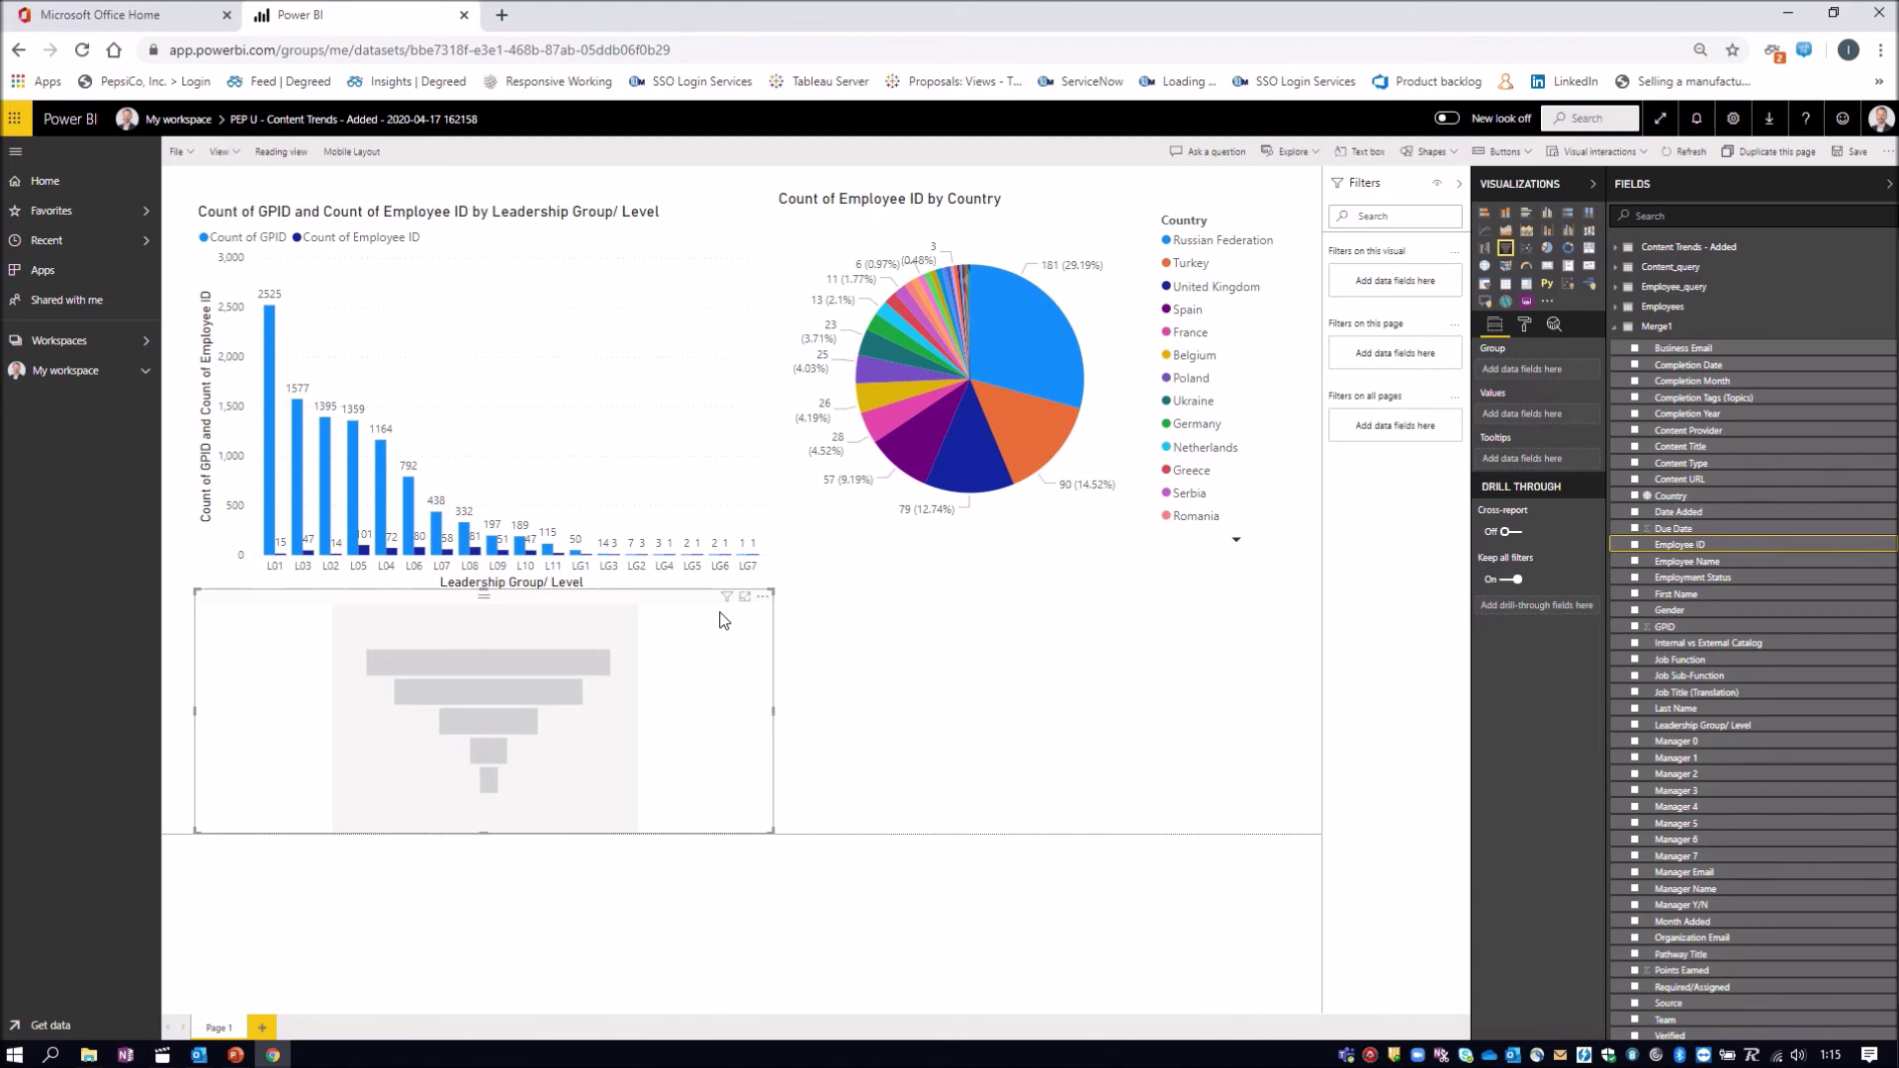
click(1633, 547)
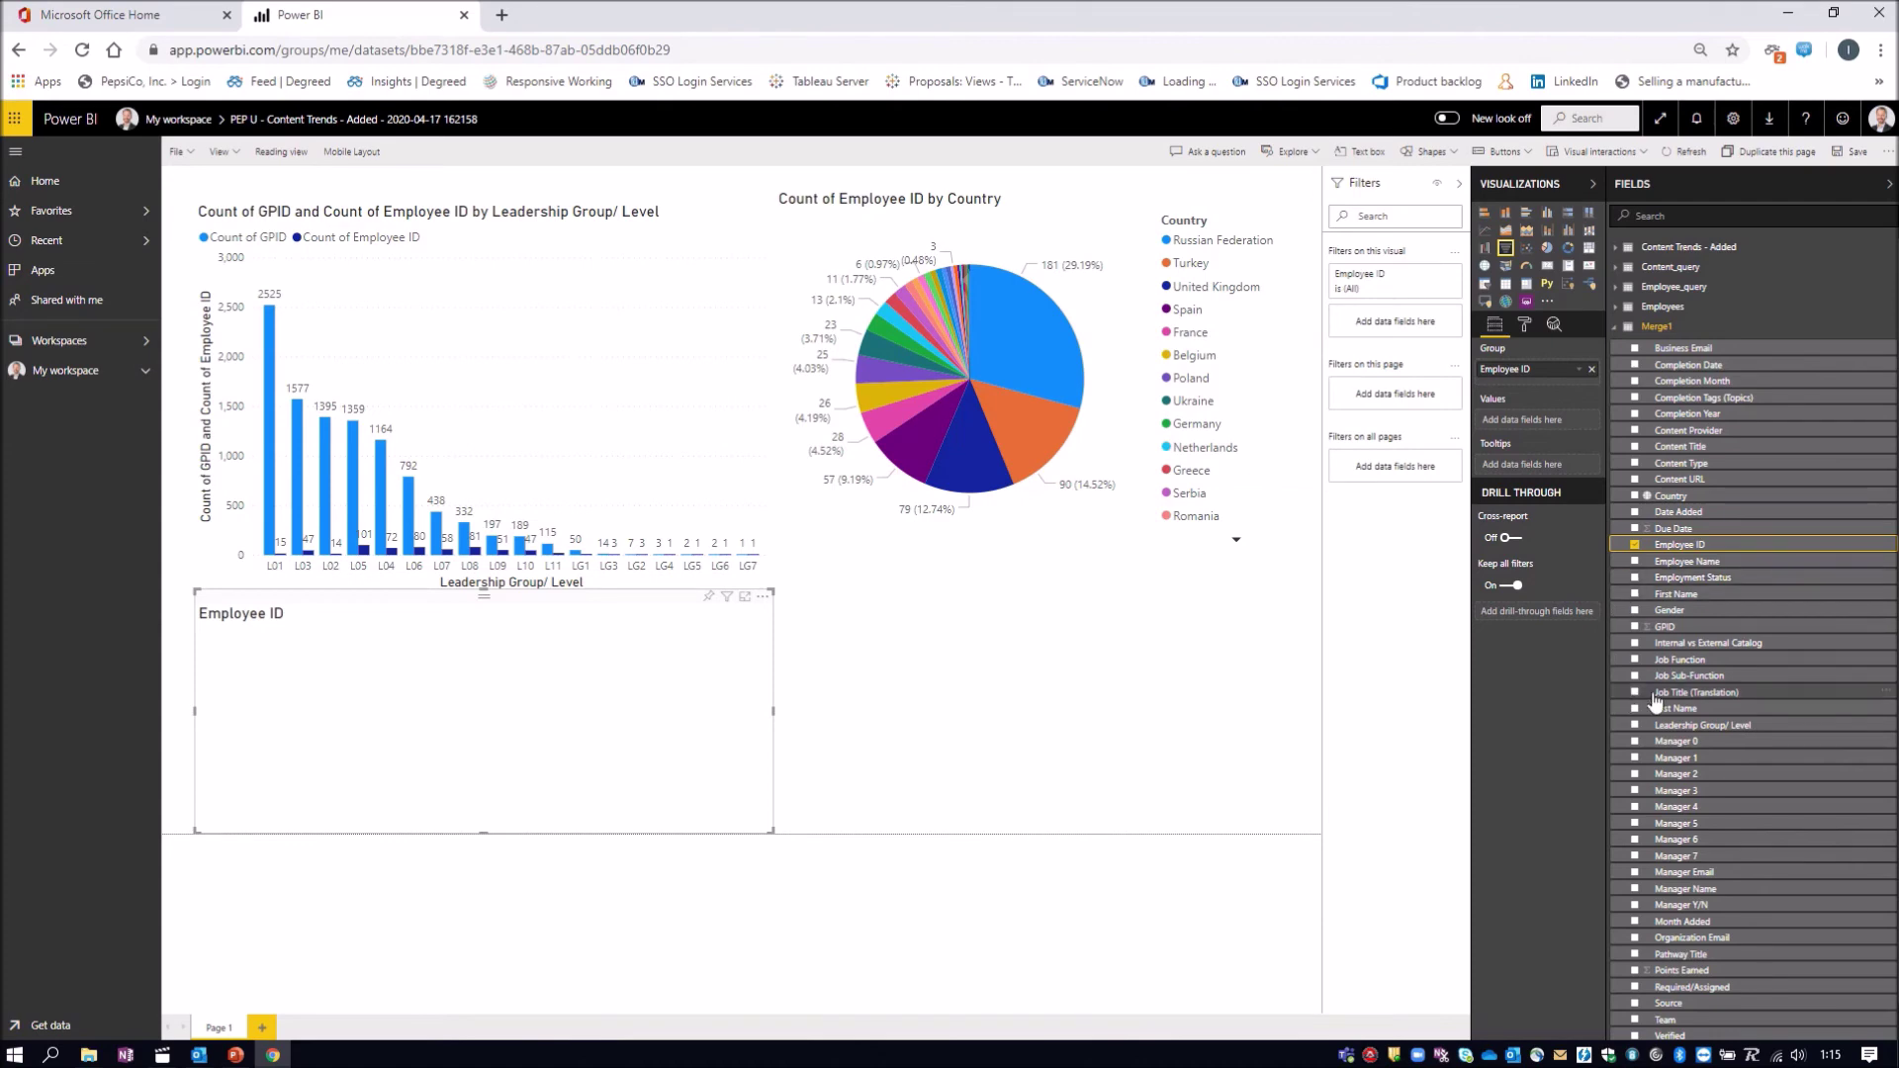
click(1634, 677)
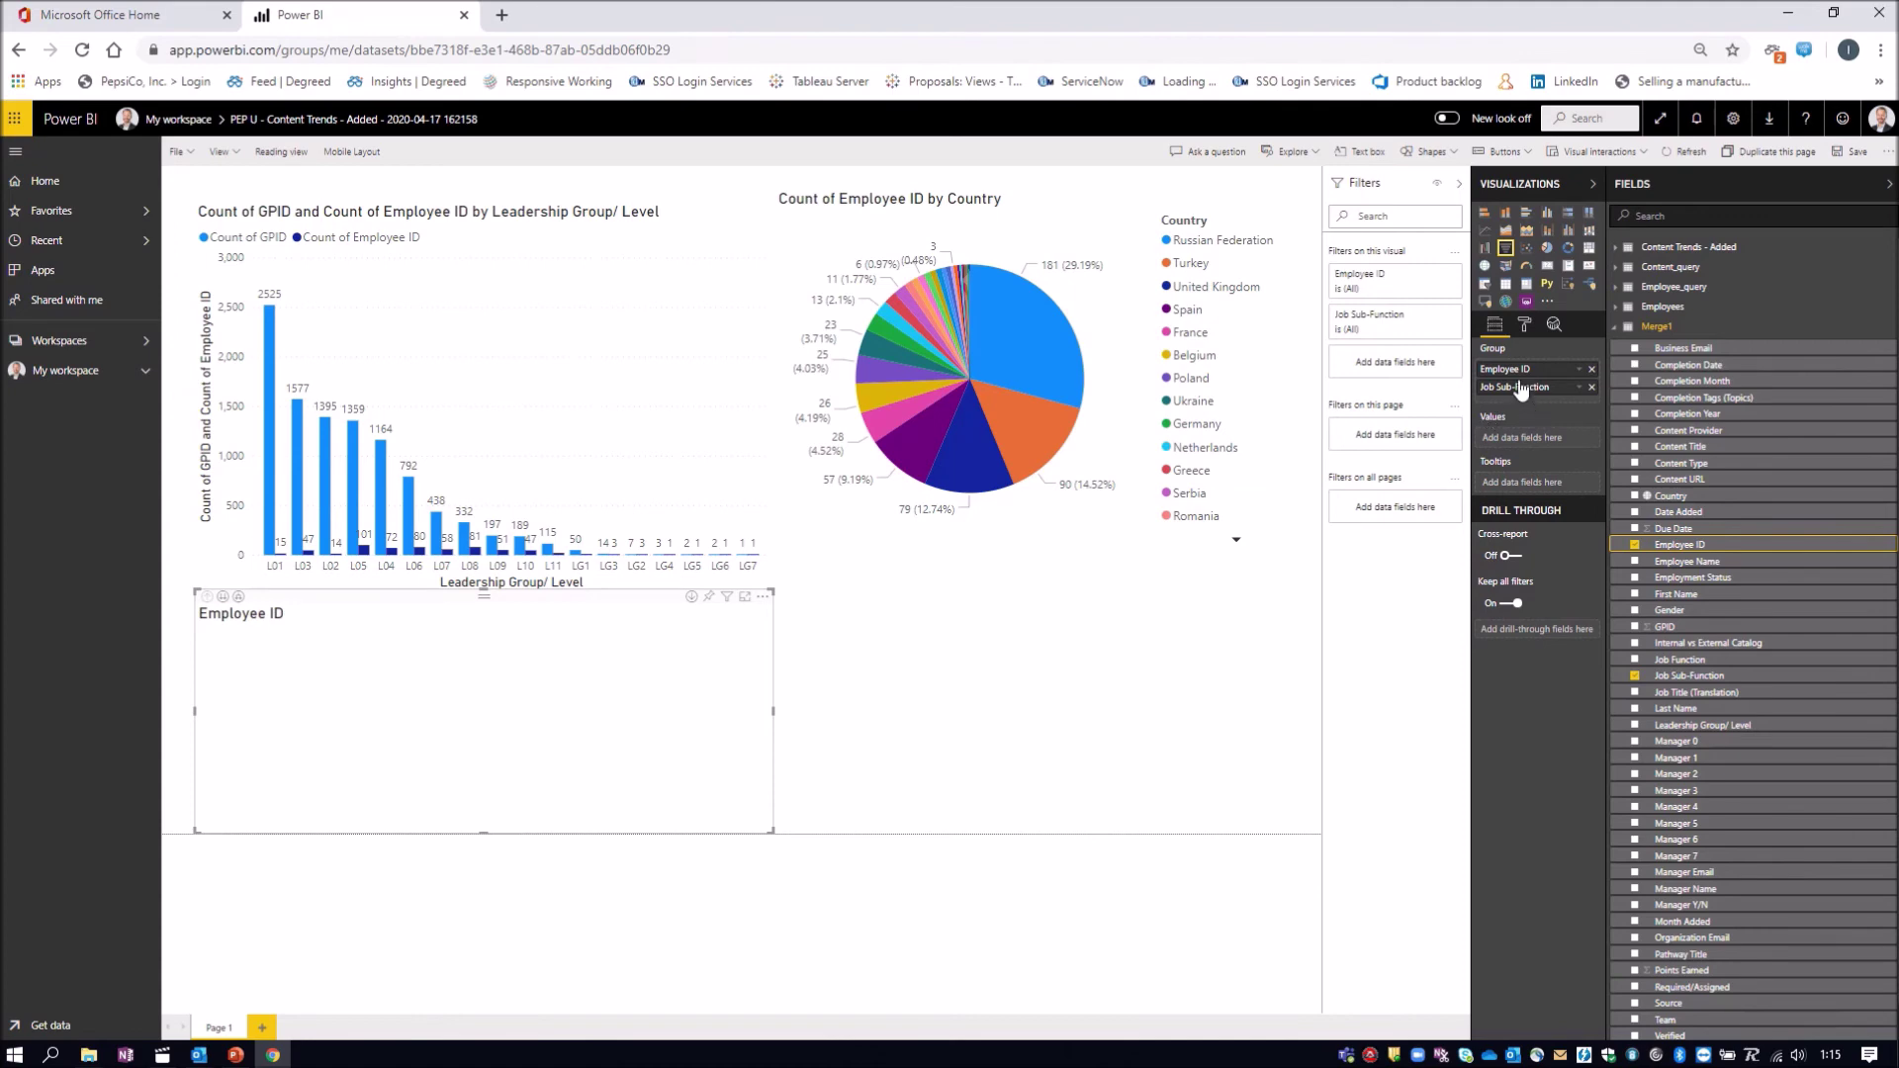
drag(1528, 370, 1533, 439)
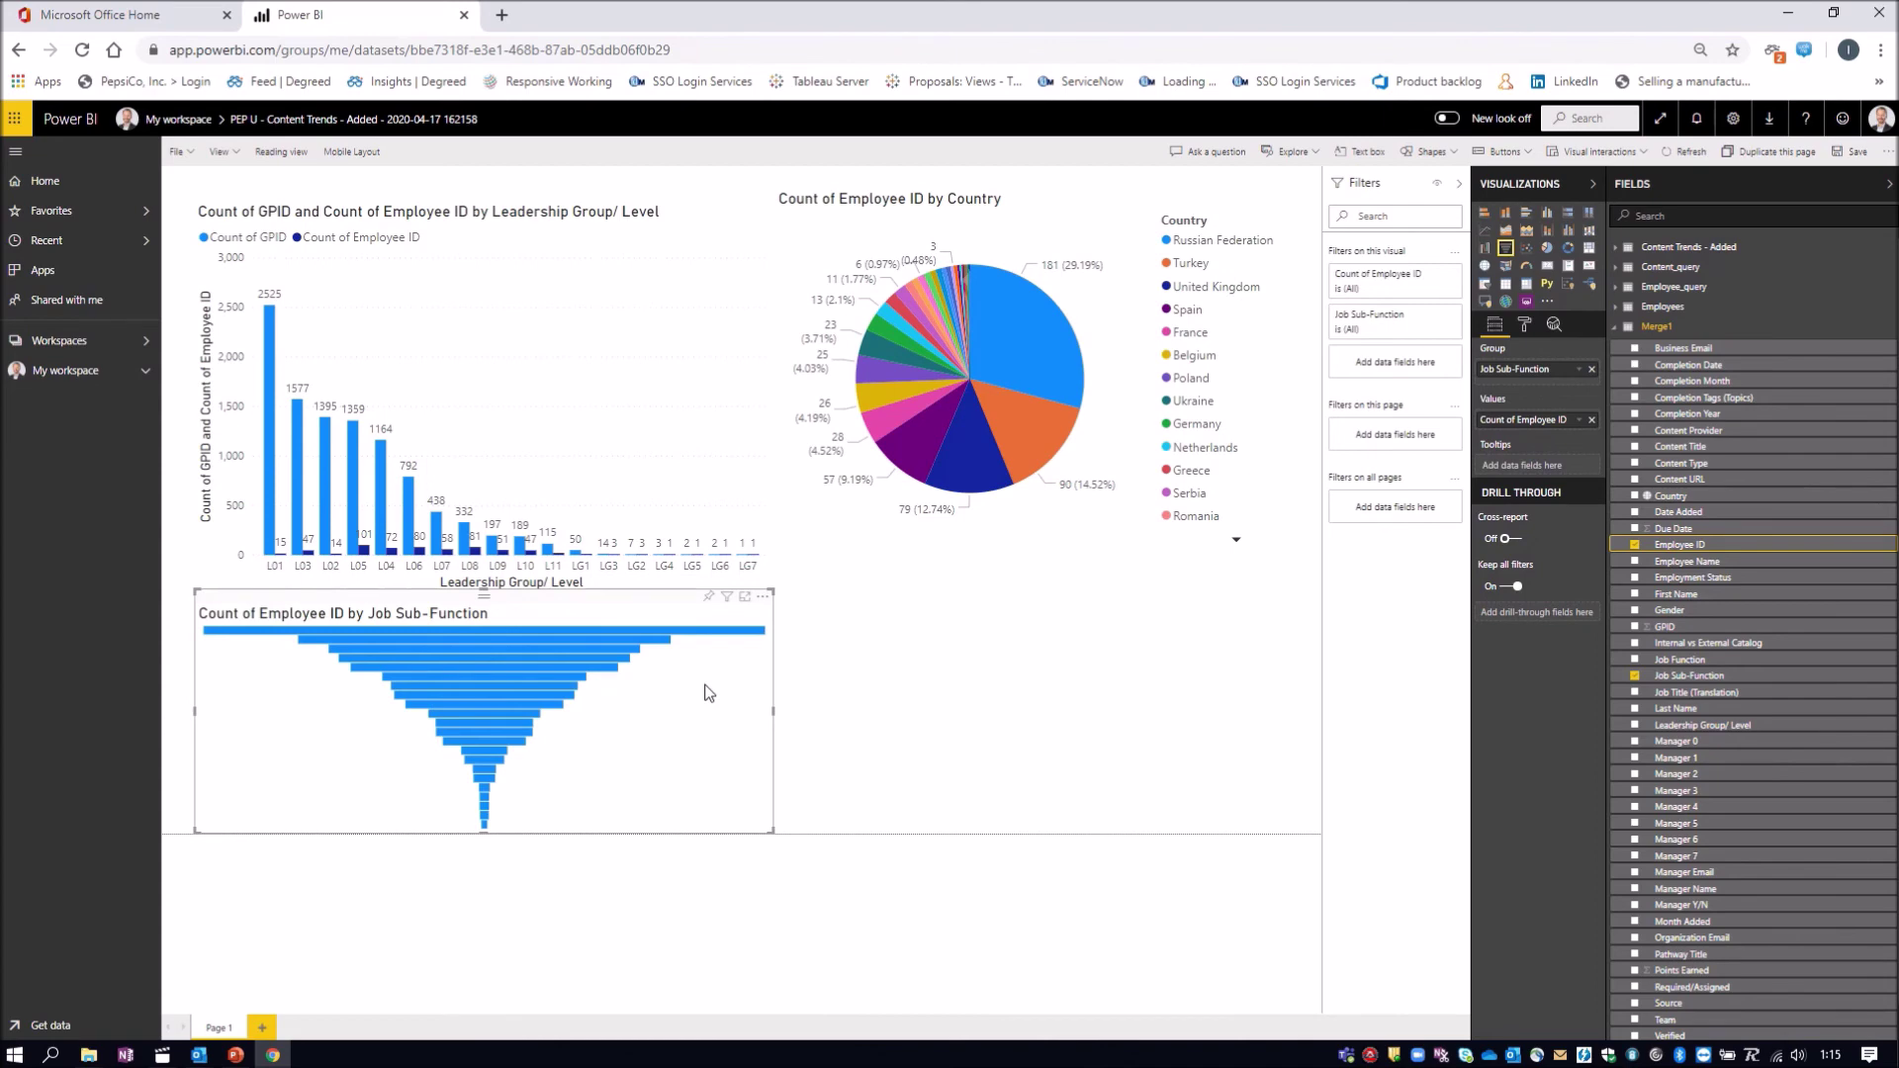
Show the funnel chart in focus mode and summarize its Employee ID values by Count (Distinct)
click(745, 599)
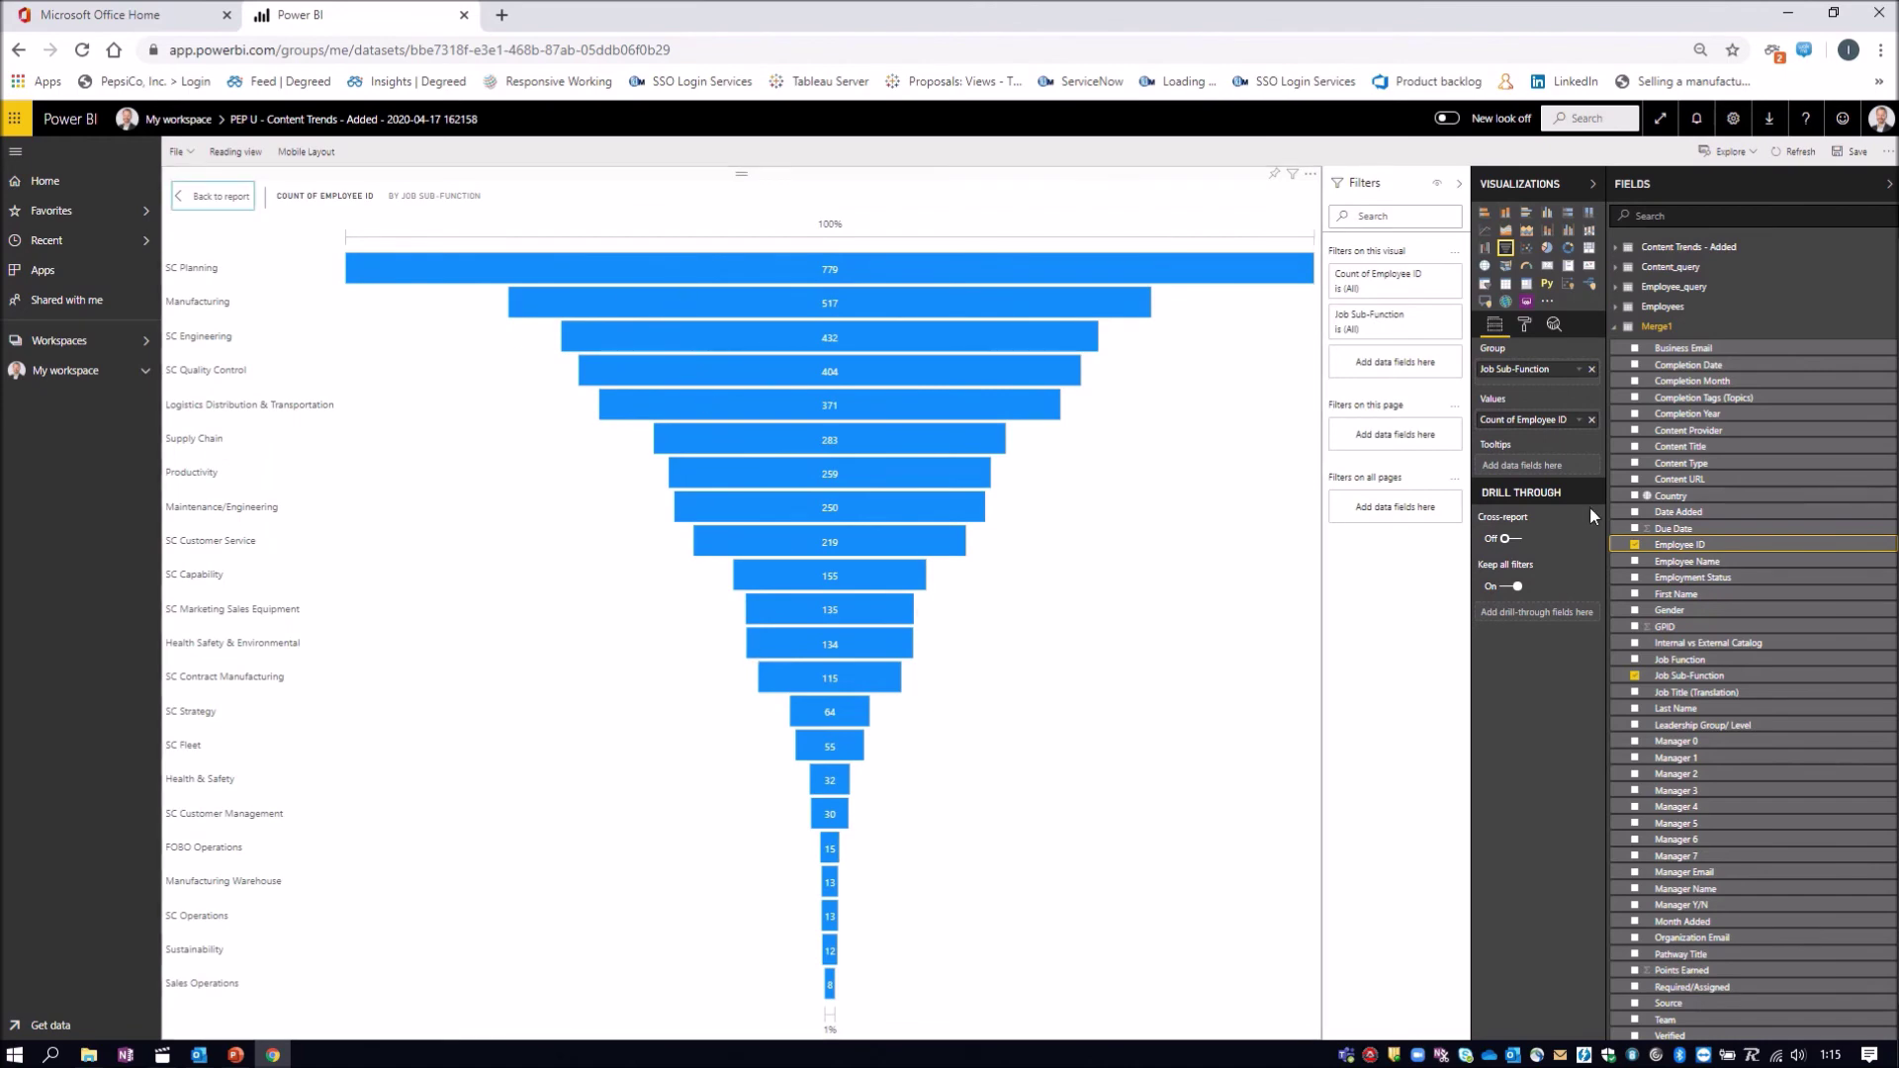
click(1582, 423)
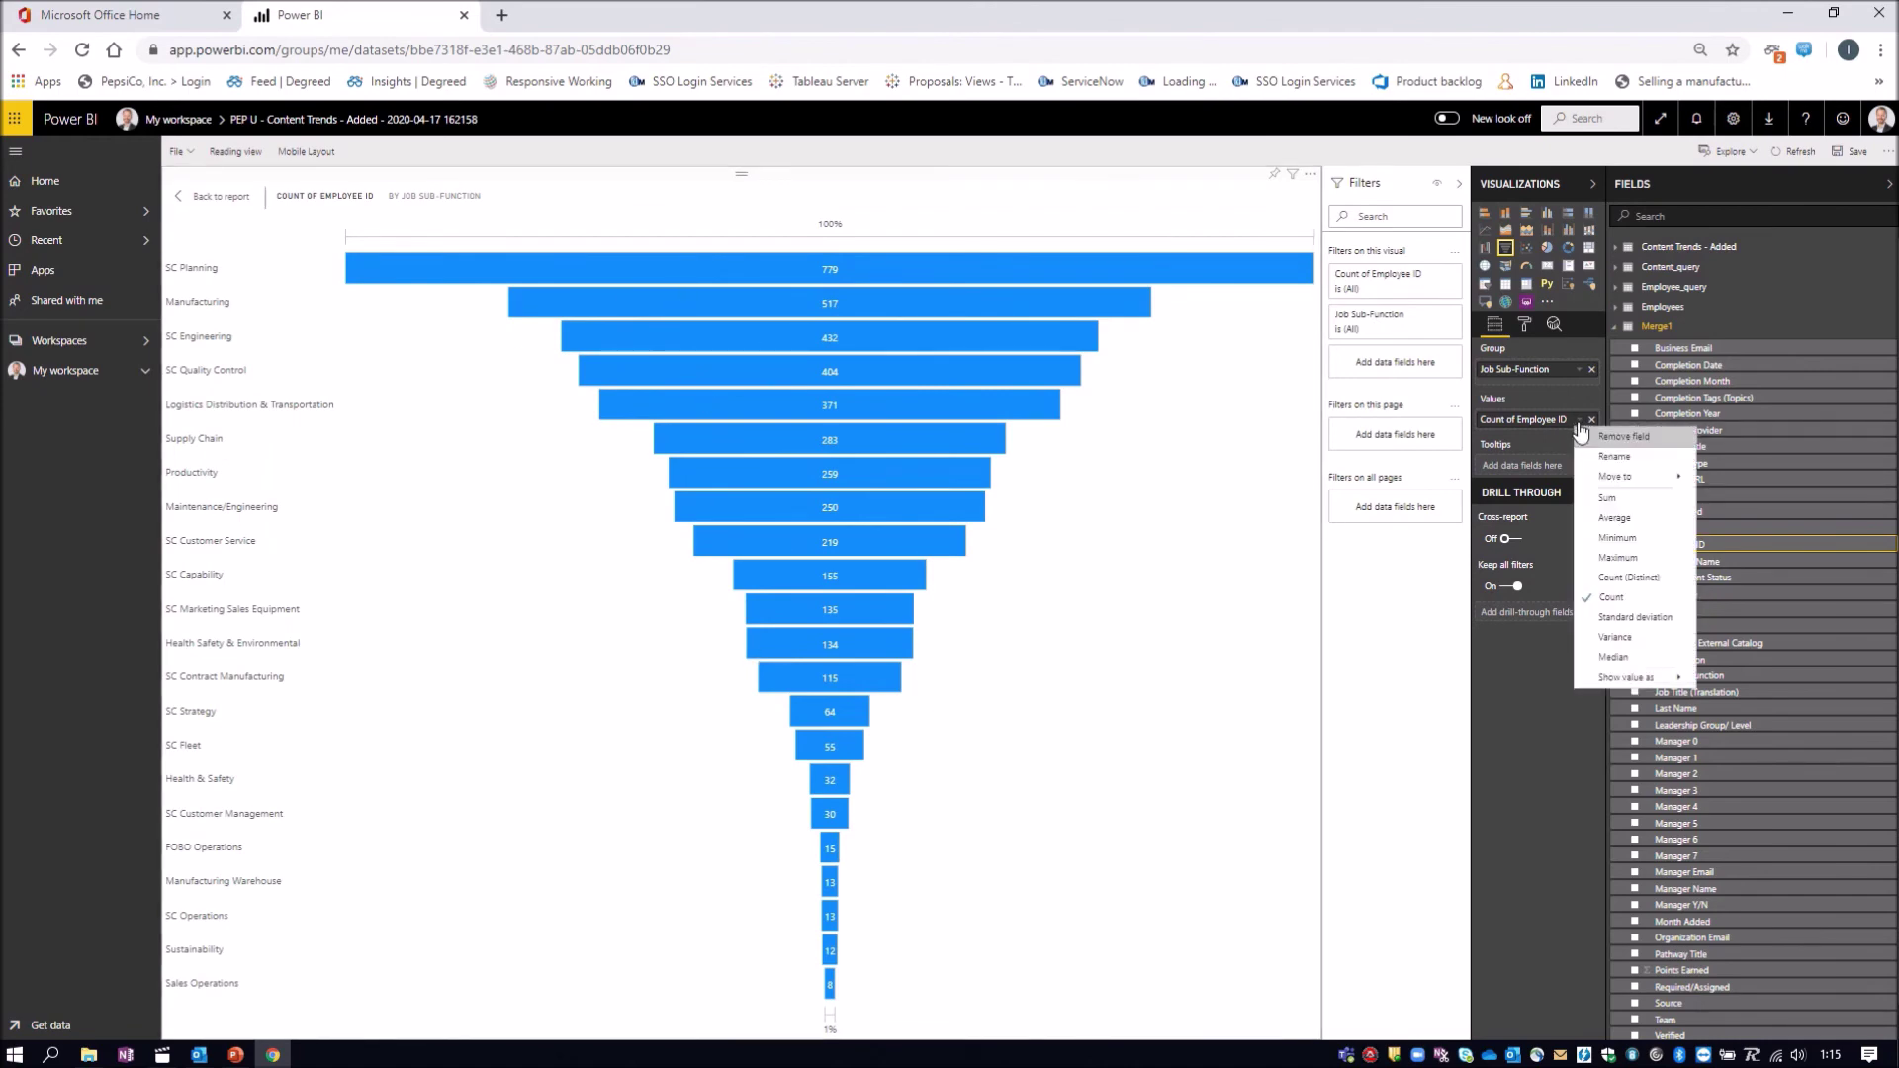
click(1644, 587)
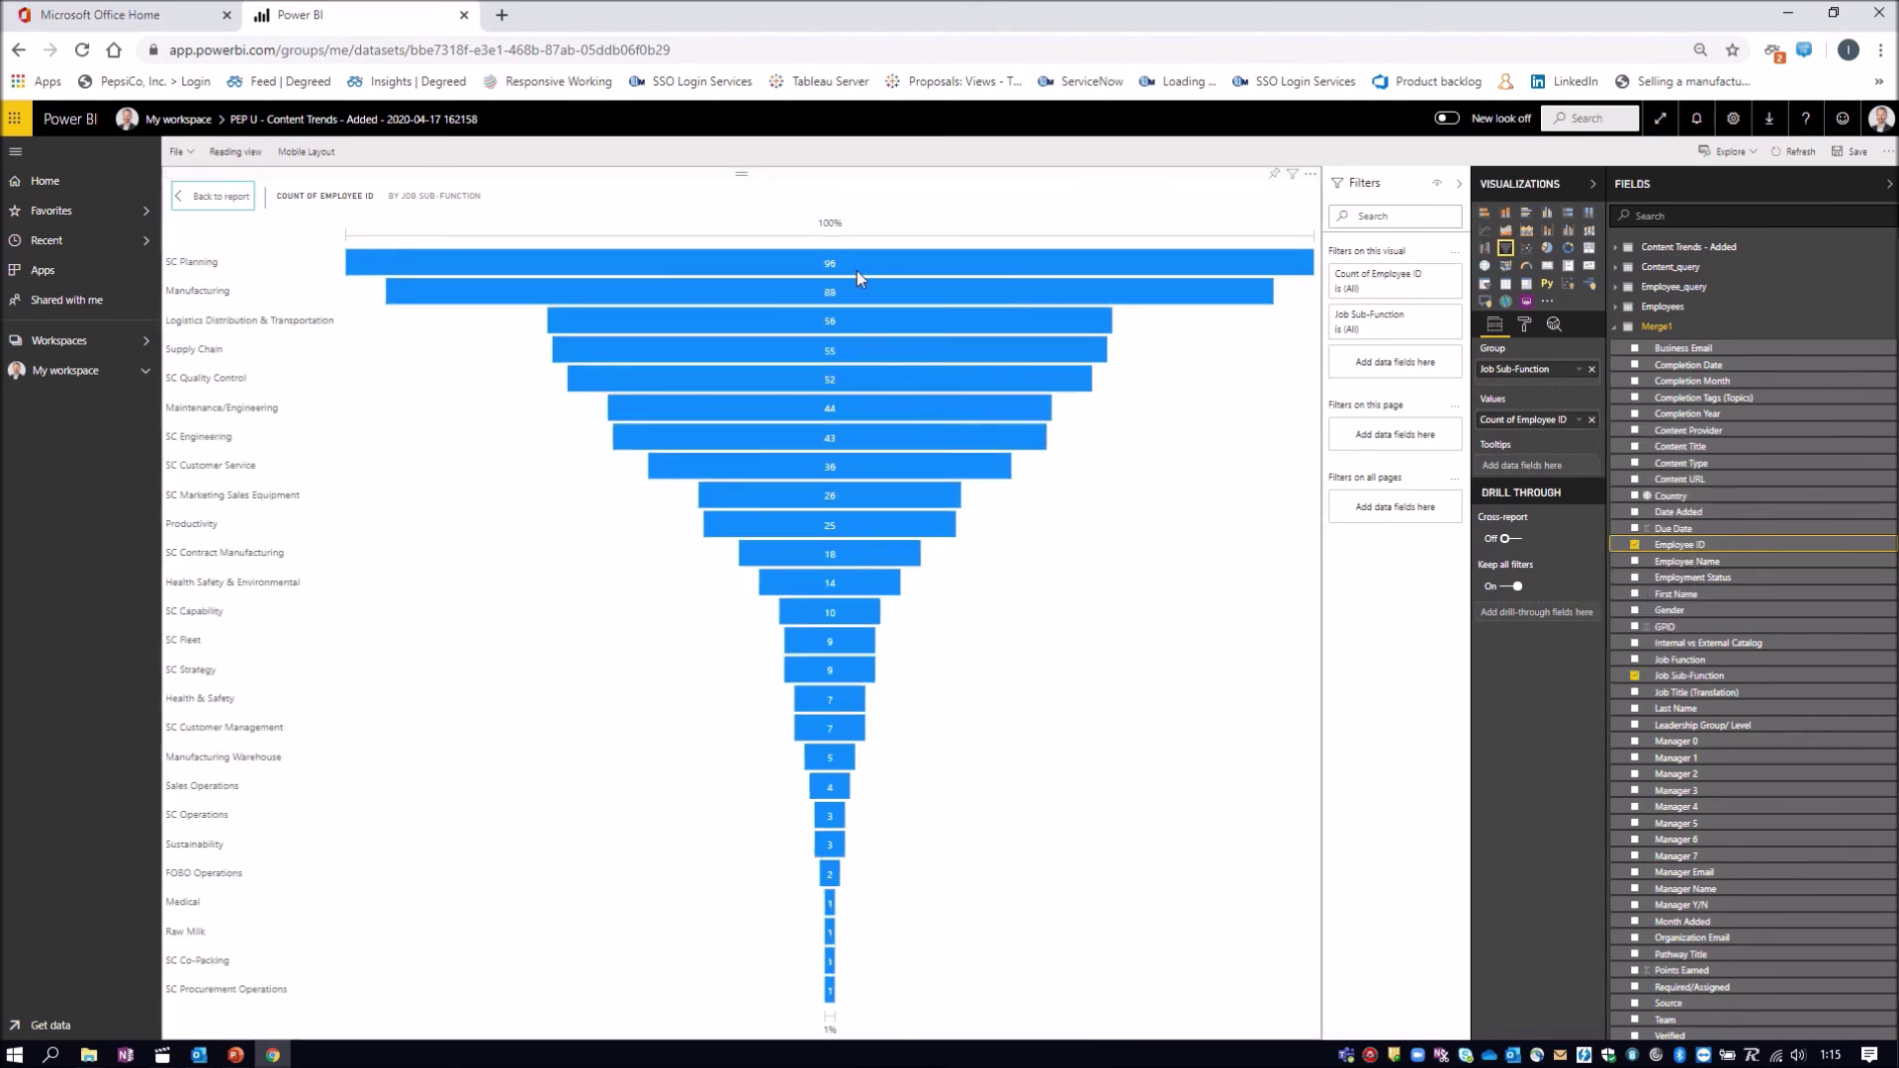
mouse_move(838, 273)
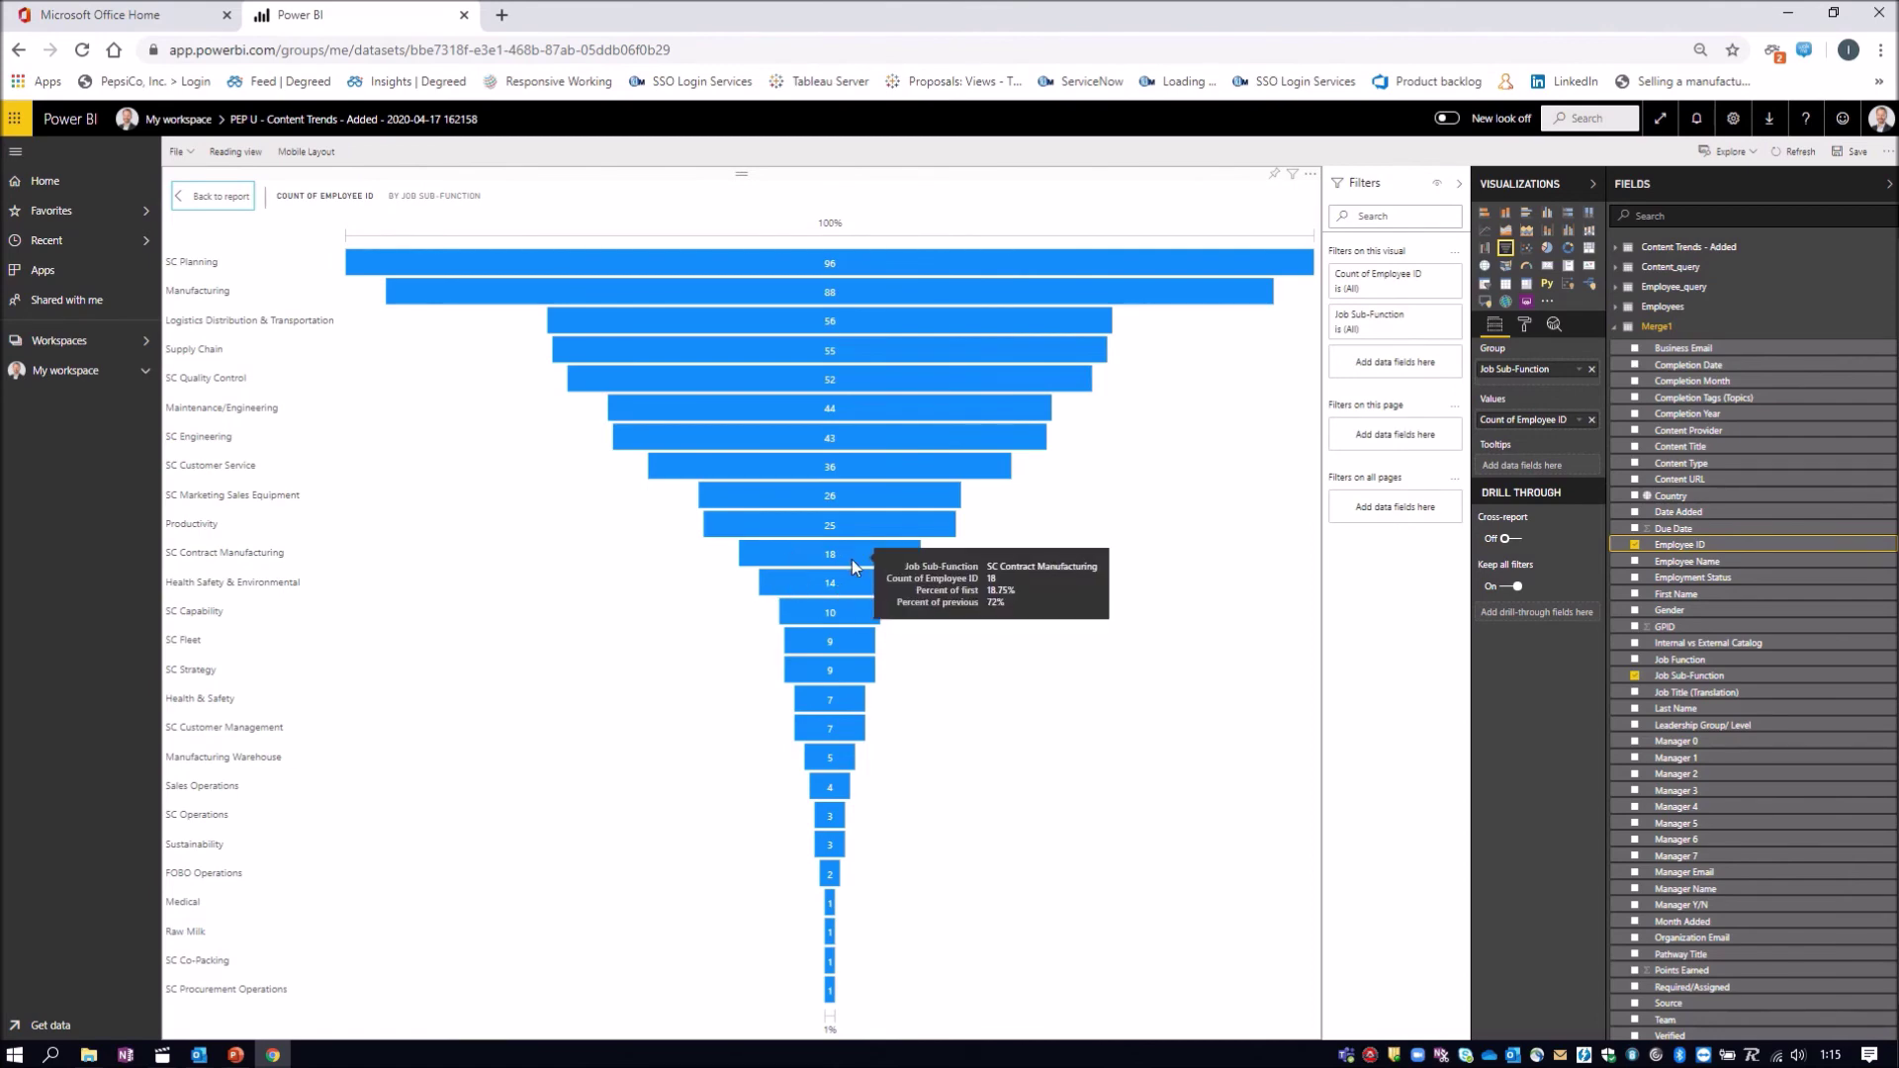
mouse_move(723, 578)
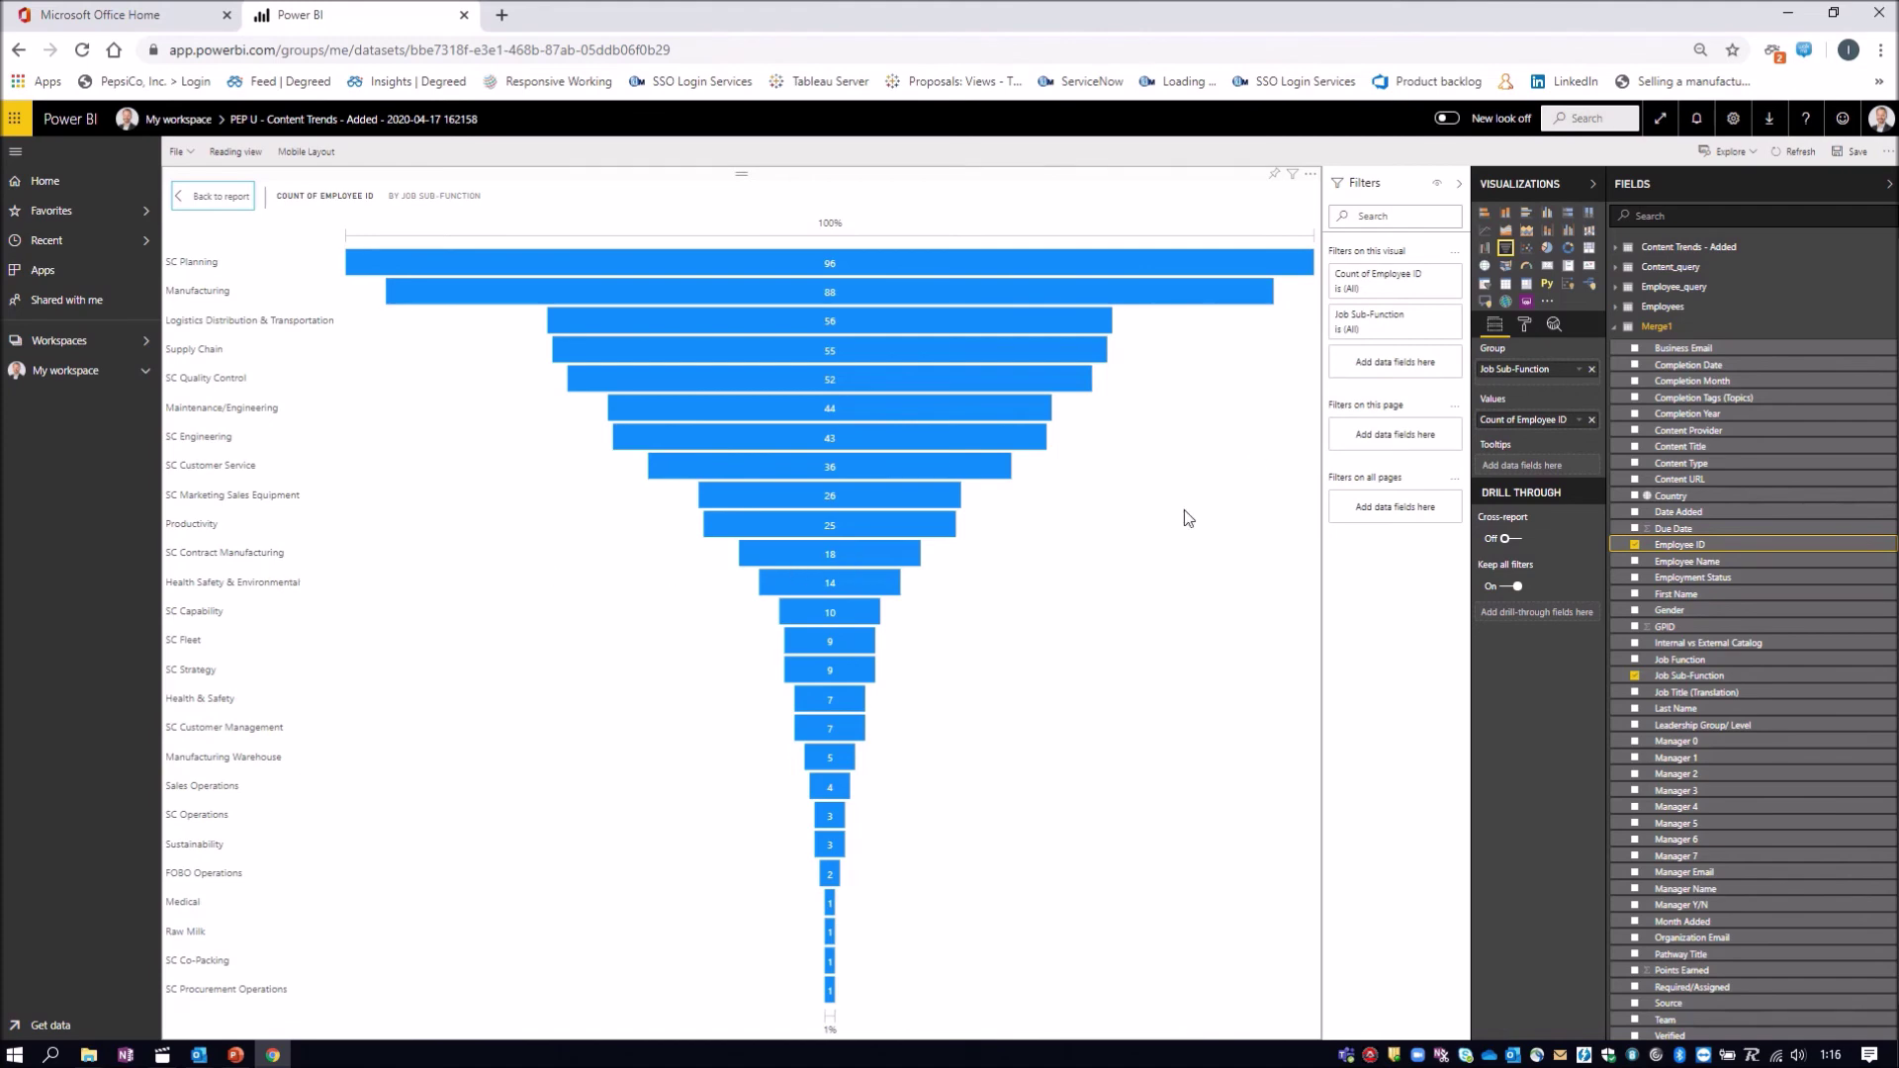
Filter the funnel chart to items whose Count of Employee ID is greater than 20, and return to the report page
click(1434, 277)
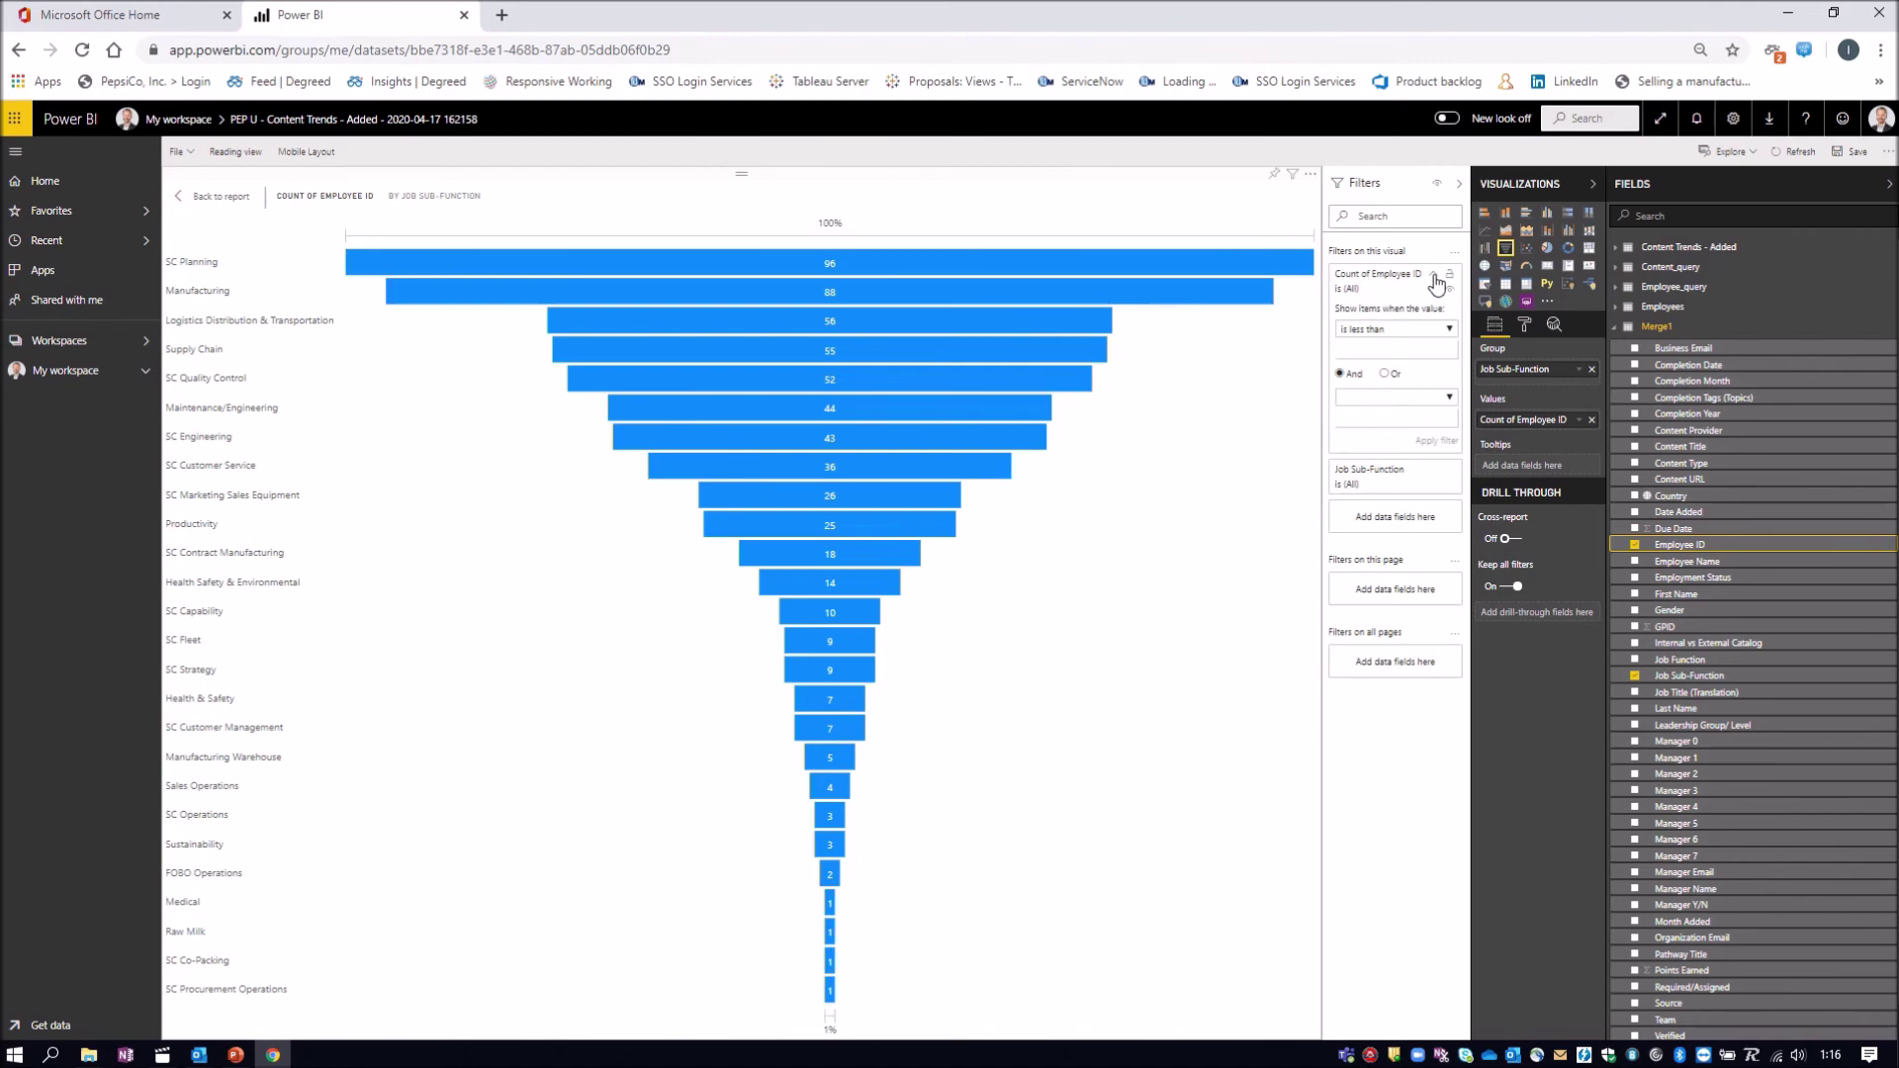
click(1450, 330)
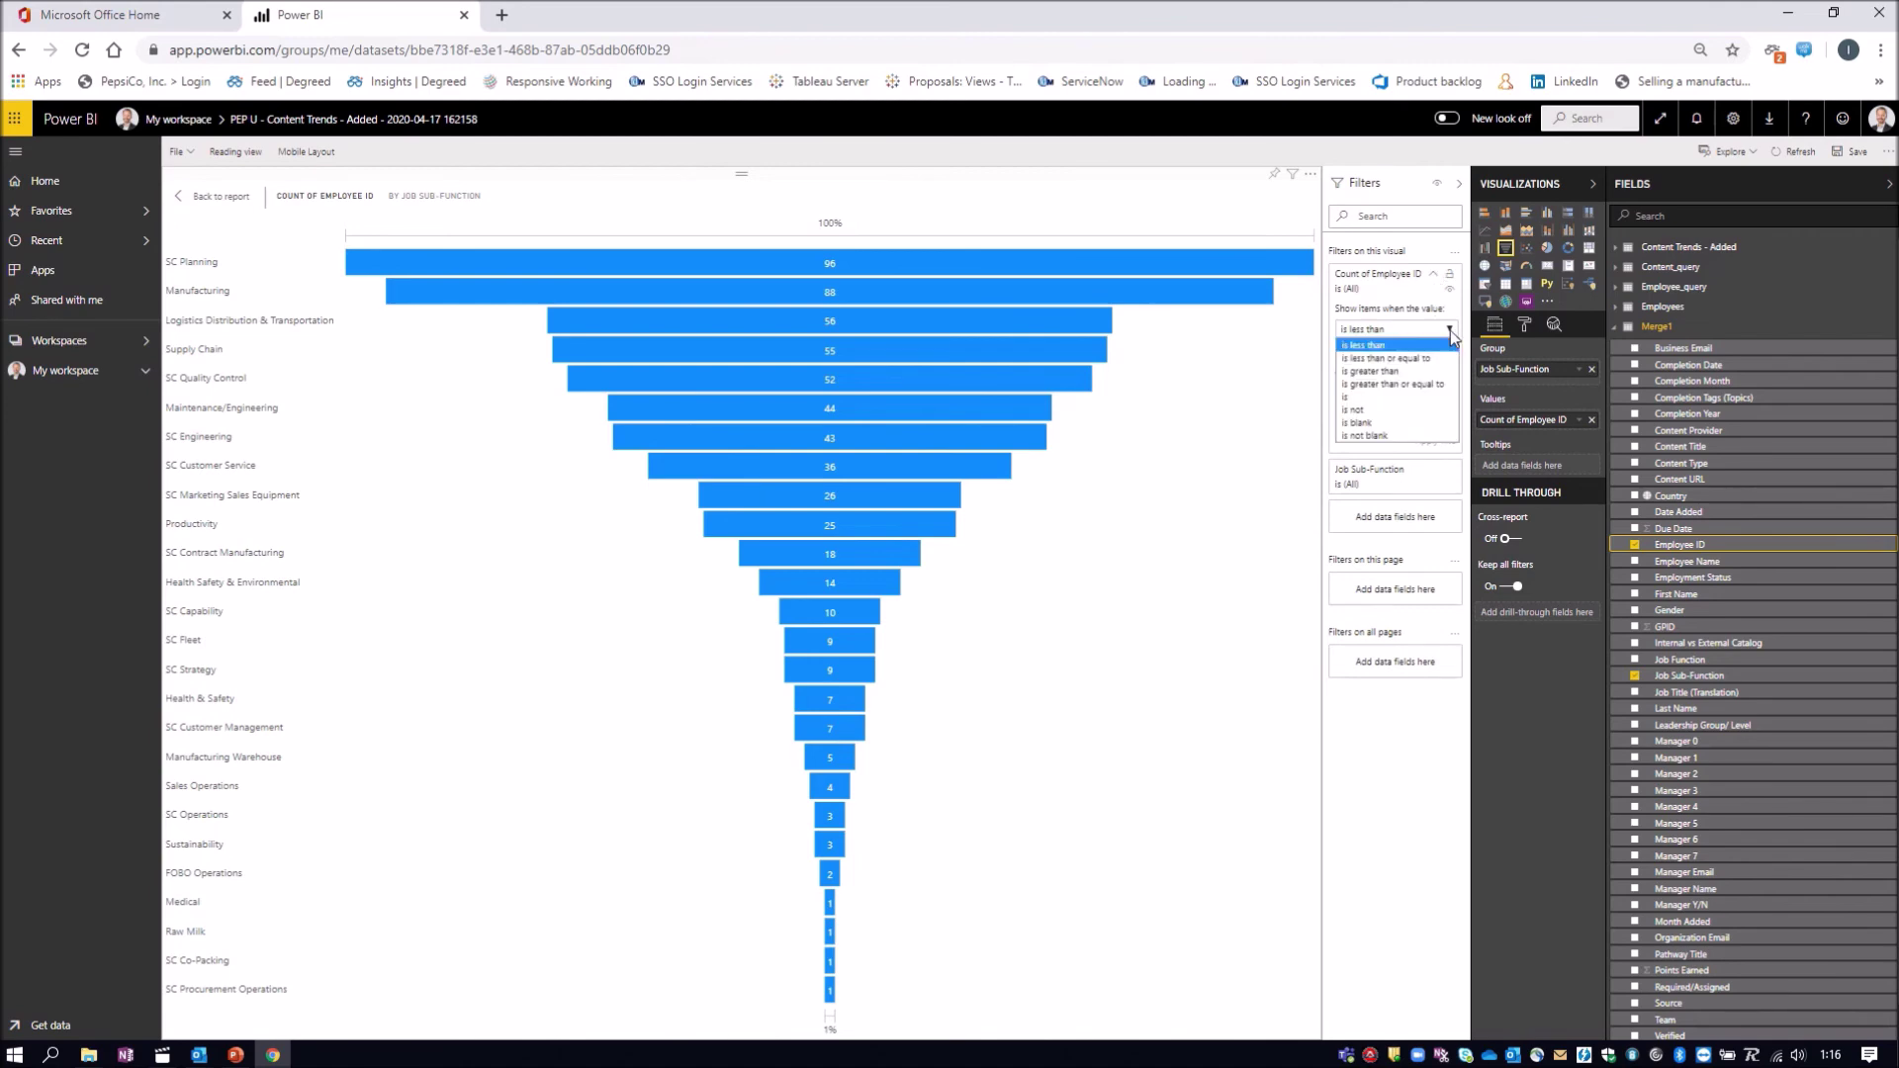
click(1412, 373)
click(1394, 395)
click(1420, 347)
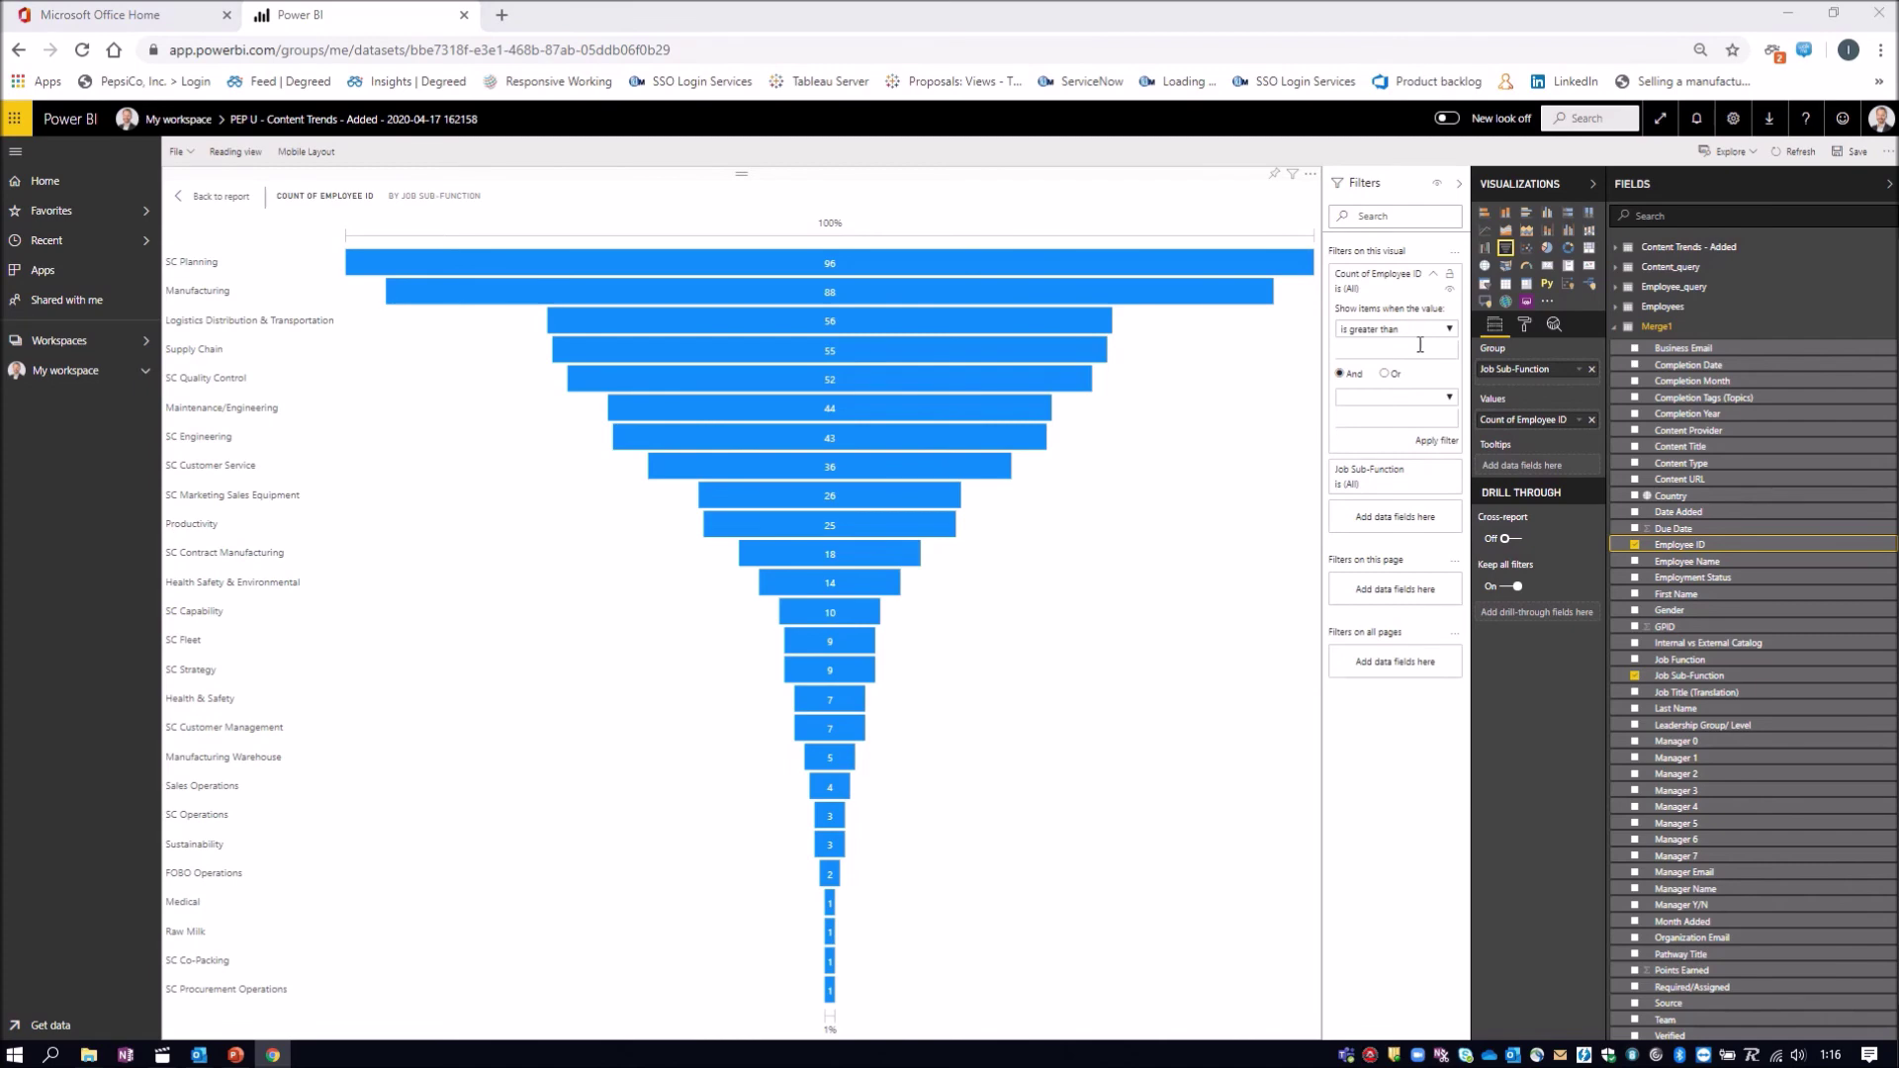
click(1420, 346)
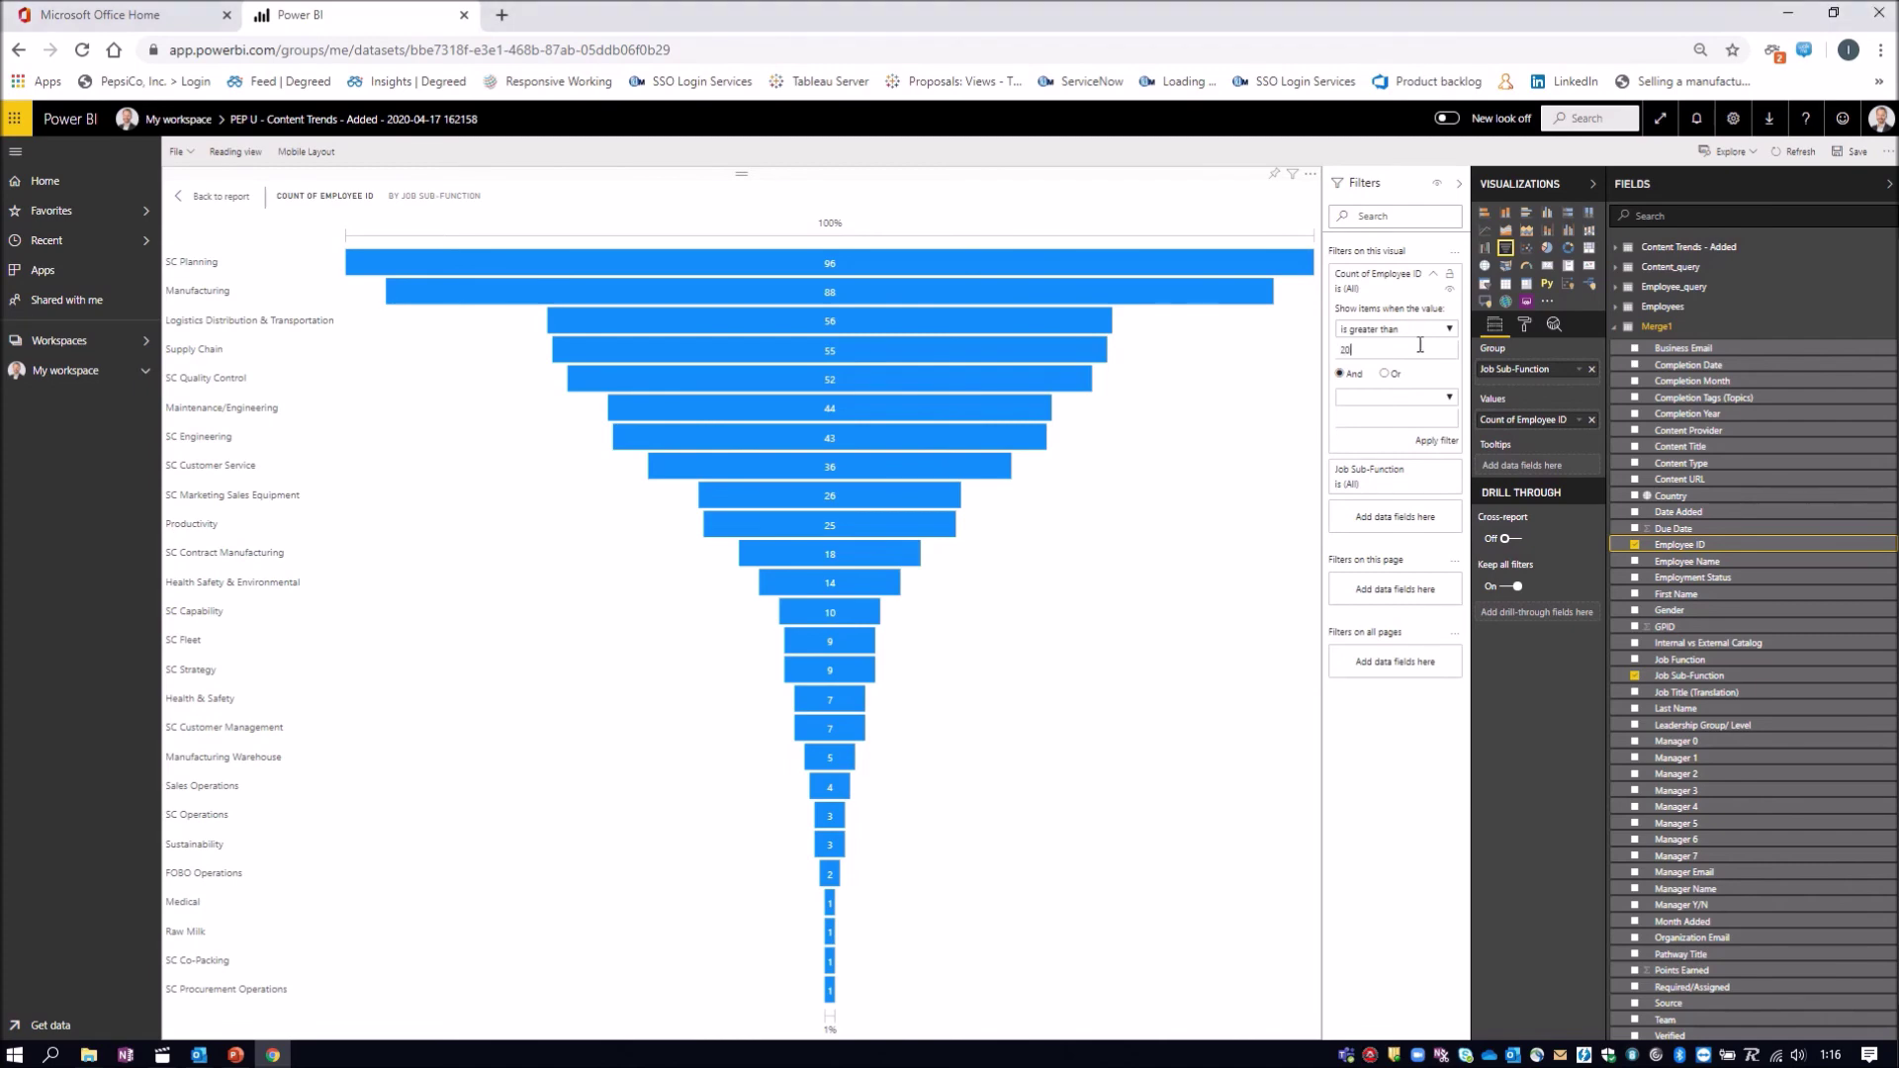
text(20)
key(Return)
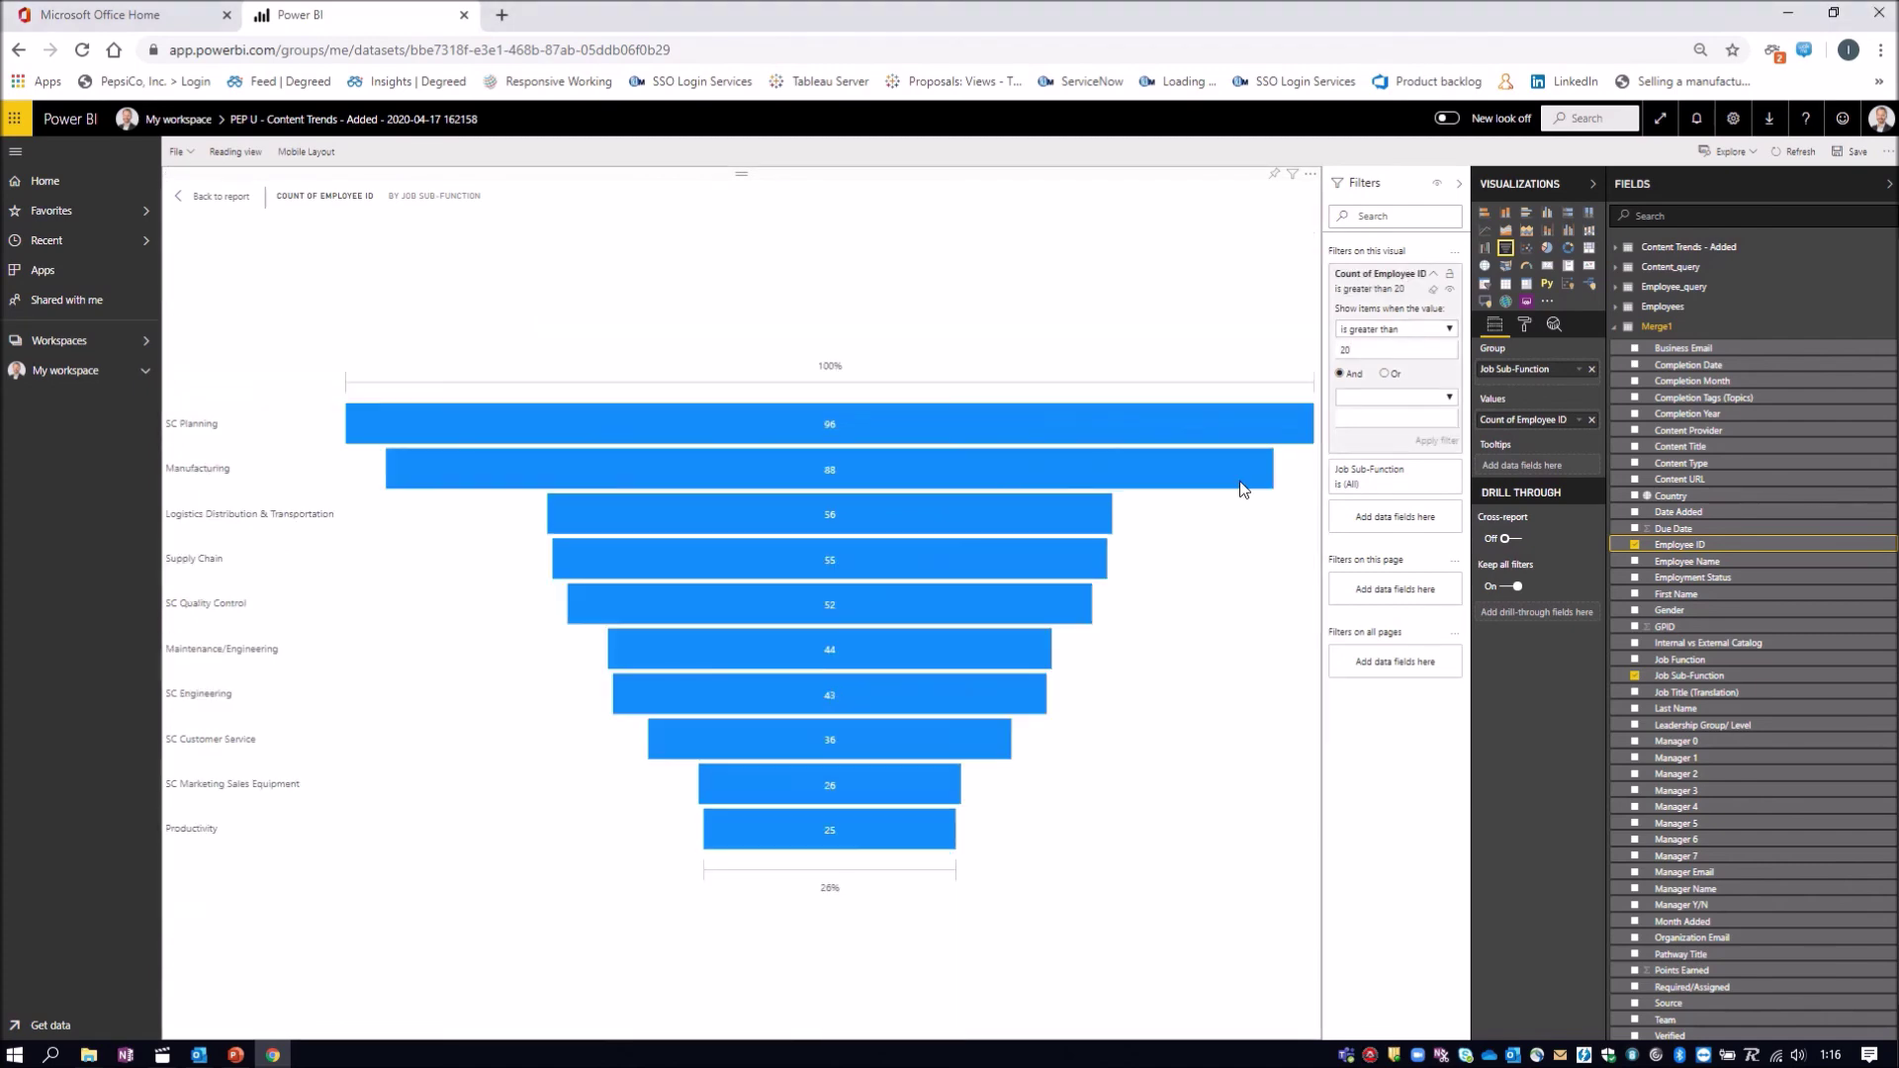
click(213, 197)
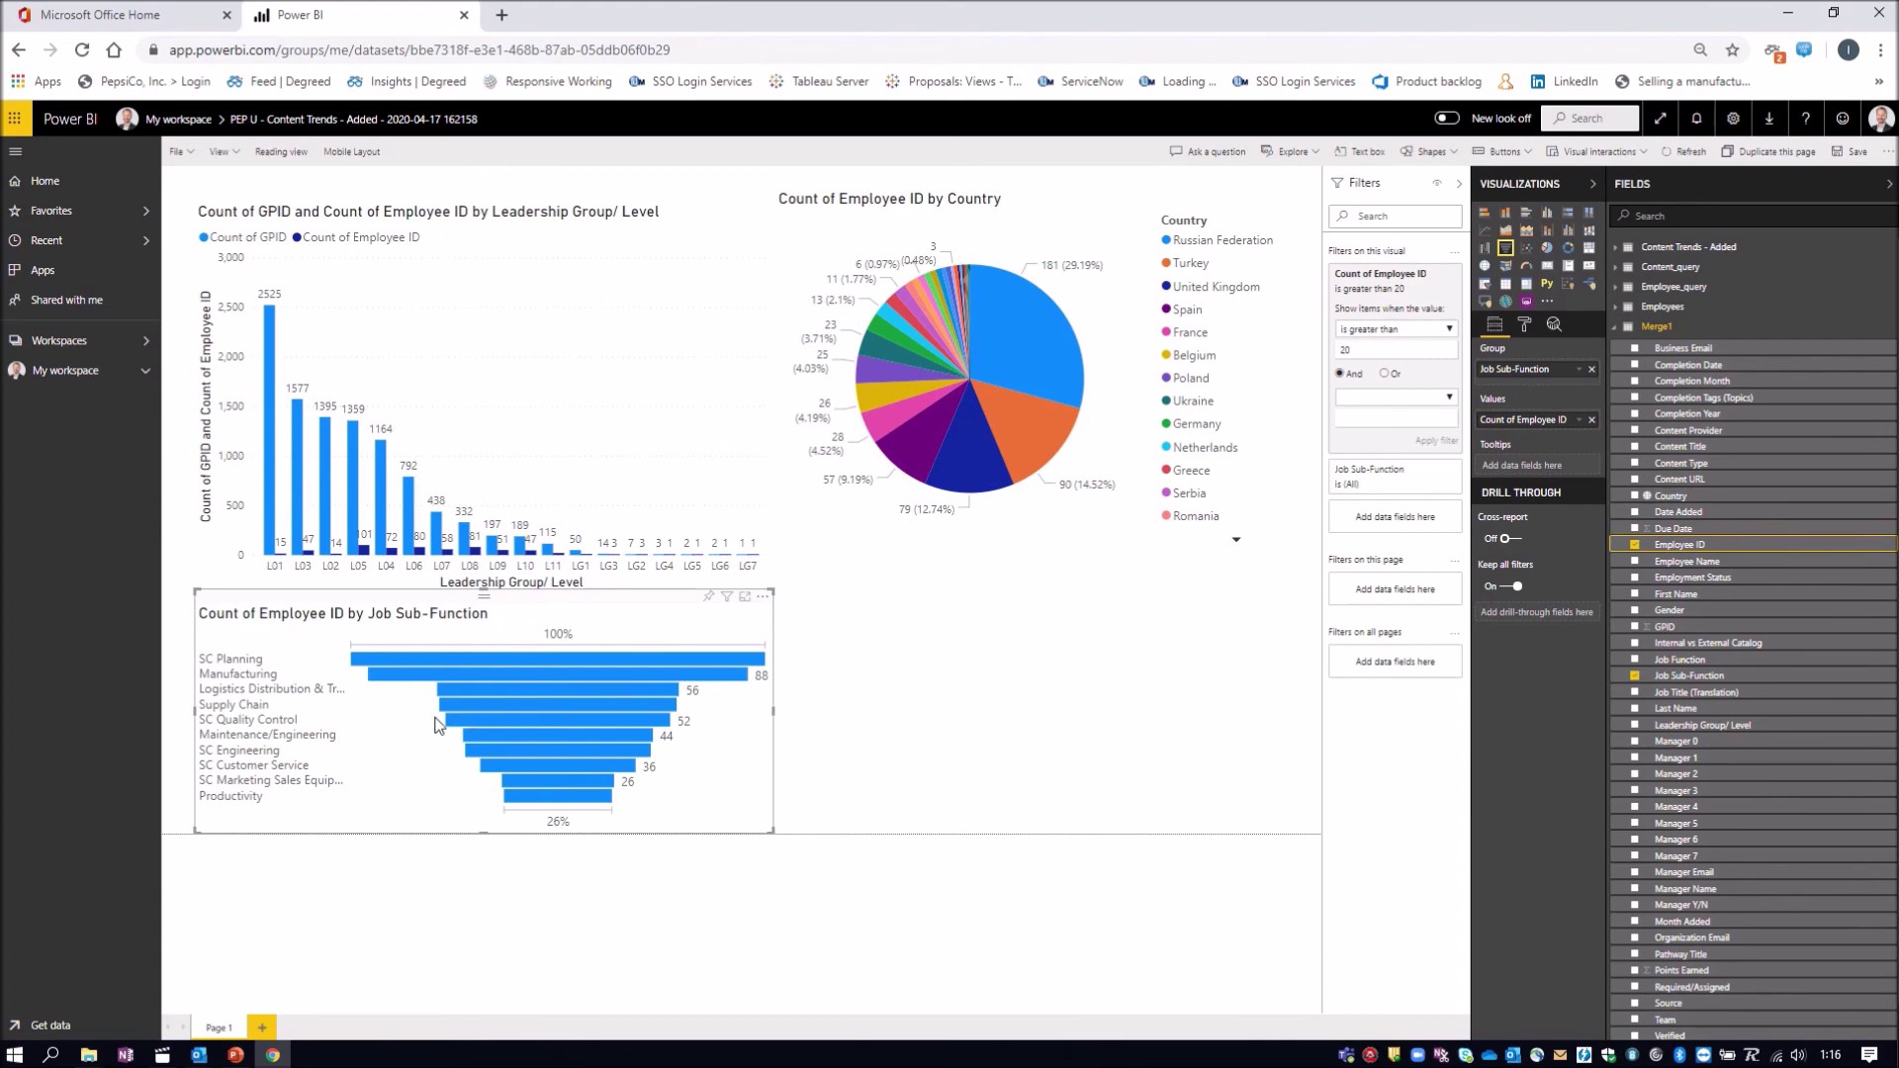
Cross-highlight the other charts by Maintenance/Engineering from the funnel chart, examine its share by leadership level, and clear the selection
mouse_move(484, 745)
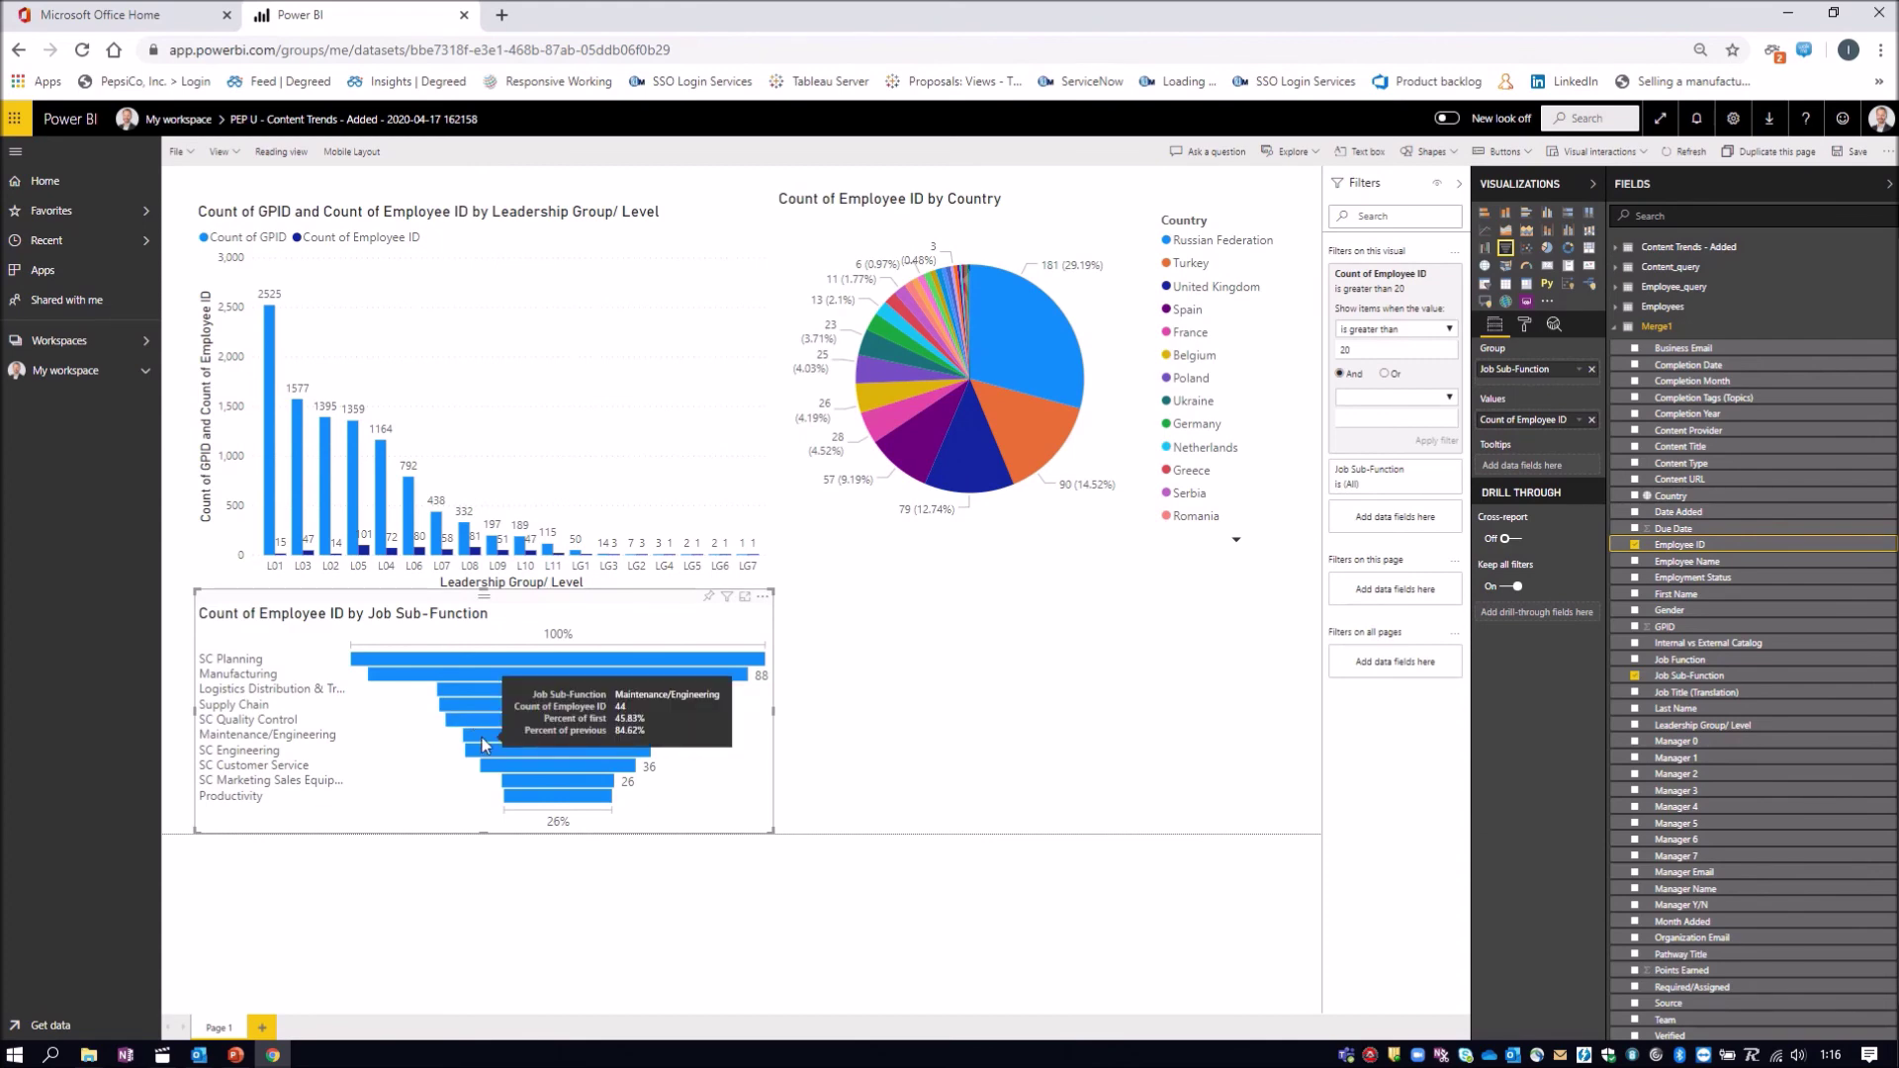
click(483, 745)
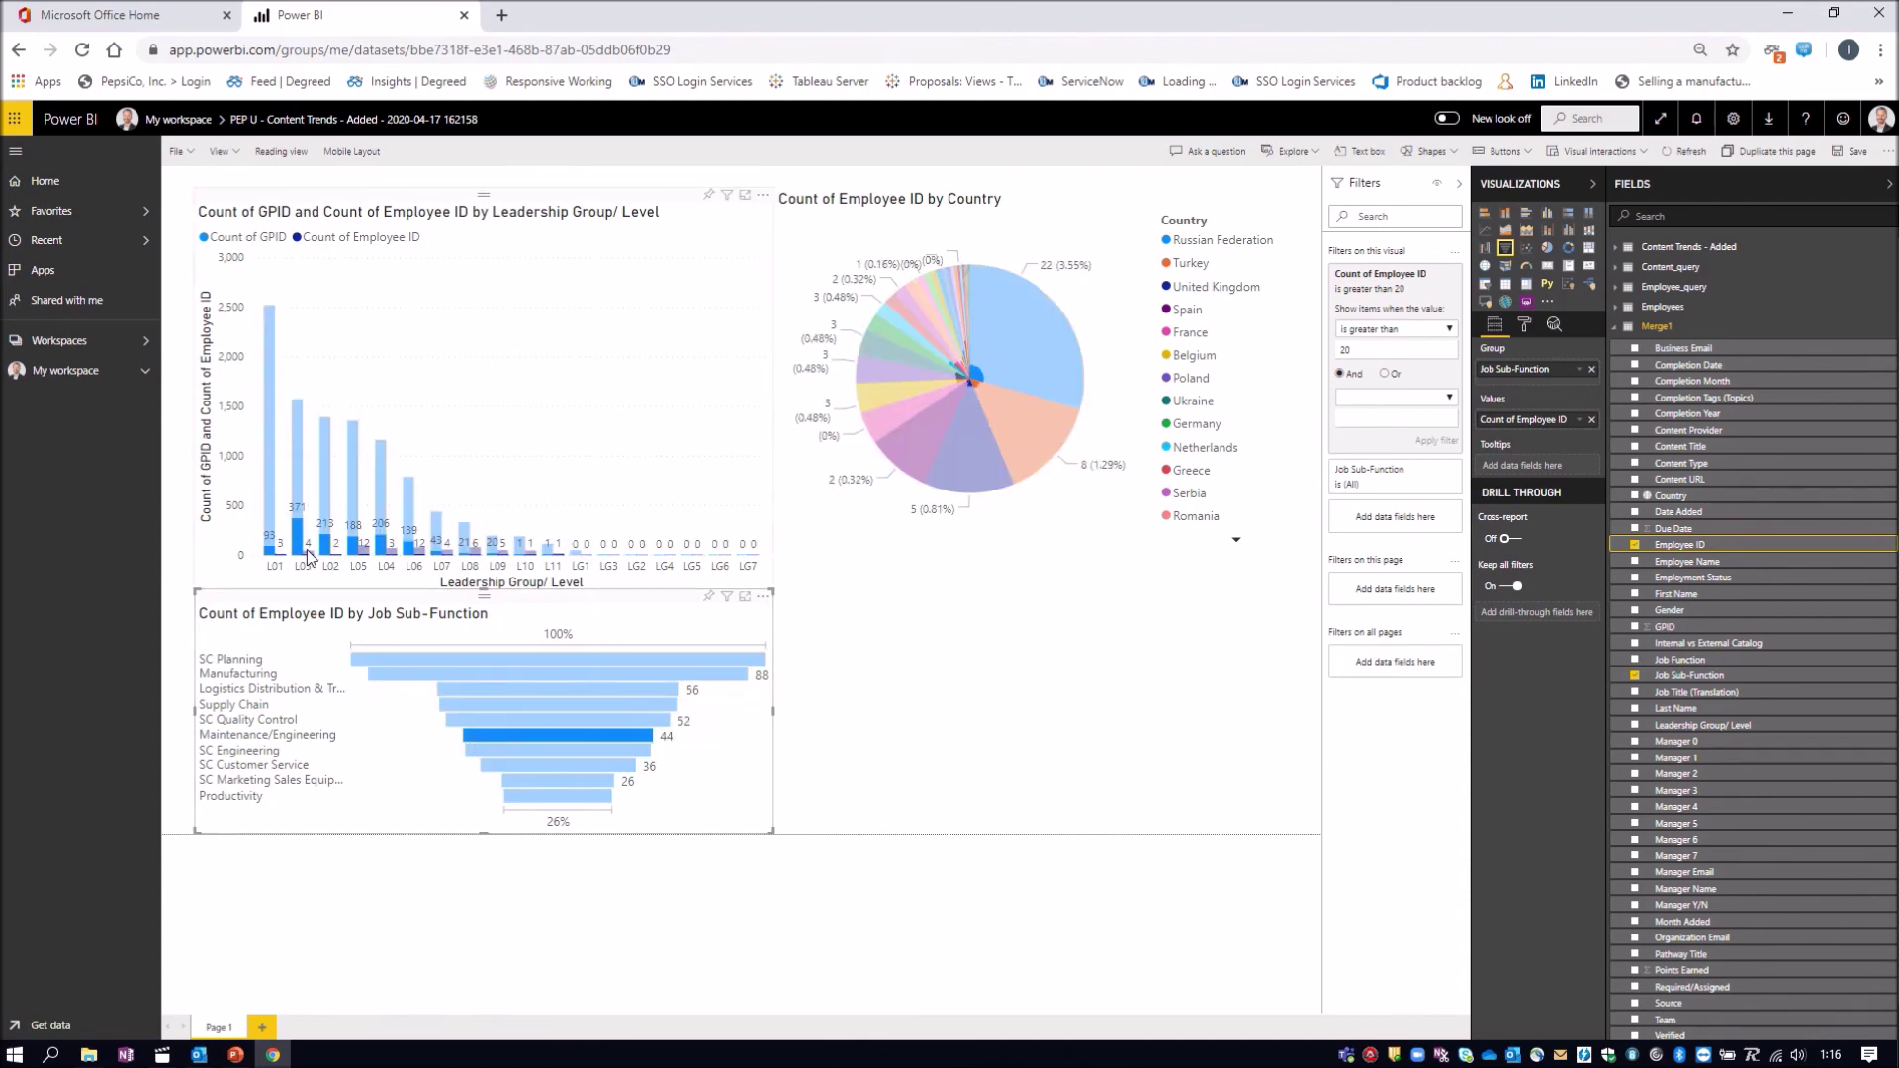
mouse_move(294, 534)
click(818, 807)
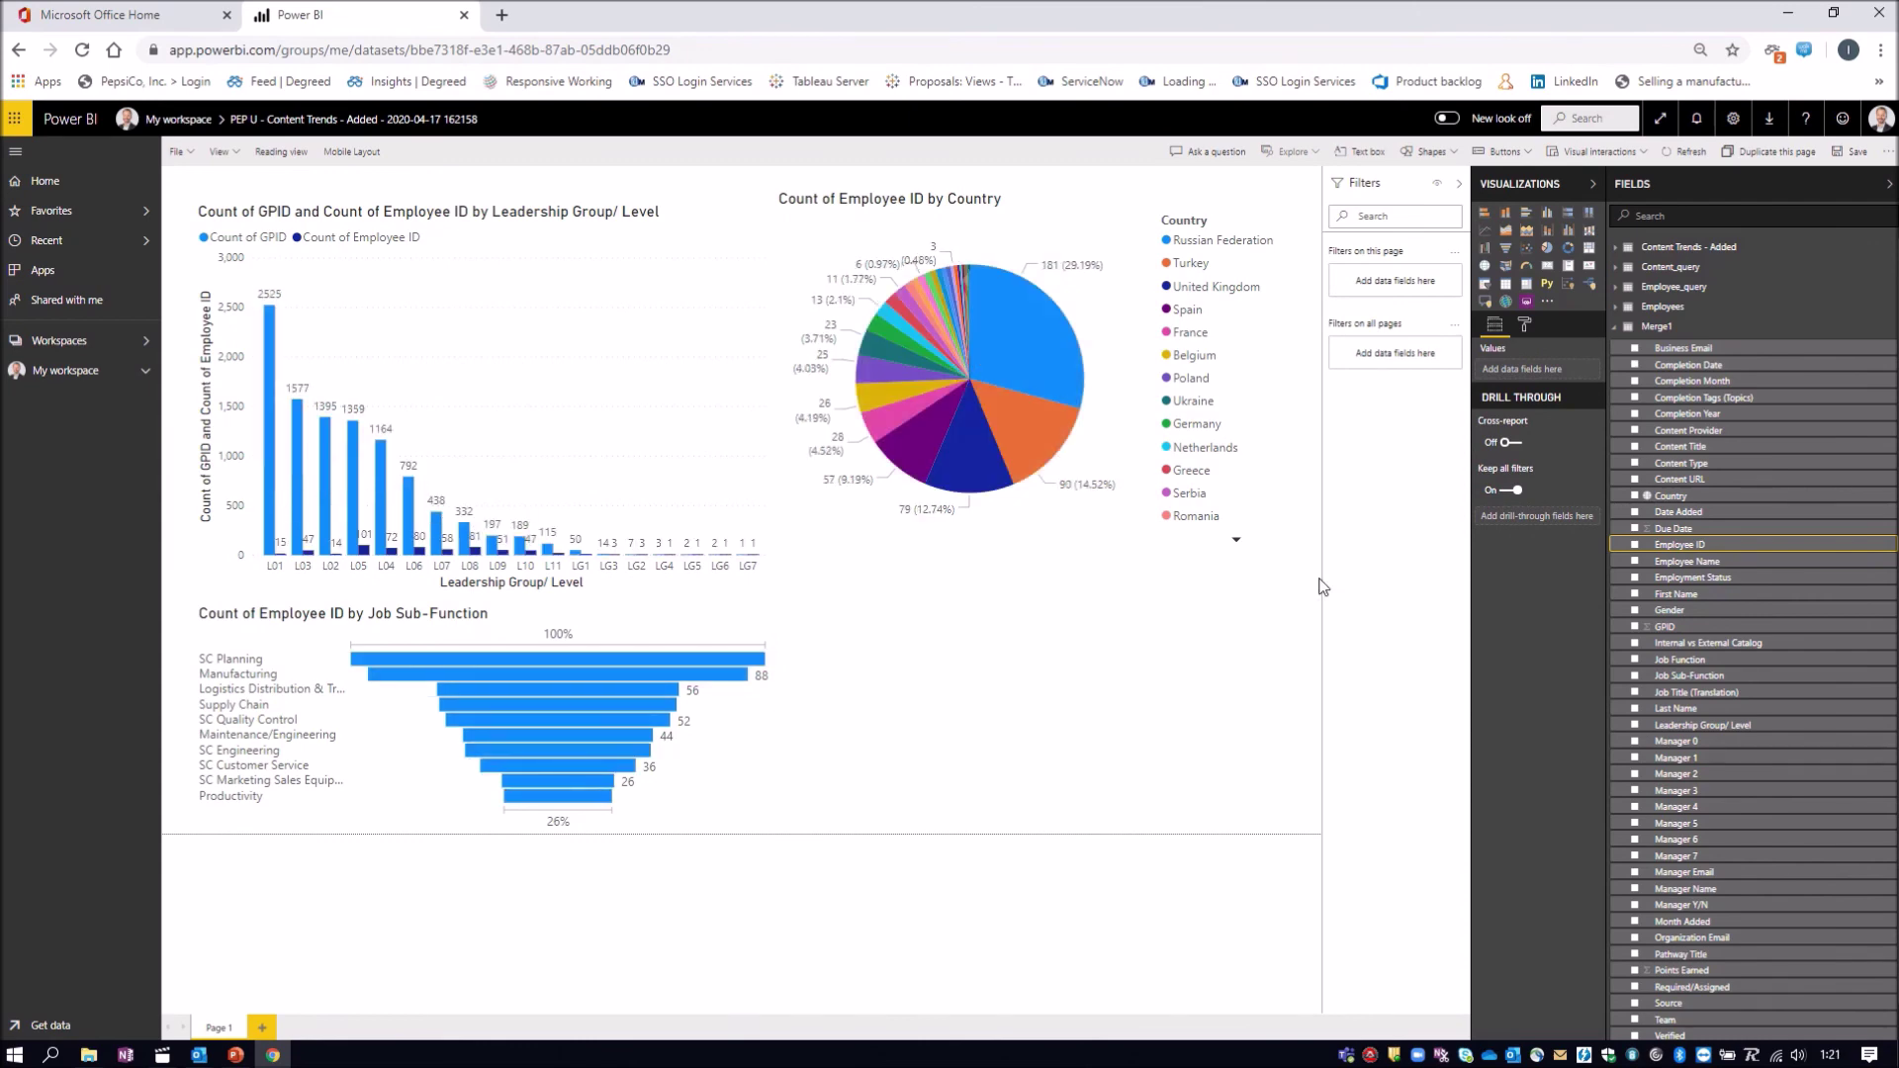
Insert a donut chart beside the funnel chart, with the count of Employee ID as values and Content Type as the legend
click(1568, 248)
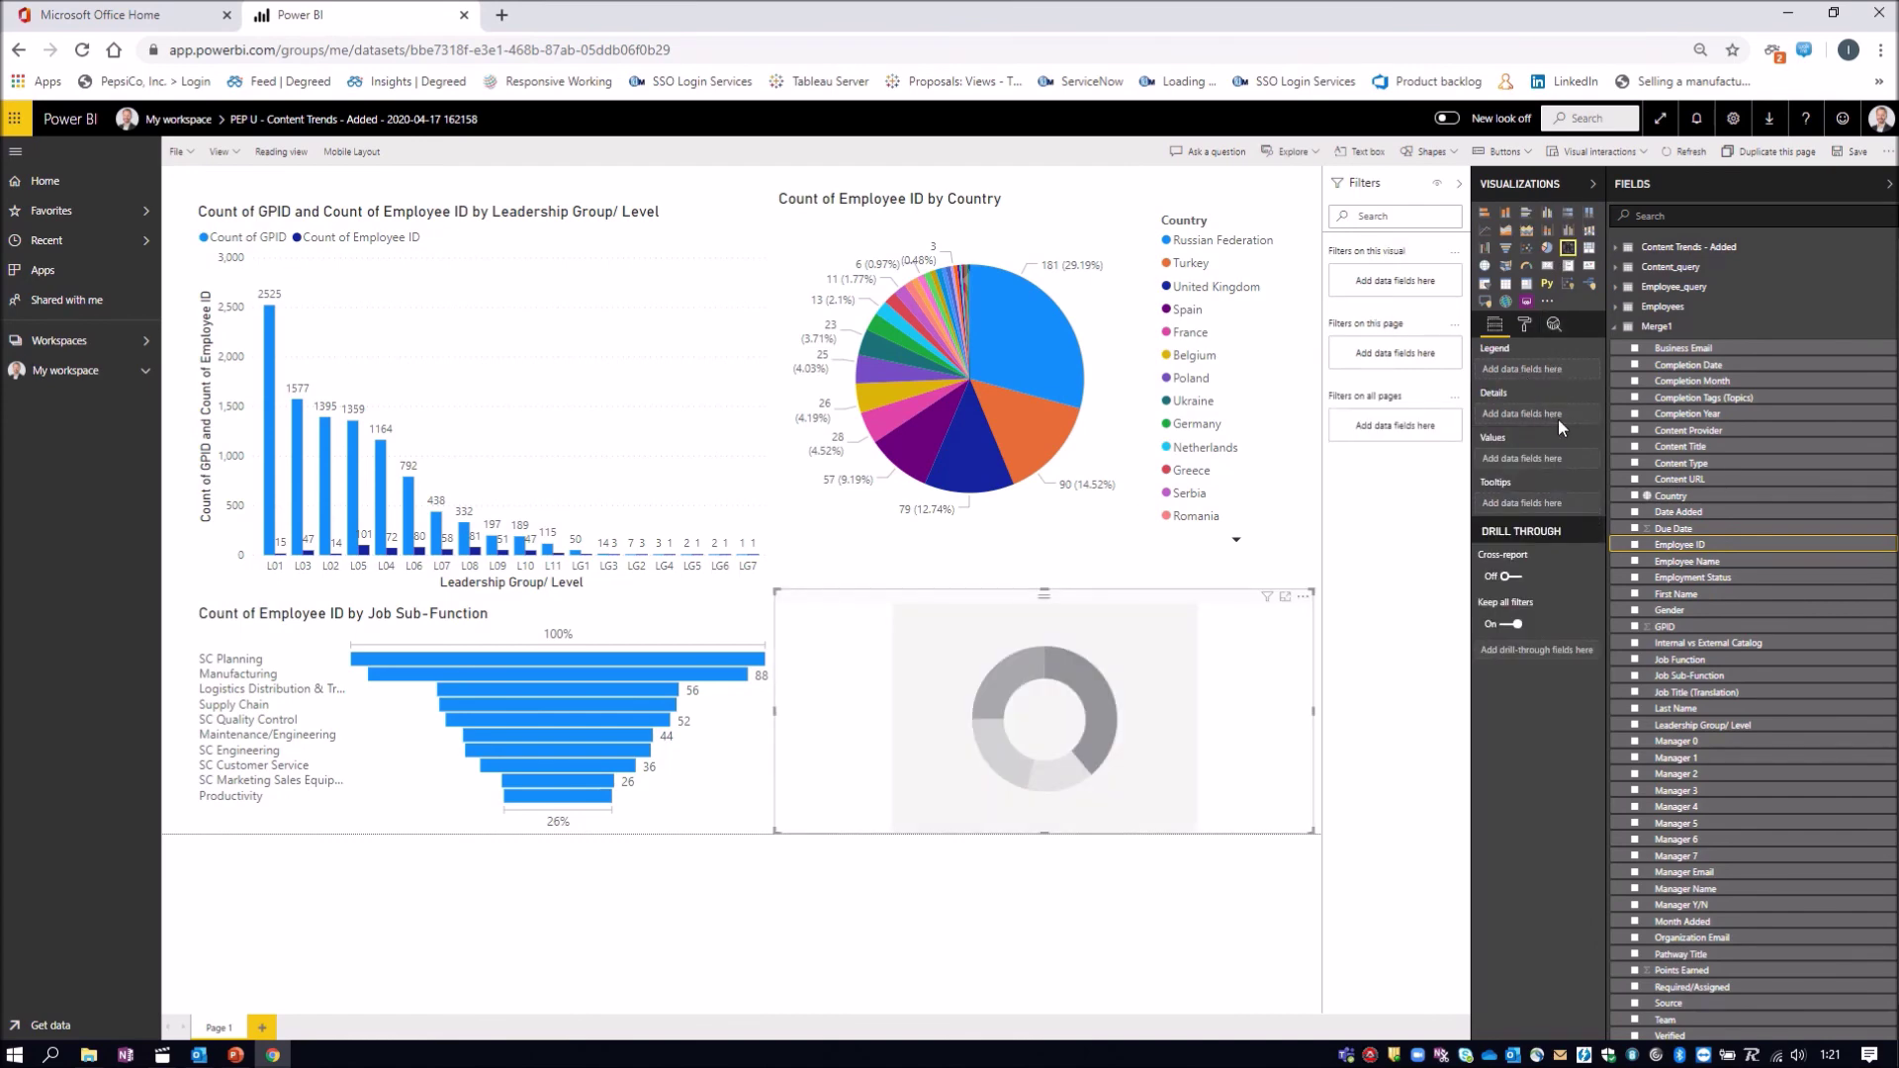
click(1635, 544)
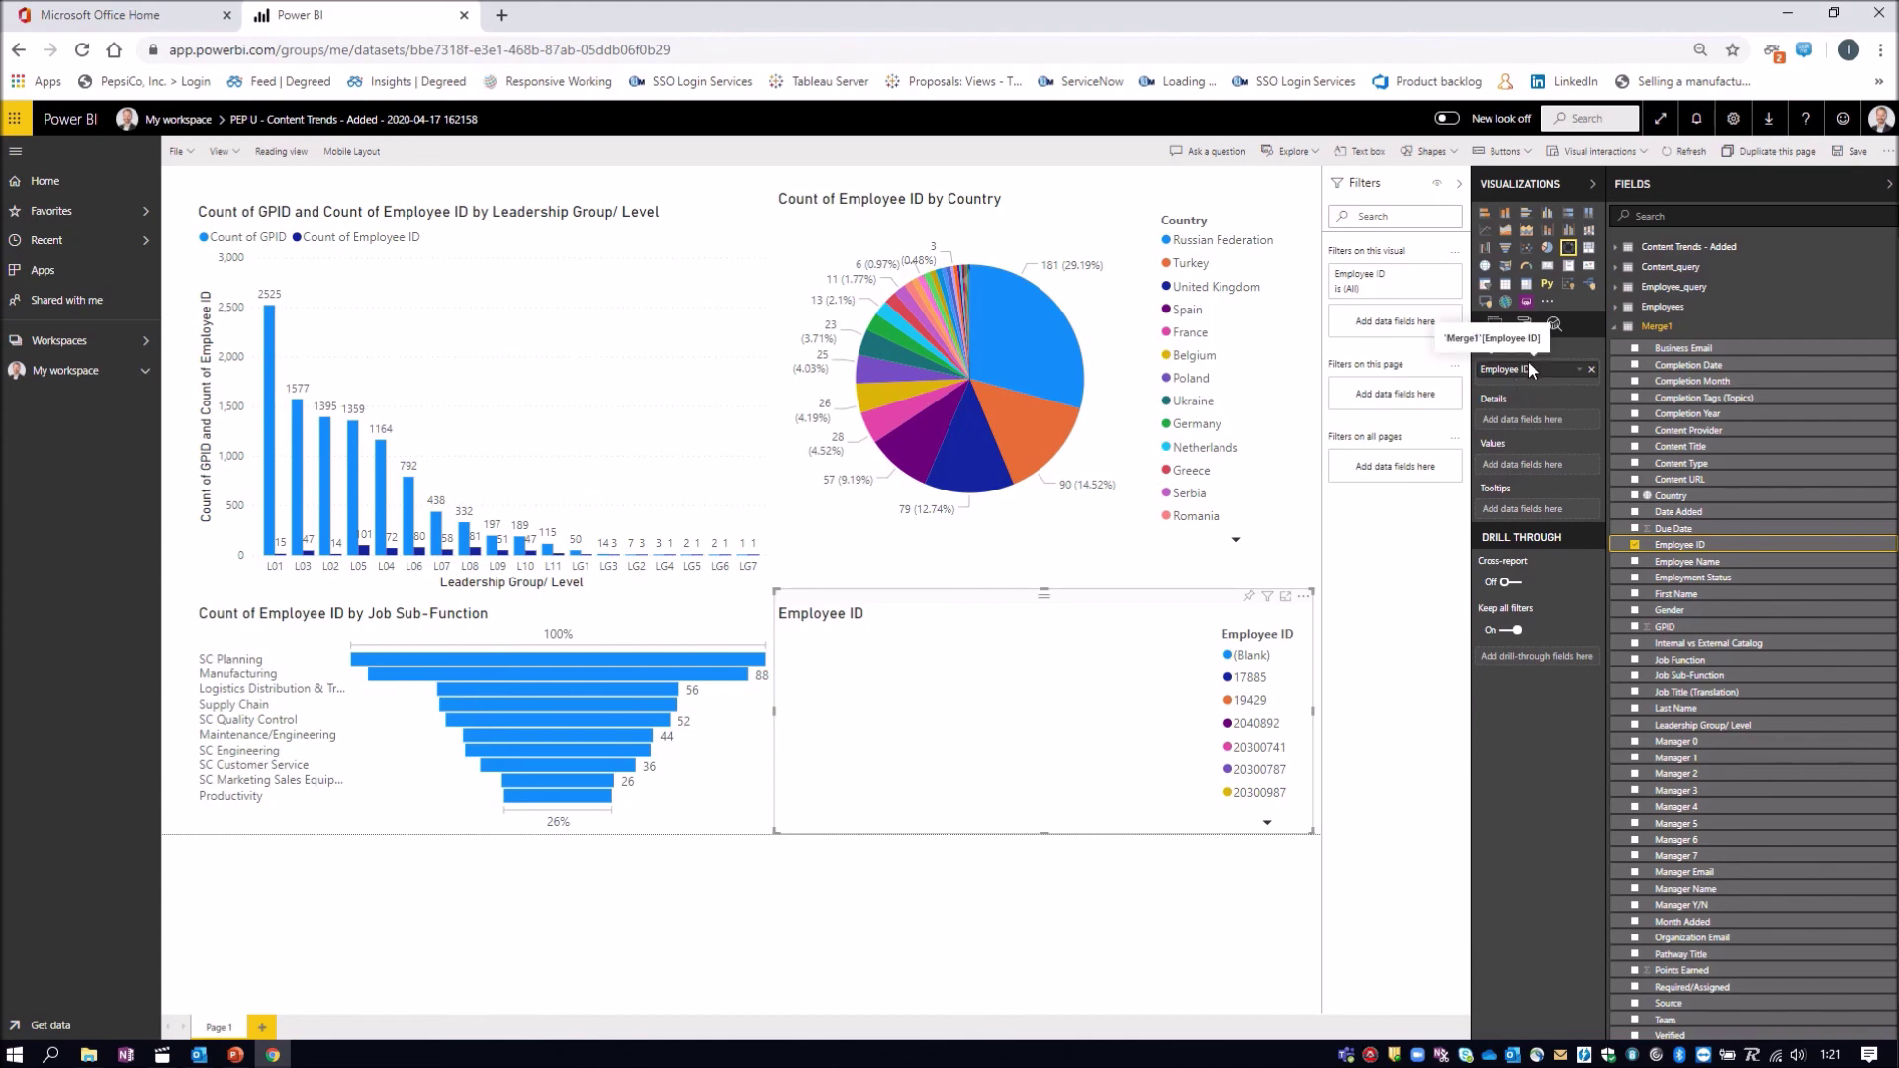
drag(1530, 378, 1543, 457)
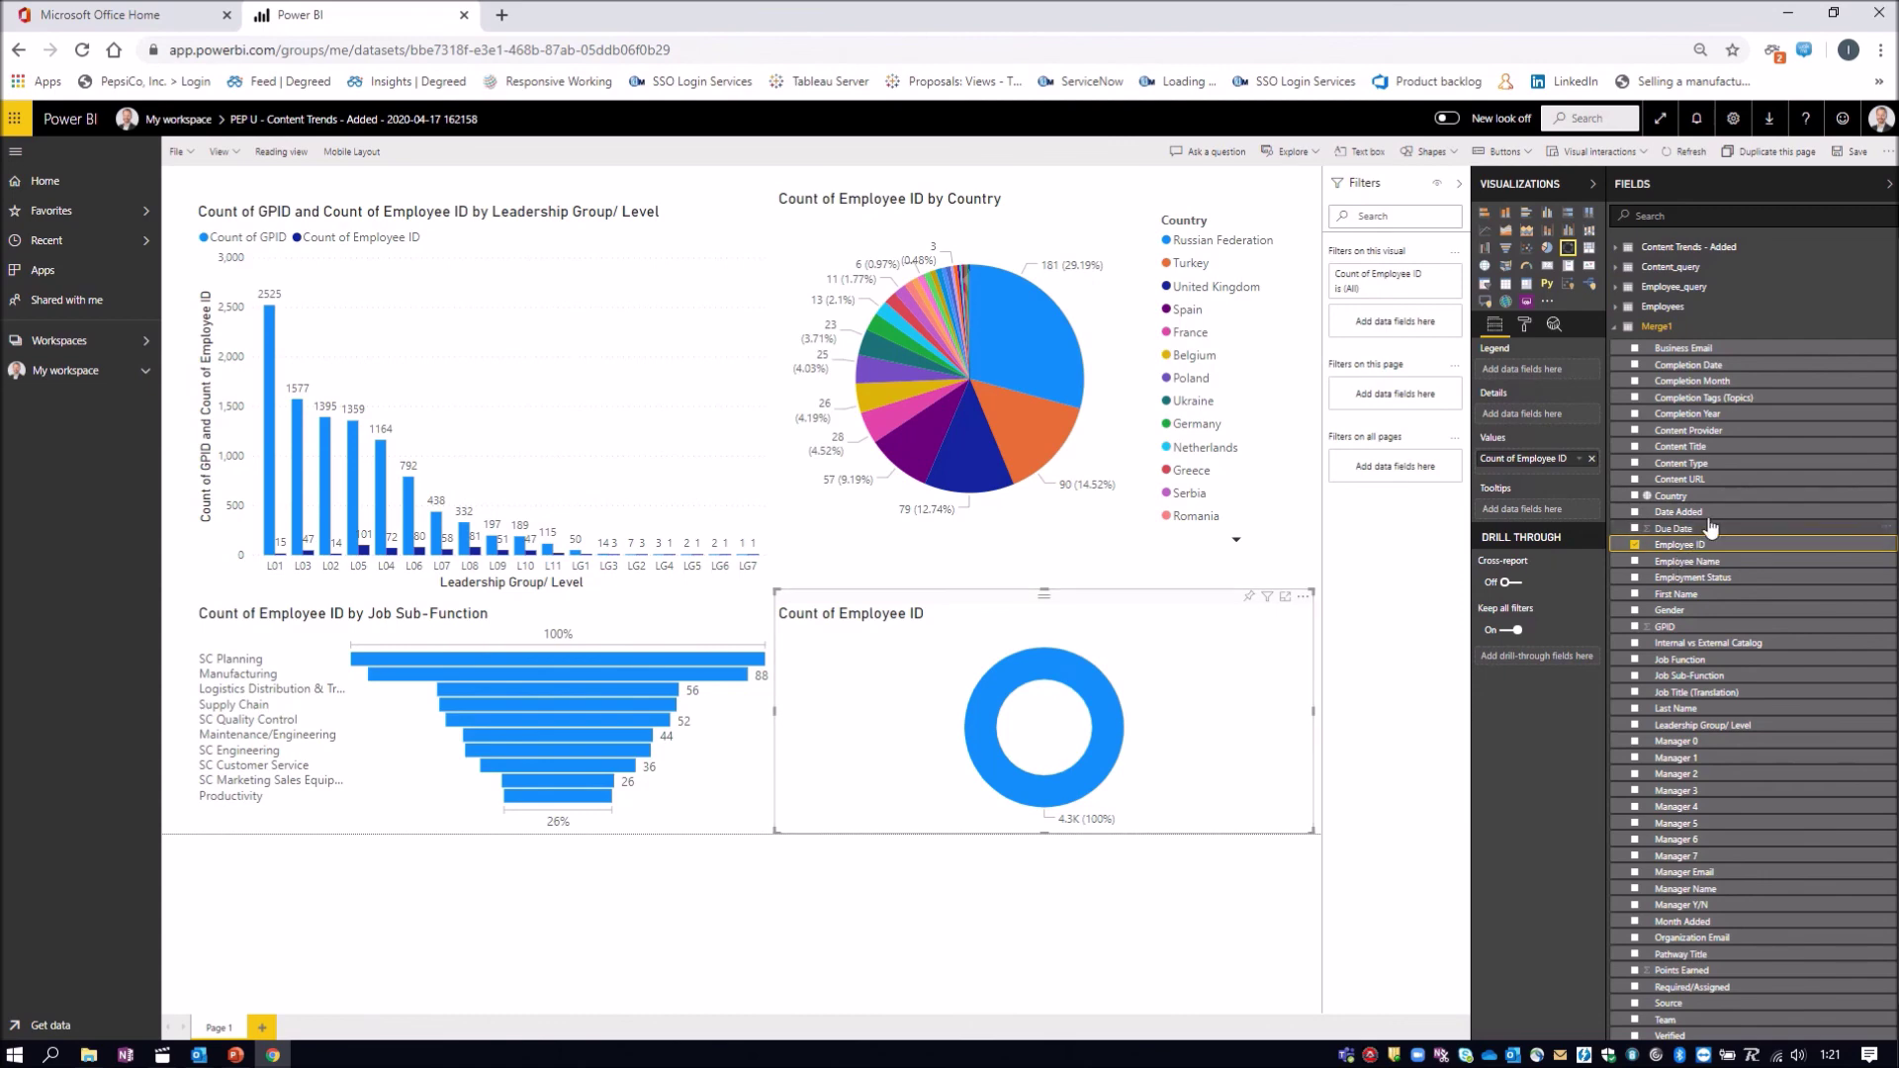
click(1635, 463)
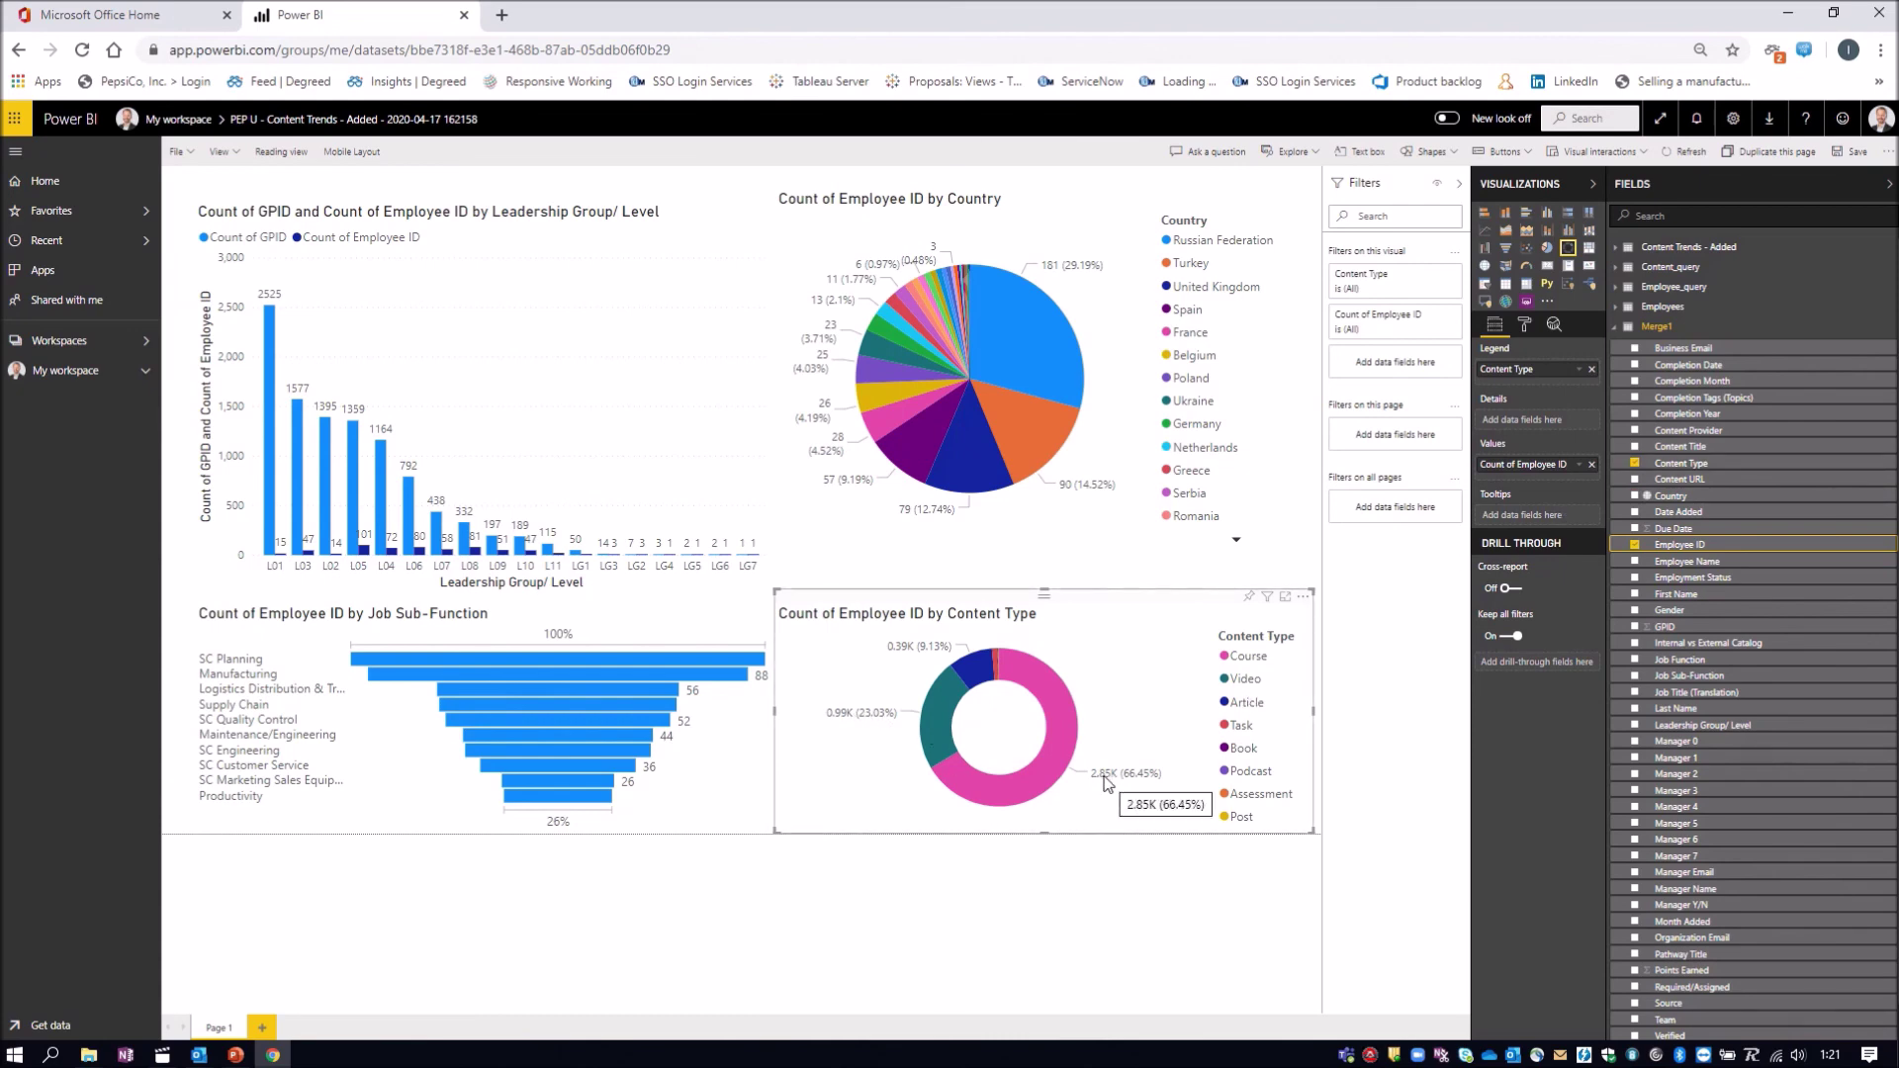
Set the display units of the donut chart's detail labels to None
click(1525, 325)
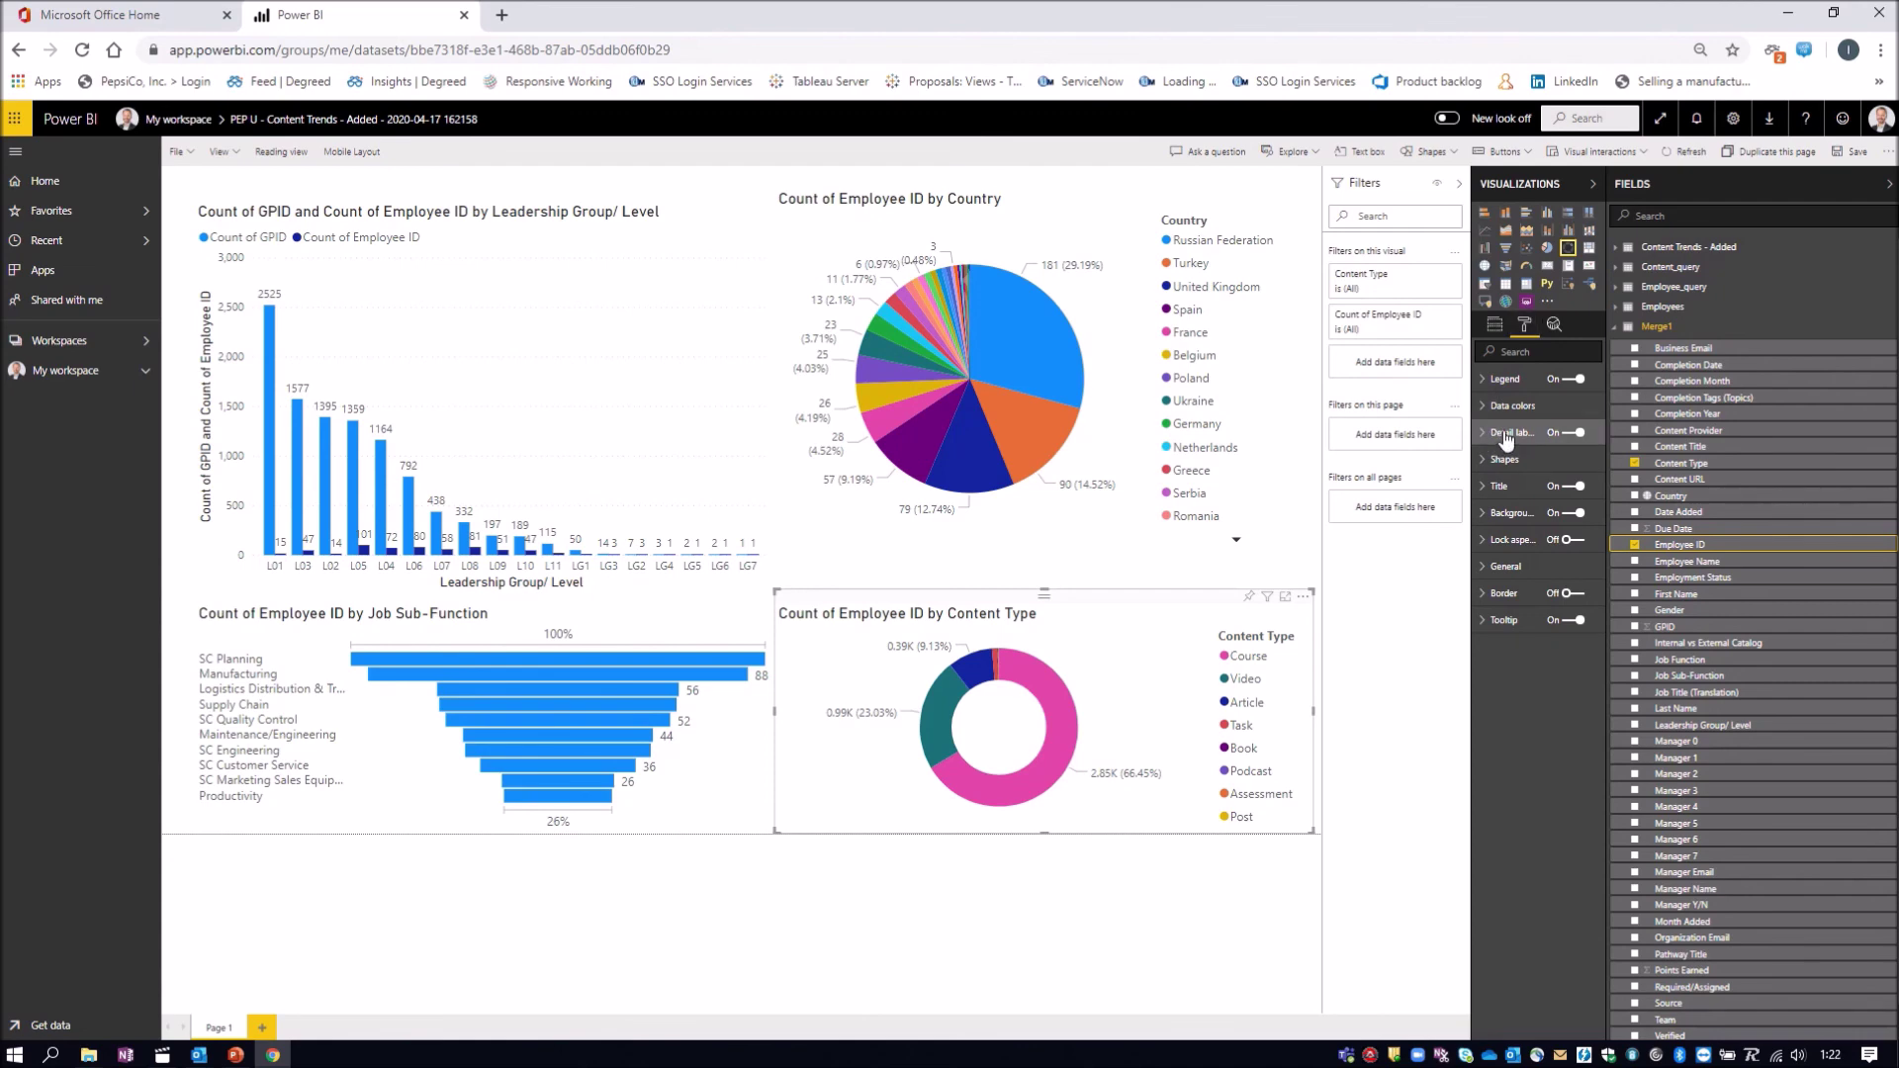
click(1523, 435)
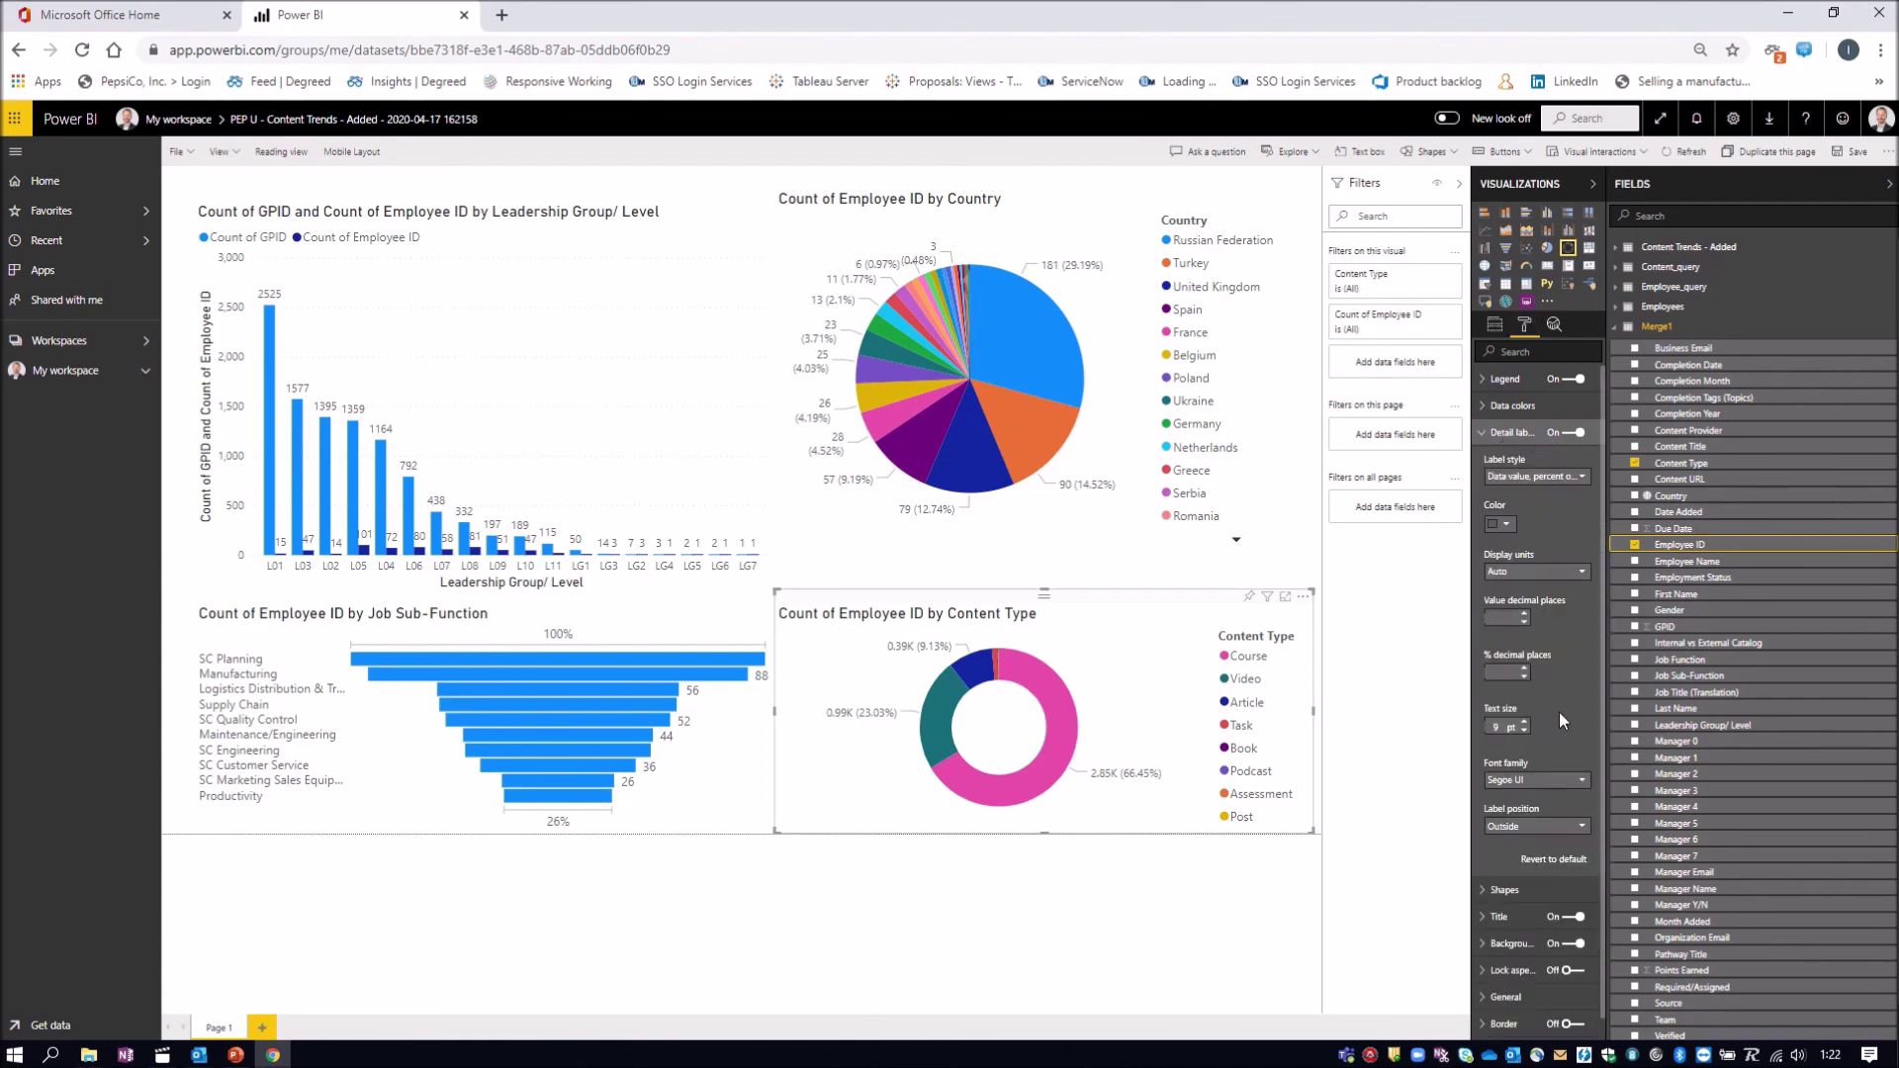
click(1579, 573)
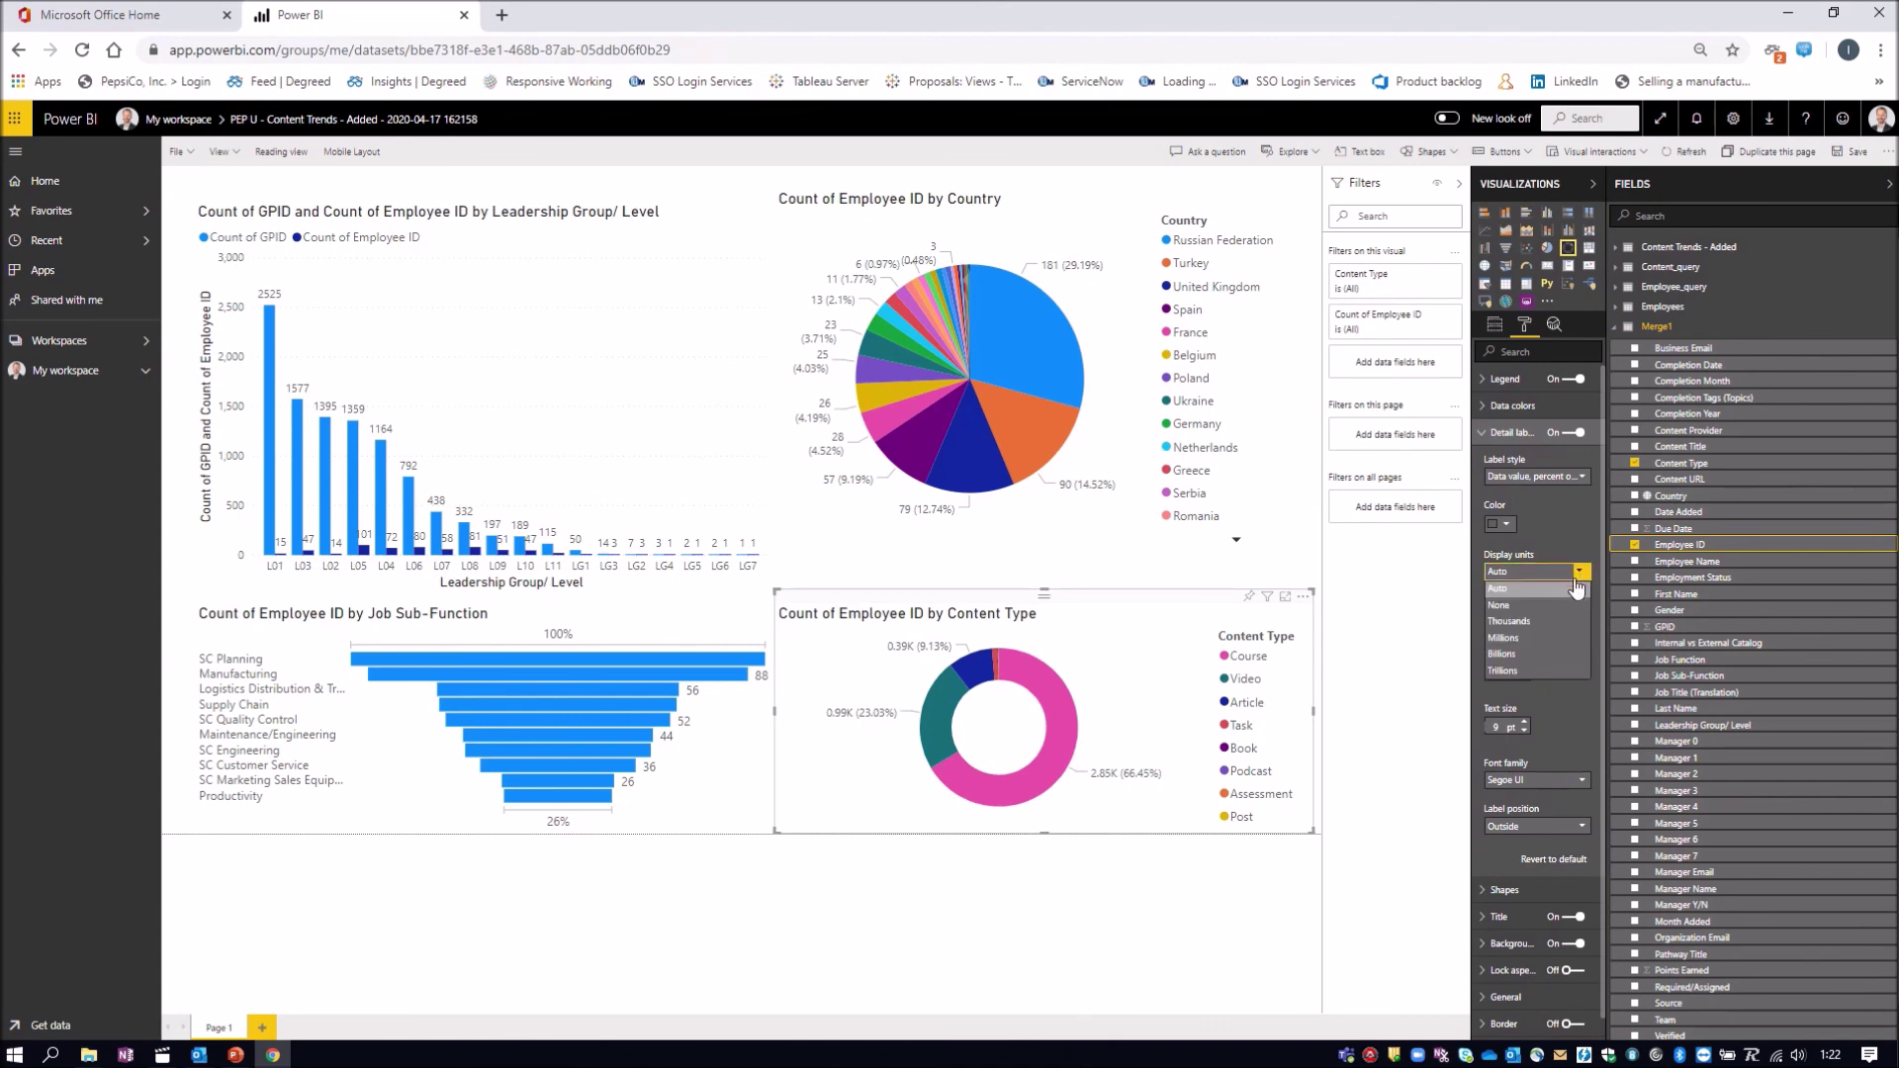
click(1539, 606)
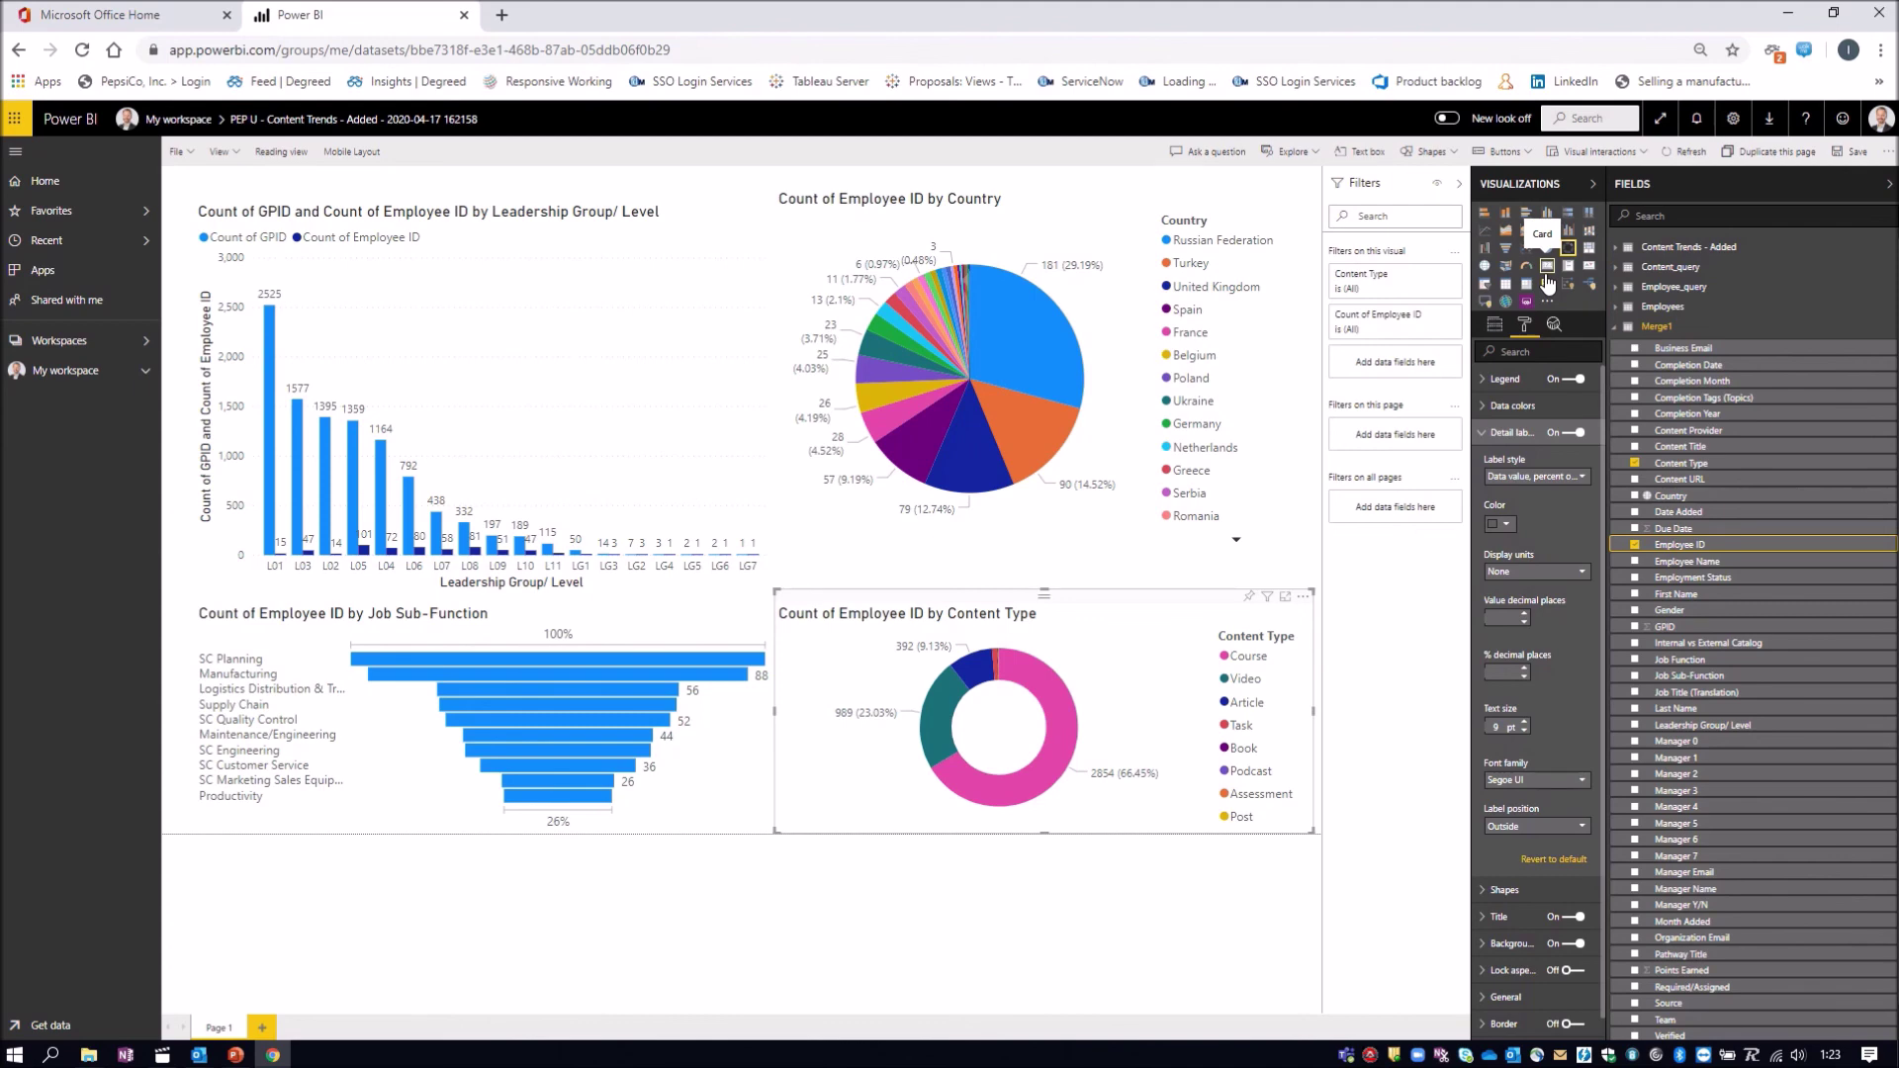
mouse_move(1058, 20)
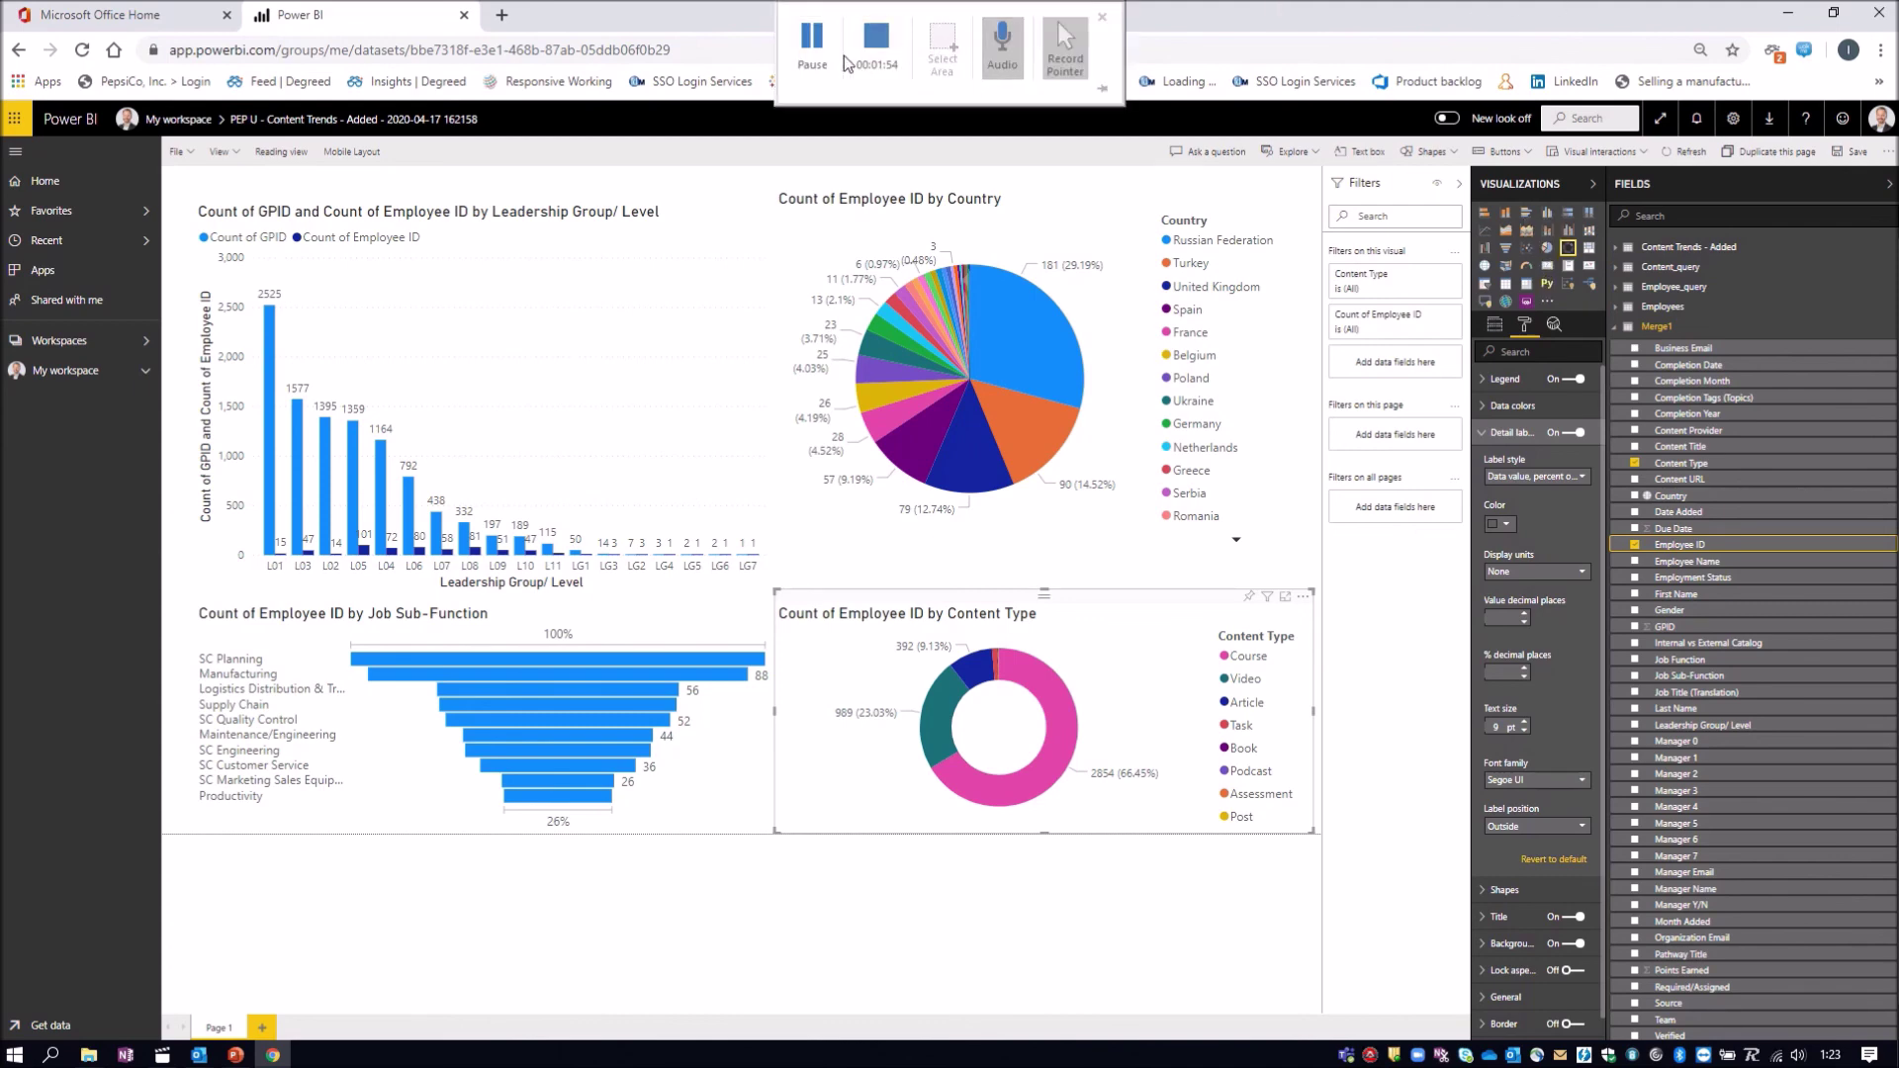